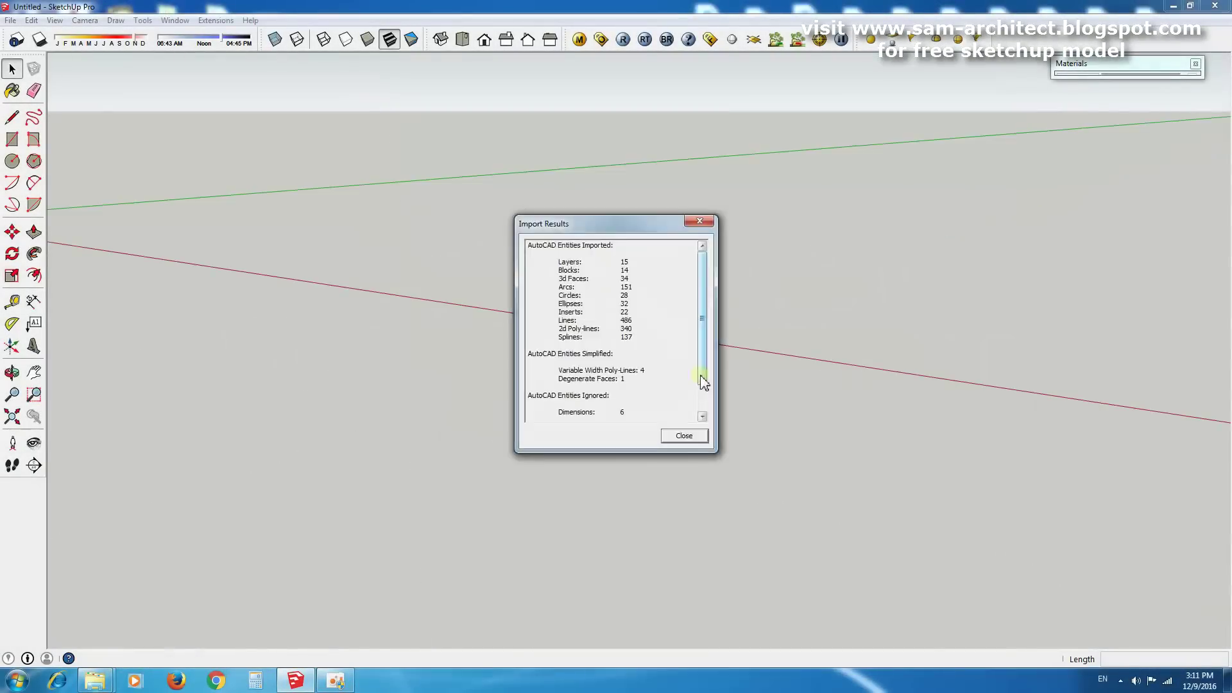
# Close the import results report and move a floor plan to a new position.
pyautogui.click(720, 242)
pyautogui.press('m')
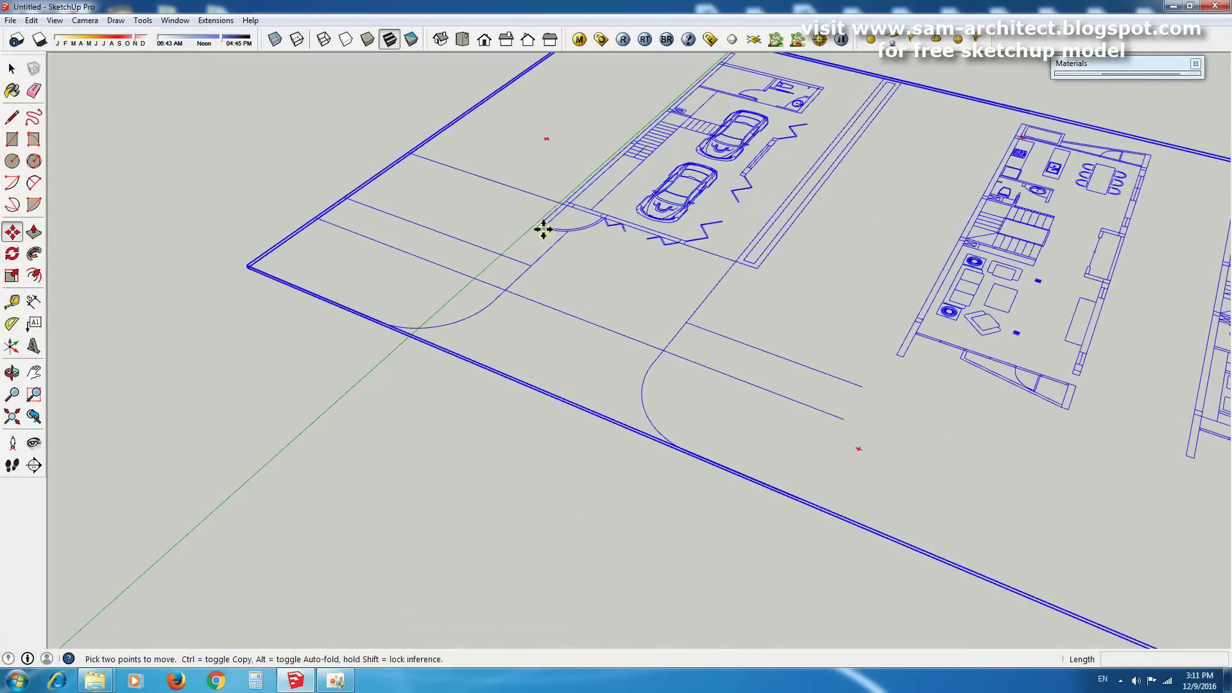
pyautogui.click(762, 160)
pyautogui.click(478, 357)
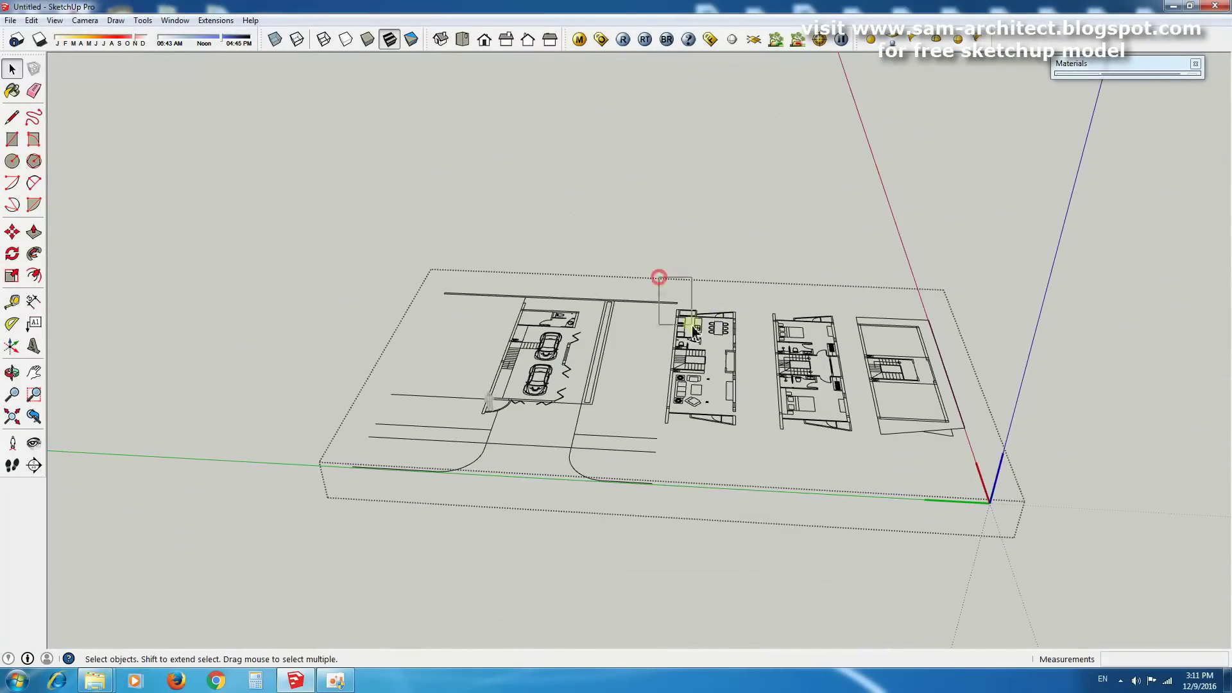
# Explode the middle floor plan, group the living-floor plan linework, and select the living-floor plan.
pyautogui.rightClick(699, 351)
pyautogui.click(743, 427)
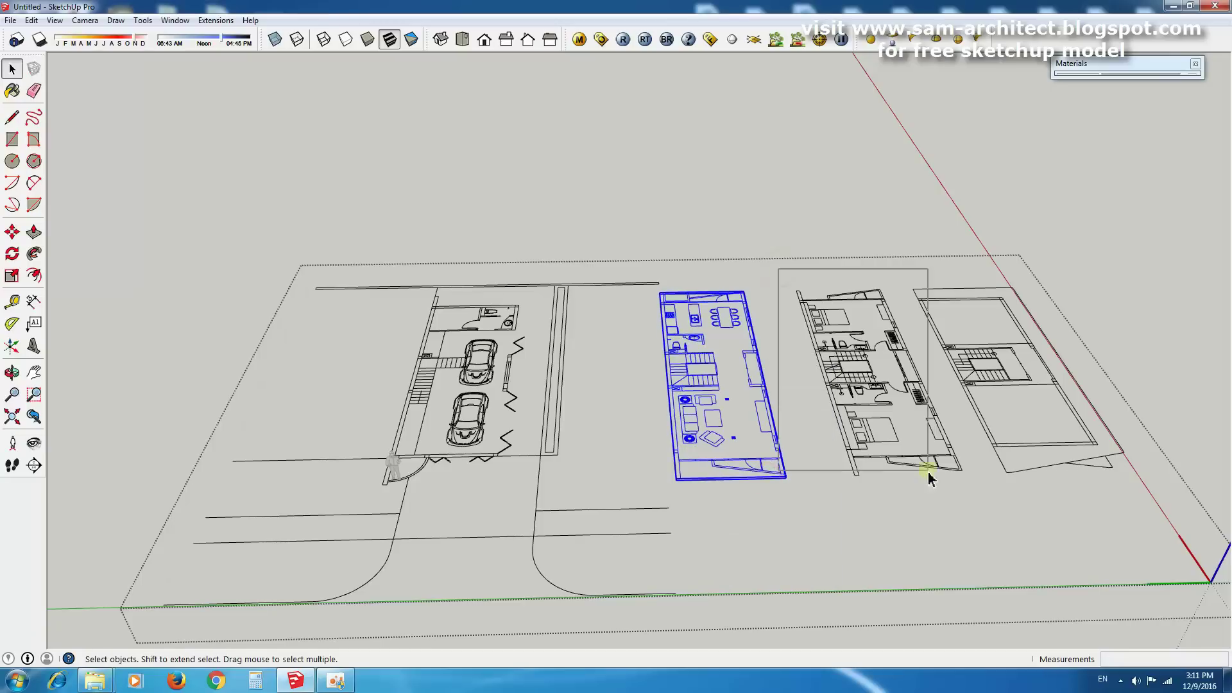
pyautogui.rightClick(905, 414)
pyautogui.click(937, 520)
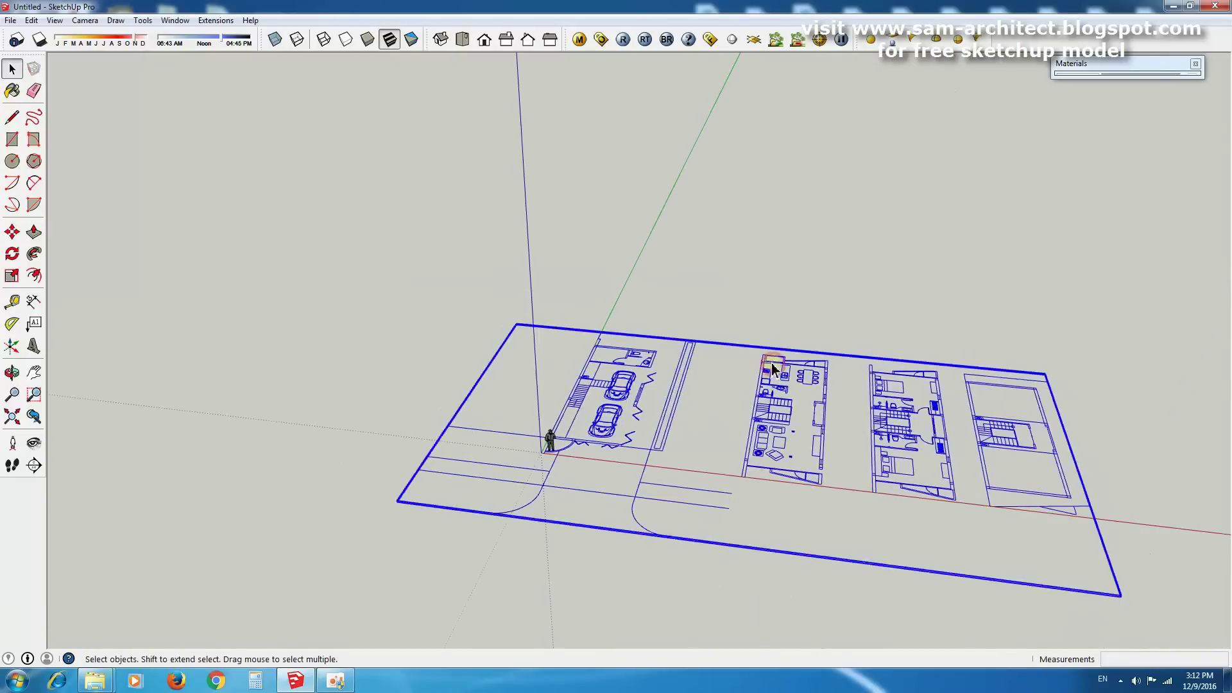
pyautogui.rightClick(772, 368)
pyautogui.click(802, 433)
# Move the living-floor plan up to sit above the site plan.
pyautogui.scroll(3, 826, 498)
pyautogui.press('m')
pyautogui.click(778, 435)
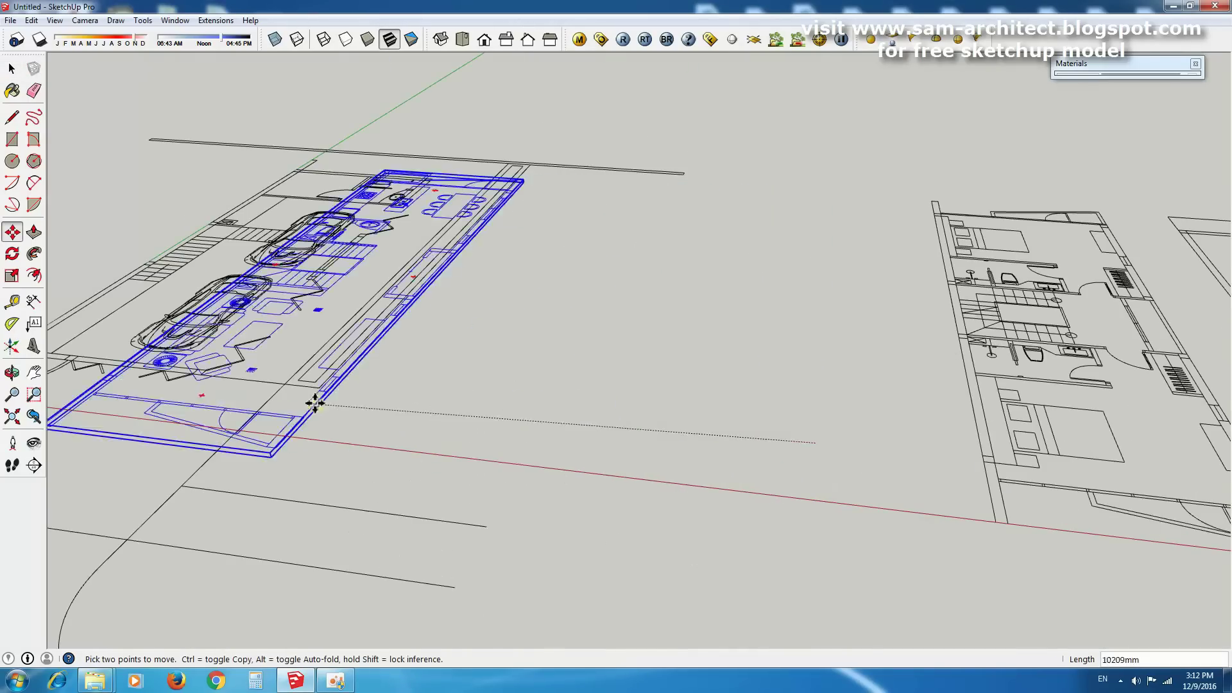
pyautogui.scroll(3, 314, 403)
pyautogui.scroll(-4, 413, 517)
pyautogui.click(267, 331)
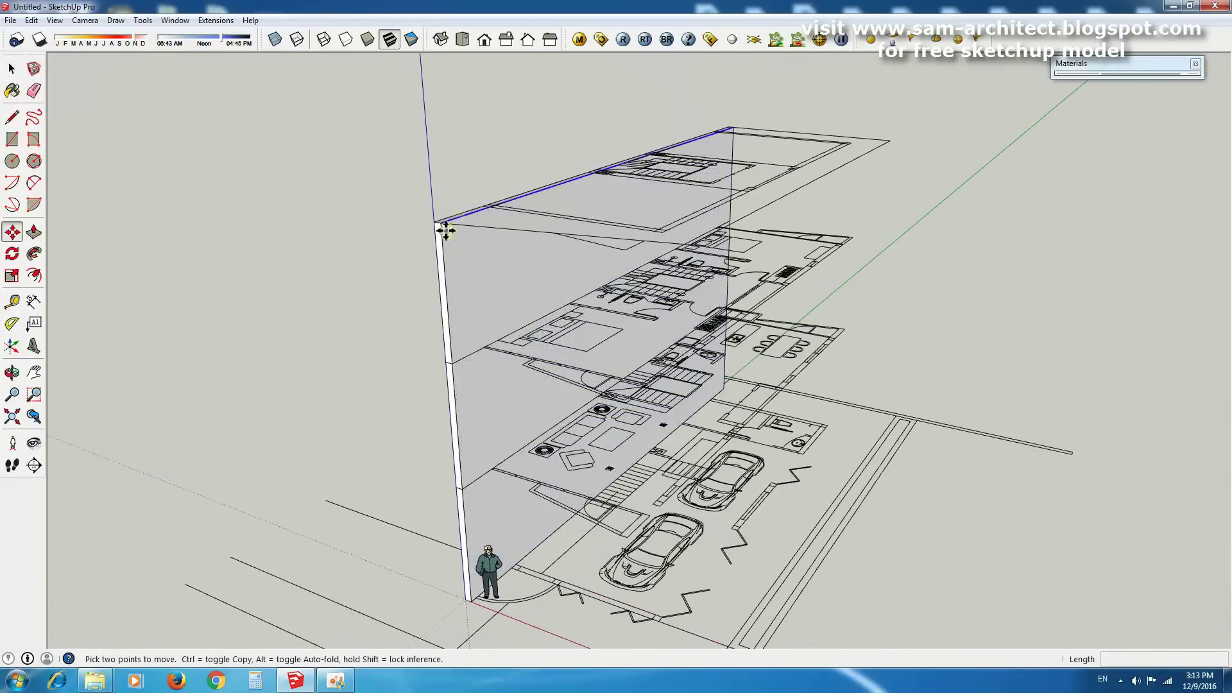
# Finish extruding the top slab, then orbit around the stacked plans toward the driveway.
pyautogui.moveTo(446, 231); pyautogui.dragTo(518, 254, button='middle')
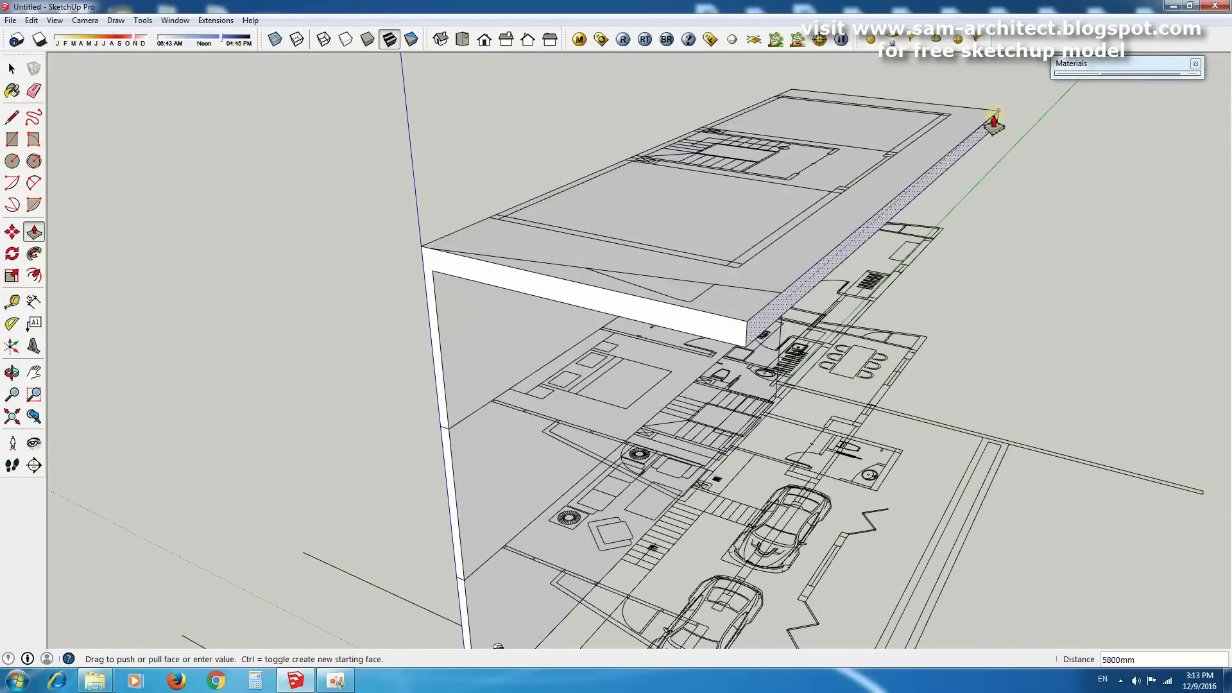
pyautogui.click(993, 122)
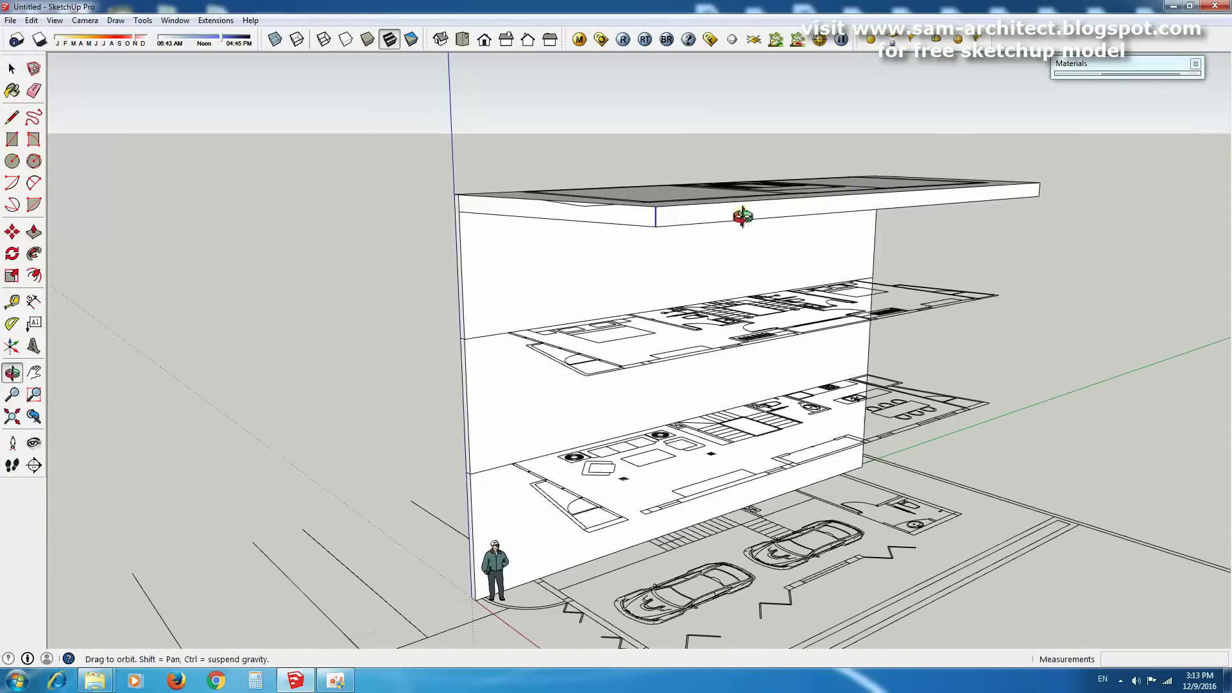
pyautogui.rightClick(737, 216)
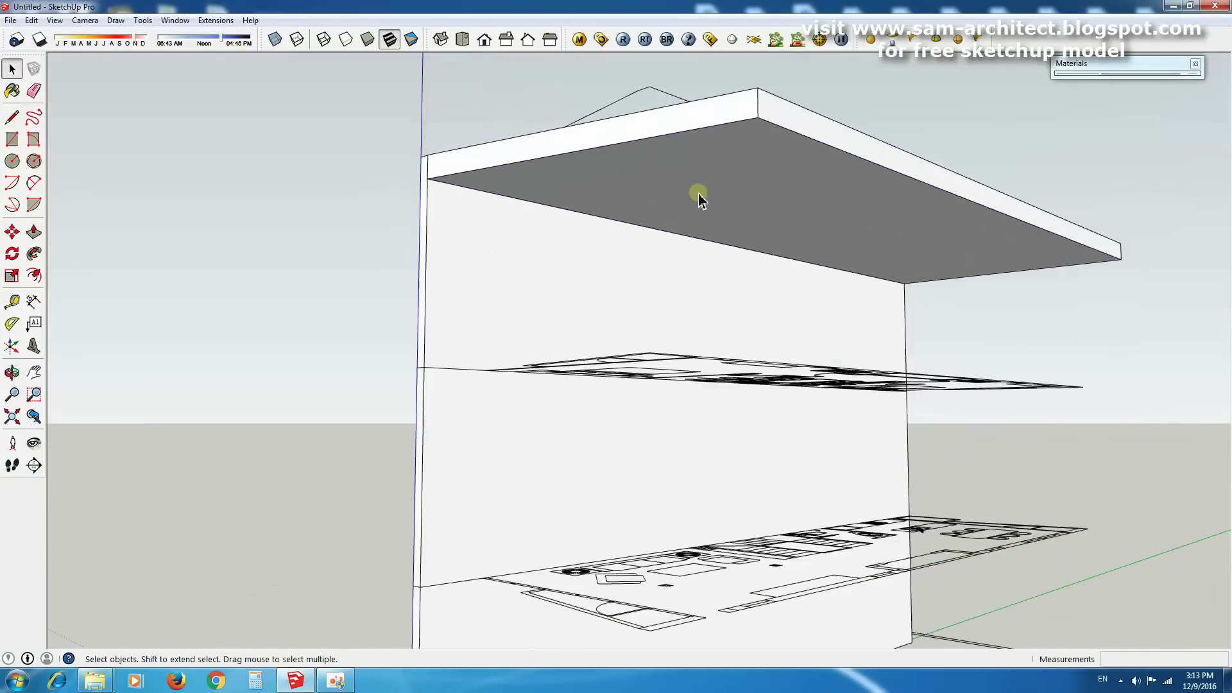
pyautogui.scroll(-3, 699, 200)
pyautogui.moveTo(764, 220); pyautogui.dragTo(792, 440, button='middle')
pyautogui.scroll(5, 701, 335)
pyautogui.moveTo(701, 336); pyautogui.dragTo(577, 294, button='middle')
pyautogui.scroll(-3, 577, 293)
pyautogui.moveTo(886, 352); pyautogui.dragTo(517, 377, button='middle')
pyautogui.scroll(3, 517, 385)
pyautogui.scroll(2, 587, 495)
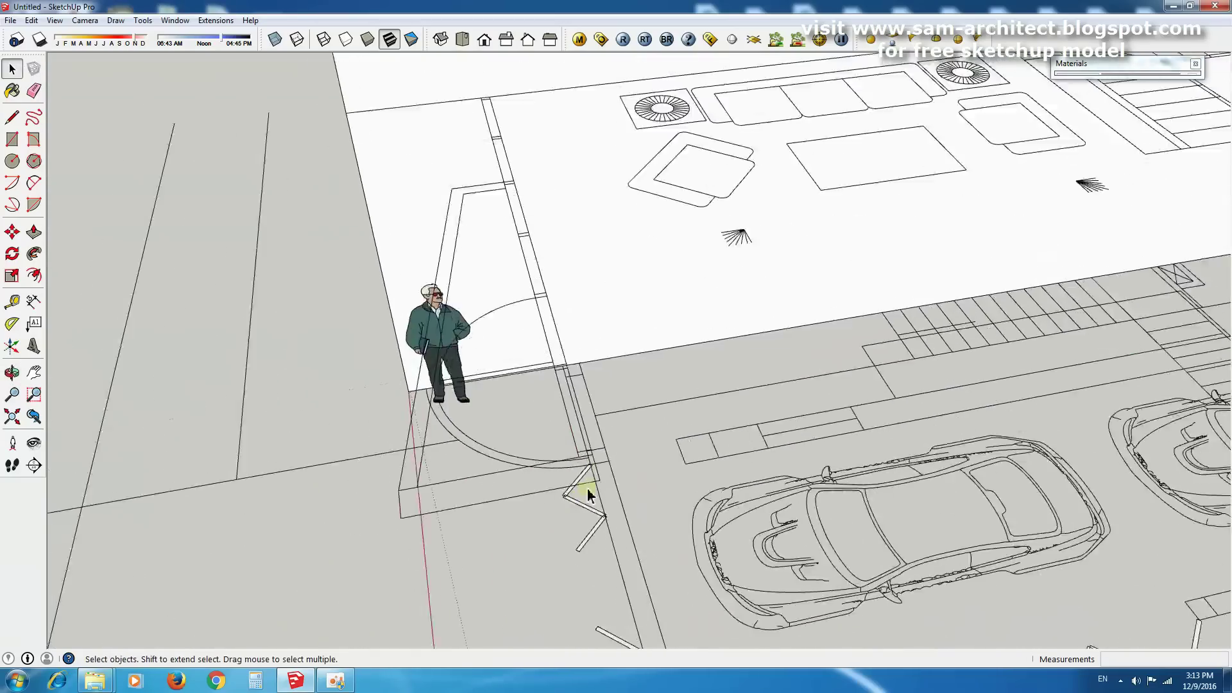
pyautogui.scroll(-2, 588, 496)
# Draw the upper-floor rectangle over the plan and pull it up into a block.
pyautogui.press('r')
pyautogui.click(417, 517)
pyautogui.scroll(-2, 399, 509)
pyautogui.moveTo(399, 509); pyautogui.dragTo(1039, 315, button='middle')
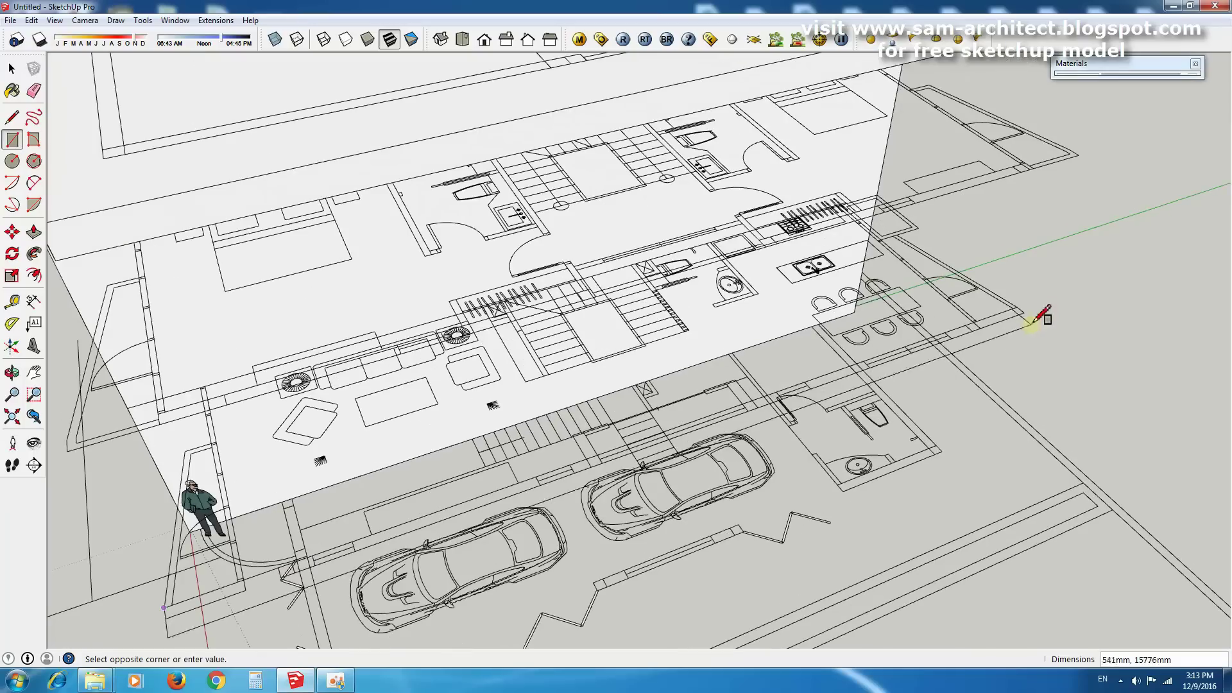
pyautogui.click(946, 347)
pyautogui.scroll(-5, 947, 346)
pyautogui.moveTo(847, 164); pyautogui.dragTo(532, 156, button='middle')
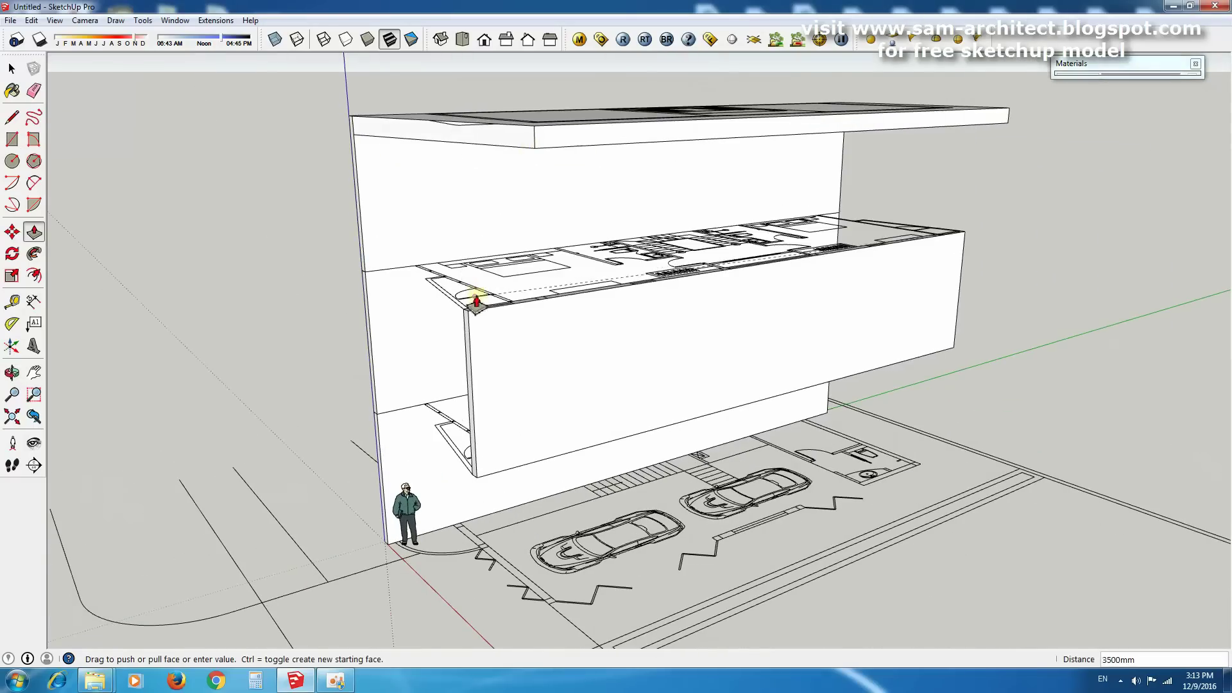
pyautogui.click(477, 301)
# Orbit closer to the wall in preparation for the next Push/Pull edit.
pyautogui.scroll(3, 723, 325)
pyautogui.scroll(2, 602, 407)
pyautogui.moveTo(762, 316)
pyautogui.mouseDown(button='middle')
pyautogui.moveTo(947, 276)
pyautogui.moveTo(669, 370)
pyautogui.mouseUp(button='middle')
pyautogui.press('r')
pyautogui.press('p')
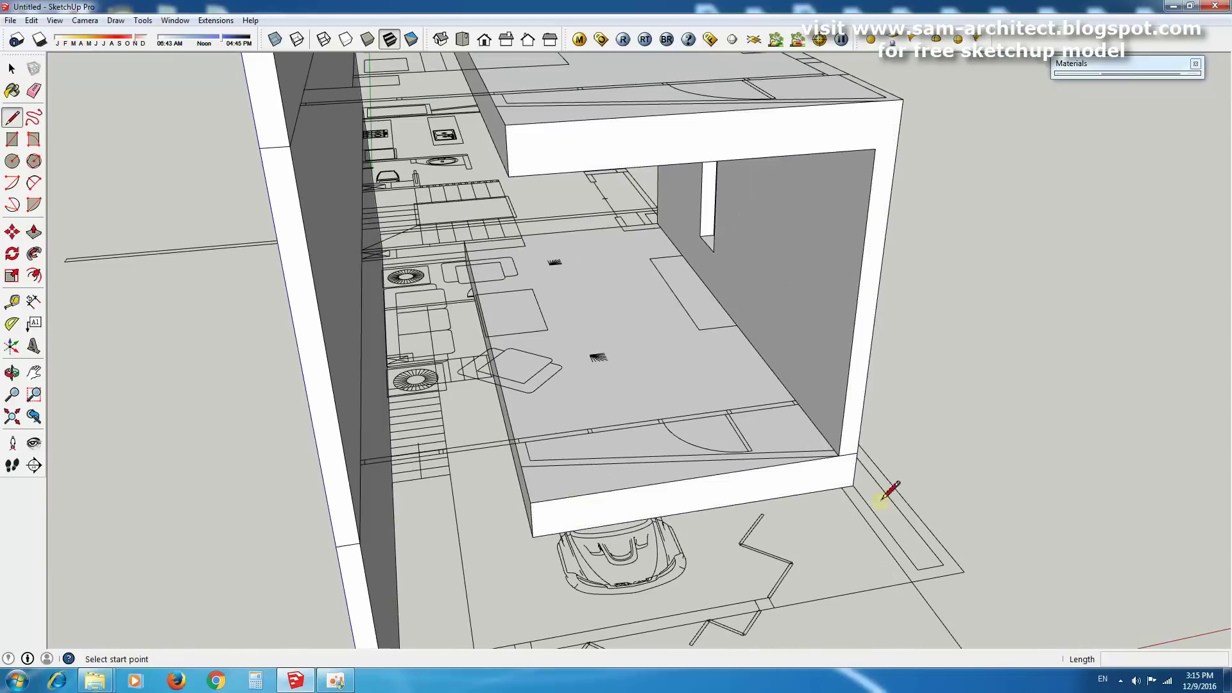
# Flip the copied window opening along the group's red axis, then resume Push/Pull.
pyautogui.scroll(-3, 529, 506)
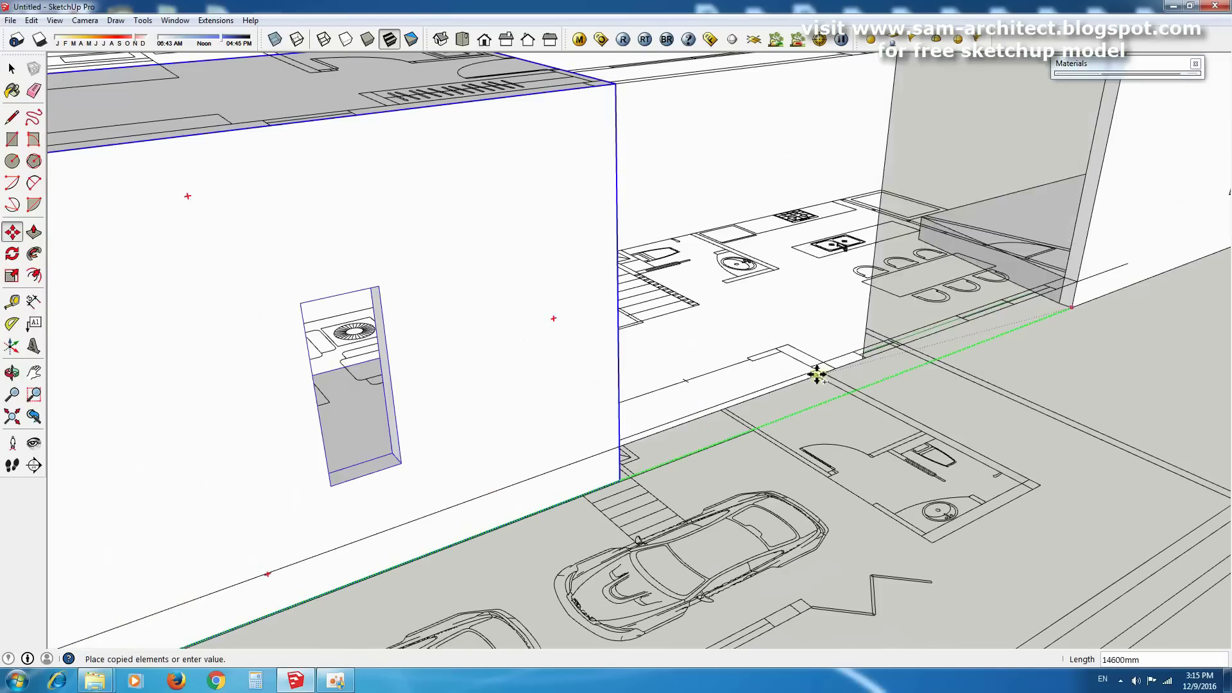
pyautogui.rightClick(900, 327)
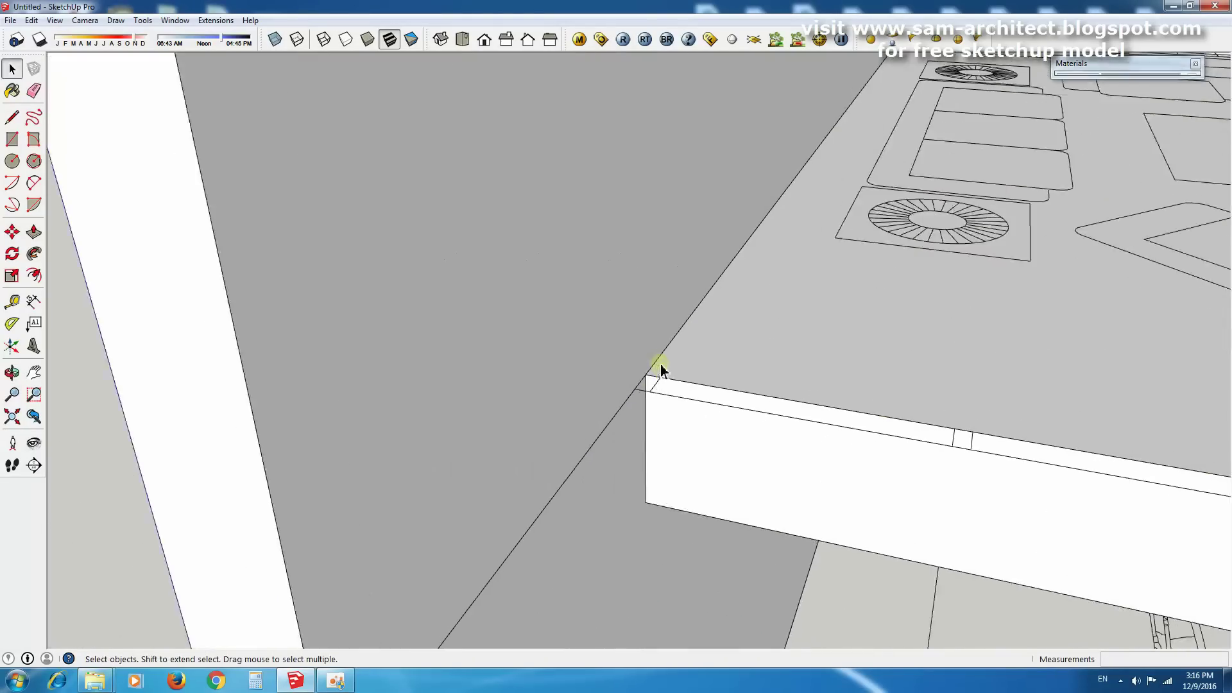
pyautogui.press('p')
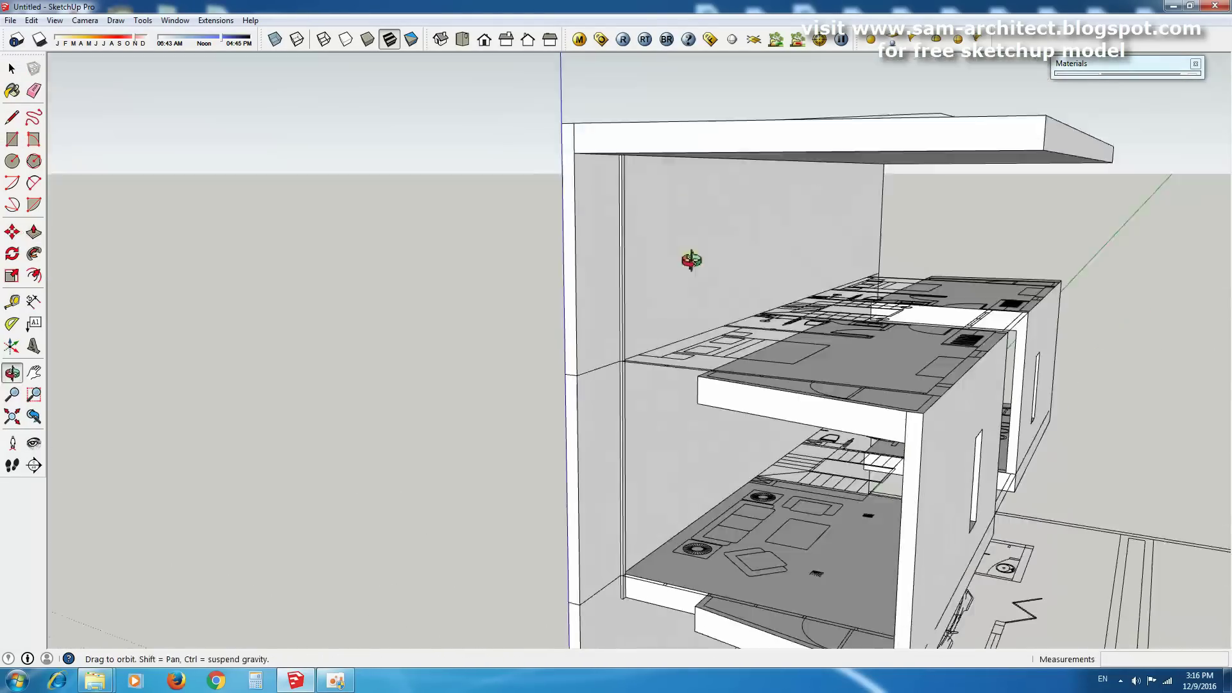
# Select the thin vertical column and move copies of it along the front.
pyautogui.press('space')
pyautogui.click(632, 277)
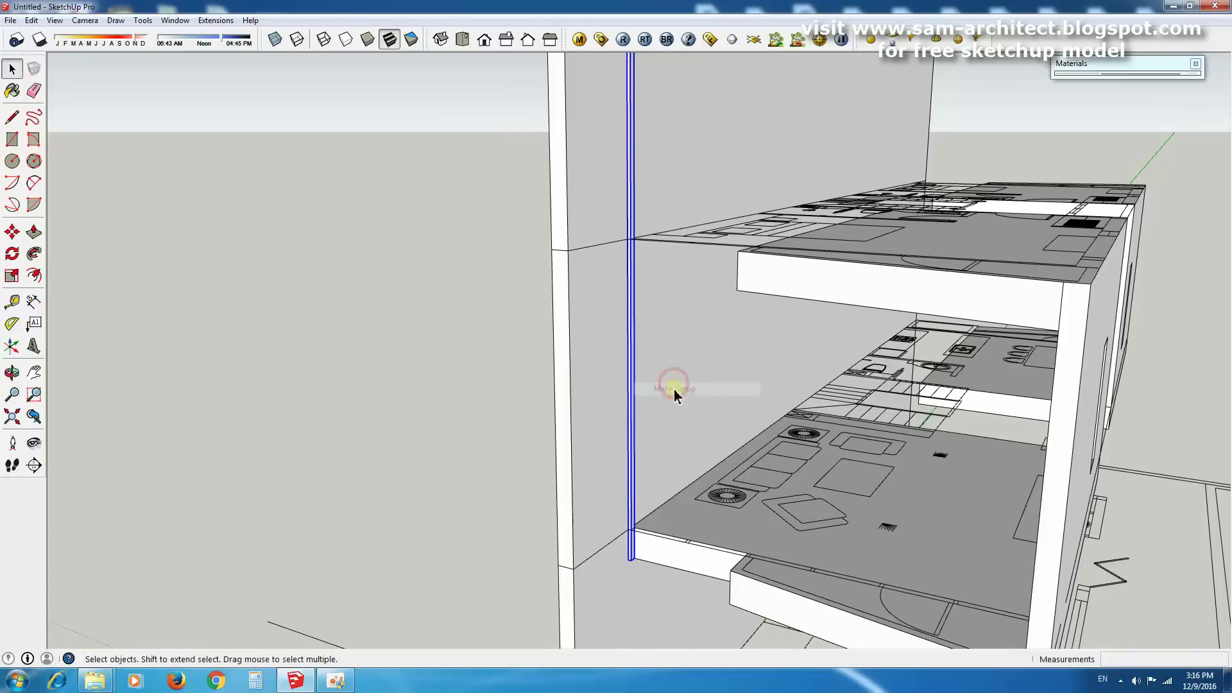
pyautogui.scroll(3, 640, 496)
pyautogui.press('m')
pyautogui.click(817, 535)
pyautogui.moveTo(816, 535)
pyautogui.mouseDown(button='middle')
pyautogui.moveTo(845, 537)
pyautogui.moveTo(768, 553)
pyautogui.mouseUp(button='middle')
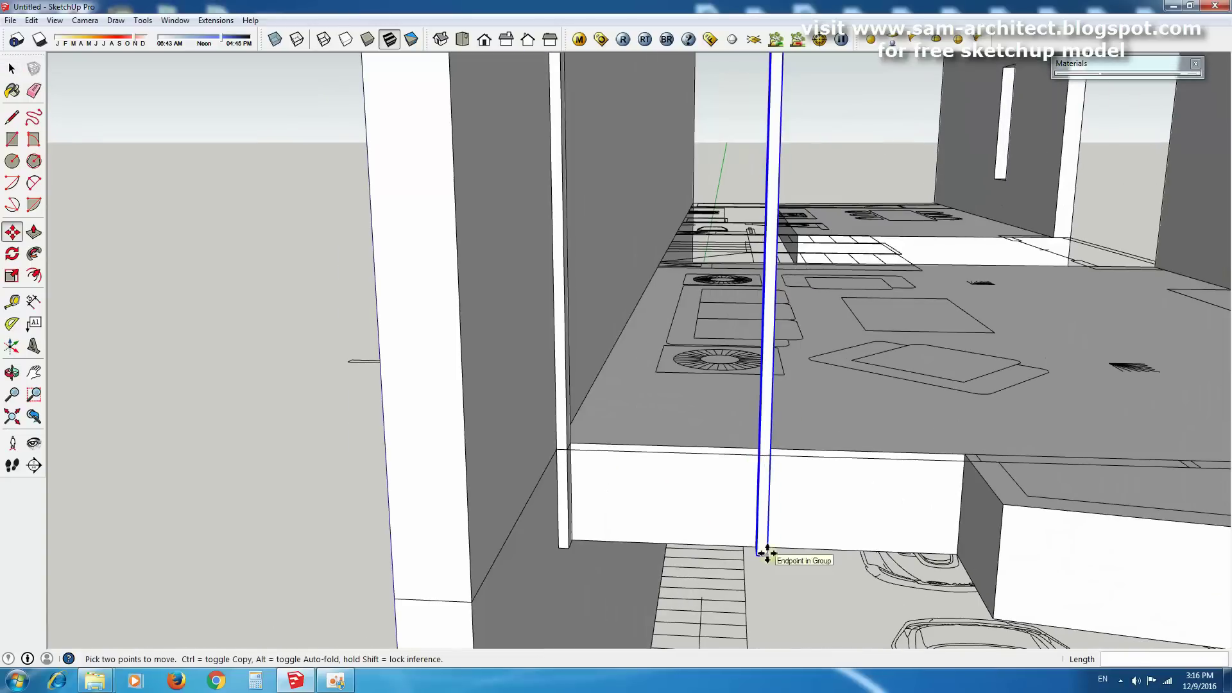
pyautogui.click(979, 464)
pyautogui.moveTo(980, 464); pyautogui.dragTo(899, 440, button='middle')
pyautogui.scroll(-5, 899, 440)
pyautogui.press('space')
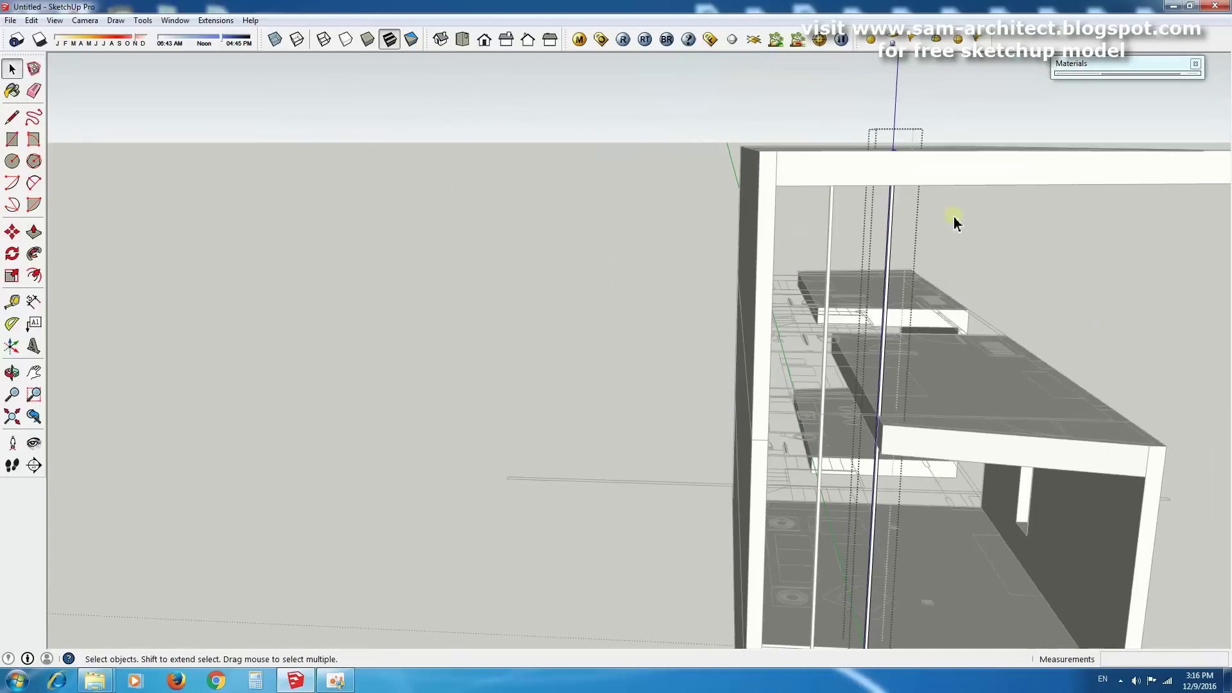
# Copy the column to the right edge of the front and one more bay beyond.
pyautogui.press('space')
pyautogui.scroll(-3, 892, 430)
pyautogui.scroll(5, 1072, 393)
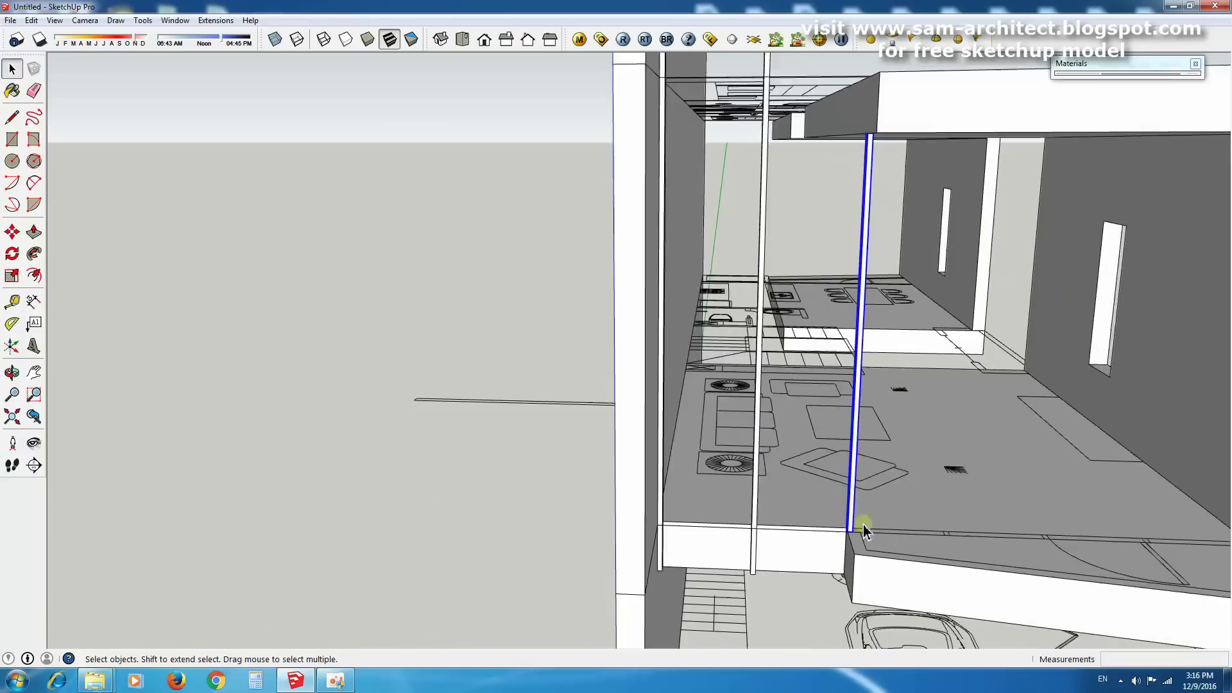
pyautogui.press('m')
pyautogui.press('ctrl')
pyautogui.click(846, 533)
pyautogui.moveTo(971, 536); pyautogui.dragTo(886, 536, button='middle')
pyautogui.click(886, 537)
pyautogui.press('ctrl')
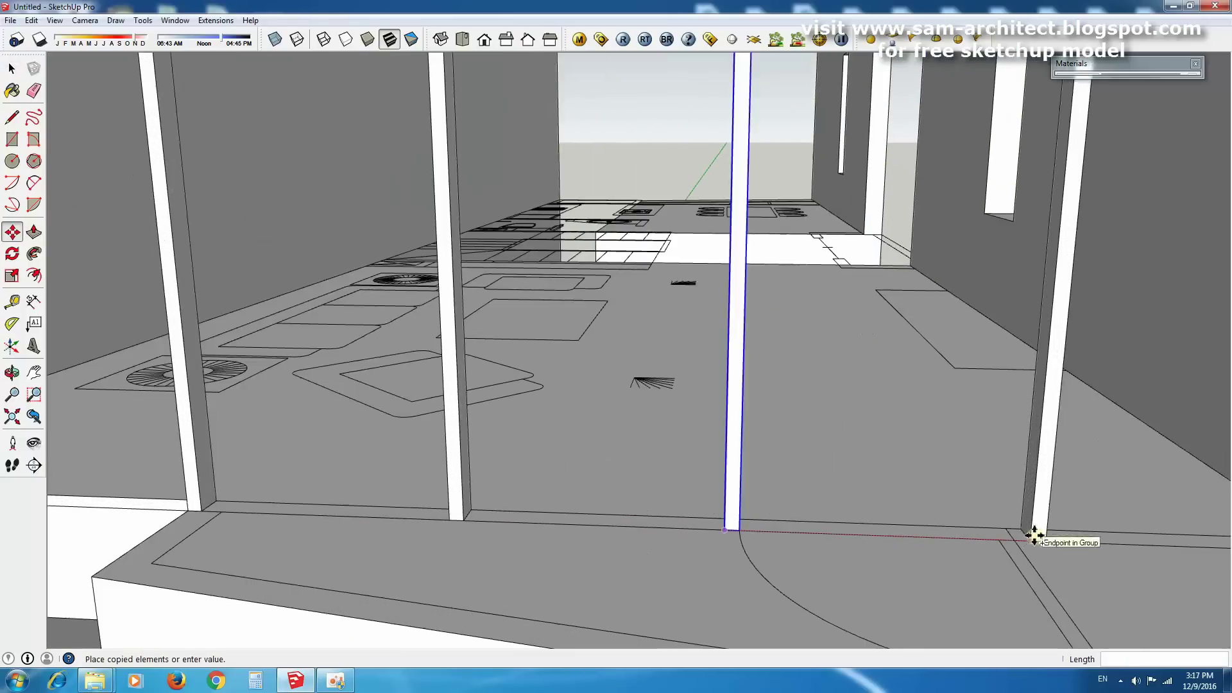
pyautogui.click(976, 537)
pyautogui.moveTo(976, 537); pyautogui.dragTo(751, 499, button='middle')
pyautogui.scroll(-4, 805, 476)
pyautogui.press('space')
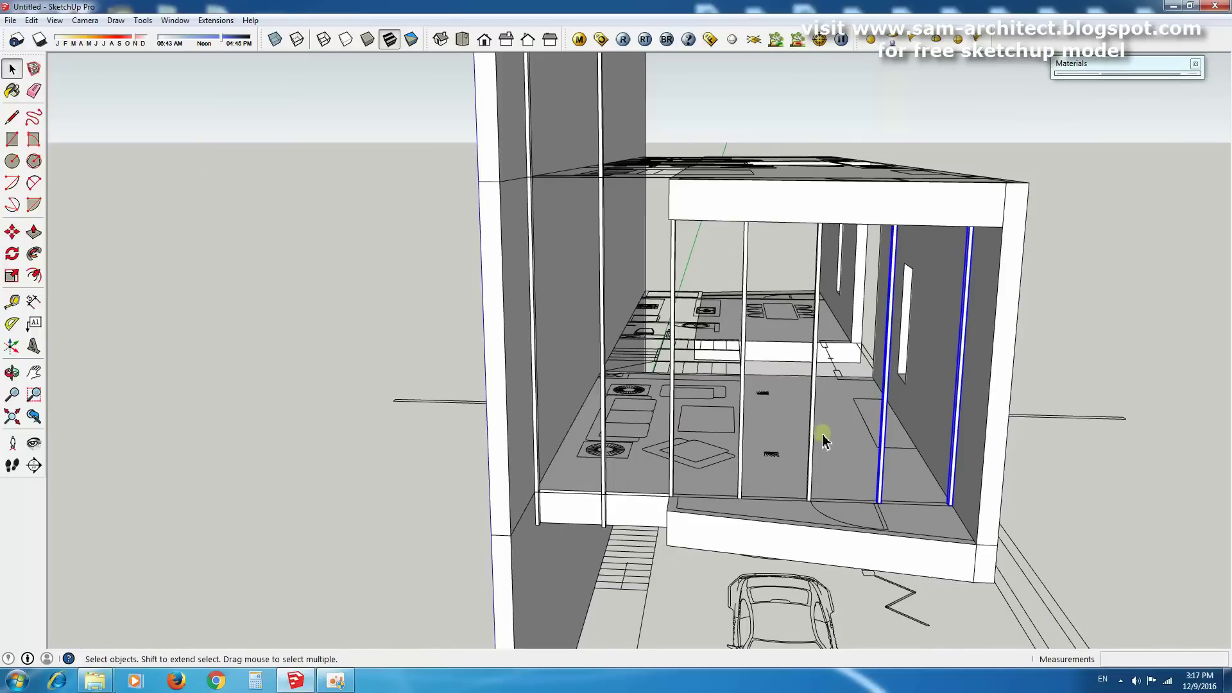
# Push the face at the column tops in by 100mm to form the transom.
pyautogui.scroll(3, 815, 385)
pyautogui.scroll(3, 866, 257)
pyautogui.scroll(3, 995, 196)
pyautogui.press('q')
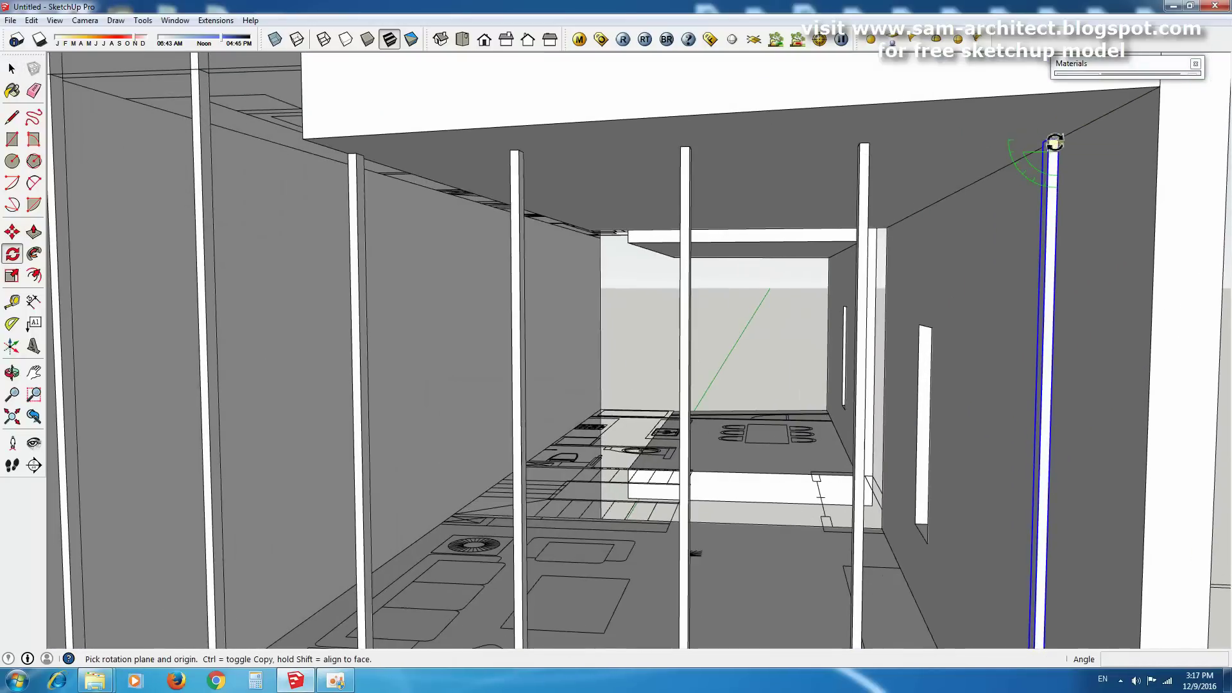
pyautogui.press('space')
pyautogui.moveTo(869, 142)
pyautogui.mouseDown(button='middle')
pyautogui.moveTo(706, 220)
pyautogui.moveTo(652, 206)
pyautogui.mouseUp(button='middle')
pyautogui.press('p')
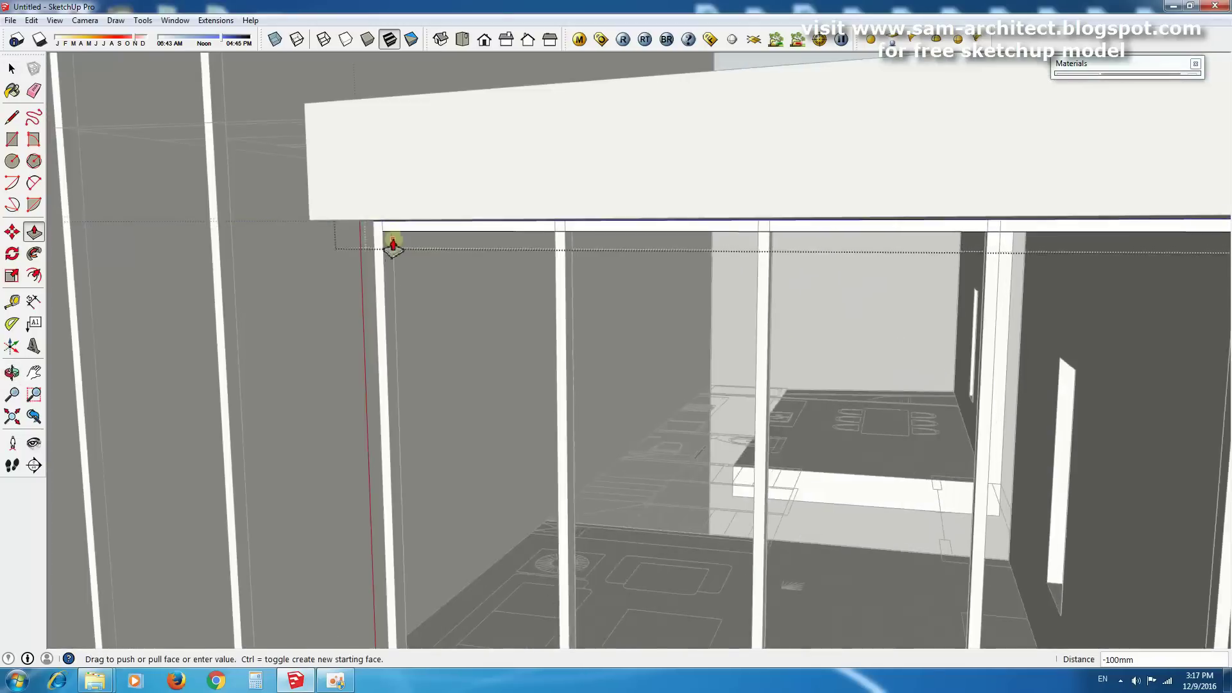
pyautogui.moveTo(393, 242); pyautogui.dragTo(435, 275, button='middle')
pyautogui.press('space')
# Orbit above and to a low side view to review the mullions and transom.
pyautogui.scroll(-5, 435, 275)
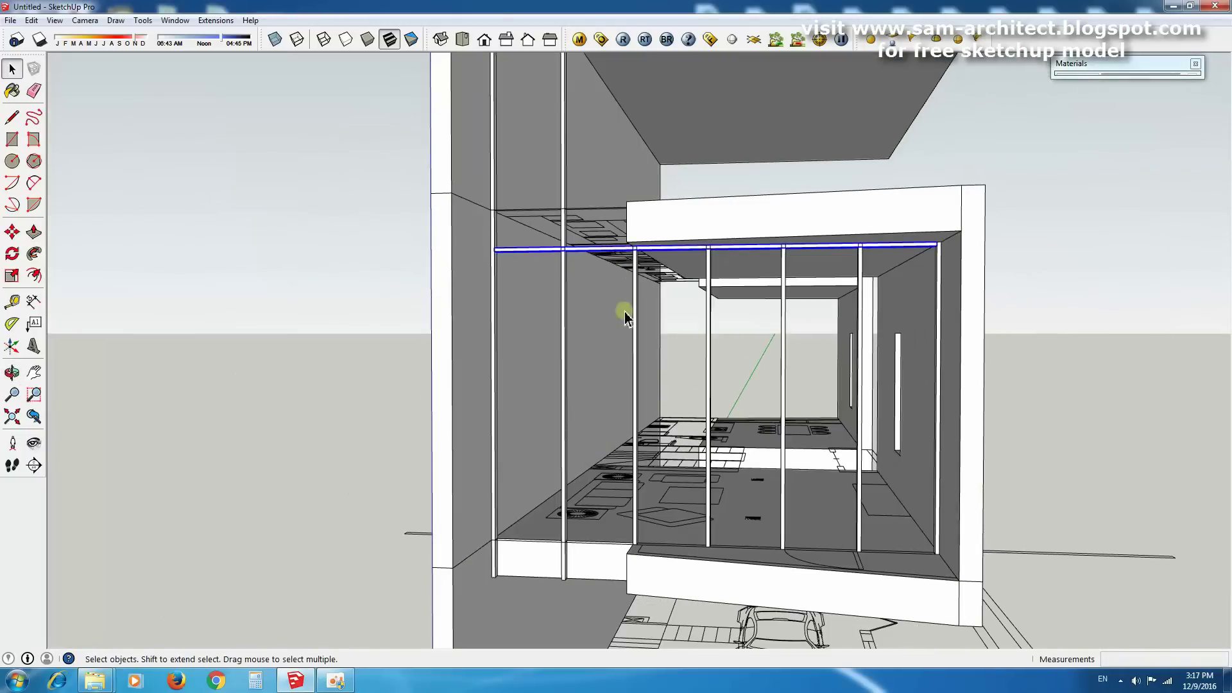
pyautogui.scroll(1, 565, 295)
pyautogui.press('m')
pyautogui.scroll(-2, 476, 276)
pyautogui.moveTo(476, 276); pyautogui.dragTo(887, 521, button='middle')
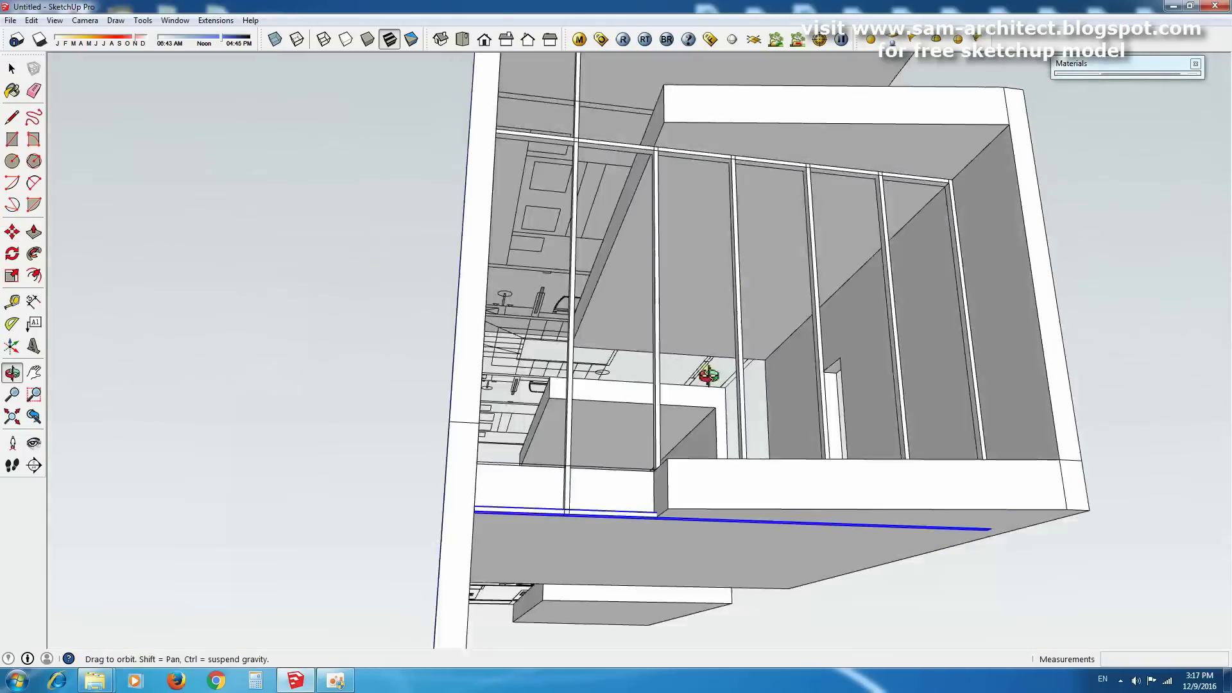
pyautogui.press('space')
pyautogui.moveTo(1016, 536)
pyautogui.mouseDown(button='middle')
pyautogui.moveTo(649, 503)
pyautogui.moveTo(758, 350)
pyautogui.mouseUp(button='middle')
pyautogui.press('space')
pyautogui.scroll(3, 757, 350)
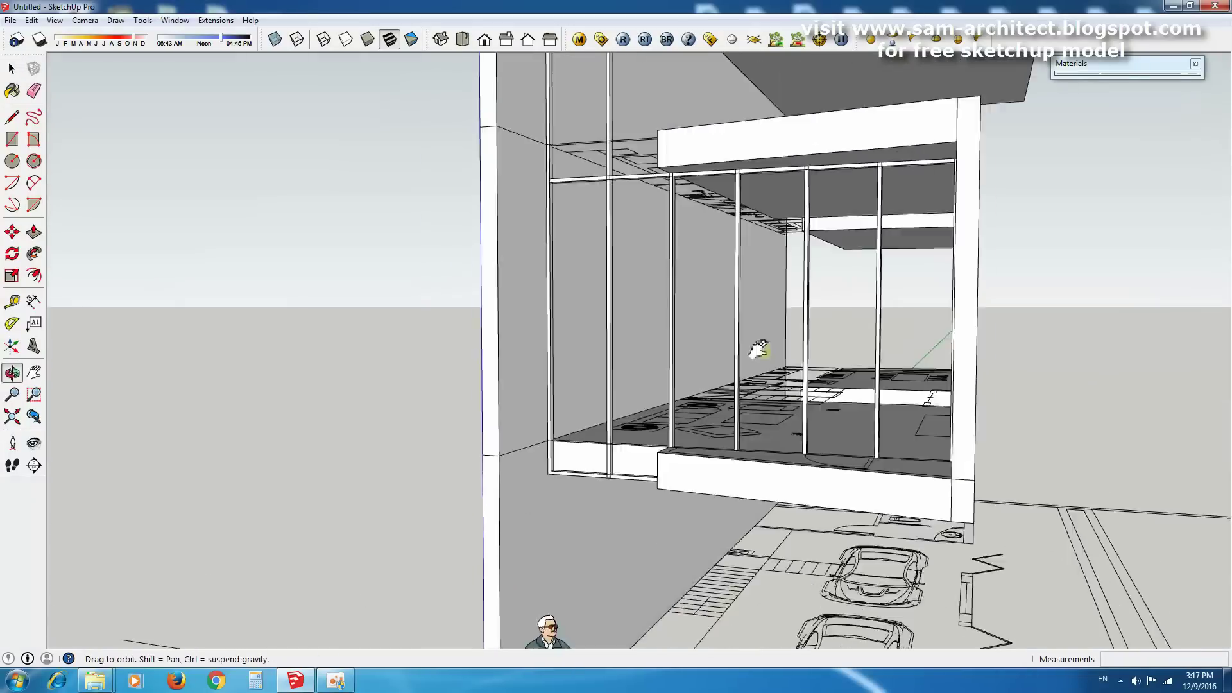
pyautogui.press('space')
# Orbit and zoom around the building to face the glass frame directly.
pyautogui.scroll(2, 770, 580)
pyautogui.scroll(-2, 623, 573)
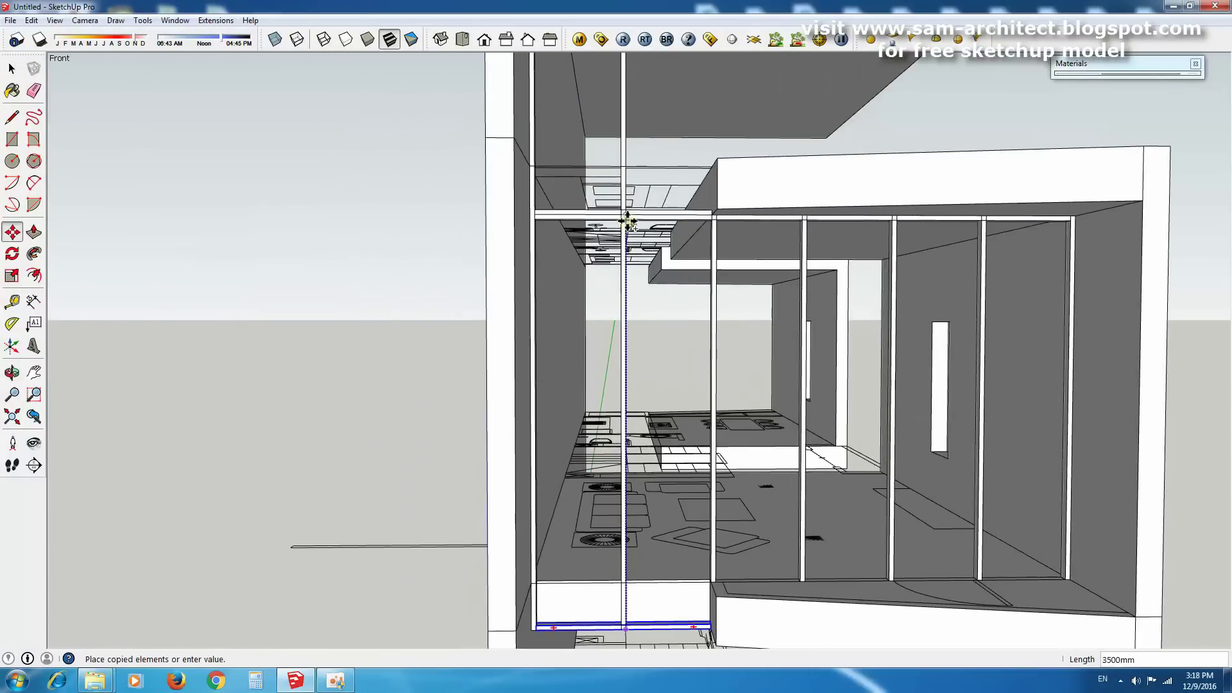
pyautogui.scroll(2, 407, 215)
pyautogui.scroll(-2, 723, 366)
pyautogui.moveTo(723, 366)
pyautogui.mouseDown(button='middle')
pyautogui.moveTo(743, 478)
pyautogui.moveTo(642, 459)
pyautogui.moveTo(901, 468)
pyautogui.moveTo(816, 443)
pyautogui.mouseUp(button='middle')
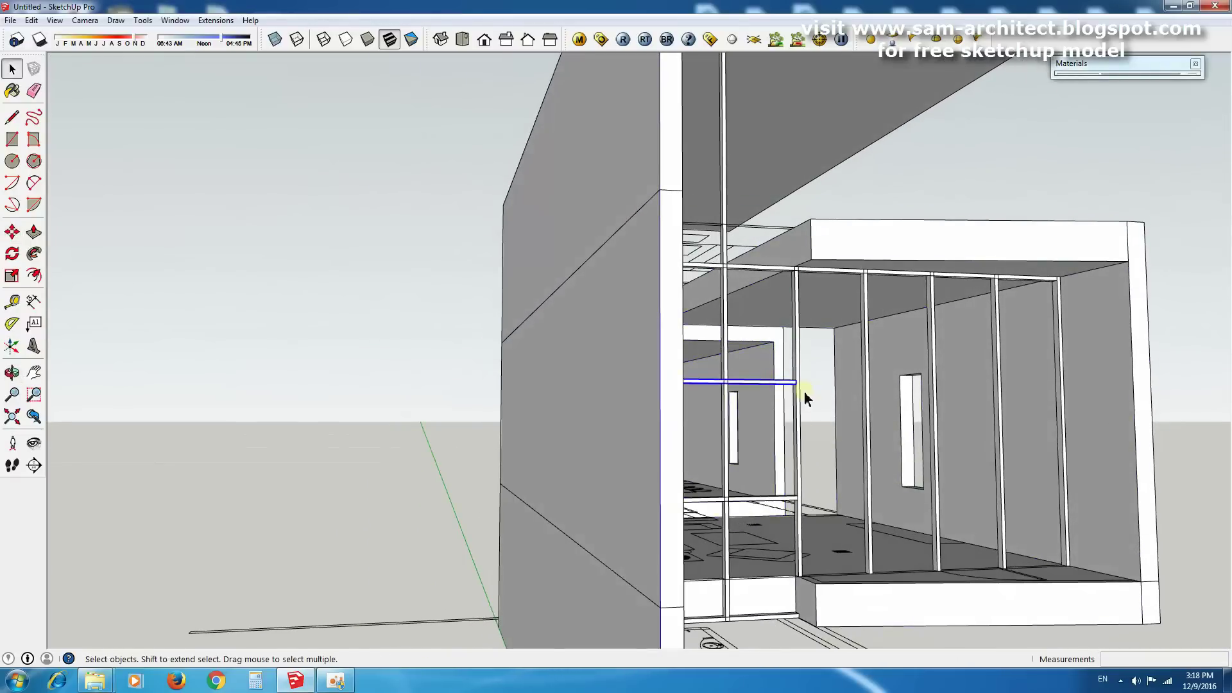
pyautogui.scroll(1, 779, 484)
pyautogui.moveTo(779, 484)
pyautogui.mouseDown(button='middle')
pyautogui.moveTo(750, 494)
pyautogui.moveTo(798, 503)
pyautogui.mouseUp(button='middle')
pyautogui.scroll(2, 794, 499)
pyautogui.scroll(1, 795, 499)
pyautogui.scroll(1, 796, 473)
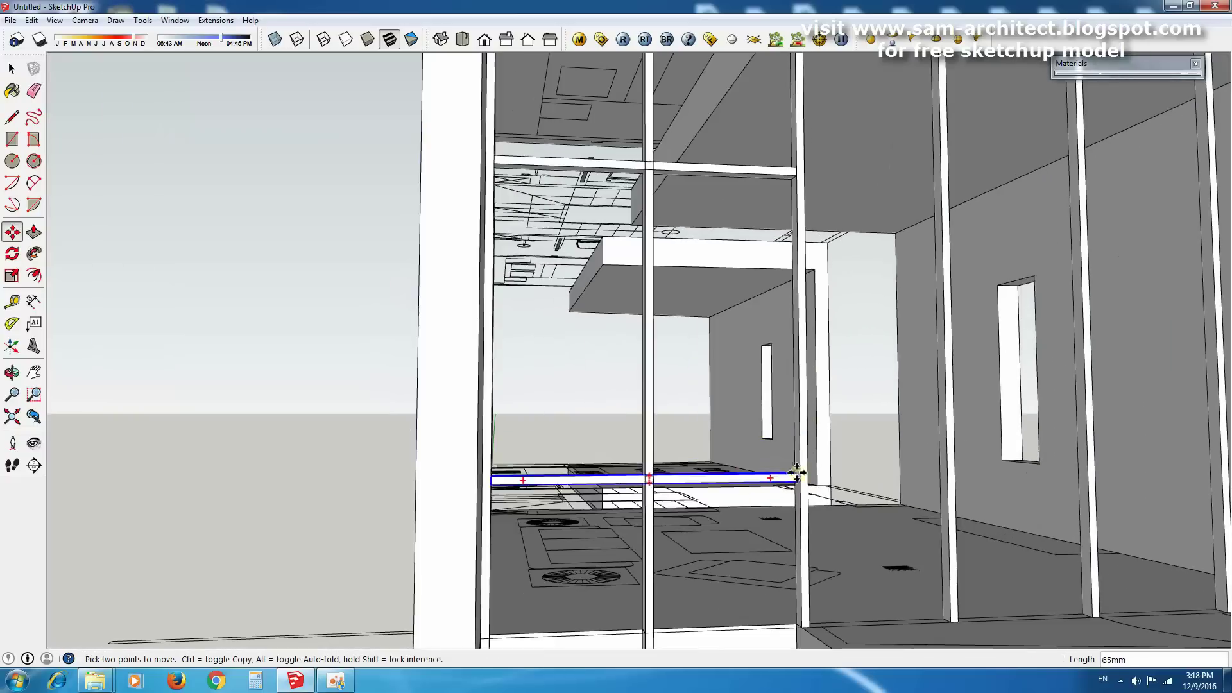
pyautogui.scroll(-2, 799, 500)
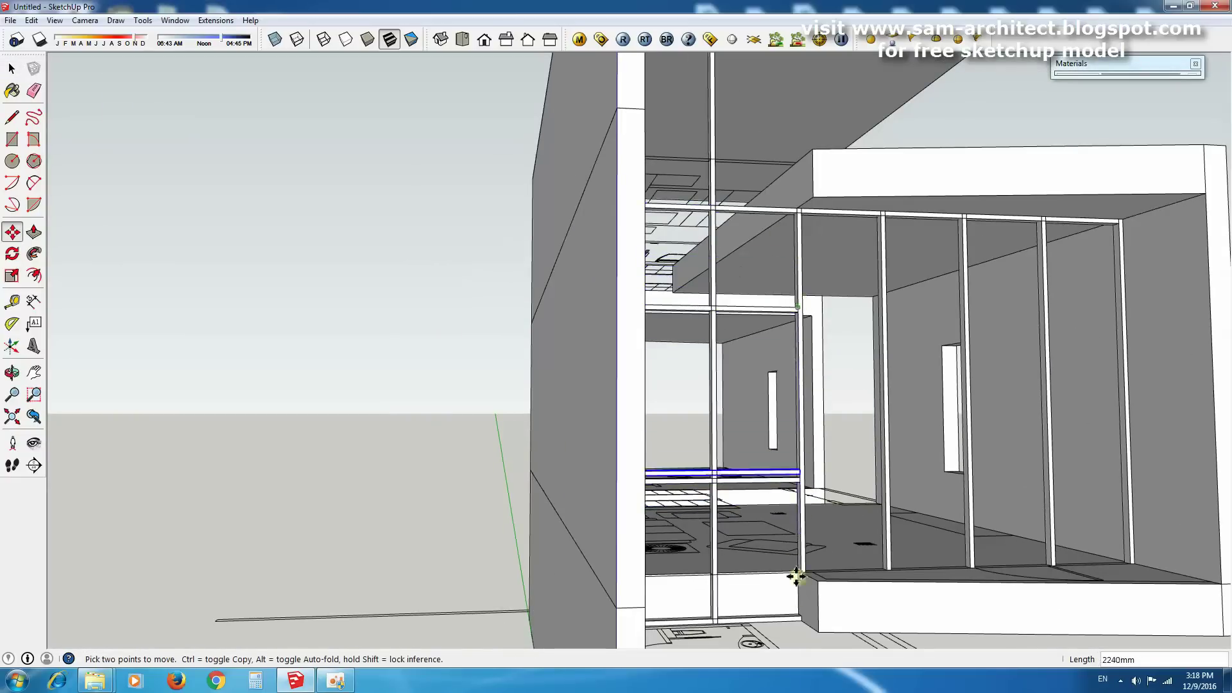
pyautogui.moveTo(789, 484)
pyautogui.mouseDown(button='middle')
pyautogui.moveTo(715, 275)
pyautogui.moveTo(750, 292)
pyautogui.mouseUp(button='middle')
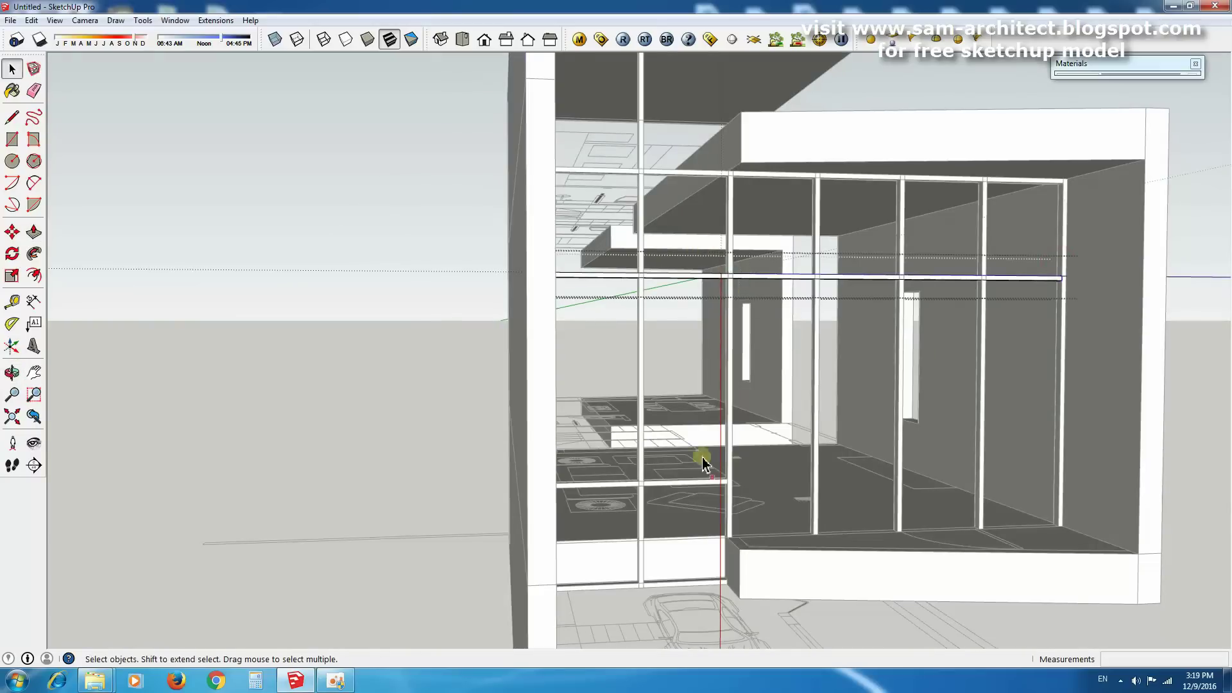
# Extend the horizontal member across the frame and push its face back 80mm.
pyautogui.click(1059, 467)
pyautogui.scroll(4, 995, 482)
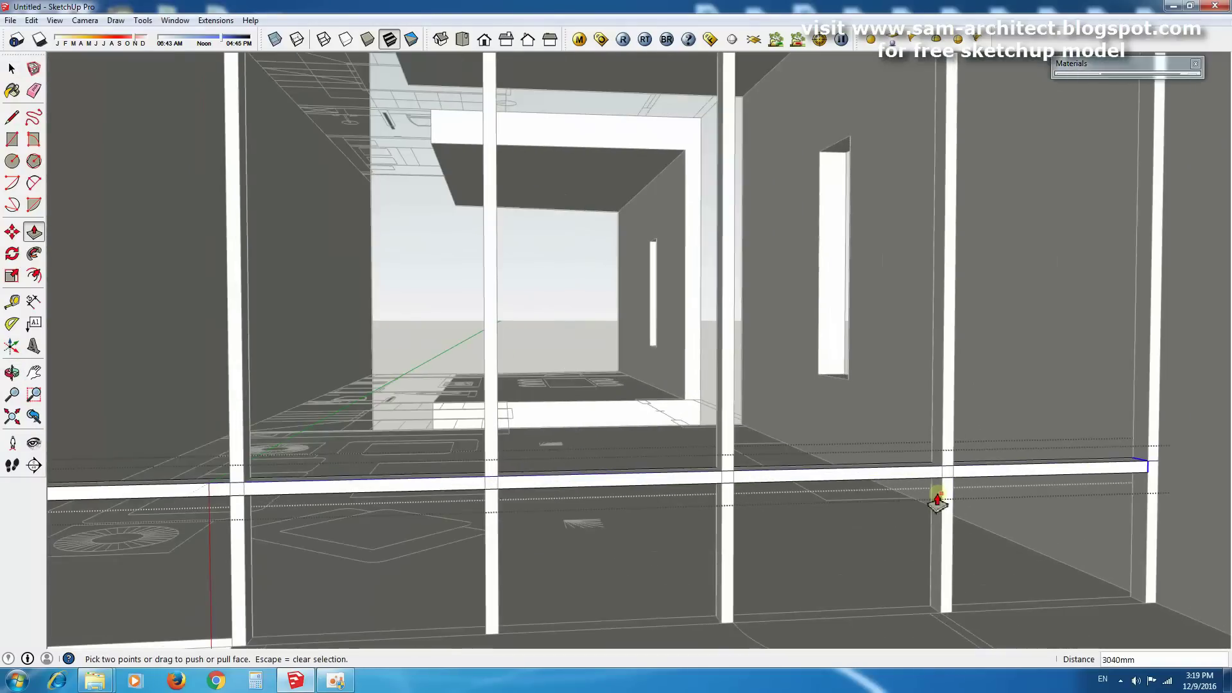
pyautogui.click(809, 473)
pyautogui.press('space')
pyautogui.scroll(-5, 834, 488)
pyautogui.scroll(2, 701, 482)
# Copy the blue frame member higher up into the upper-storey frame.
pyautogui.press('m')
pyautogui.press('ctrl')
pyautogui.click(703, 473)
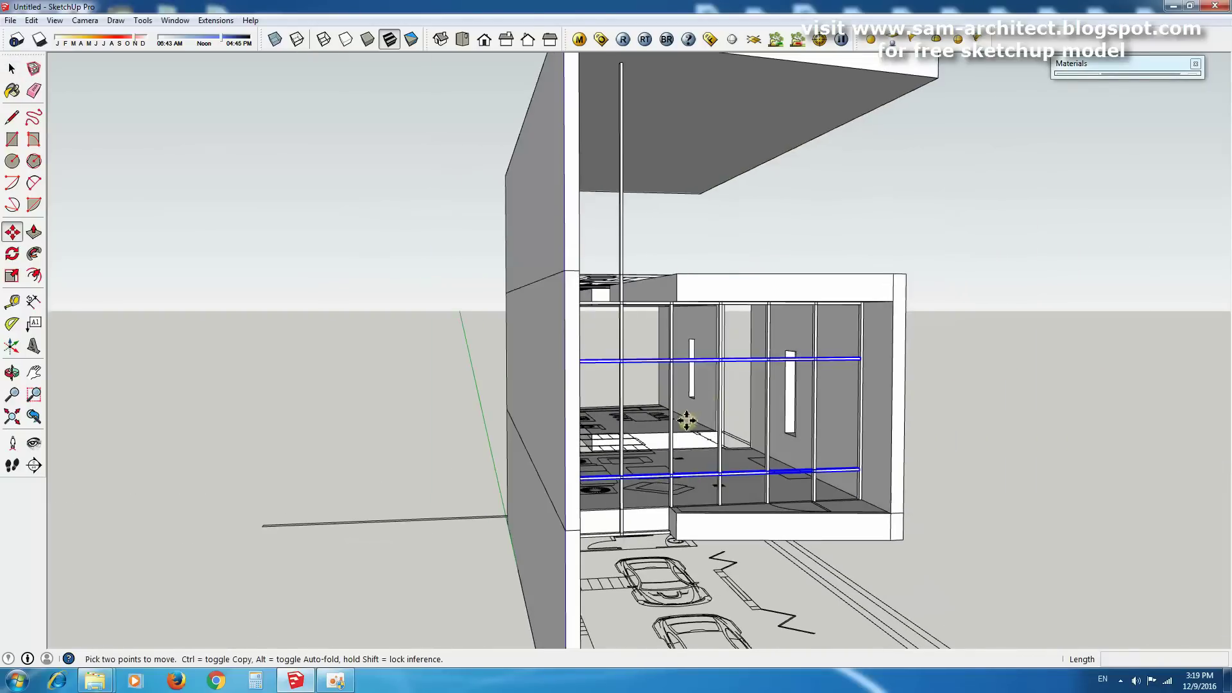
pyautogui.scroll(3, 672, 342)
pyautogui.scroll(2, 679, 261)
pyautogui.click(708, 438)
pyautogui.press('space')
pyautogui.scroll(-3, 709, 469)
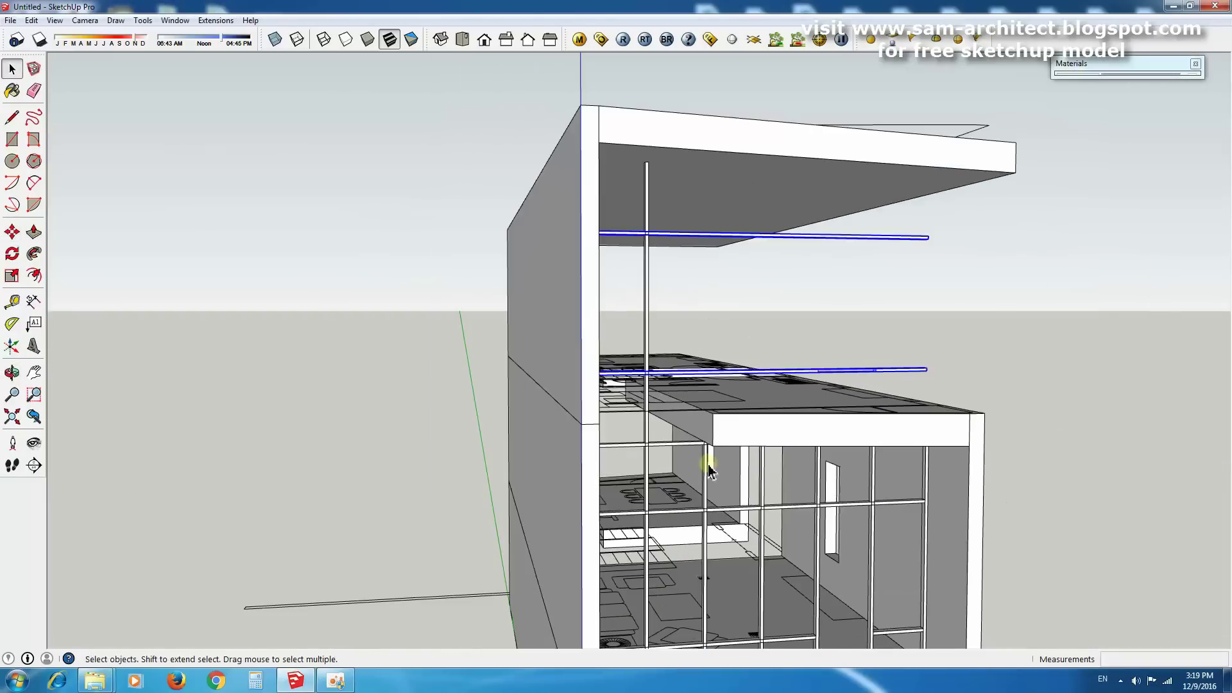
pyautogui.moveTo(919, 509); pyautogui.dragTo(909, 396, button='middle')
pyautogui.moveTo(956, 336)
pyautogui.mouseDown(button='middle')
pyautogui.moveTo(802, 205)
pyautogui.moveTo(838, 248)
pyautogui.mouseUp(button='middle')
# Place the copied mullion along the top of the curtain-wall frame.
pyautogui.scroll(2, 779, 198)
pyautogui.press('space')
pyautogui.scroll(3, 865, 187)
pyautogui.click(830, 129)
pyautogui.press('space')
pyautogui.scroll(-5, 962, 462)
# Orbit and pan across the building front to inspect the upper storey.
pyautogui.moveTo(963, 462); pyautogui.dragTo(852, 382, button='middle')
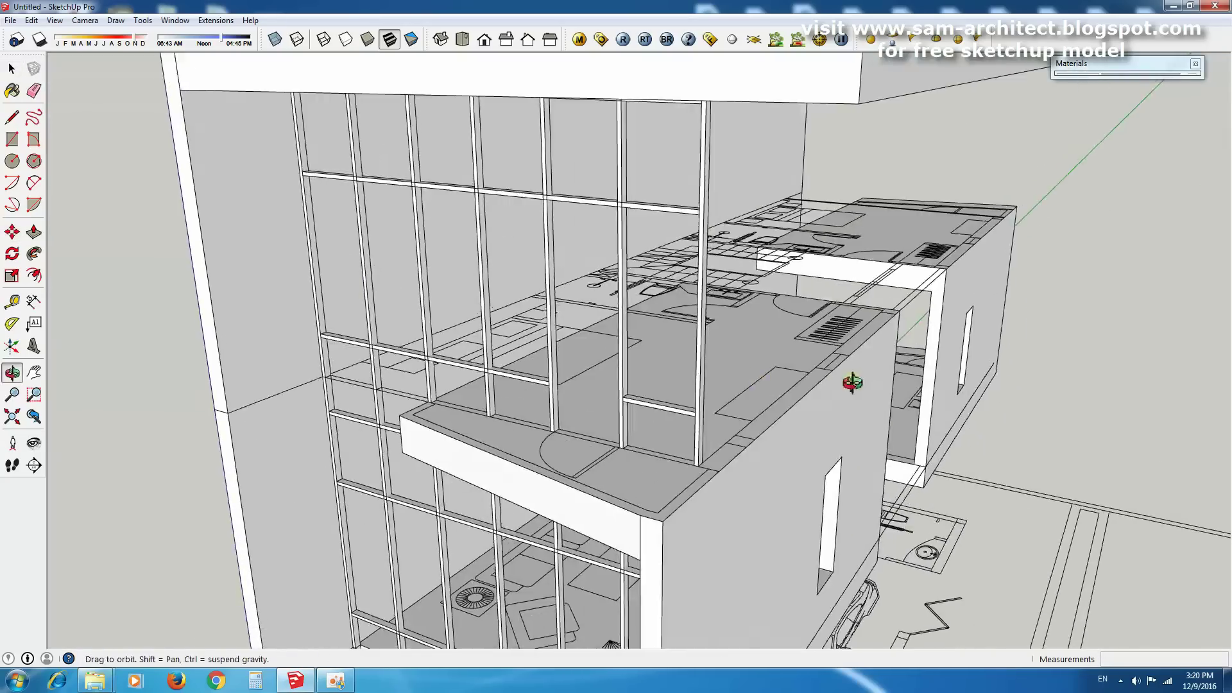
pyautogui.scroll(-5, 853, 382)
pyautogui.scroll(3, 863, 316)
pyautogui.scroll(2, 778, 352)
pyautogui.keyDown('shift'); pyautogui.moveTo(778, 353); pyautogui.dragTo(918, 385, button='middle'); pyautogui.keyUp('shift')
pyautogui.scroll(2, 899, 353)
pyautogui.scroll(-5, 870, 323)
pyautogui.scroll(4, 870, 322)
# Select the upper wall face, then reorient the view to the side elevation.
pyautogui.click(870, 323)
pyautogui.keyDown('shift'); pyautogui.moveTo(870, 322); pyautogui.dragTo(850, 268, button='middle'); pyautogui.keyUp('shift')
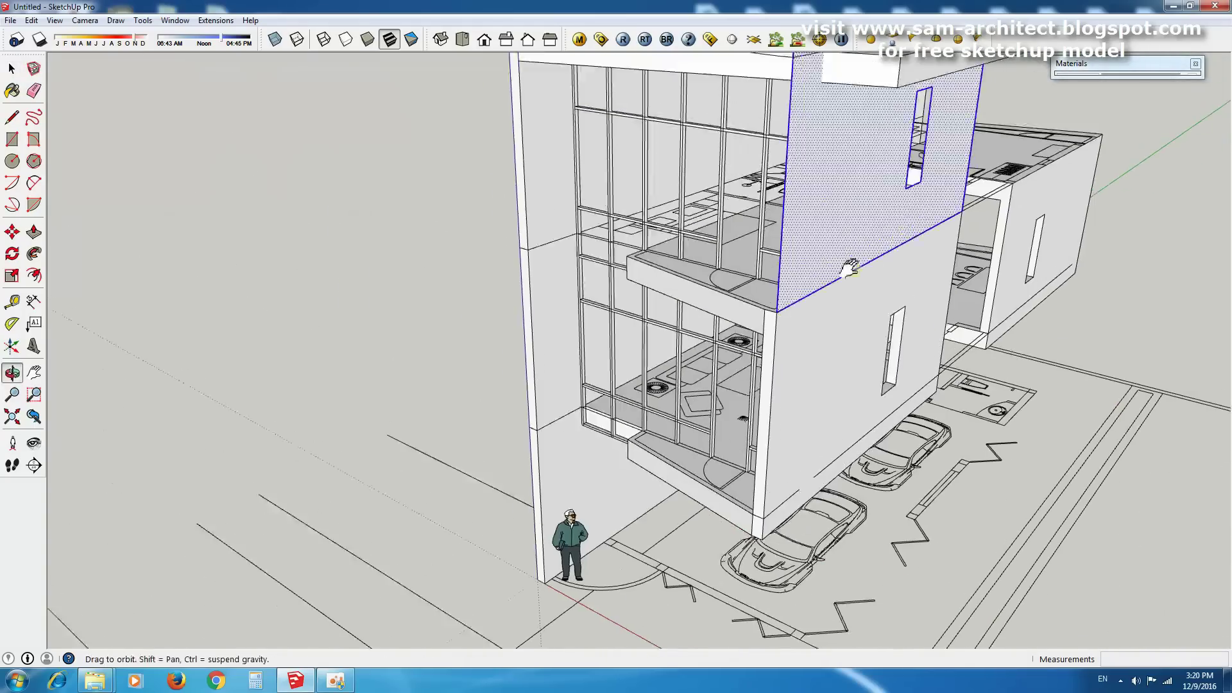
pyautogui.scroll(-3, 849, 268)
pyautogui.scroll(3, 821, 276)
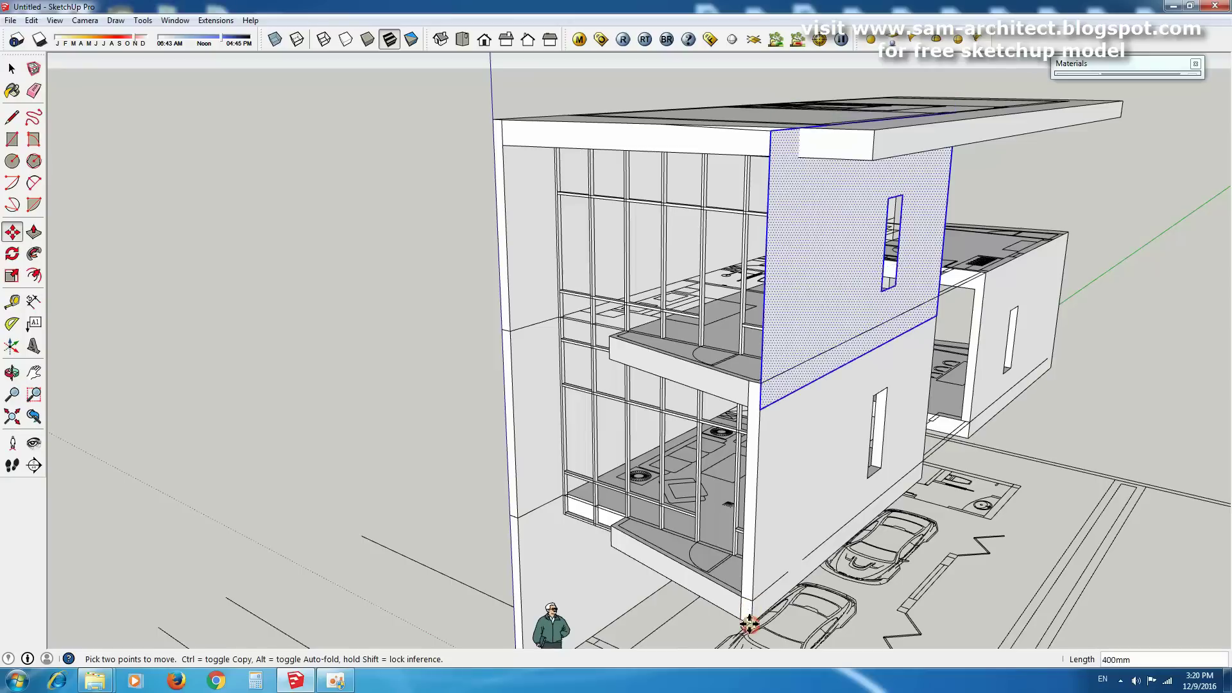
pyautogui.press('space')
pyautogui.moveTo(845, 283)
pyautogui.mouseDown(button='middle')
pyautogui.moveTo(775, 205)
pyautogui.moveTo(777, 270)
pyautogui.mouseUp(button='middle')
pyautogui.press('p')
pyautogui.press('space')
pyautogui.moveTo(845, 325)
pyautogui.mouseDown(button='middle')
pyautogui.moveTo(894, 432)
pyautogui.moveTo(1007, 303)
pyautogui.moveTo(624, 391)
pyautogui.moveTo(738, 385)
pyautogui.moveTo(802, 488)
pyautogui.mouseUp(button='middle')
pyautogui.scroll(6, 820, 526)
# Raise a small rectangle into a 2654mm column under the overhanging floor.
pyautogui.press('r')
pyautogui.click(809, 536)
pyautogui.scroll(-5, 809, 536)
pyautogui.moveTo(808, 535)
pyautogui.mouseDown(button='middle')
pyautogui.moveTo(837, 242)
pyautogui.moveTo(839, 349)
pyautogui.moveTo(748, 586)
pyautogui.mouseUp(button='middle')
# Copy the column alongside to add a second support beside the parked cars.
pyautogui.press('m')
pyautogui.scroll(5, 748, 586)
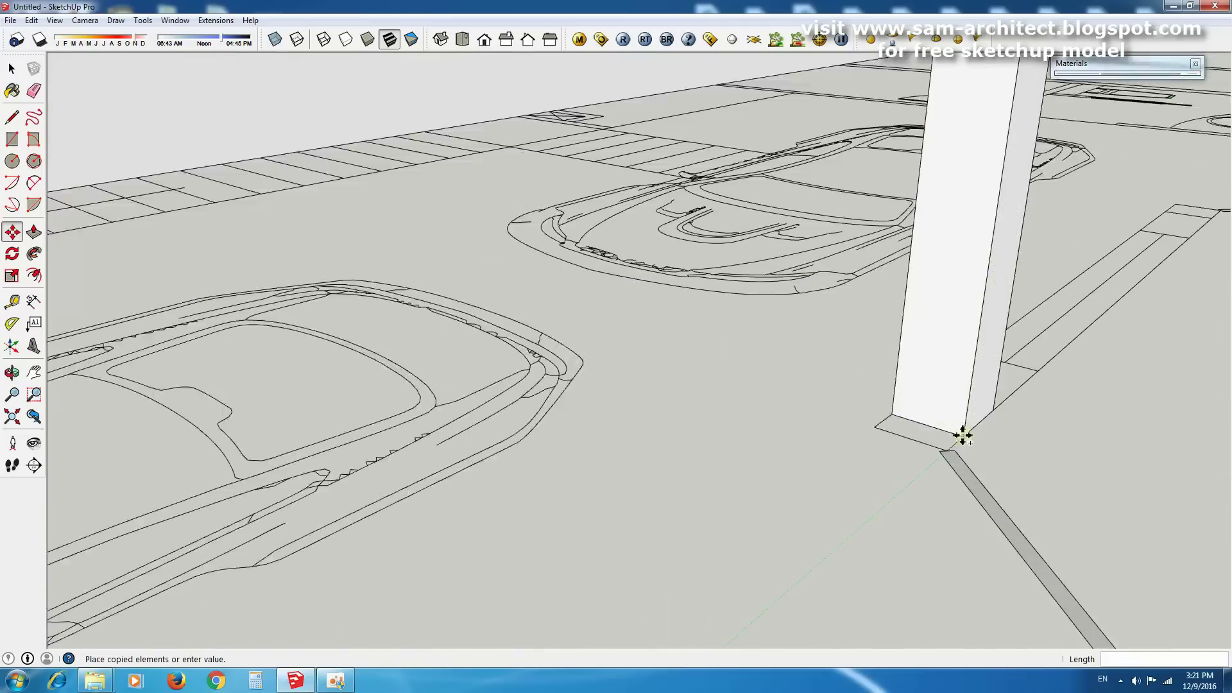
pyautogui.moveTo(963, 432); pyautogui.dragTo(679, 451, button='middle')
pyautogui.scroll(-5, 678, 451)
pyautogui.scroll(3, 721, 432)
pyautogui.click(830, 539)
pyautogui.press('ctrl')
pyautogui.scroll(-4, 830, 539)
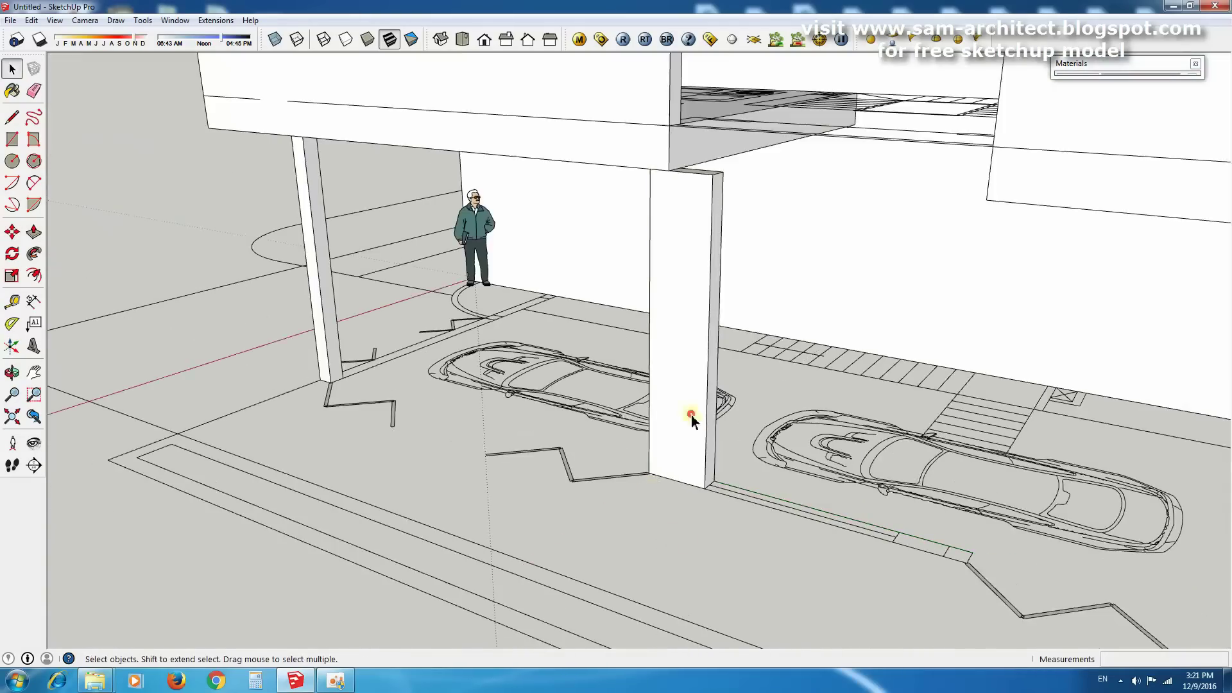
pyautogui.scroll(3, 973, 547)
pyautogui.click(1023, 552)
pyautogui.press('space')
# Set the first corner of a 14244mm × 15300mm ground rectangle.
pyautogui.scroll(-5, 616, 506)
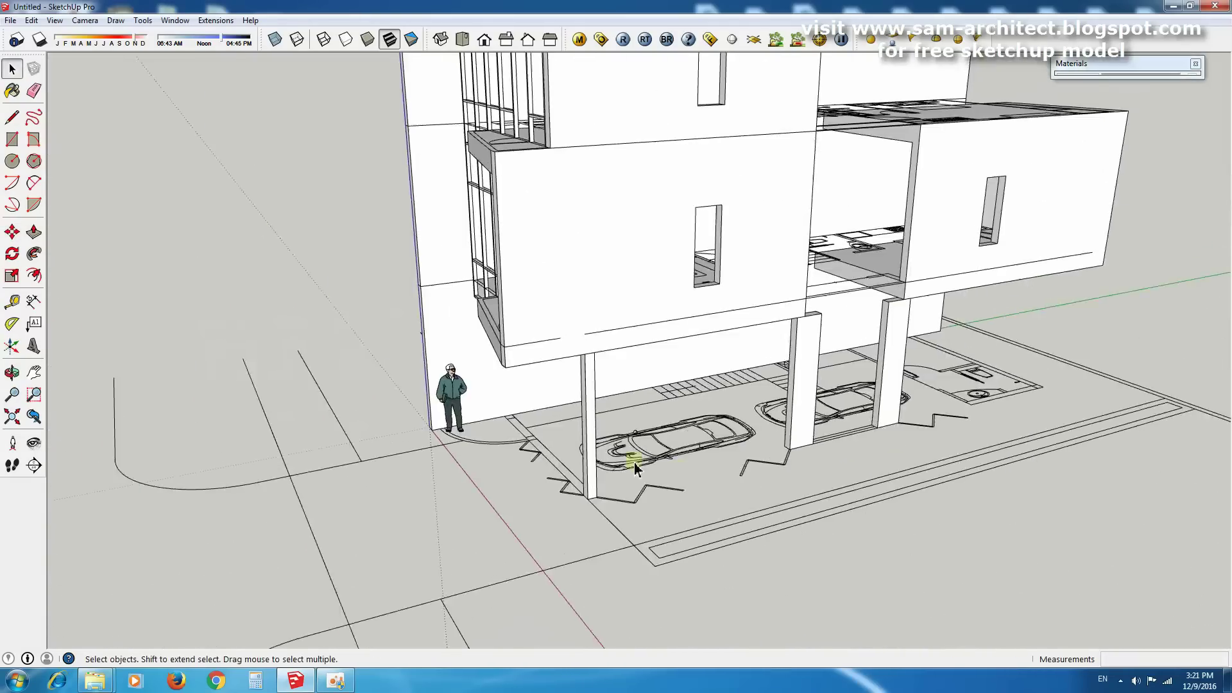
pyautogui.scroll(-3, 523, 452)
pyautogui.press('r')
pyautogui.scroll(2, 563, 433)
pyautogui.click(517, 372)
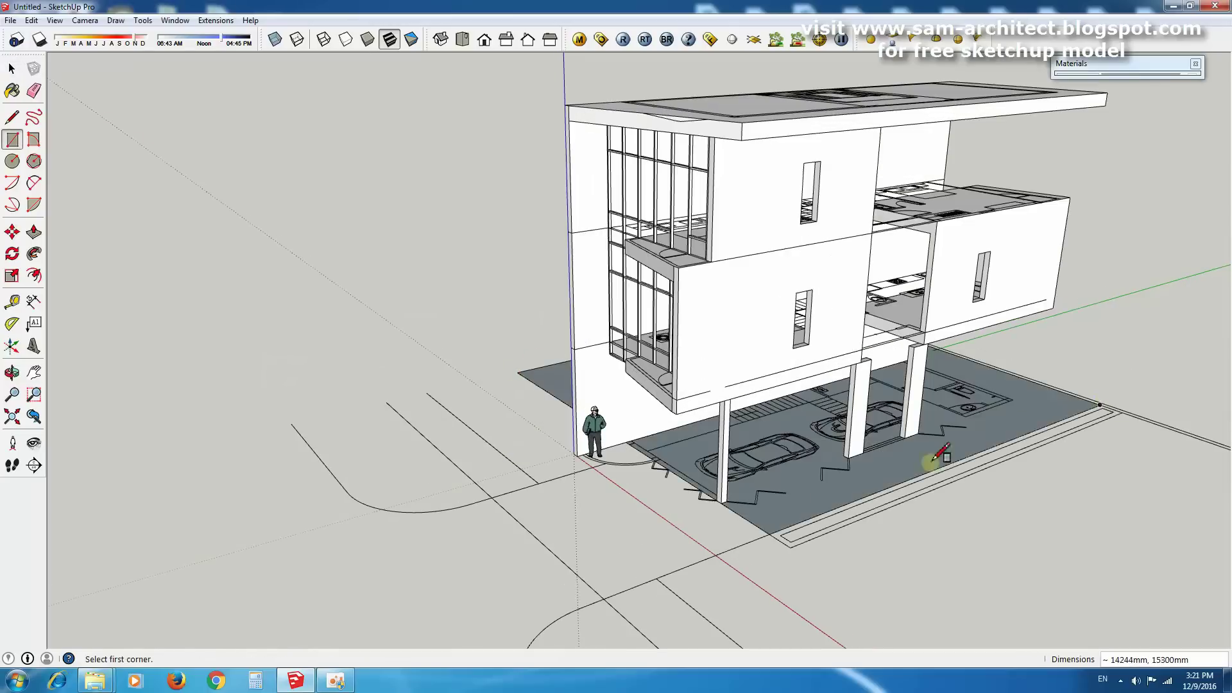
# Orbit in close to the front curtain-wall frame.
pyautogui.moveTo(932, 459); pyautogui.dragTo(769, 416, button='middle')
pyautogui.press('space')
pyautogui.moveTo(956, 450)
pyautogui.mouseDown(button='middle')
pyautogui.moveTo(899, 309)
pyautogui.moveTo(943, 349)
pyautogui.moveTo(953, 295)
pyautogui.mouseUp(button='middle')
pyautogui.scroll(5, 879, 269)
pyautogui.press('r')
pyautogui.scroll(3, 907, 151)
pyautogui.scroll(3, 908, 151)
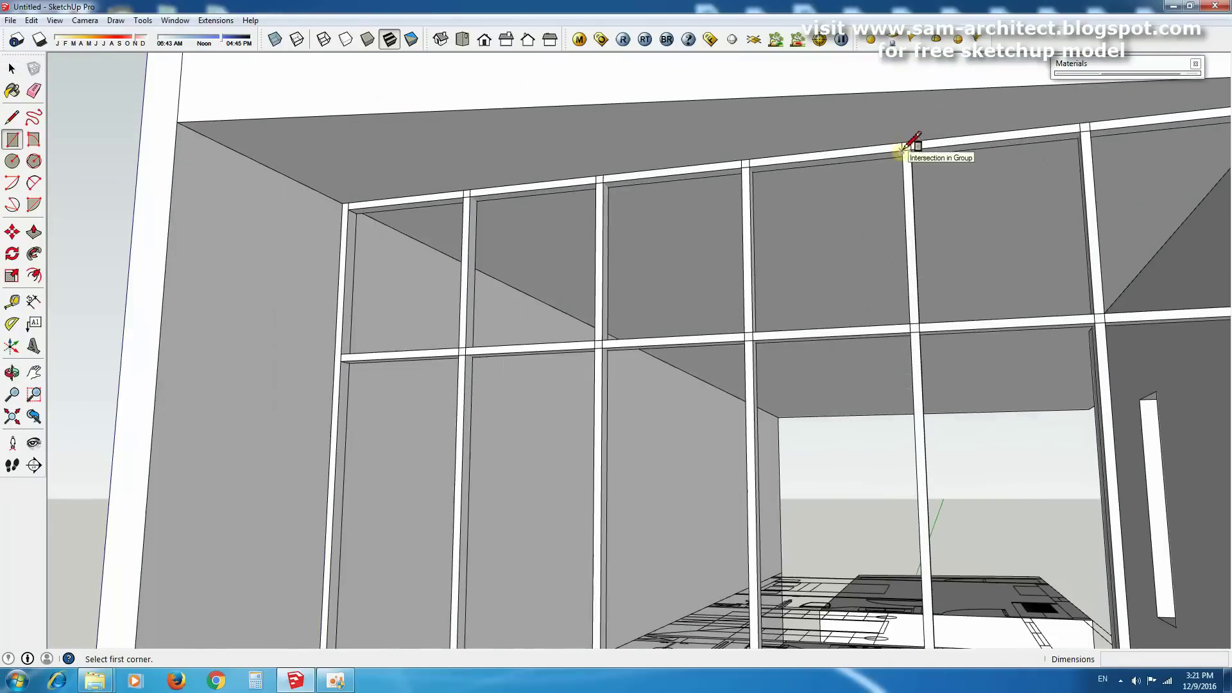
pyautogui.moveTo(907, 151); pyautogui.dragTo(784, 220, button='middle')
pyautogui.scroll(3, 661, 513)
# Draw a glass panel rectangle across the frame and make it a group.
pyautogui.click(661, 514)
pyautogui.press('space')
pyautogui.scroll(3, 661, 513)
pyautogui.click(748, 449)
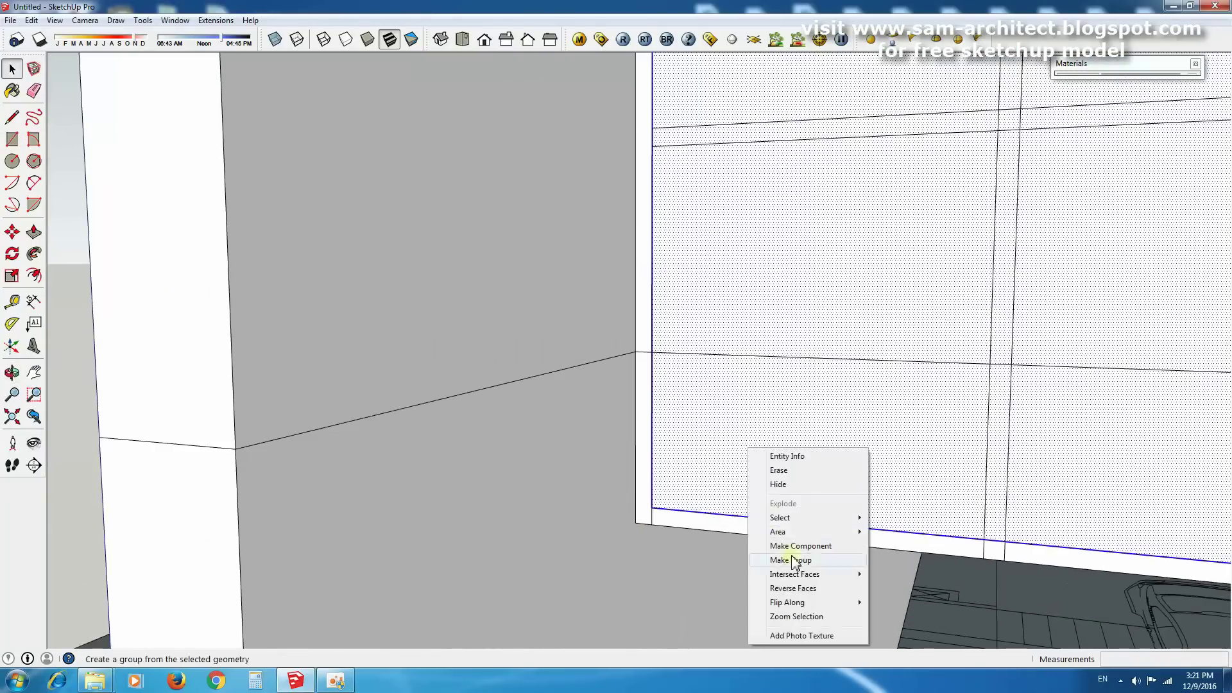
pyautogui.click(796, 562)
pyautogui.press('m')
pyautogui.scroll(2, 659, 497)
pyautogui.doubleClick(734, 470)
pyautogui.press('p')
pyautogui.press('space')
pyautogui.moveTo(721, 475)
pyautogui.mouseDown(button='middle')
pyautogui.moveTo(661, 571)
pyautogui.moveTo(850, 371)
pyautogui.mouseUp(button='middle')
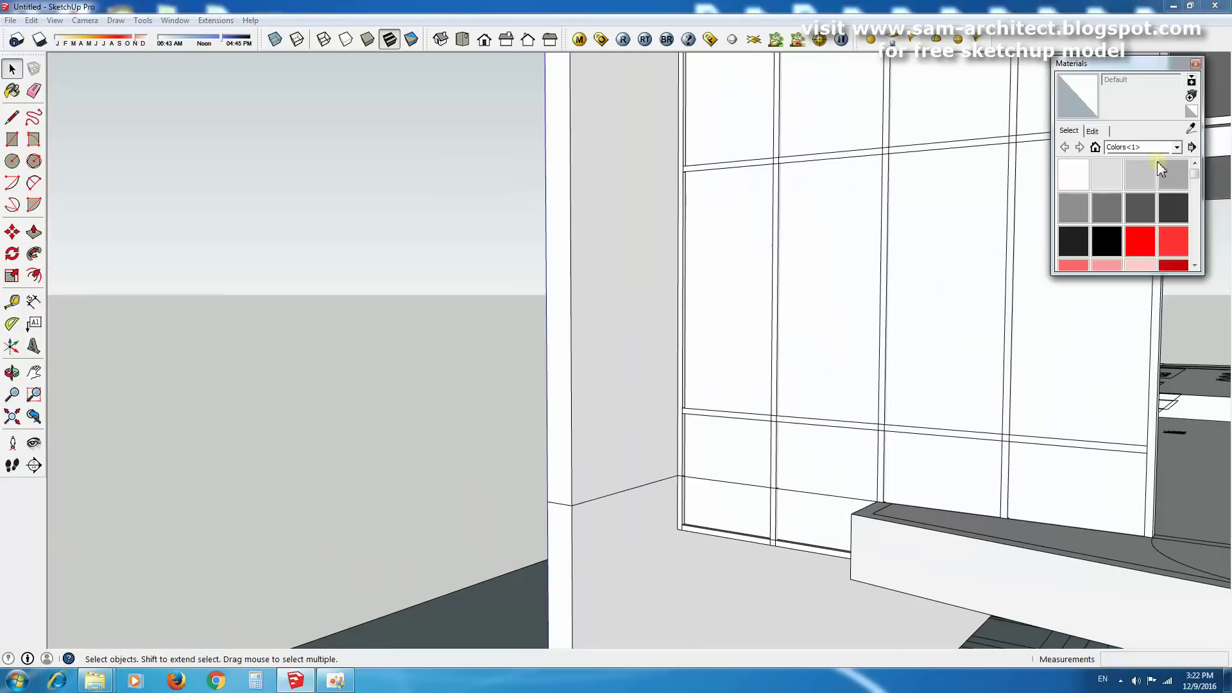
# Paint the panel Translucent_Glass_Blue and lower its opacity to 44.
pyautogui.click(1106, 174)
pyautogui.click(1093, 131)
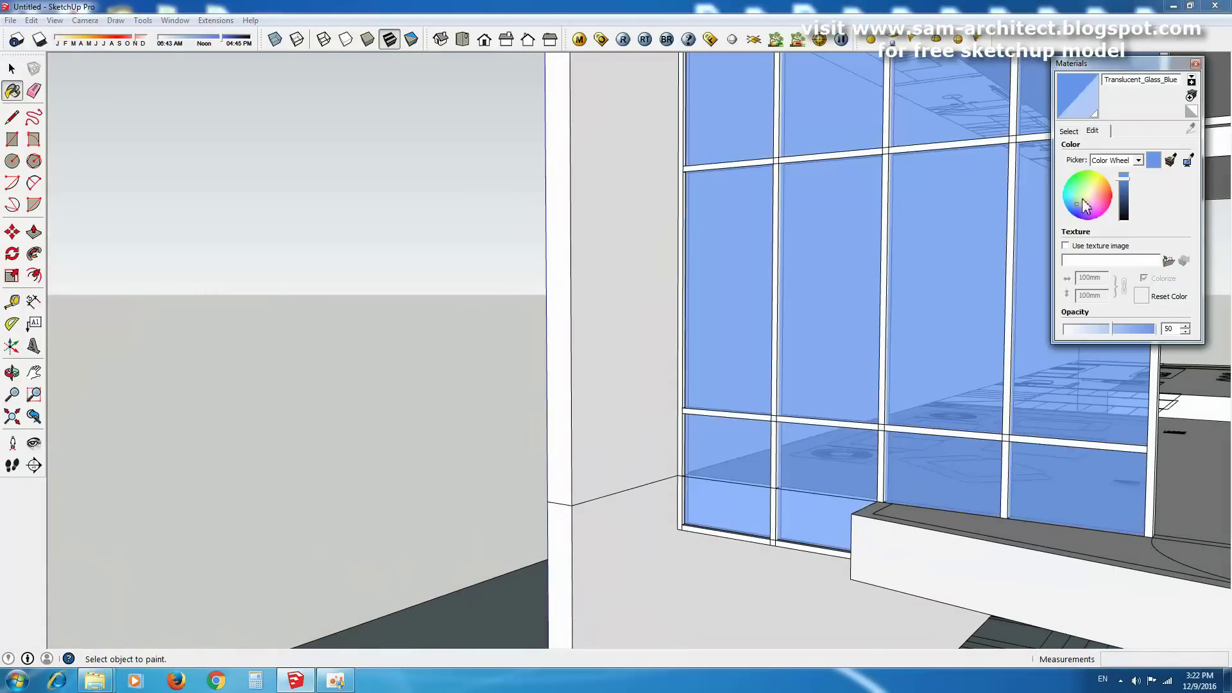
pyautogui.click(1083, 199)
pyautogui.moveTo(1110, 328); pyautogui.dragTo(1102, 328)
pyautogui.press('space')
pyautogui.scroll(-5, 509, 344)
# Orbit to the lower facade and select its face with Push/Pull.
pyautogui.scroll(5, 929, 379)
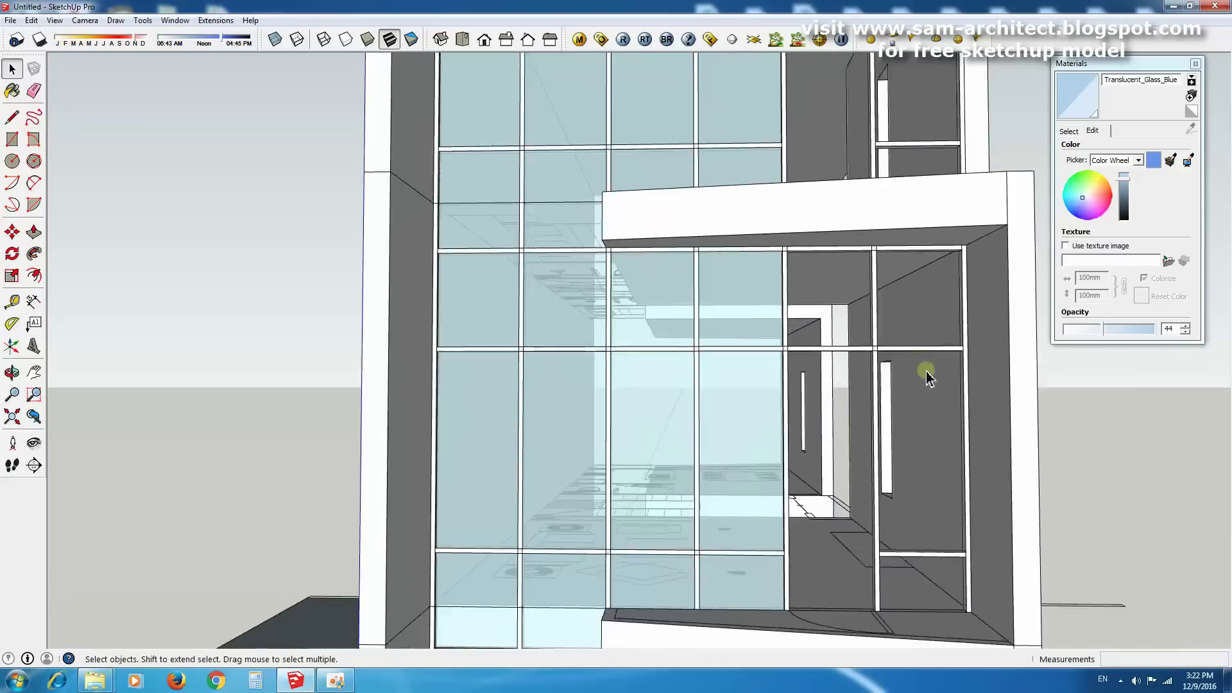
pyautogui.moveTo(928, 379); pyautogui.dragTo(943, 292, button='middle')
pyautogui.scroll(-5, 915, 503)
pyautogui.scroll(6, 880, 501)
pyautogui.press('space')
pyautogui.click(1003, 562)
pyautogui.press('p')
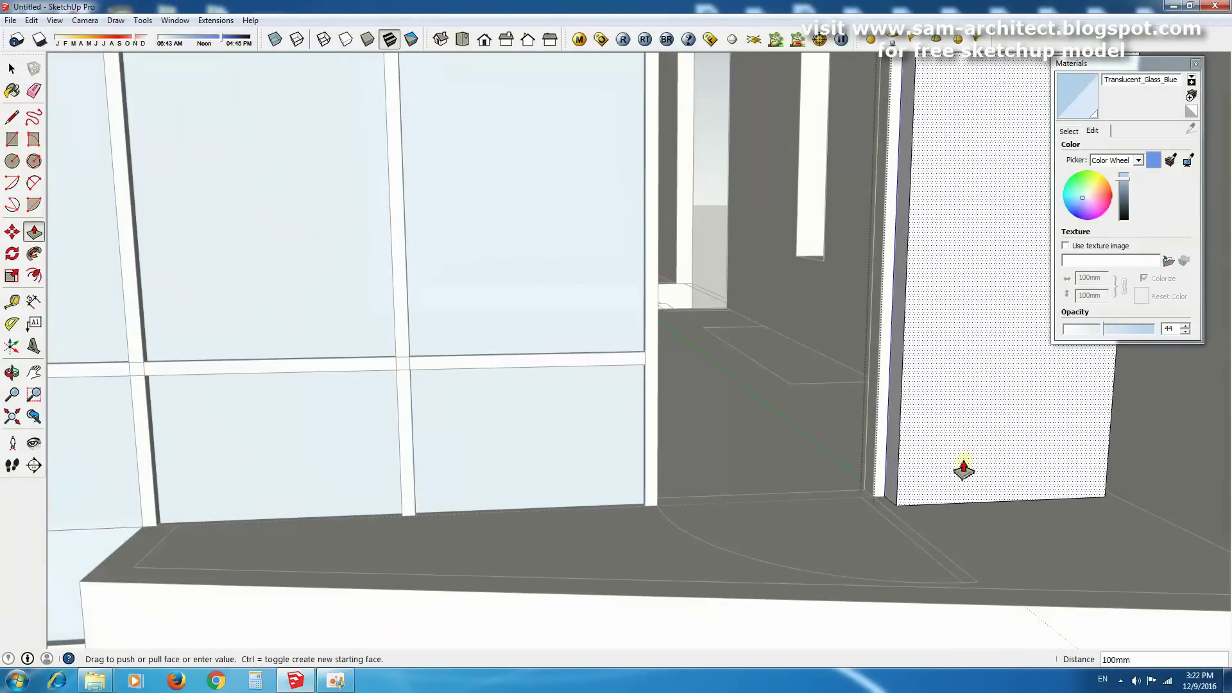
# Orbit out to survey the whole glass facade.
pyautogui.press('m')
pyautogui.scroll(-3, 642, 498)
pyautogui.moveTo(569, 503); pyautogui.dragTo(105, 572, button='middle')
pyautogui.press('b')
pyautogui.moveTo(1010, 198)
pyautogui.mouseDown(button='middle')
pyautogui.moveTo(890, 411)
pyautogui.moveTo(889, 256)
pyautogui.mouseUp(button='middle')
pyautogui.press('space')
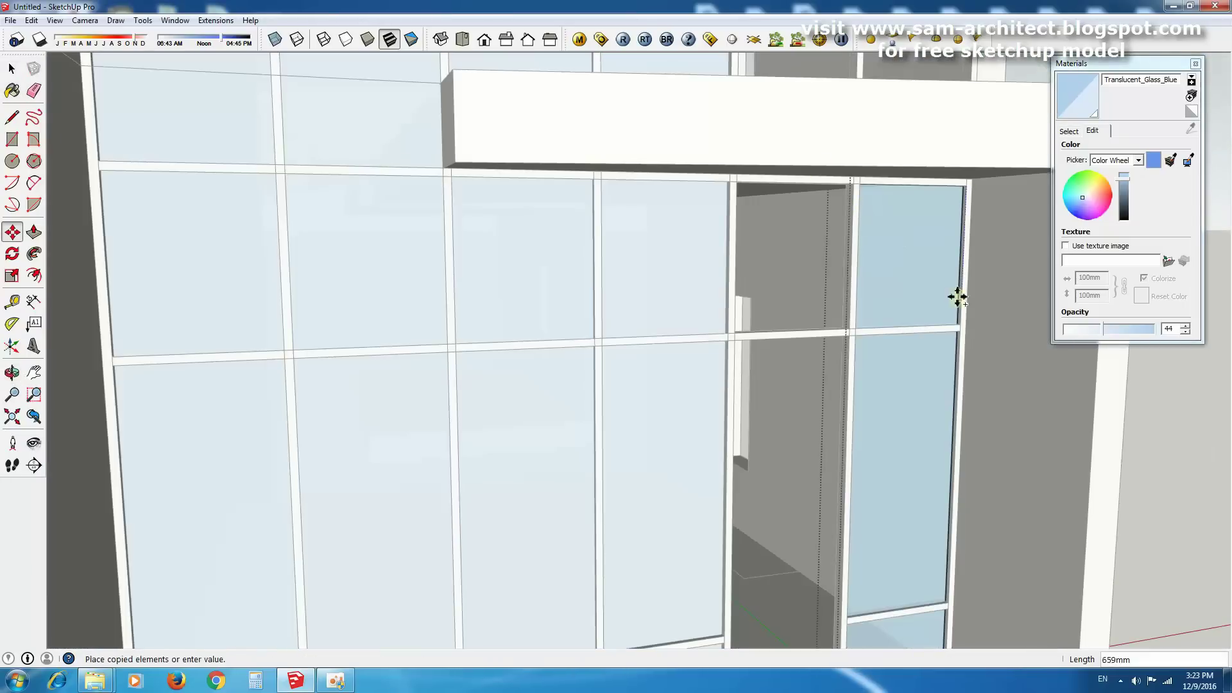
pyautogui.scroll(-5, 740, 310)
# Copy a horizontal mullion down to the lower facade beside the doorway.
pyautogui.press('m')
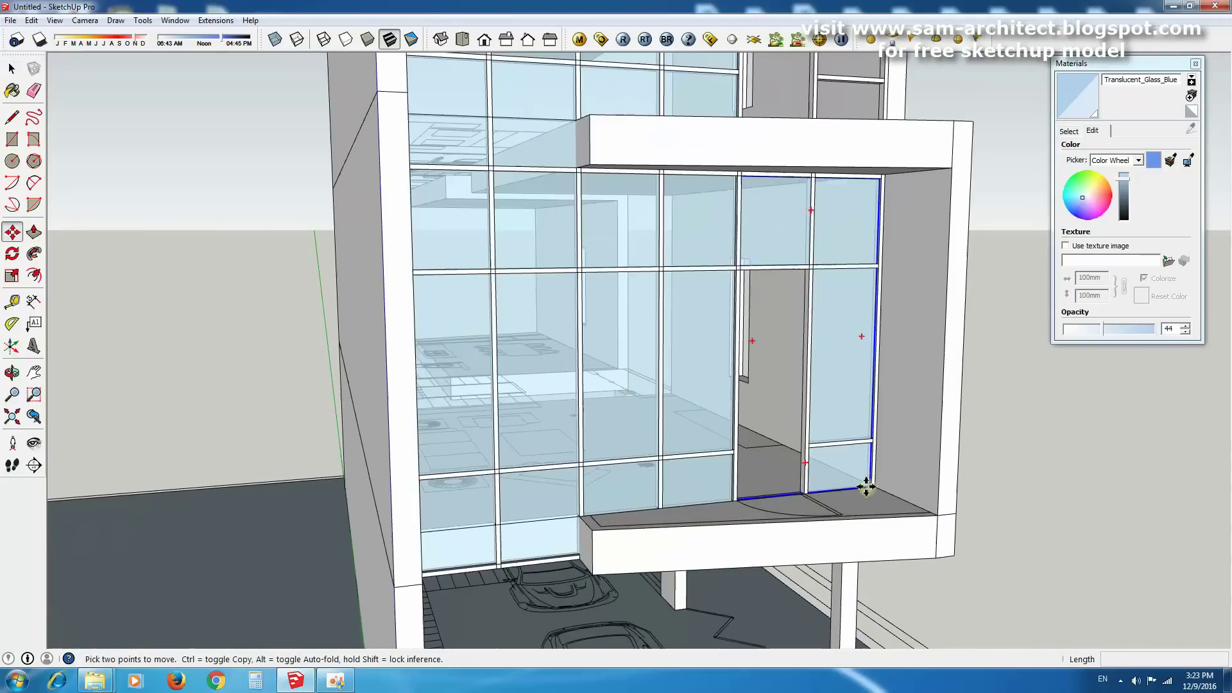
pyautogui.press('space')
pyautogui.scroll(-3, 953, 137)
pyautogui.scroll(4, 811, 377)
pyautogui.click(812, 374)
pyautogui.press('m')
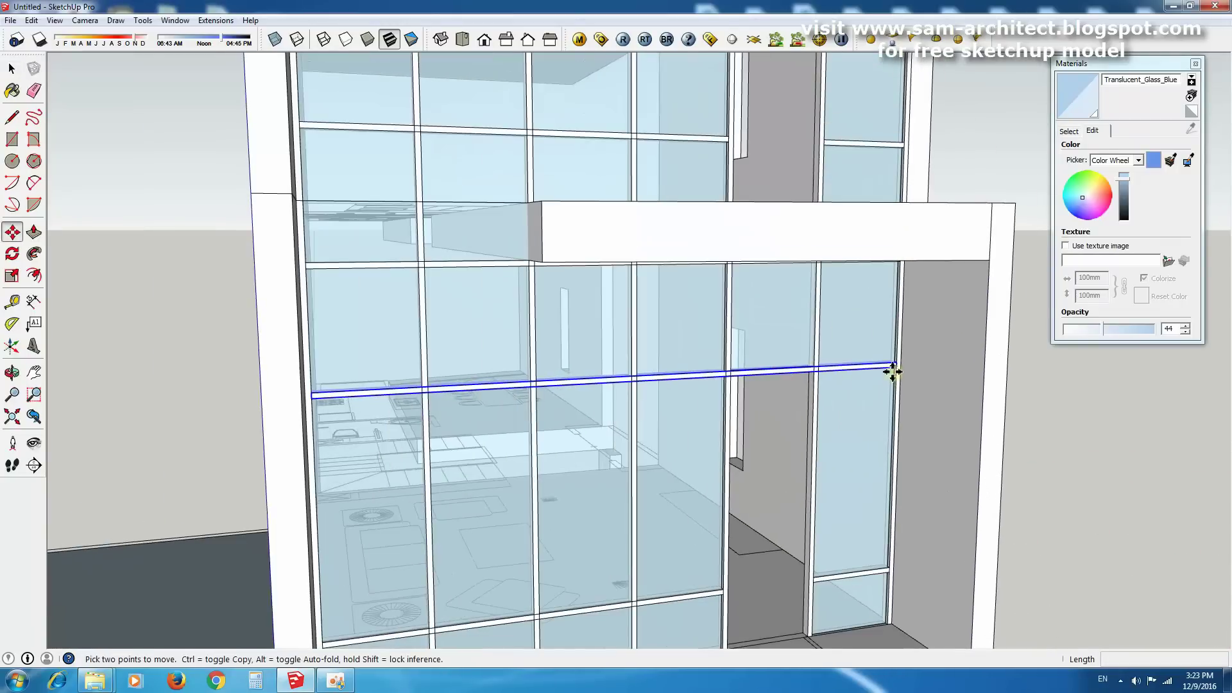
pyautogui.moveTo(861, 383); pyautogui.dragTo(845, 541, button='middle')
pyautogui.scroll(3, 898, 532)
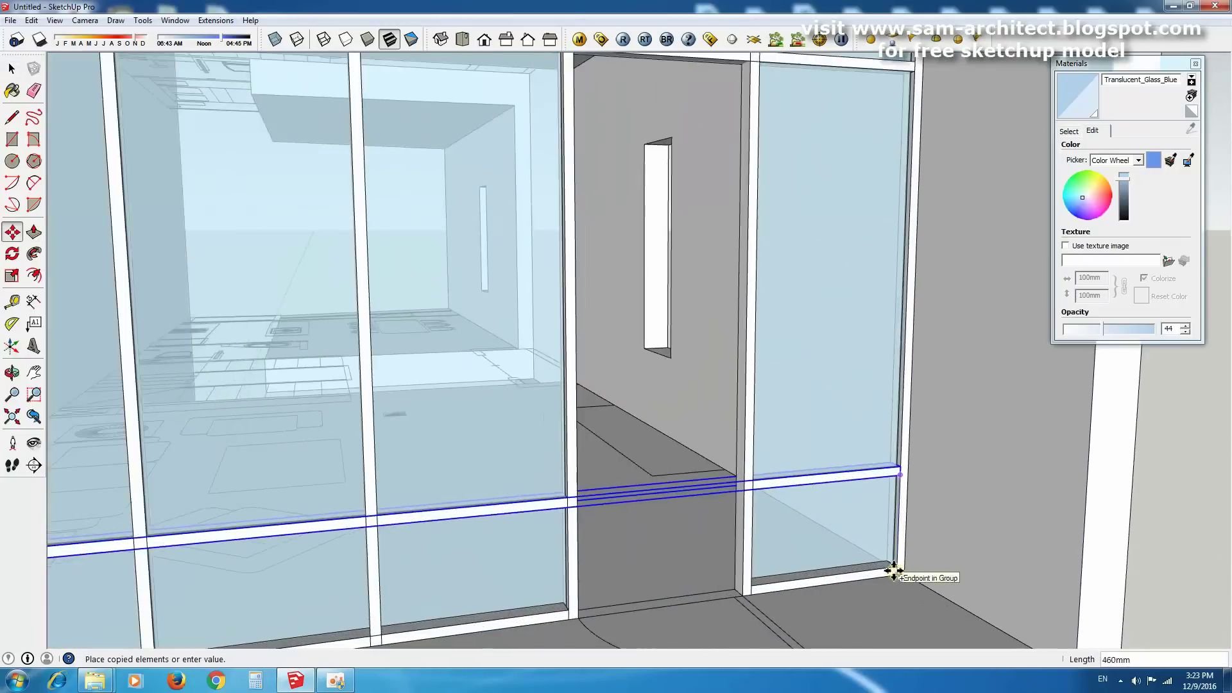
pyautogui.click(716, 481)
pyautogui.press('space')
pyautogui.moveTo(716, 482)
pyautogui.mouseDown(button='middle')
pyautogui.moveTo(749, 455)
pyautogui.moveTo(756, 481)
pyautogui.moveTo(770, 240)
pyautogui.moveTo(695, 295)
pyautogui.moveTo(813, 488)
pyautogui.mouseUp(button='middle')
pyautogui.scroll(-3, 780, 462)
pyautogui.scroll(-3, 695, 295)
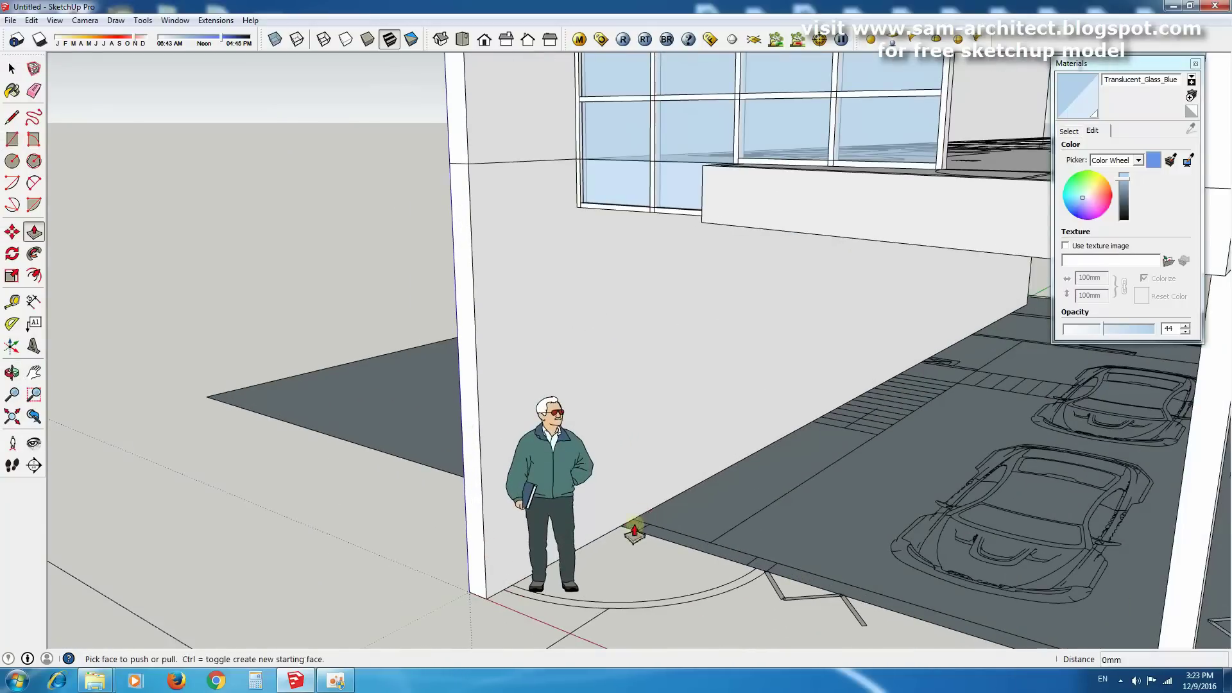
# Finish the low infill box on the ground face between the two white columns.
pyautogui.scroll(3, 634, 531)
pyautogui.press('space')
pyautogui.rightClick(842, 371)
pyautogui.press('Escape')
pyautogui.press('r')
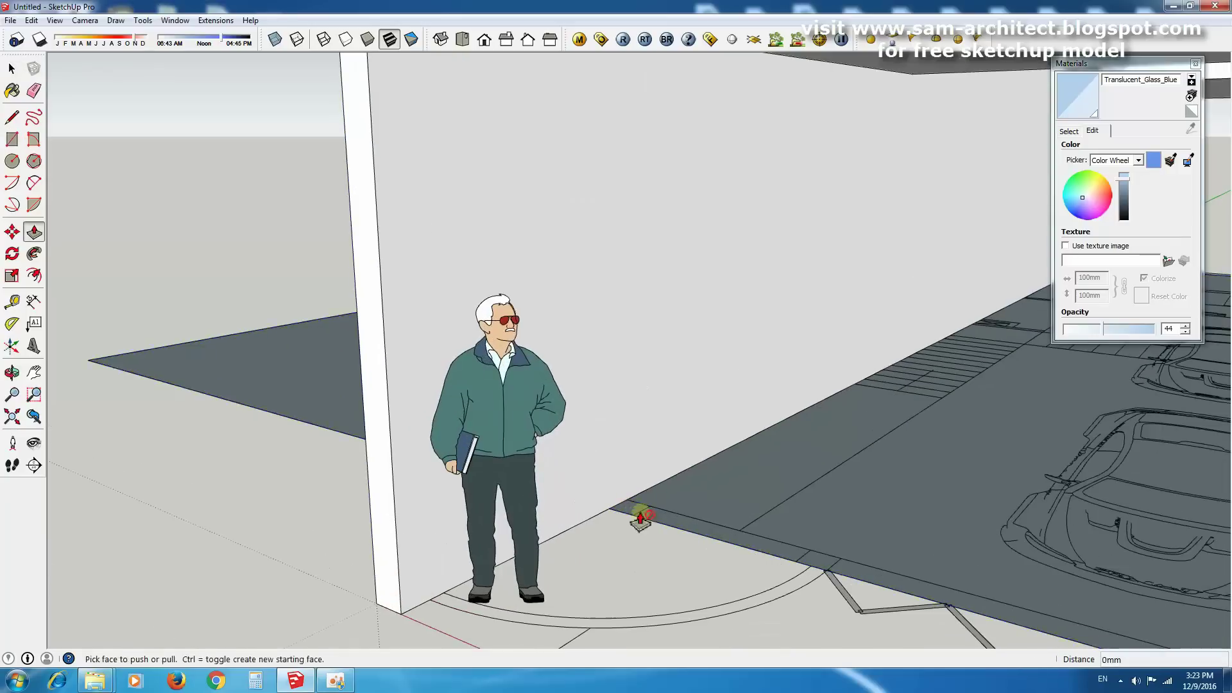
pyautogui.scroll(-5, 640, 519)
# Copy a white ground-floor column to a new position with Move.
pyautogui.press('space')
pyautogui.click(644, 431)
pyautogui.press('m')
pyautogui.click(637, 497)
pyautogui.scroll(5, 638, 497)
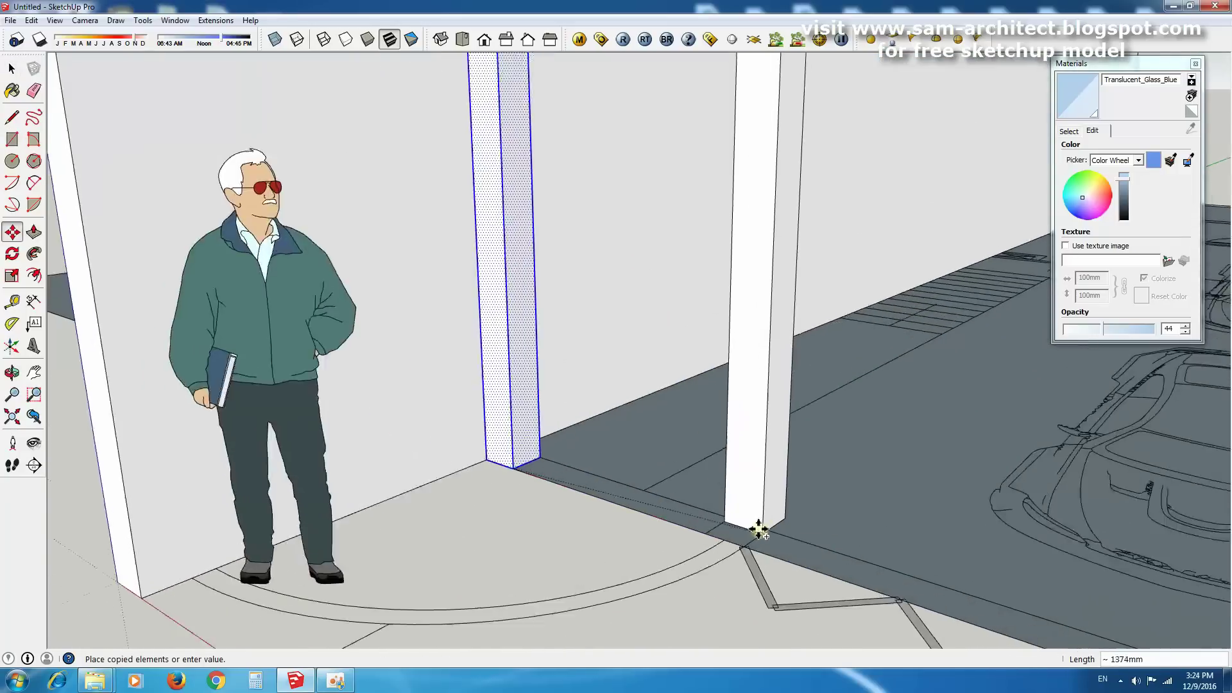
pyautogui.click(759, 530)
pyautogui.scroll(1, 767, 498)
pyautogui.scroll(-5, 778, 288)
pyautogui.scroll(4, 639, 545)
# Orbit and zoom out to a frontal view of the whole building.
pyautogui.press('space')
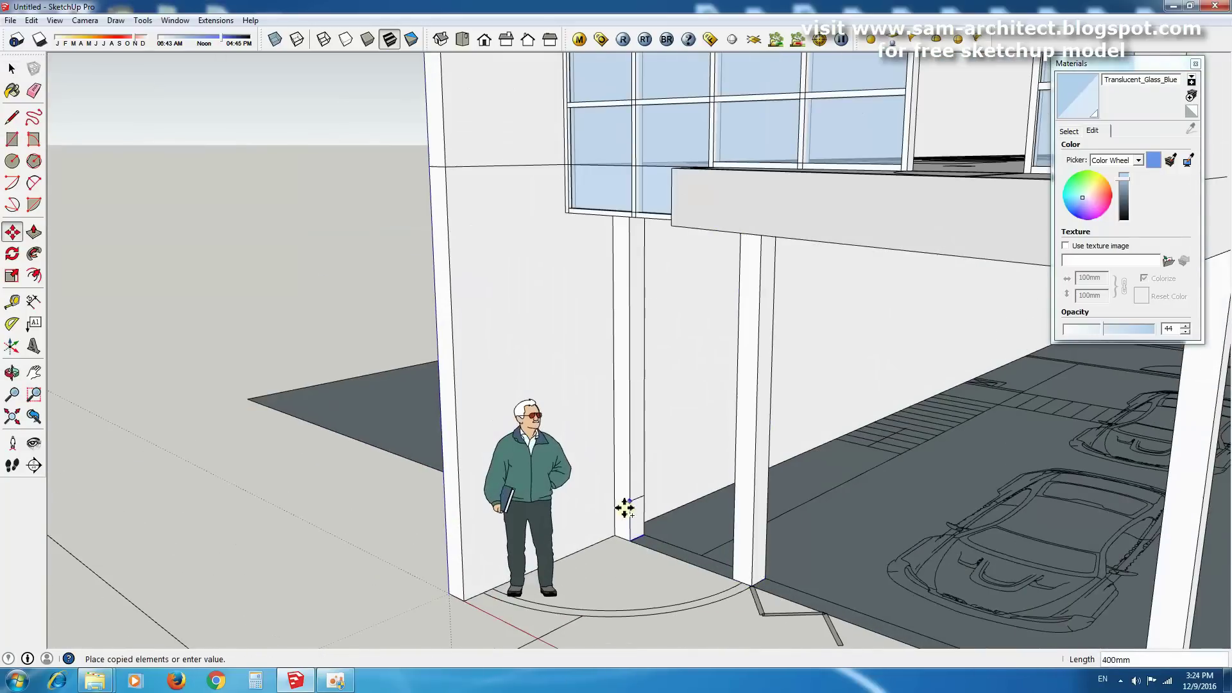
pyautogui.press('space')
pyautogui.scroll(-4, 737, 449)
pyautogui.scroll(4, 802, 353)
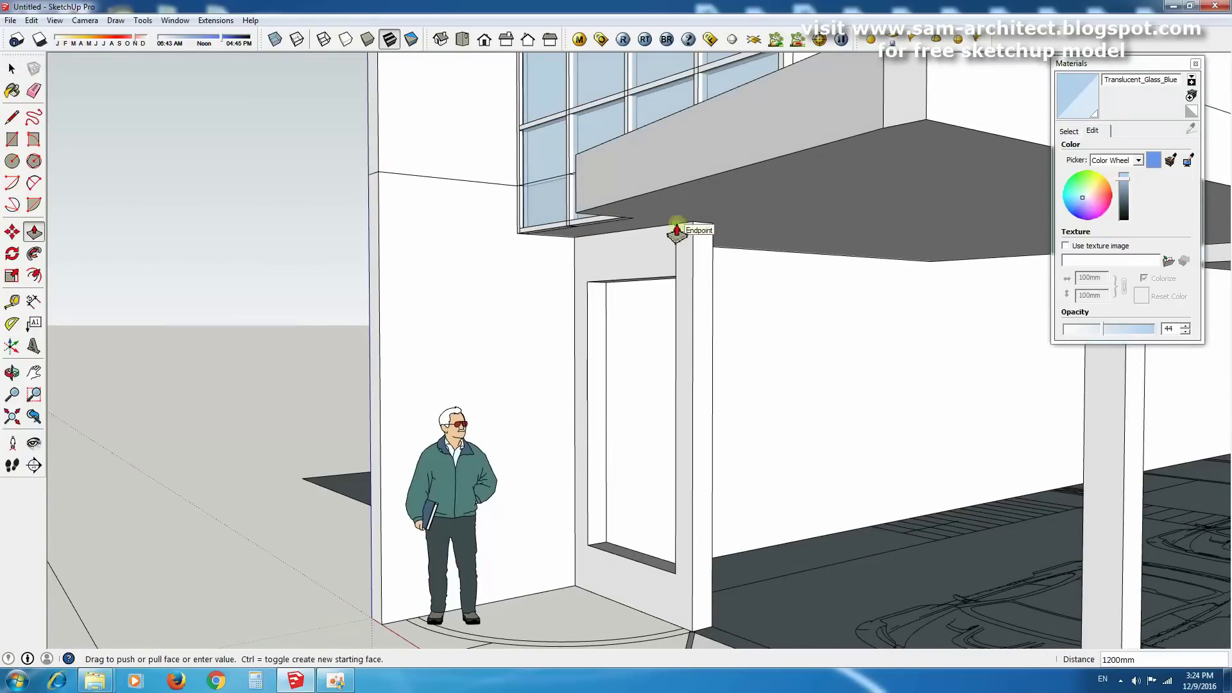
pyautogui.press('space')
pyautogui.scroll(-2, 897, 385)
pyautogui.scroll(-2, 774, 352)
pyautogui.scroll(2, 783, 347)
pyautogui.moveTo(787, 345); pyautogui.dragTo(514, 426, button='middle')
pyautogui.scroll(-3, 793, 342)
pyautogui.scroll(3, 916, 489)
pyautogui.scroll(2, 668, 426)
pyautogui.scroll(1, 781, 383)
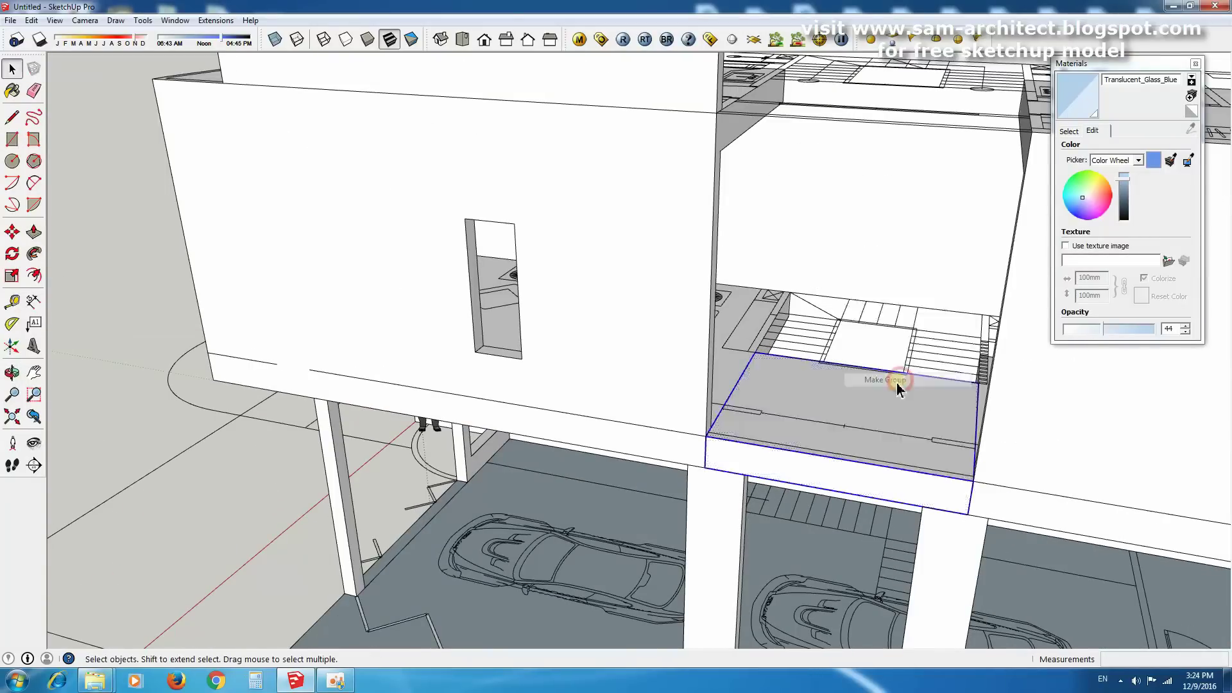
pyautogui.scroll(-3, 895, 385)
# Box-select the upper storey block of the house.
pyautogui.moveTo(899, 418)
pyautogui.mouseDown(button='middle')
pyautogui.moveTo(688, 462)
pyautogui.moveTo(834, 257)
pyautogui.mouseUp(button='middle')
pyautogui.moveTo(858, 215); pyautogui.dragTo(919, 351)
pyautogui.press('m')
pyautogui.scroll(3, 924, 410)
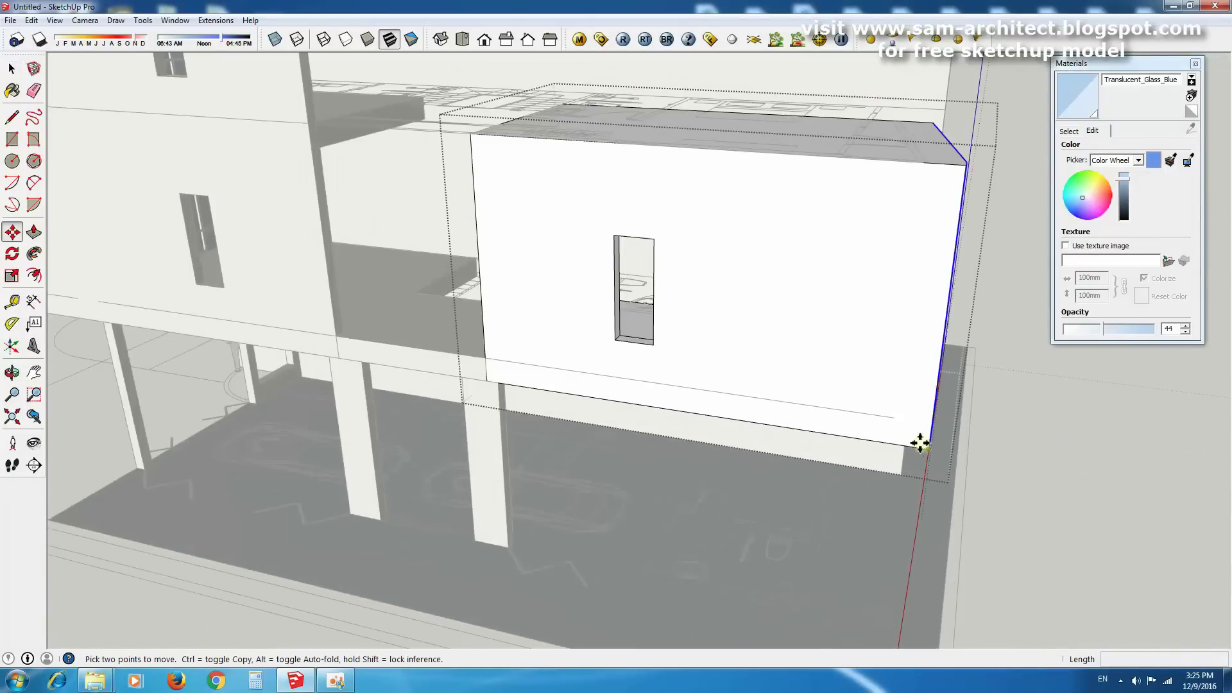
pyautogui.press('space')
pyautogui.scroll(-5, 894, 416)
pyautogui.scroll(5, 486, 449)
pyautogui.scroll(1, 511, 503)
# Orbit to a three-quarter view and zoom into the glass curtain wall.
pyautogui.press('r')
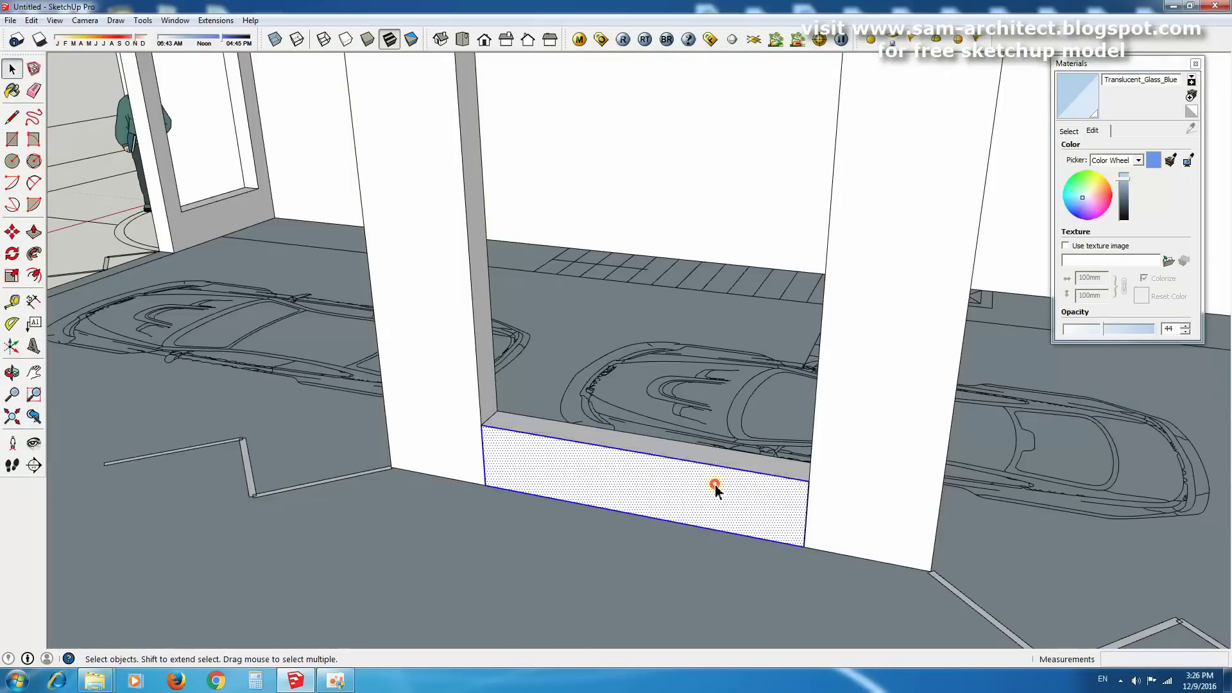
pyautogui.scroll(-3, 462, 471)
pyautogui.scroll(-3, 478, 248)
pyautogui.moveTo(479, 248)
pyautogui.mouseDown(button='middle')
pyautogui.moveTo(644, 399)
pyautogui.moveTo(1067, 349)
pyautogui.moveTo(981, 426)
pyautogui.moveTo(948, 426)
pyautogui.moveTo(856, 468)
pyautogui.moveTo(882, 347)
pyautogui.mouseUp(button='middle')
pyautogui.press('space')
pyautogui.press('r')
pyautogui.scroll(5, 696, 260)
# Draw a rectangle filling the glass opening above the balcony.
pyautogui.scroll(3, 687, 256)
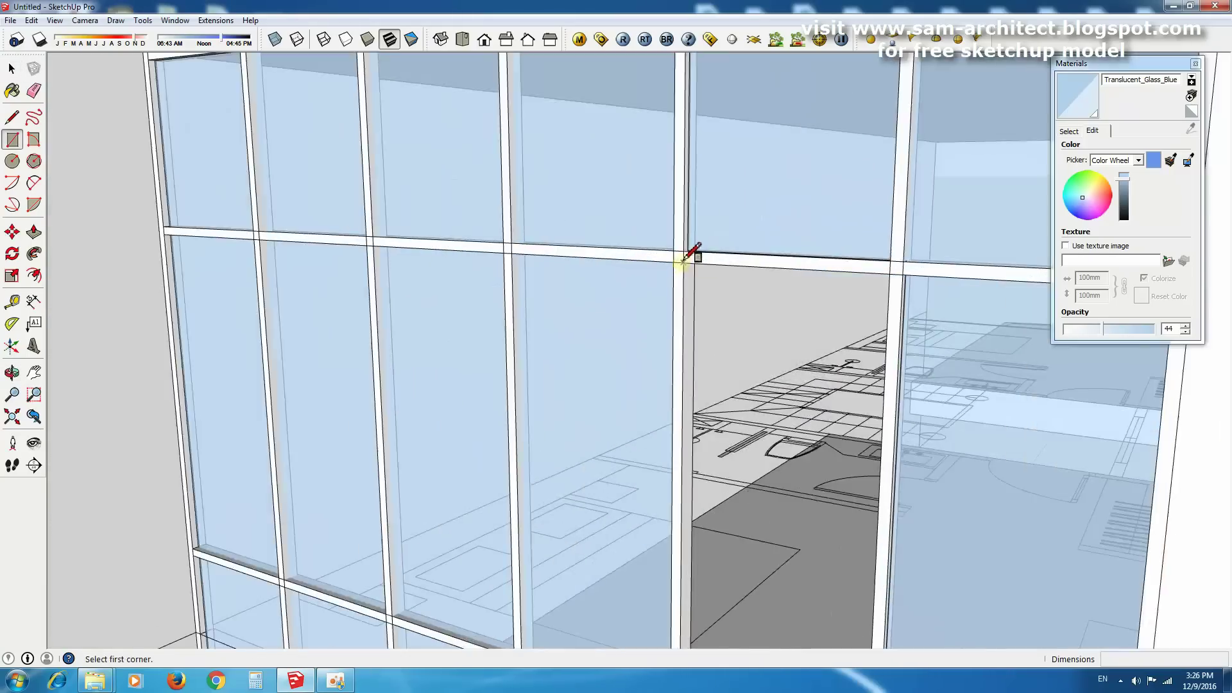
pyautogui.click(687, 255)
pyautogui.click(793, 523)
pyautogui.press('space')
pyautogui.scroll(3, 794, 541)
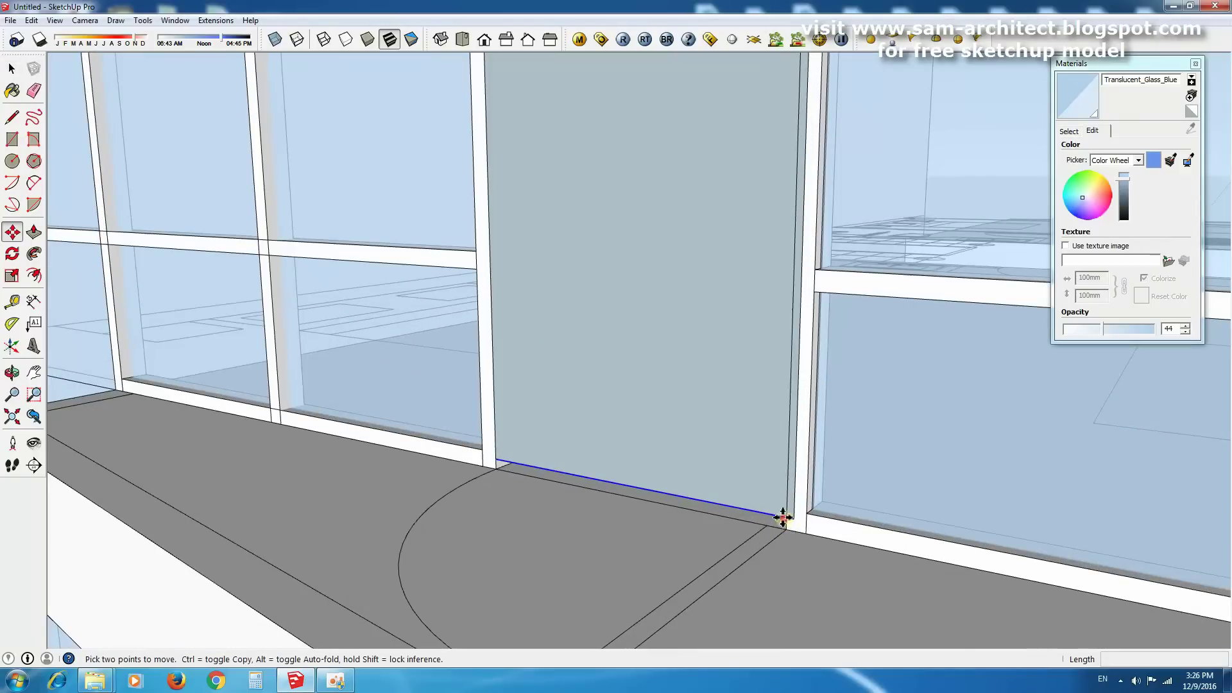
pyautogui.scroll(-3, 793, 533)
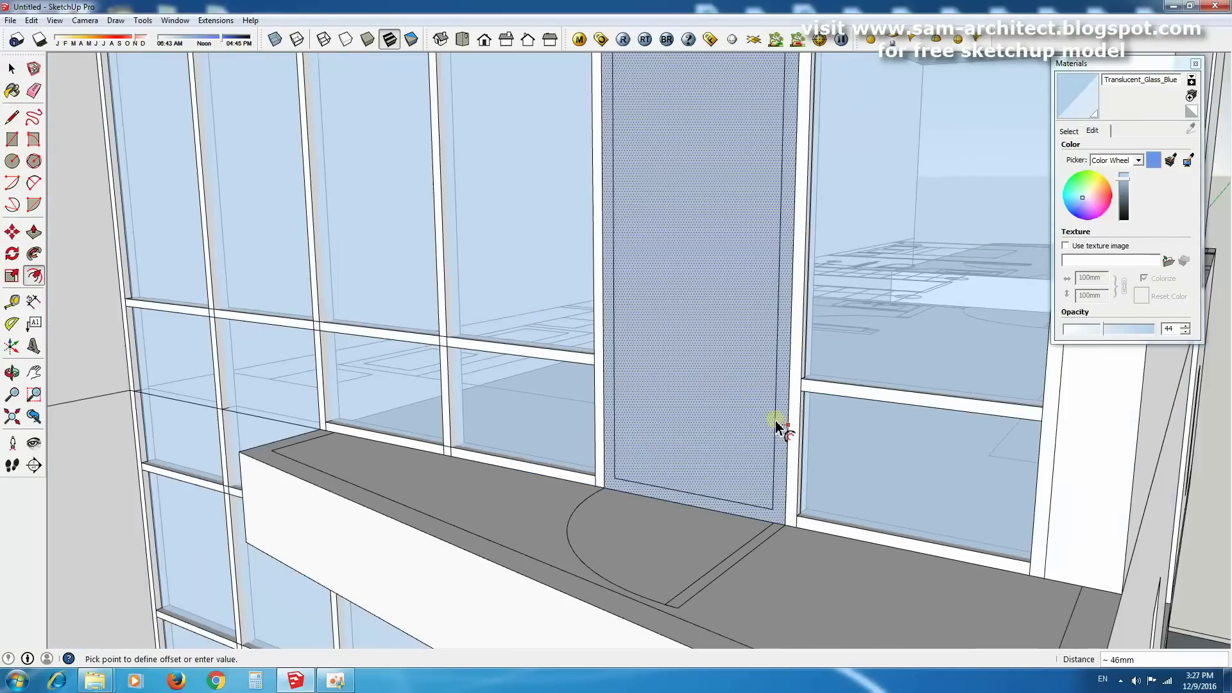
pyautogui.moveTo(758, 421); pyautogui.dragTo(749, 526, button='middle')
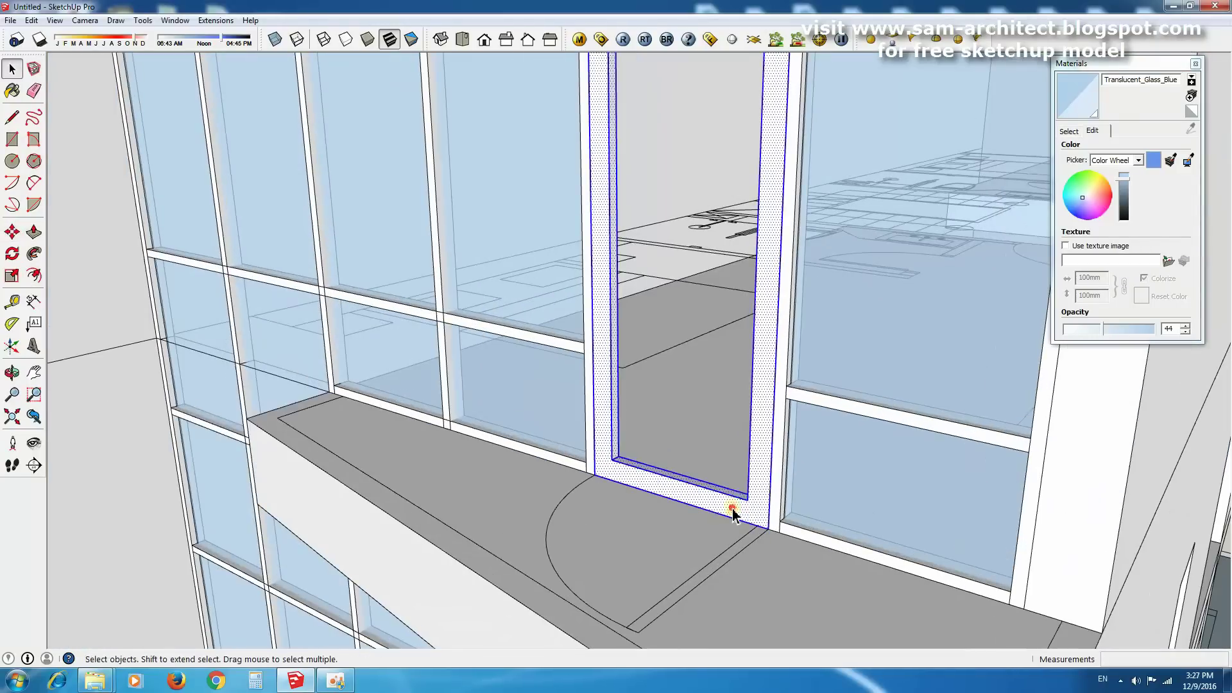
pyautogui.scroll(-3, 732, 512)
# Move the door's inner glass panel down to the sill corner.
pyautogui.press('r')
pyautogui.click(685, 104)
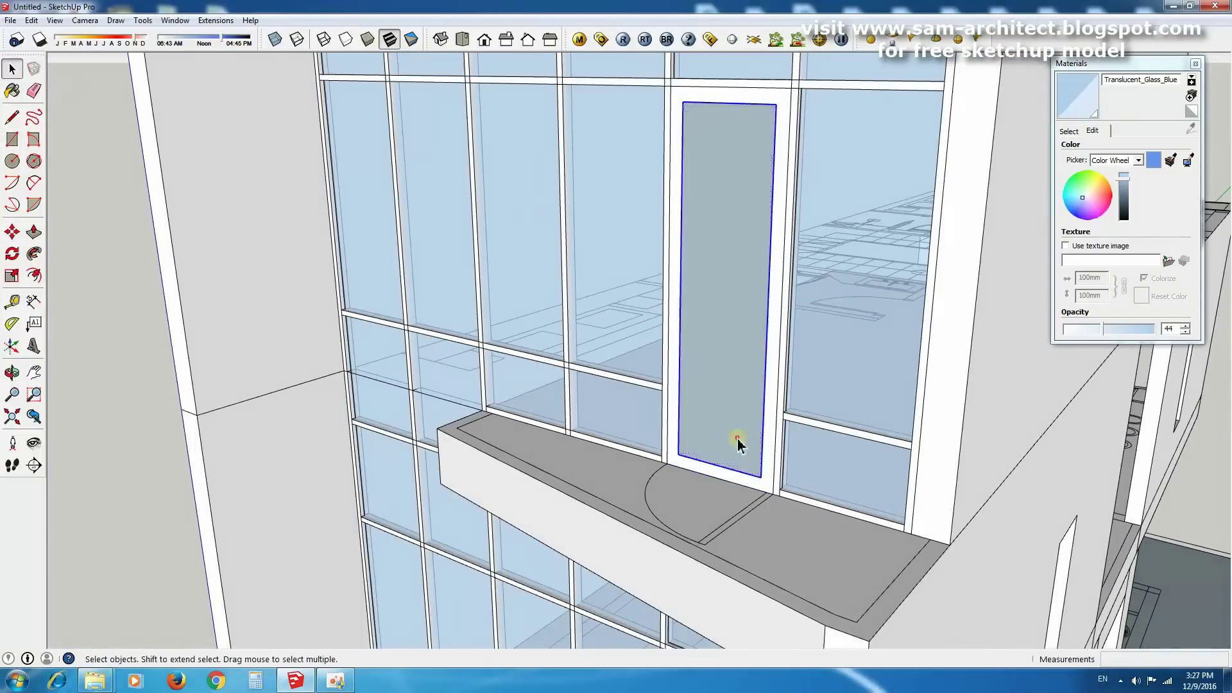
pyautogui.press('m')
pyautogui.scroll(3, 688, 462)
pyautogui.scroll(3, 661, 441)
pyautogui.scroll(2, 661, 440)
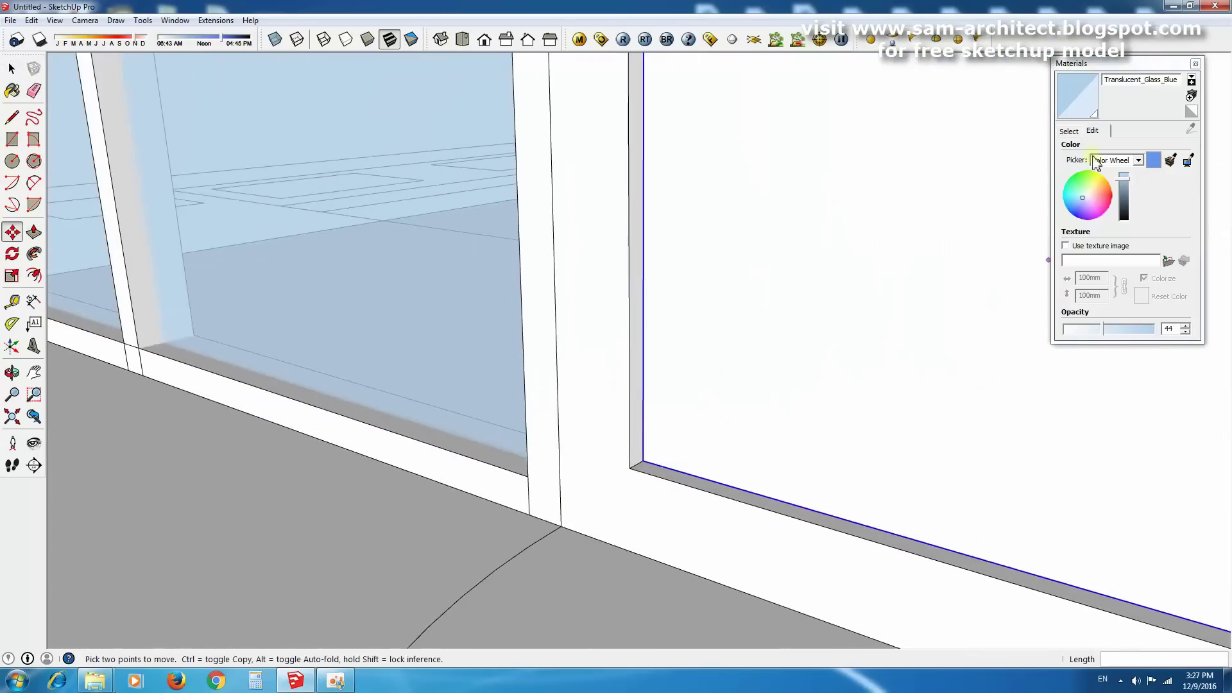
pyautogui.press('b')
pyautogui.scroll(-5, 874, 468)
# Orbit and zoom across the glazed facade to review the new door panel.
pyautogui.moveTo(875, 468); pyautogui.dragTo(734, 523, button='middle')
pyautogui.press('space')
pyautogui.scroll(-2, 742, 503)
pyautogui.scroll(2, 831, 398)
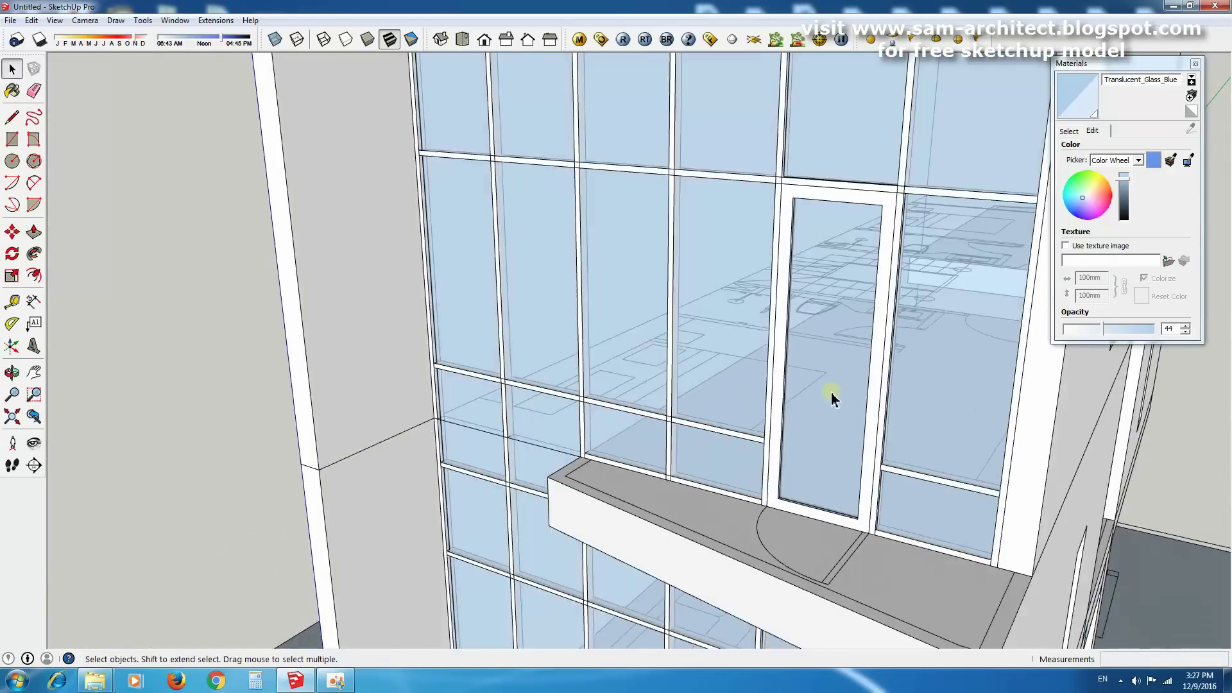
pyautogui.scroll(2, 831, 398)
pyautogui.press('r')
pyautogui.scroll(2, 792, 274)
pyautogui.scroll(1, 789, 282)
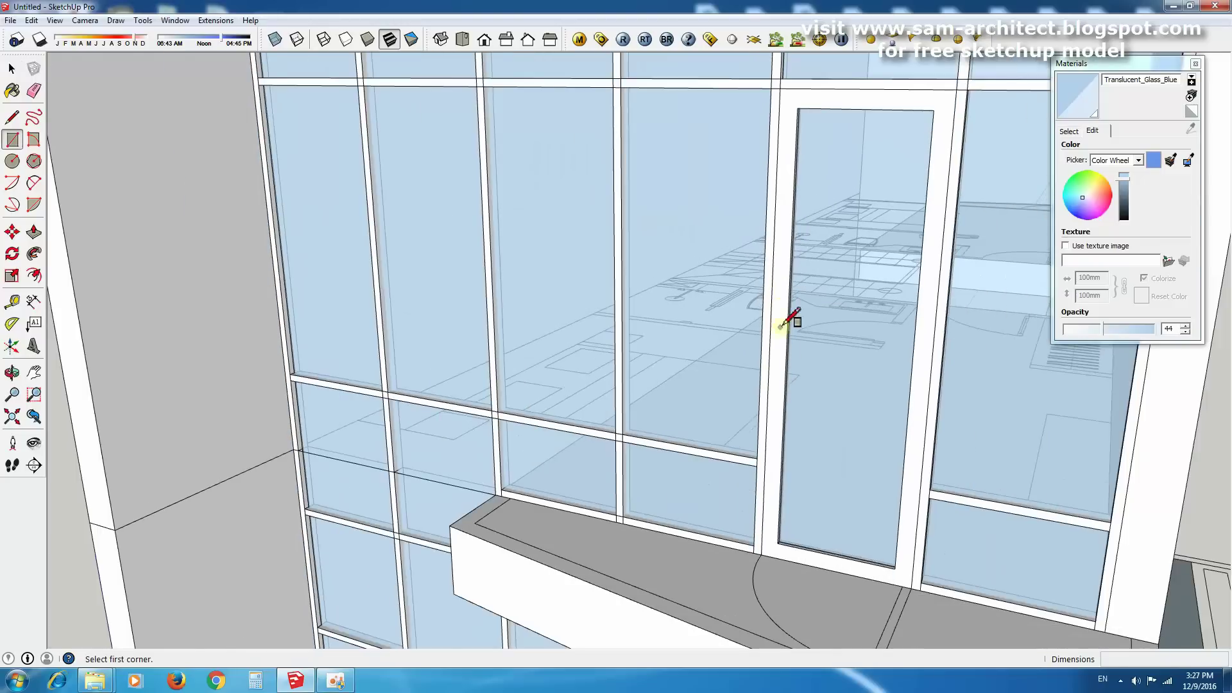
pyautogui.scroll(-2, 847, 394)
pyautogui.scroll(2, 757, 407)
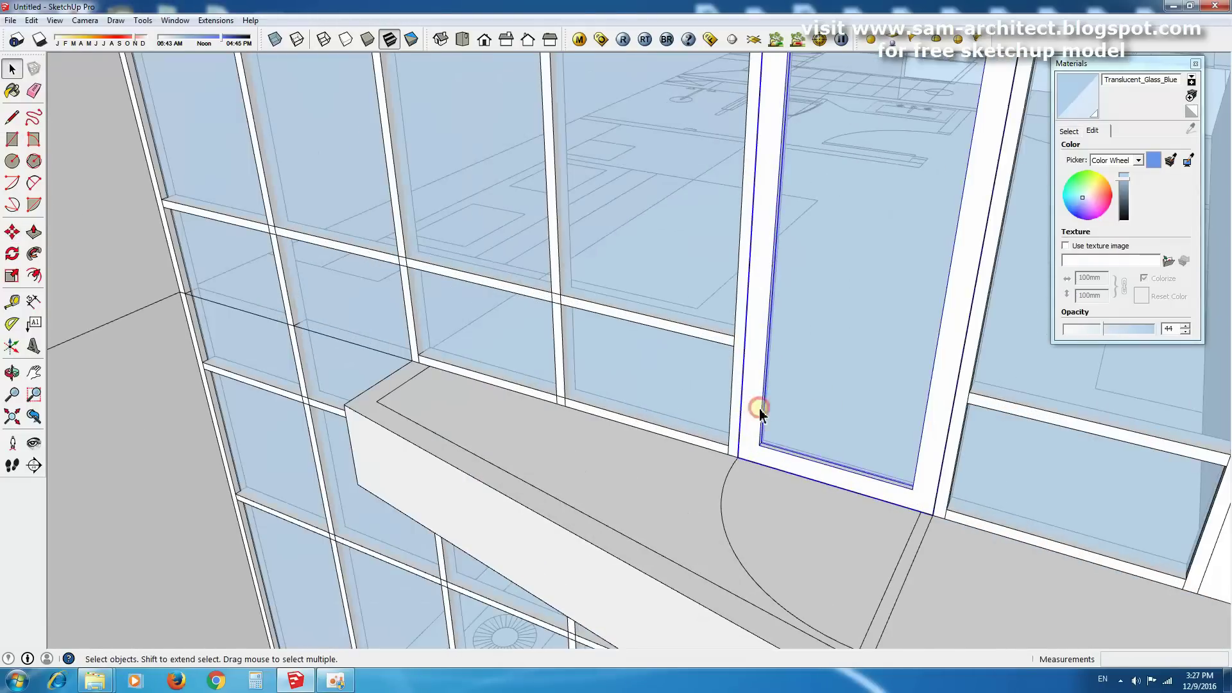
pyautogui.scroll(-3, 795, 360)
pyautogui.scroll(4, 767, 405)
pyautogui.scroll(-1, 806, 357)
pyautogui.scroll(-2, 770, 393)
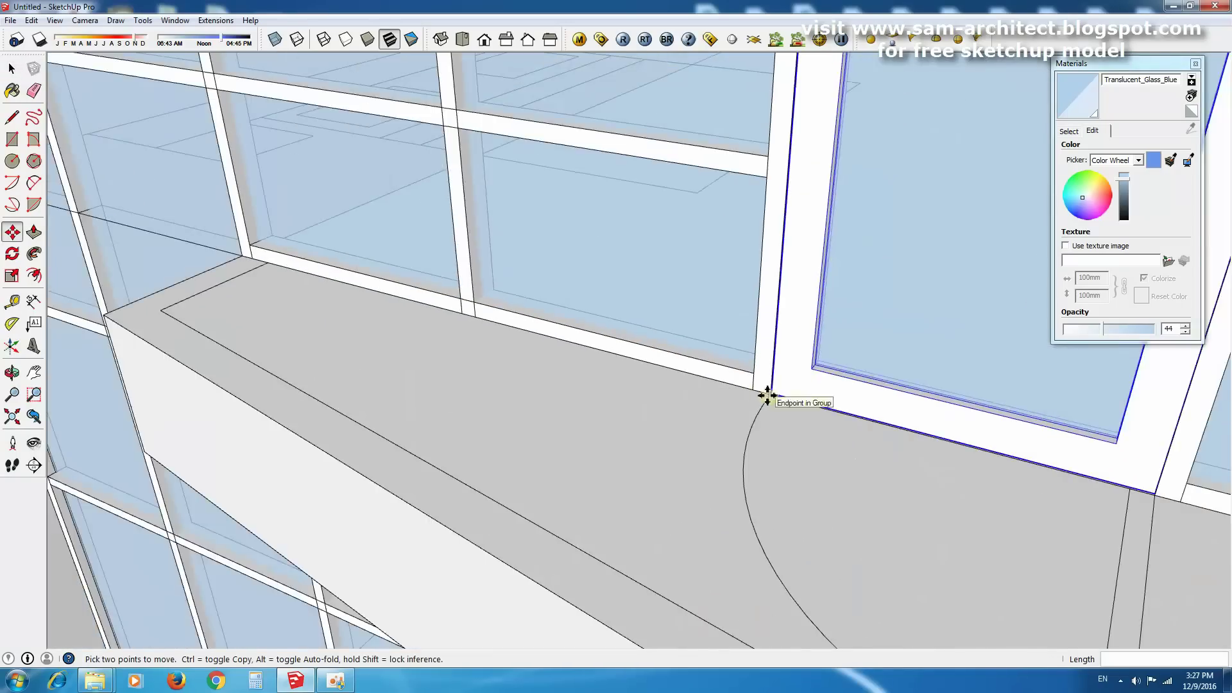
pyautogui.scroll(-3, 779, 200)
pyautogui.scroll(4, 718, 279)
pyautogui.press('space')
pyautogui.scroll(-5, 718, 280)
# Orbit to a more frontal view of the facade.
pyautogui.scroll(-2, 856, 418)
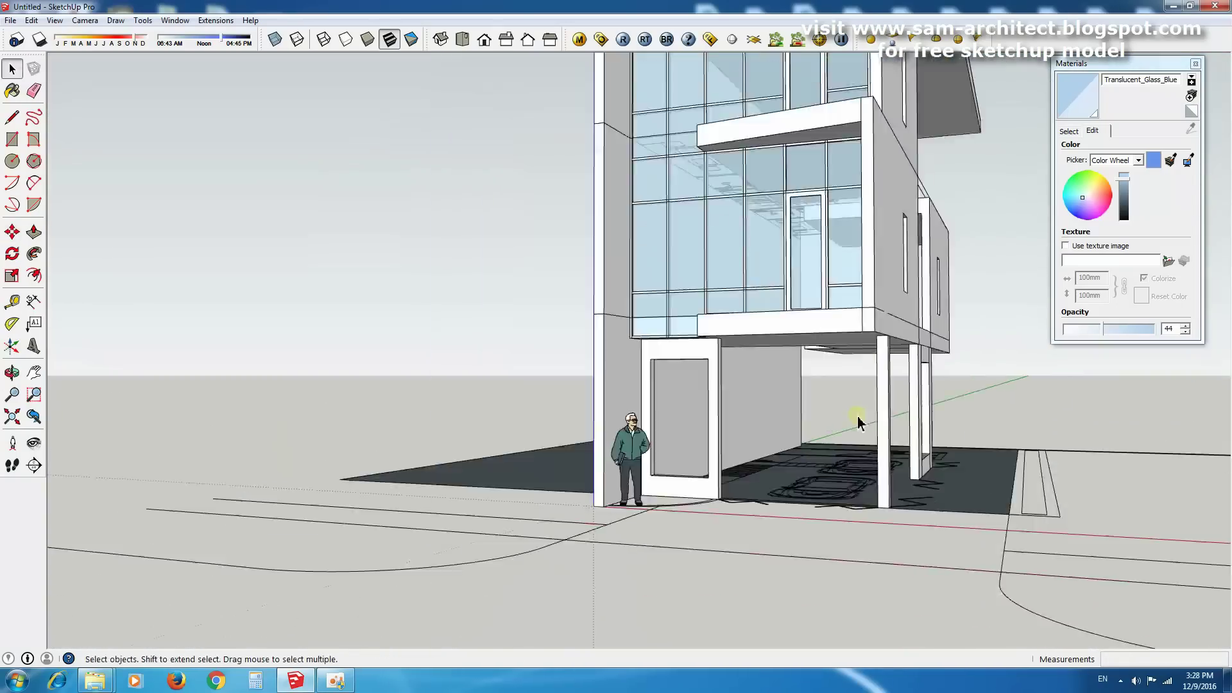
pyautogui.scroll(-2, 742, 394)
pyautogui.scroll(3, 660, 407)
pyautogui.press('m')
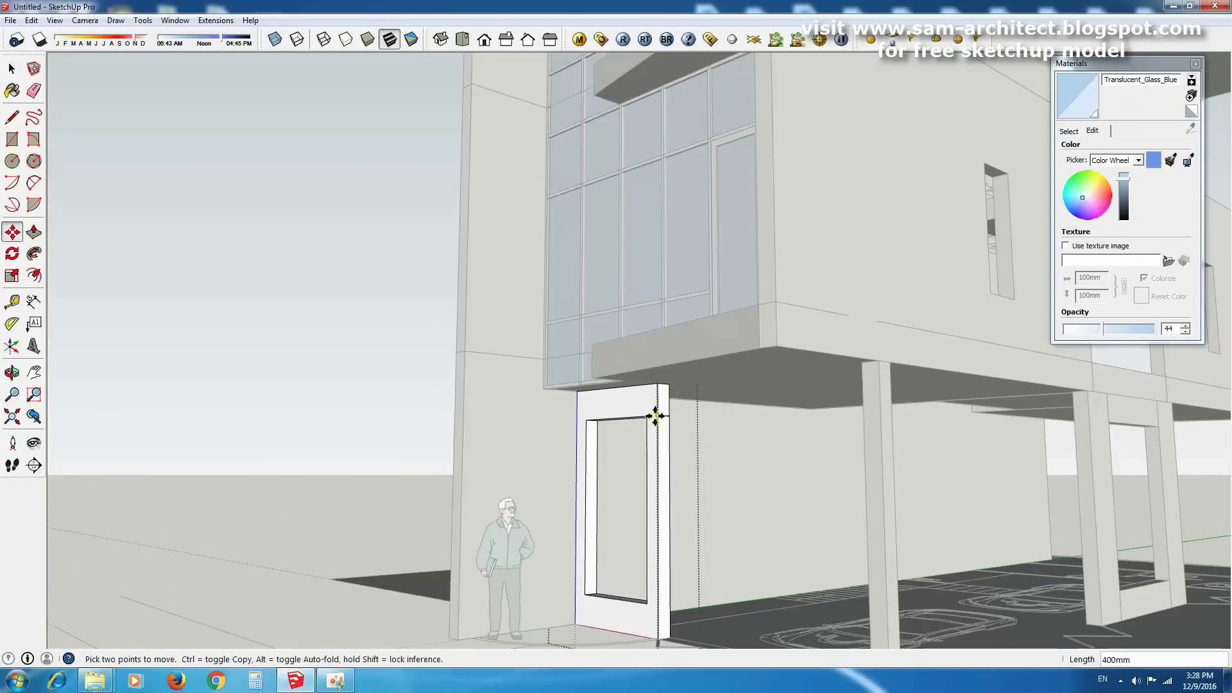
pyautogui.moveTo(863, 372); pyautogui.dragTo(701, 435, button='middle')
pyautogui.press('space')
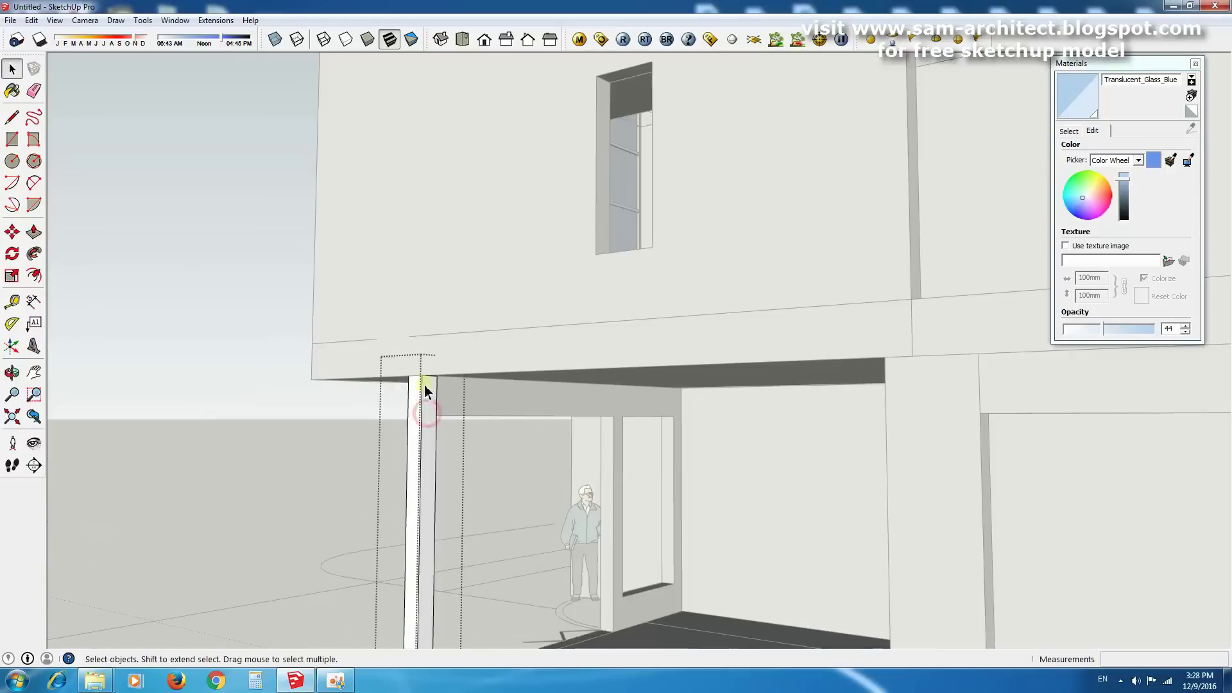
pyautogui.press('space')
pyautogui.scroll(-5, 710, 412)
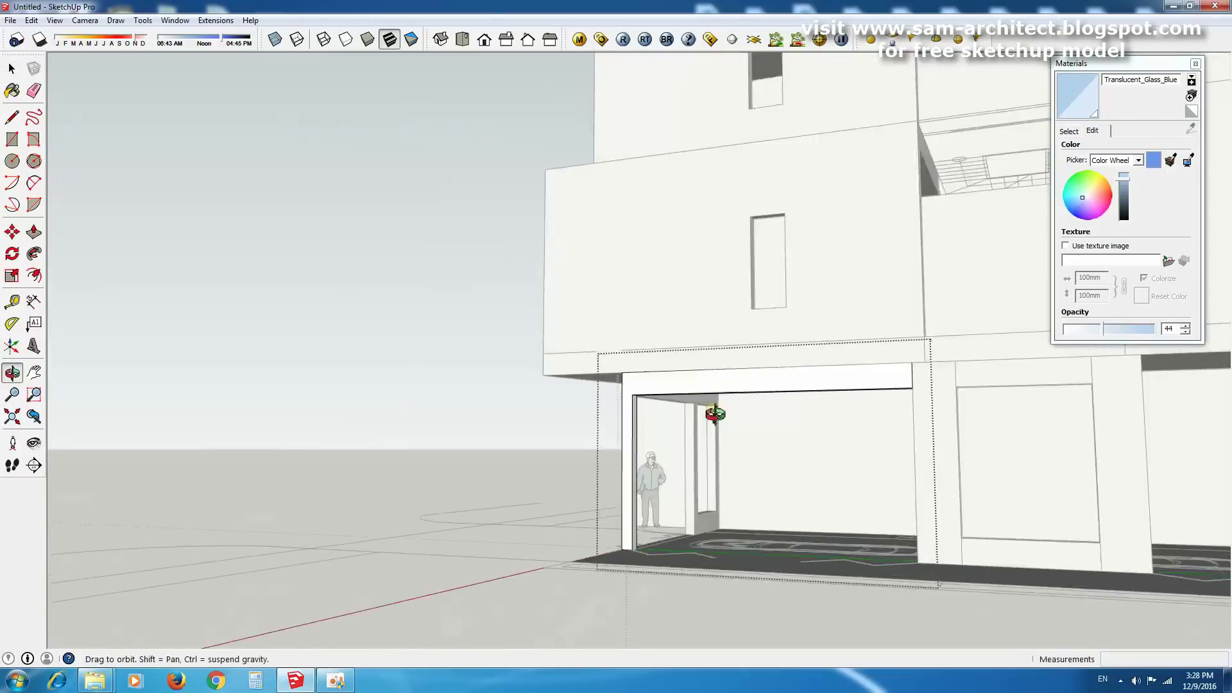
# Extrude the ground-floor wall face to a height of 2500 mm.
pyautogui.moveTo(710, 412); pyautogui.dragTo(943, 432, button='middle')
pyautogui.scroll(6, 795, 478)
pyautogui.scroll(3, 768, 462)
pyautogui.moveTo(767, 462)
pyautogui.mouseDown(button='middle')
pyautogui.moveTo(803, 289)
pyautogui.moveTo(765, 358)
pyautogui.moveTo(1147, 337)
pyautogui.moveTo(563, 407)
pyautogui.mouseUp(button='middle')
pyautogui.scroll(-5, 564, 407)
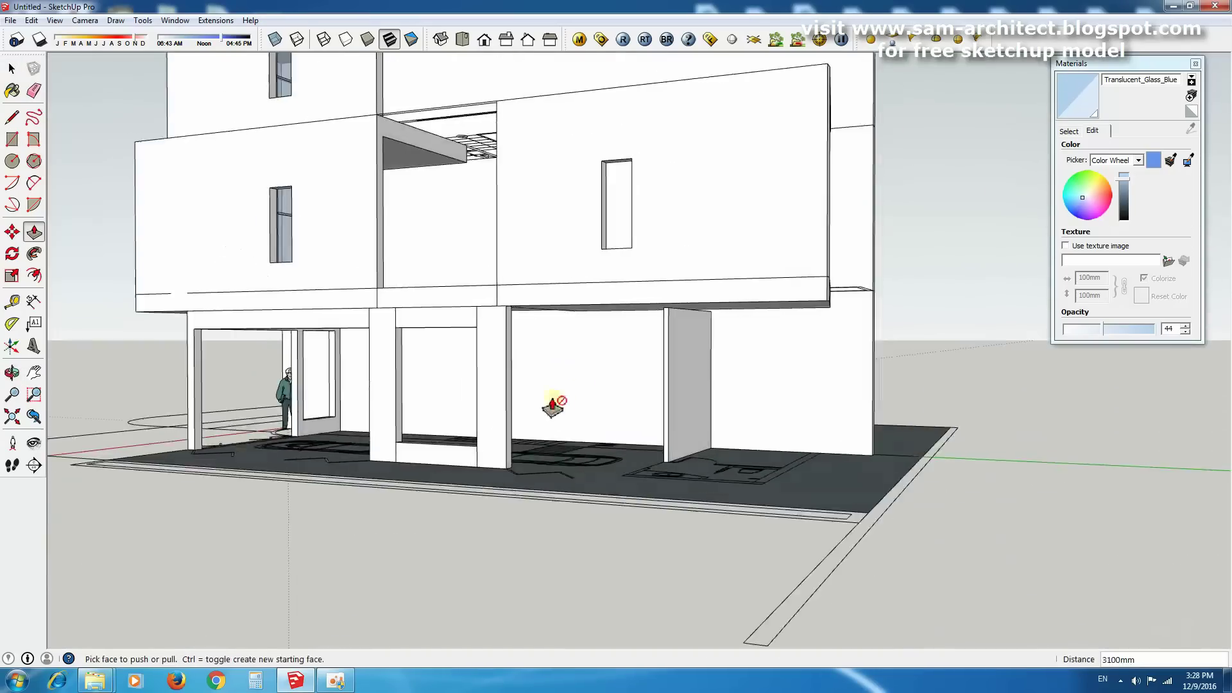
pyautogui.scroll(3, 743, 490)
pyautogui.scroll(2, 710, 462)
pyautogui.press('p')
pyautogui.scroll(1, 719, 504)
pyautogui.scroll(-4, 718, 504)
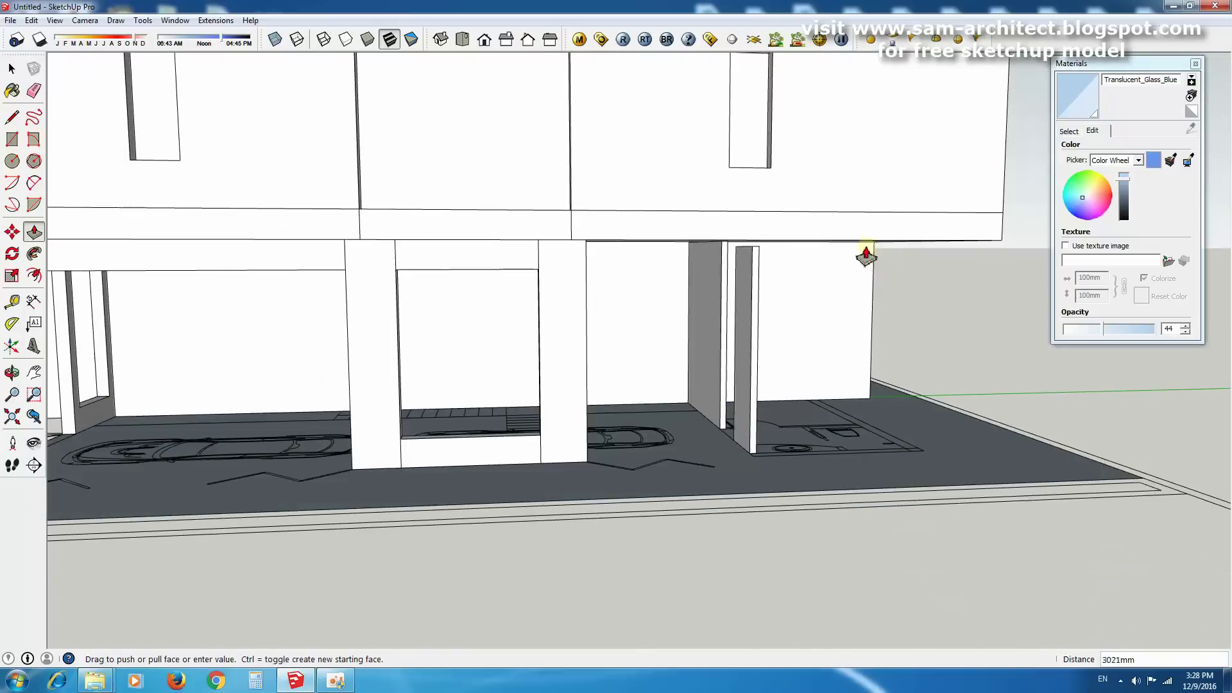
pyautogui.scroll(4, 741, 472)
pyautogui.click(741, 471)
pyautogui.write('2500')
pyautogui.press('Return')
# Raise the wall to 4600 mm and return to an exterior view.
pyautogui.moveTo(751, 486)
pyautogui.mouseDown(button='middle')
pyautogui.moveTo(811, 542)
pyautogui.moveTo(411, 551)
pyautogui.mouseUp(button='middle')
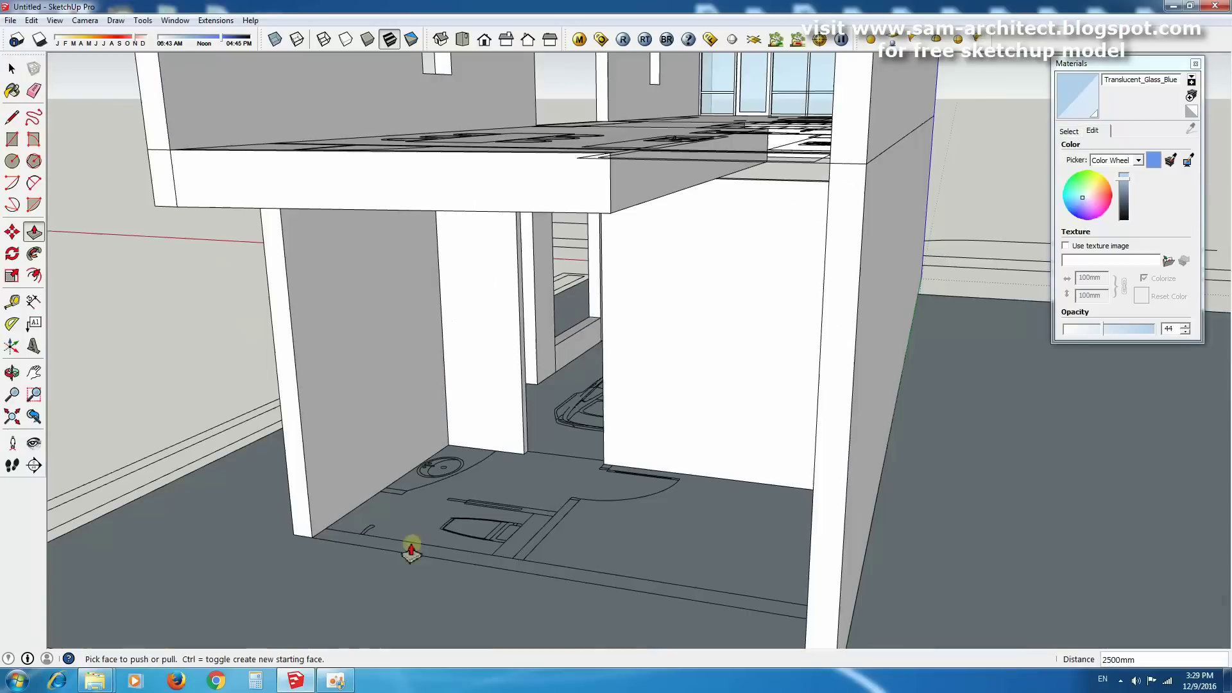
pyautogui.write('4600')
pyautogui.press('Return')
pyautogui.moveTo(342, 531); pyautogui.dragTo(811, 460, button='middle')
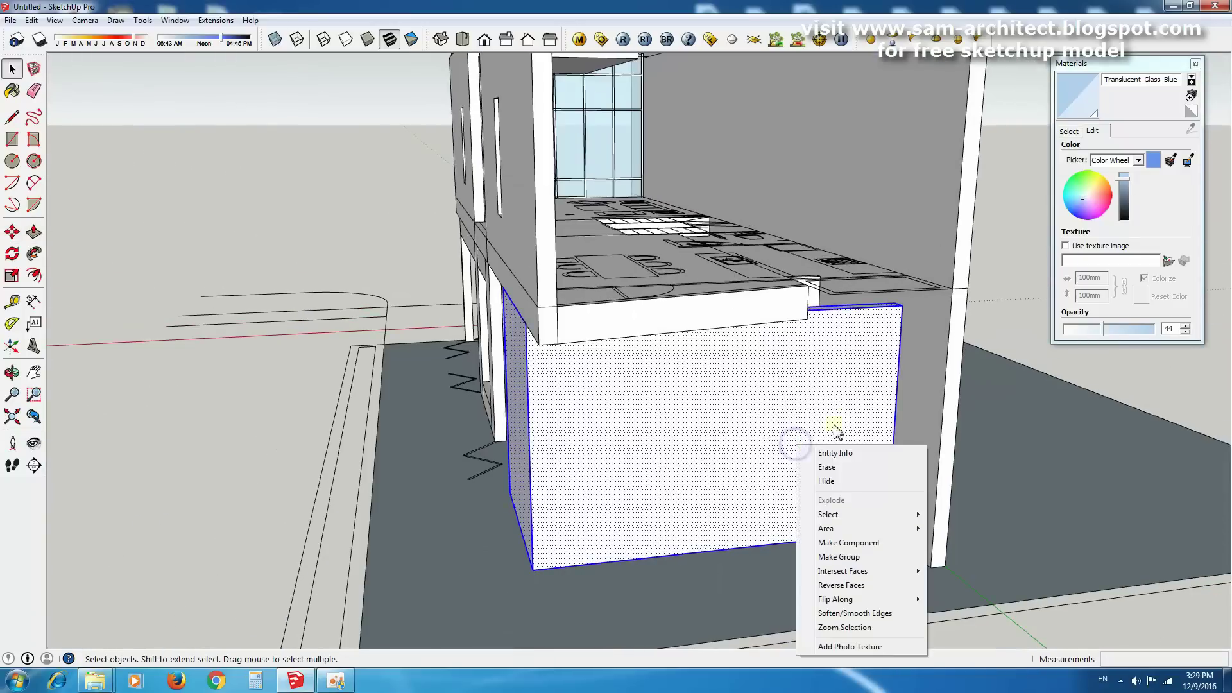
pyautogui.moveTo(834, 383); pyautogui.dragTo(1007, 421, button='middle')
pyautogui.scroll(5, 770, 421)
pyautogui.scroll(4, 968, 473)
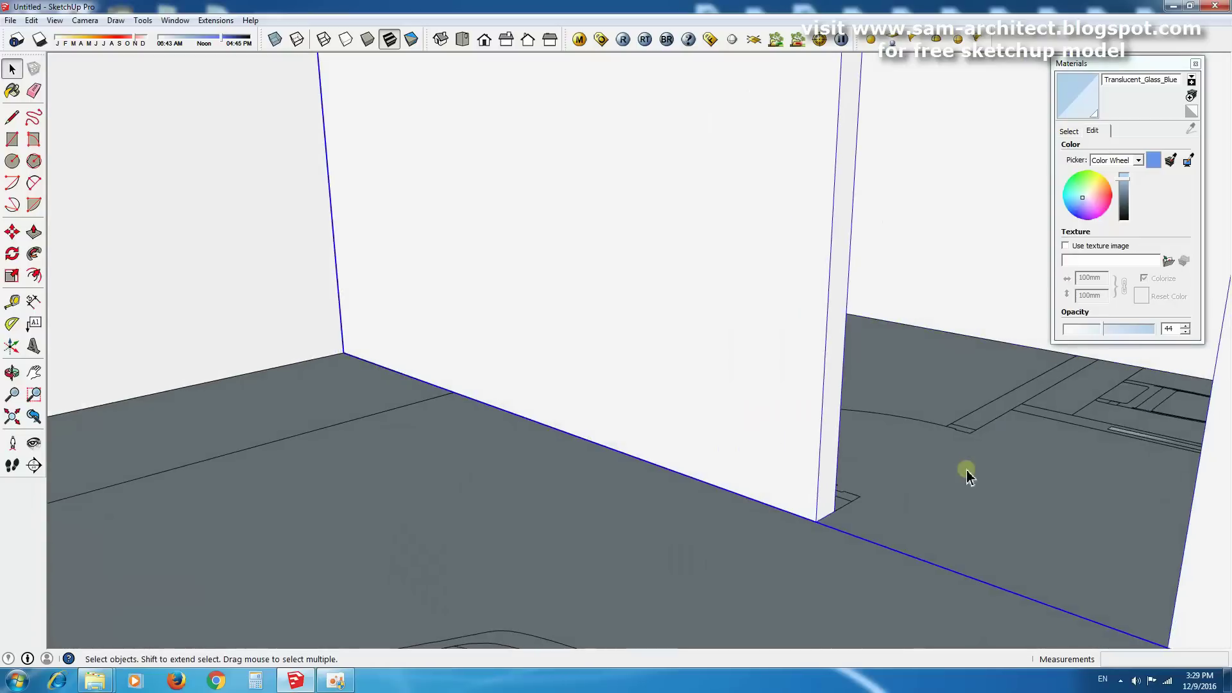
# Orbit around the interior wall corner to inspect its edges.
pyautogui.press('r')
pyautogui.moveTo(838, 388); pyautogui.dragTo(933, 491, button='middle')
pyautogui.press('space')
pyautogui.moveTo(1048, 473); pyautogui.dragTo(822, 461, button='middle')
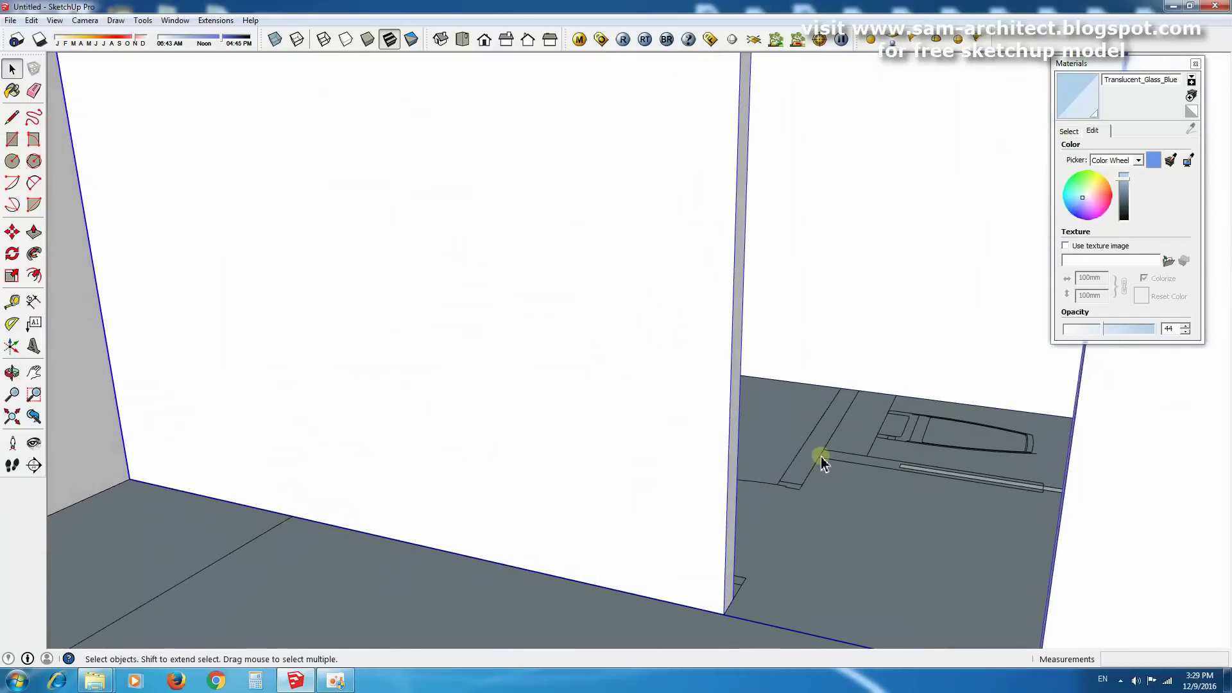
pyautogui.scroll(-3, 811, 443)
pyautogui.scroll(3, 814, 454)
pyautogui.press('space')
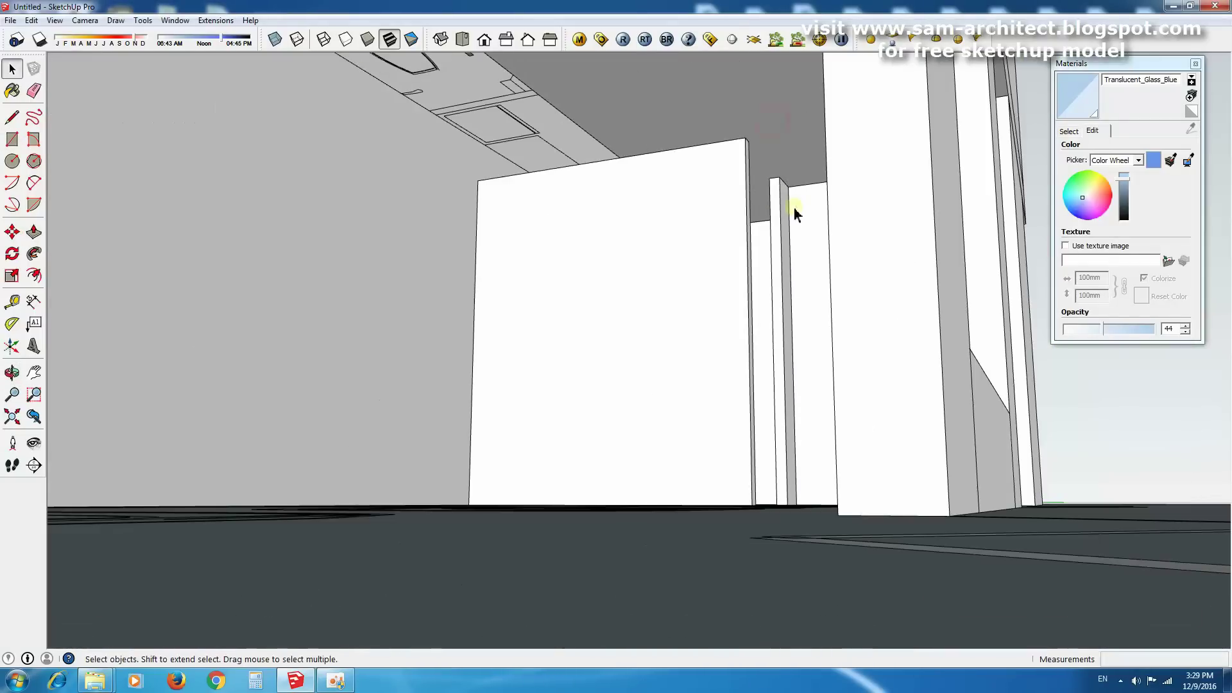
pyautogui.moveTo(794, 206); pyautogui.dragTo(757, 526, button='middle')
pyautogui.scroll(3, 693, 336)
pyautogui.scroll(3, 569, 385)
pyautogui.scroll(2, 552, 410)
# Orbit to a higher view of the new walls, showing the cars.
pyautogui.press('p')
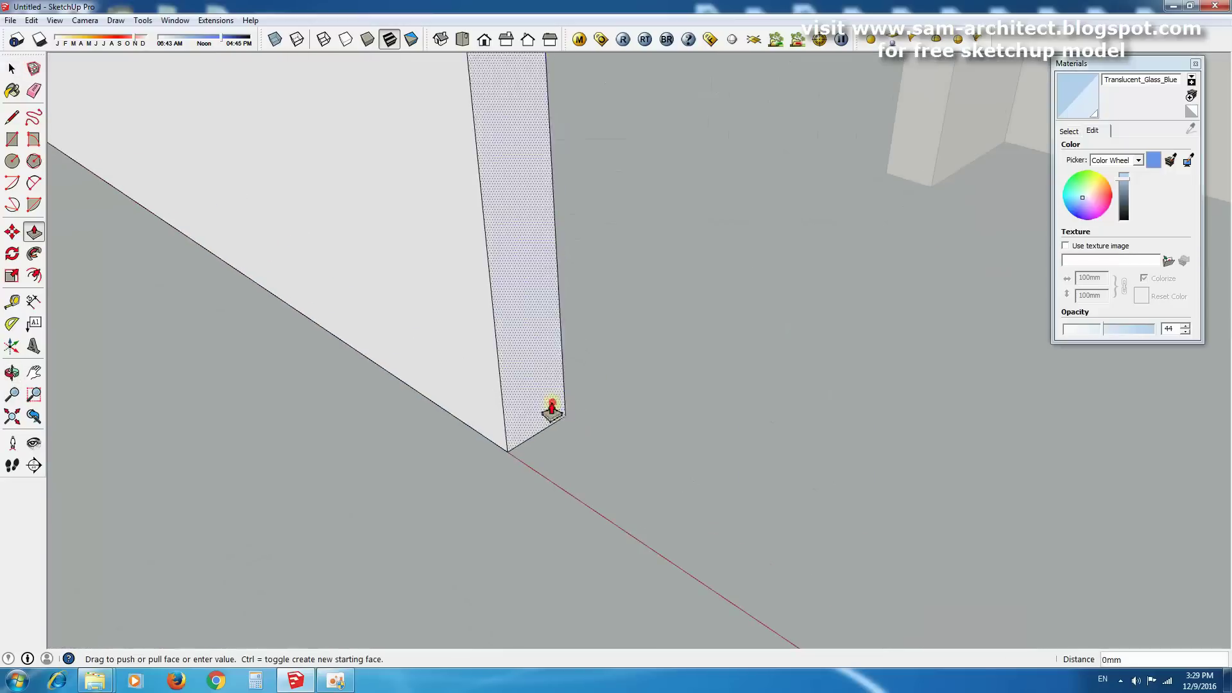
pyautogui.press('space')
pyautogui.moveTo(510, 457); pyautogui.dragTo(357, 429, button='middle')
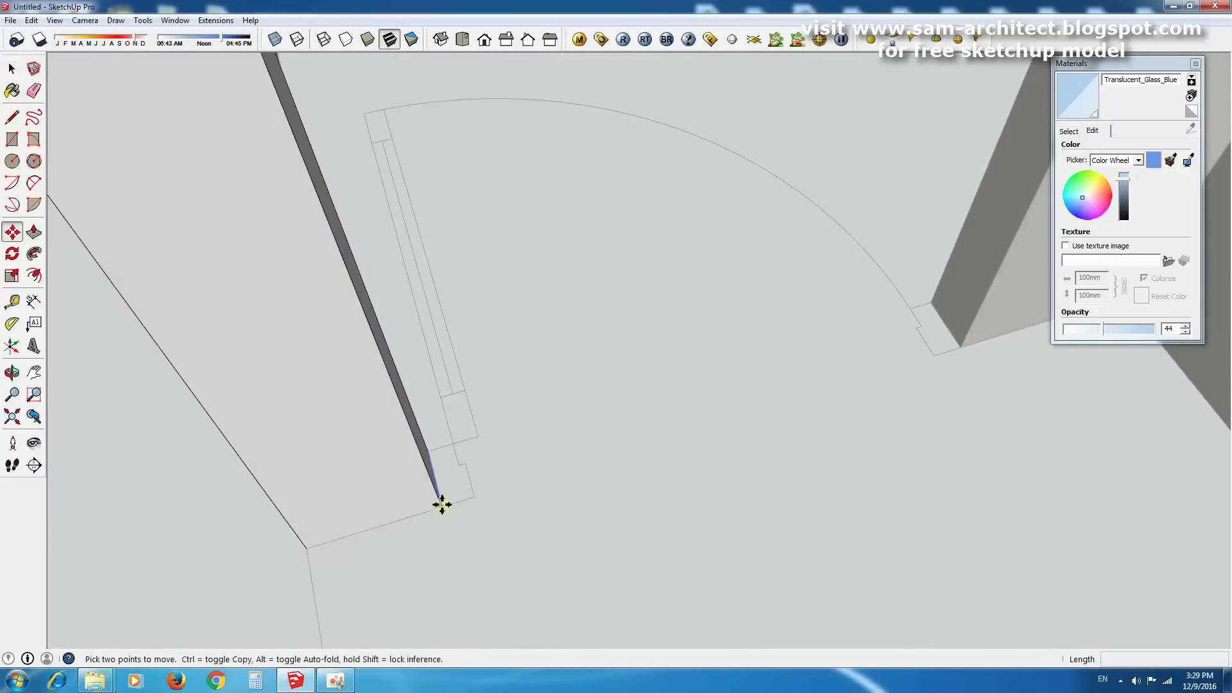
pyautogui.scroll(5, 426, 485)
pyautogui.scroll(-5, 413, 440)
pyautogui.scroll(5, 798, 366)
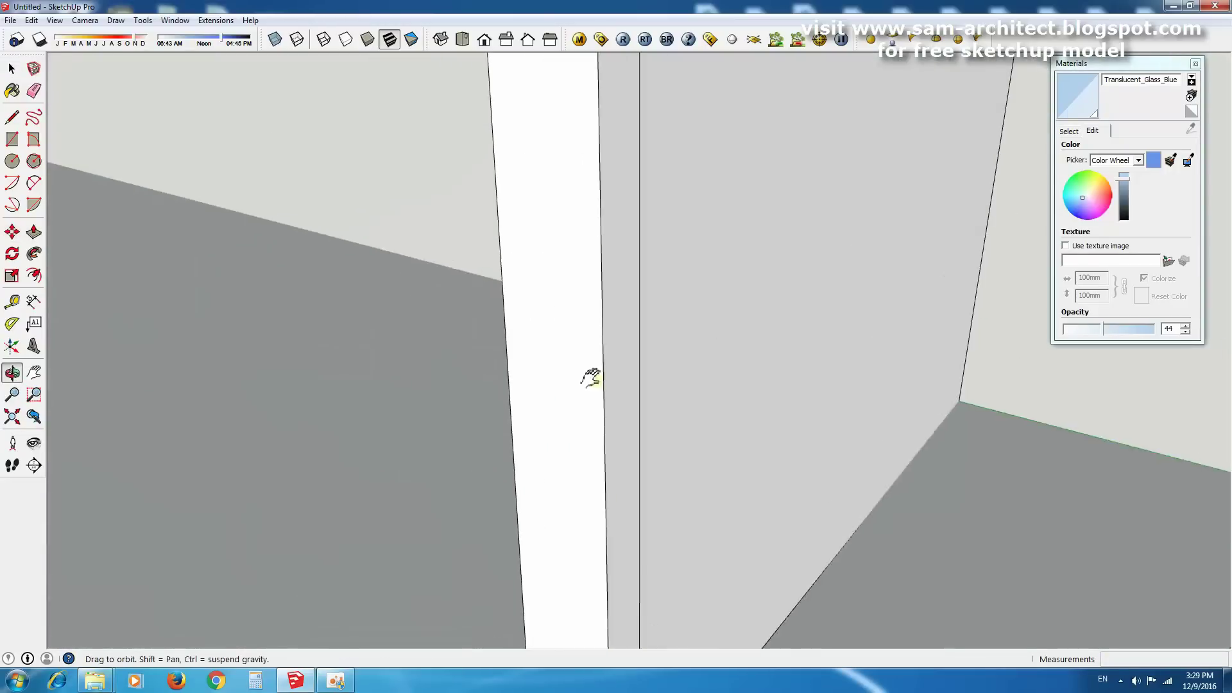
pyautogui.press('p')
pyautogui.scroll(-5, 1018, 371)
pyautogui.scroll(5, 1018, 371)
pyautogui.scroll(-5, 619, 322)
pyautogui.moveTo(619, 322); pyautogui.dragTo(768, 324, button='middle')
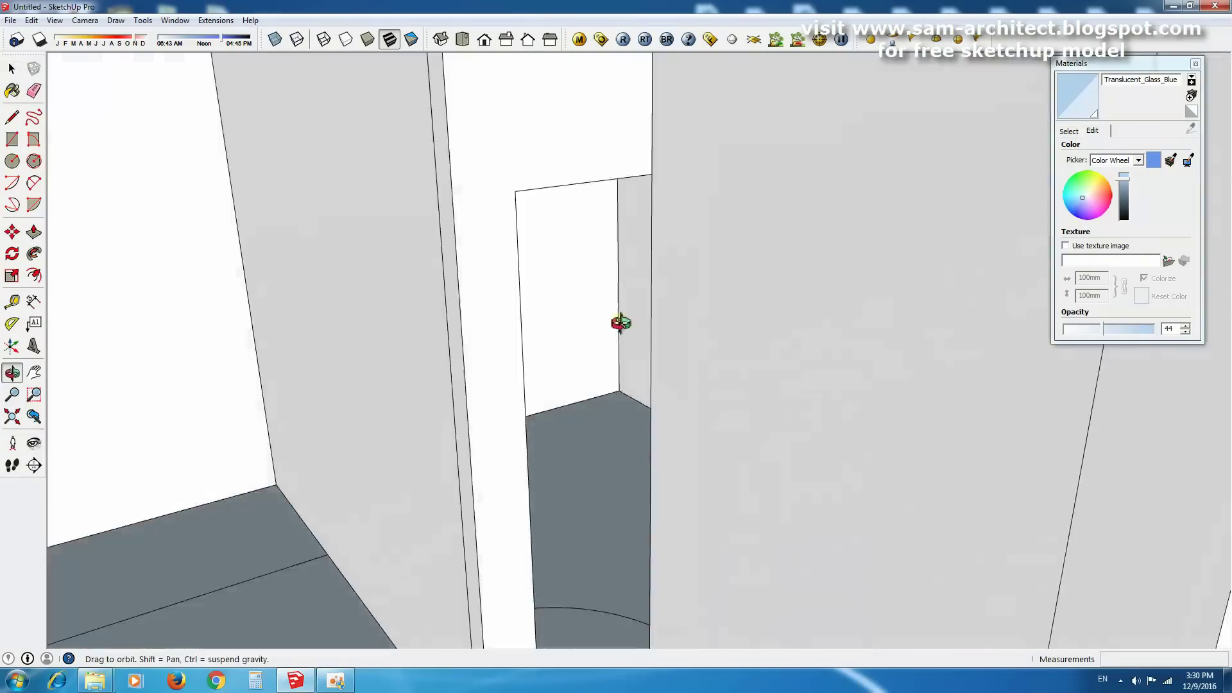
pyautogui.scroll(-5, 769, 324)
pyautogui.moveTo(641, 349); pyautogui.dragTo(798, 454, button='middle')
# Select the panel in the upper-floor window and reposition it with Move.
pyautogui.scroll(2, 706, 411)
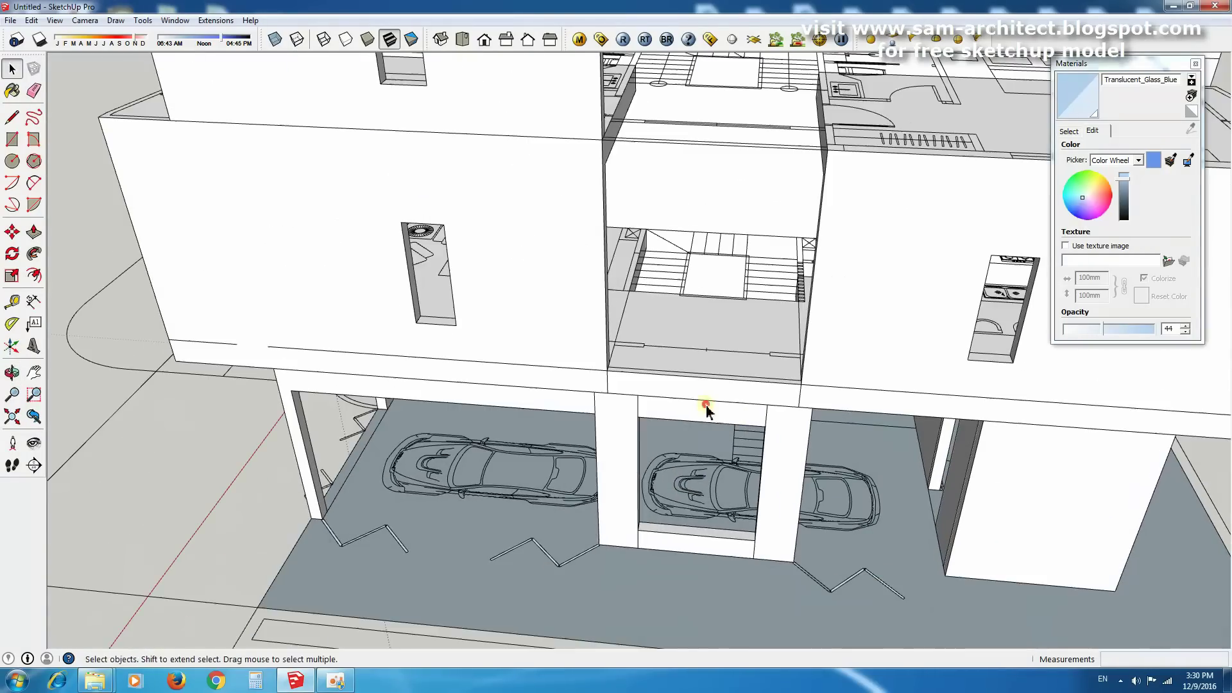
pyautogui.scroll(3, 781, 330)
pyautogui.click(757, 379)
pyautogui.press('space')
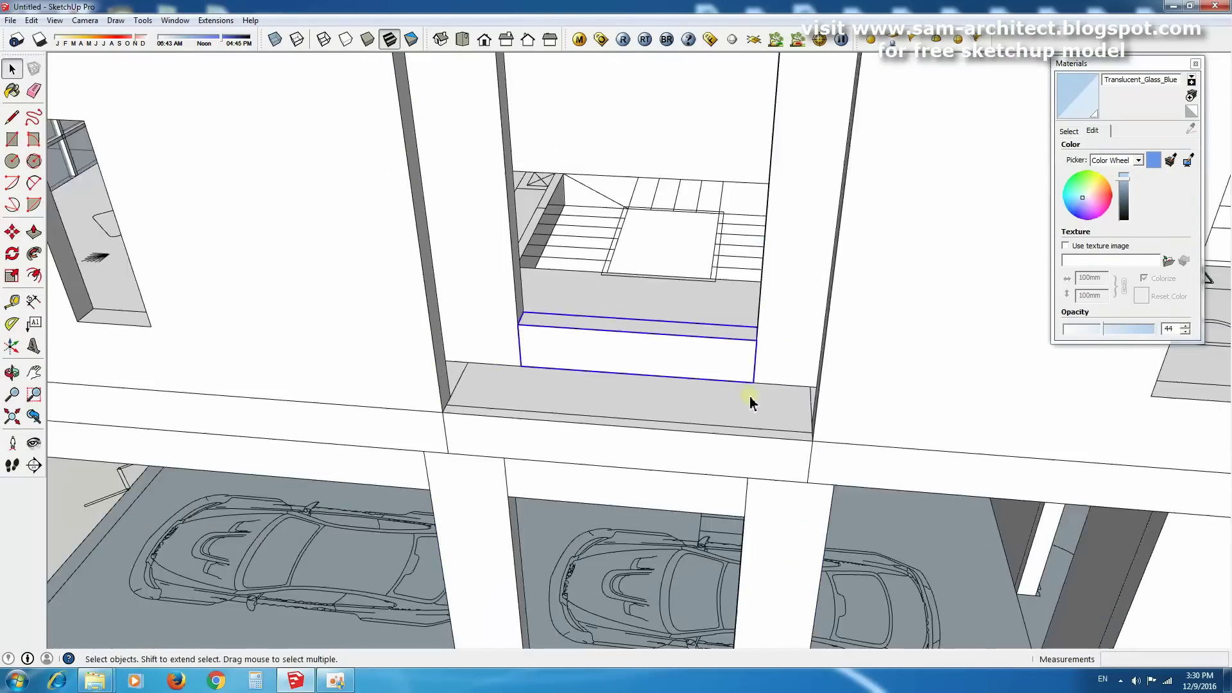
pyautogui.scroll(3, 748, 399)
pyautogui.scroll(3, 536, 399)
pyautogui.scroll(1, 491, 447)
pyautogui.press('m')
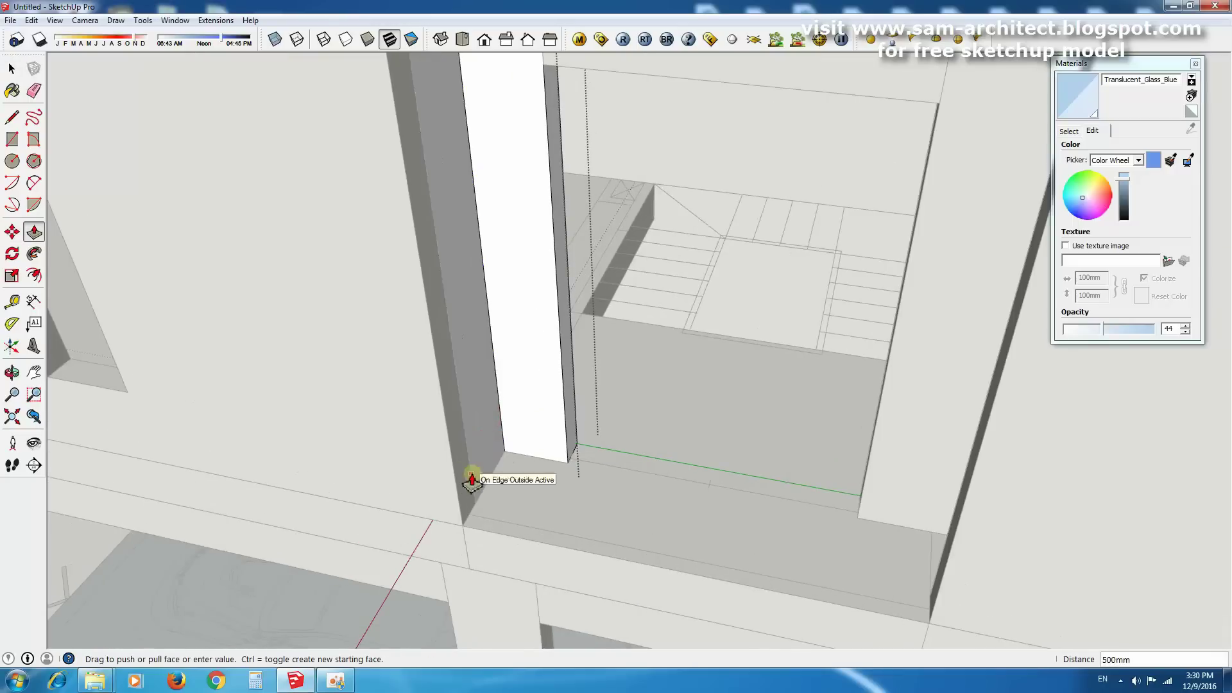
pyautogui.moveTo(472, 480); pyautogui.dragTo(825, 404, button='middle')
pyautogui.press('space')
pyautogui.press('m')
pyautogui.click(820, 426)
pyautogui.scroll(-5, 759, 509)
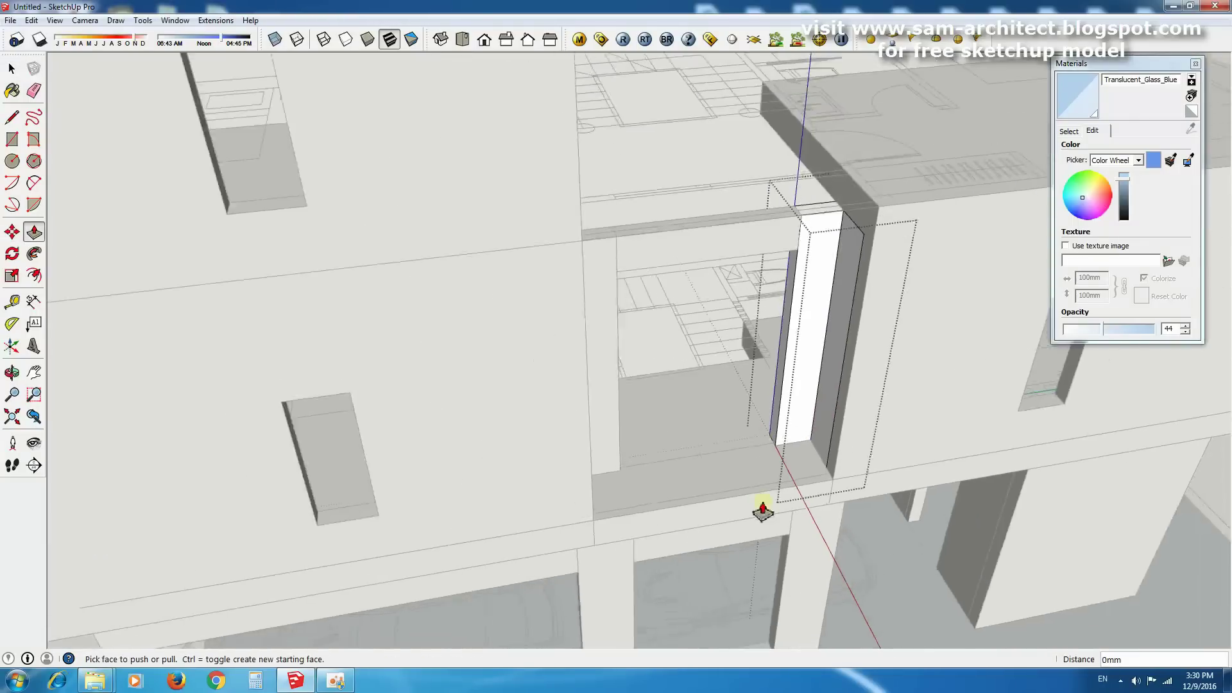
pyautogui.press('space')
# Copy the upper-floor wall block along the green axis using Move with Ctrl.
pyautogui.moveTo(800, 385)
pyautogui.mouseDown(button='middle')
pyautogui.moveTo(706, 385)
pyautogui.moveTo(660, 267)
pyautogui.mouseUp(button='middle')
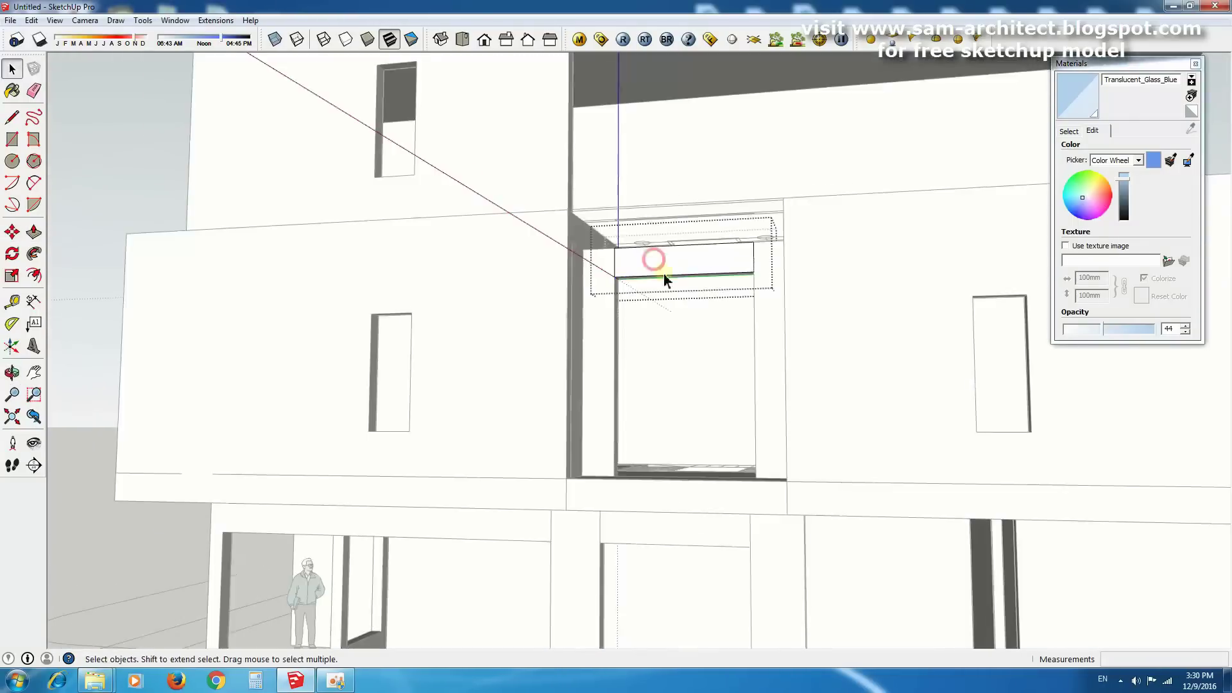
pyautogui.moveTo(407, 298); pyautogui.dragTo(743, 430, button='middle')
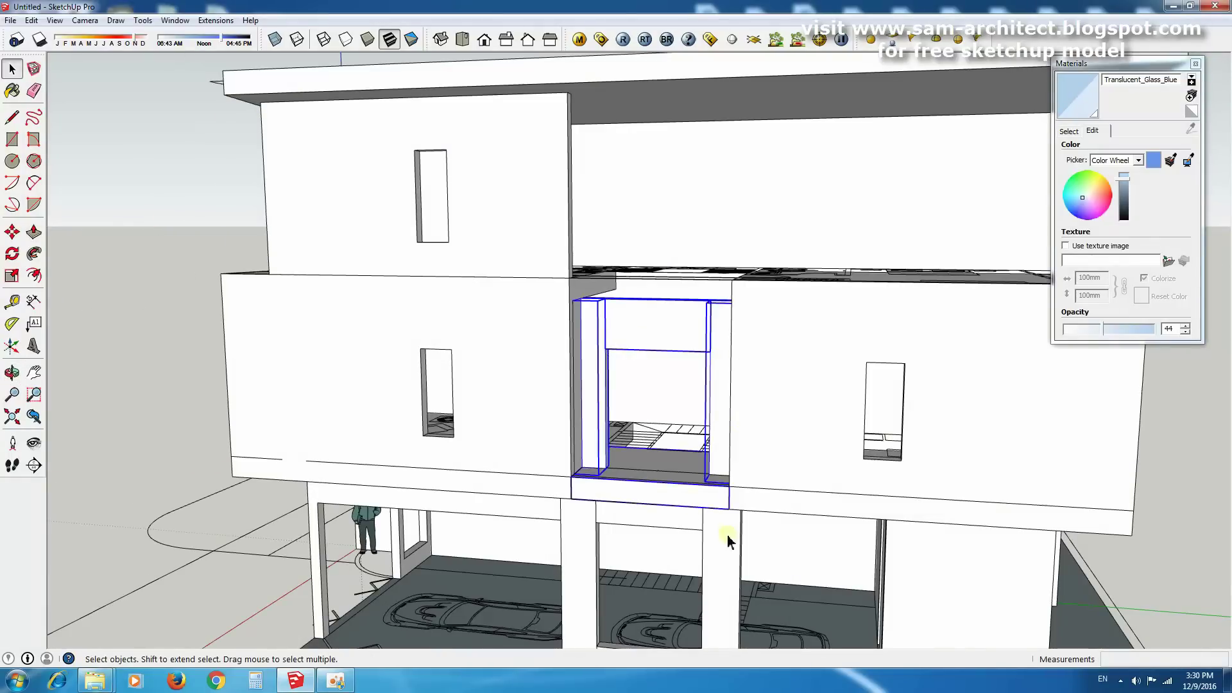
pyautogui.click(733, 282)
pyautogui.moveTo(733, 282); pyautogui.dragTo(509, 289, button='middle')
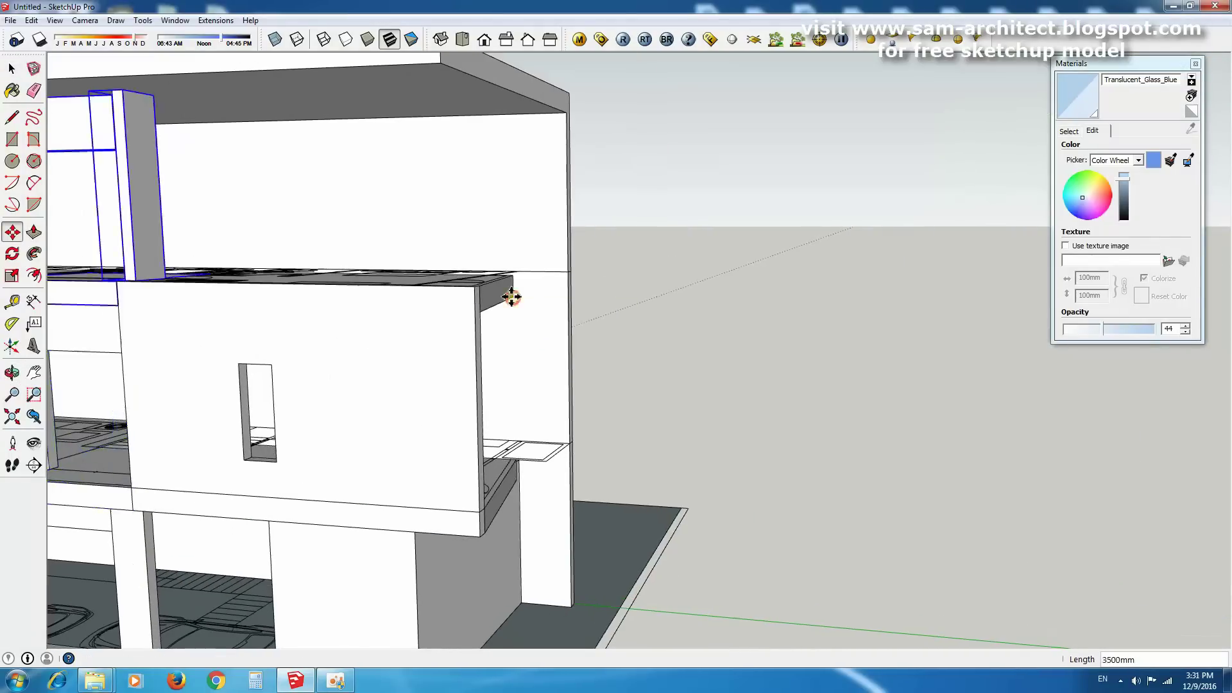
pyautogui.scroll(-3, 509, 289)
pyautogui.press('space')
pyautogui.moveTo(610, 355); pyautogui.dragTo(576, 420, button='middle')
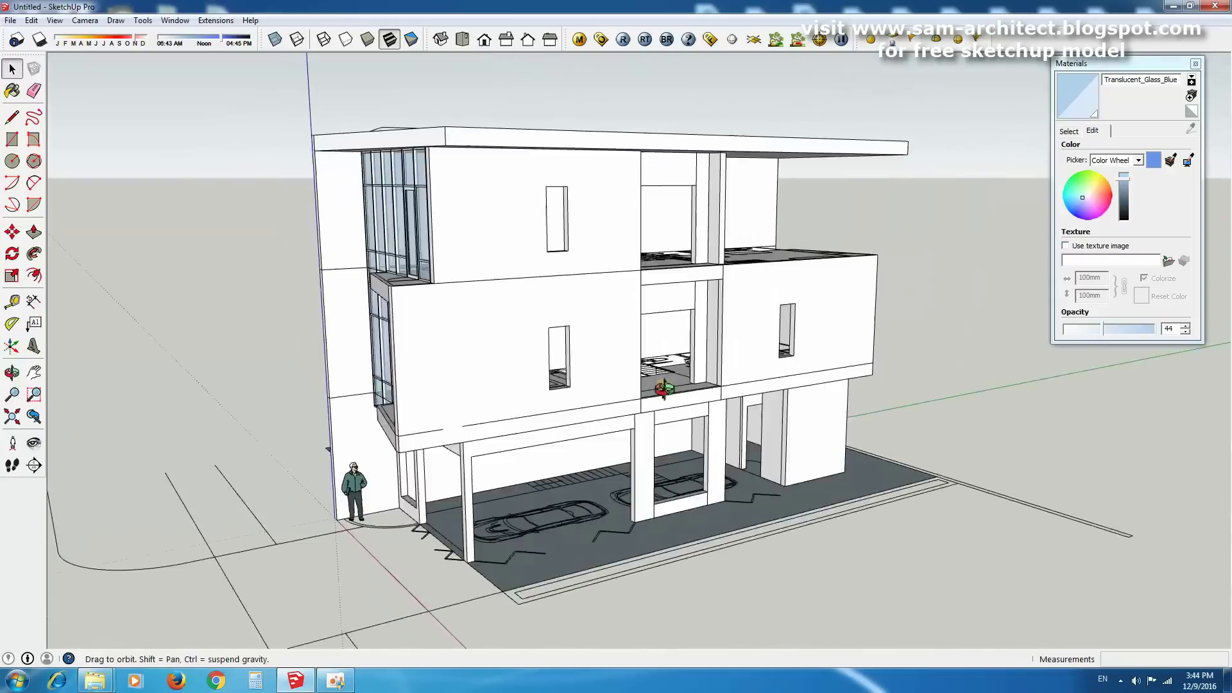
pyautogui.scroll(5, 663, 390)
pyautogui.moveTo(668, 324); pyautogui.dragTo(511, 360, button='middle')
pyautogui.press('m')
pyautogui.press('ctrl')
pyautogui.click(352, 398)
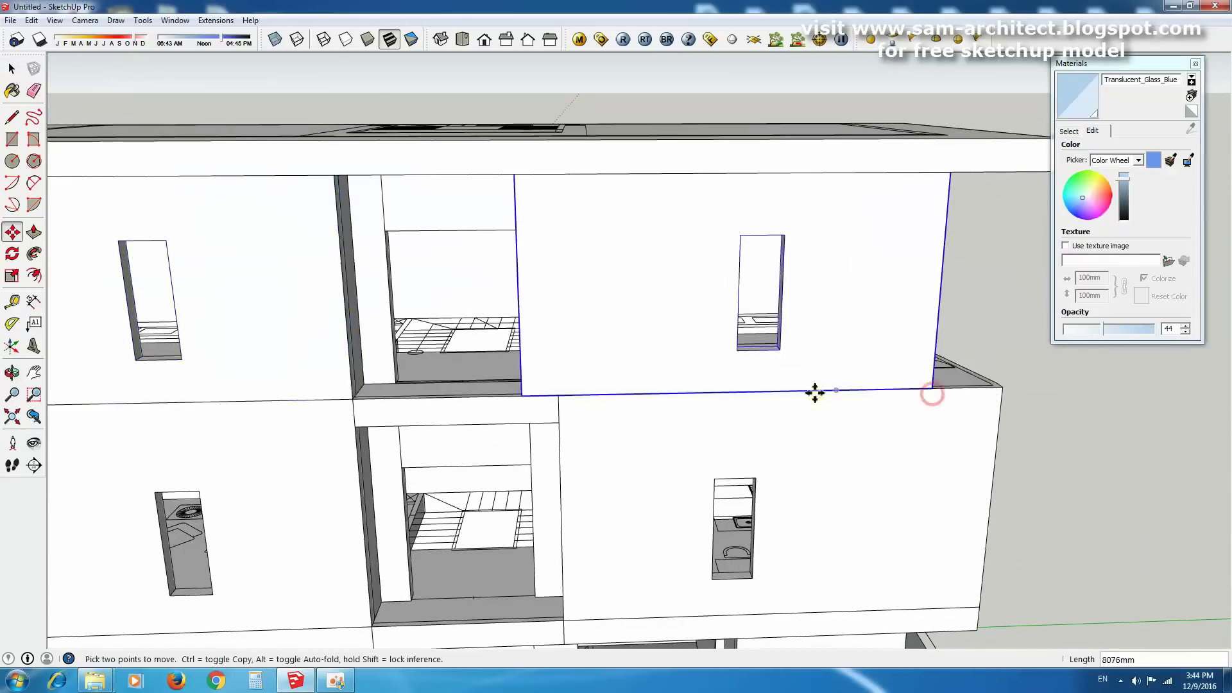
pyautogui.rightClick(699, 328)
pyautogui.scroll(2, 632, 391)
pyautogui.press('m')
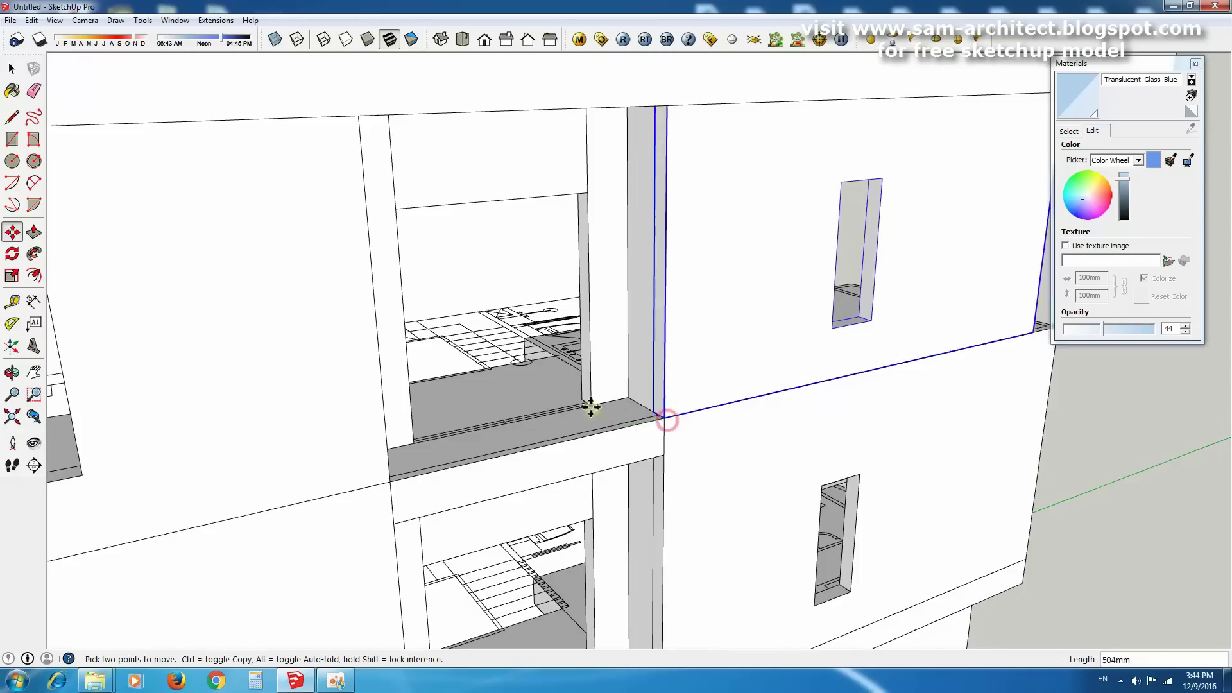
pyautogui.press('space')
pyautogui.scroll(-5, 591, 406)
# Select the glass curtain wall component on the facade side and check its context options.
pyautogui.moveTo(704, 412); pyautogui.dragTo(509, 366, button='middle')
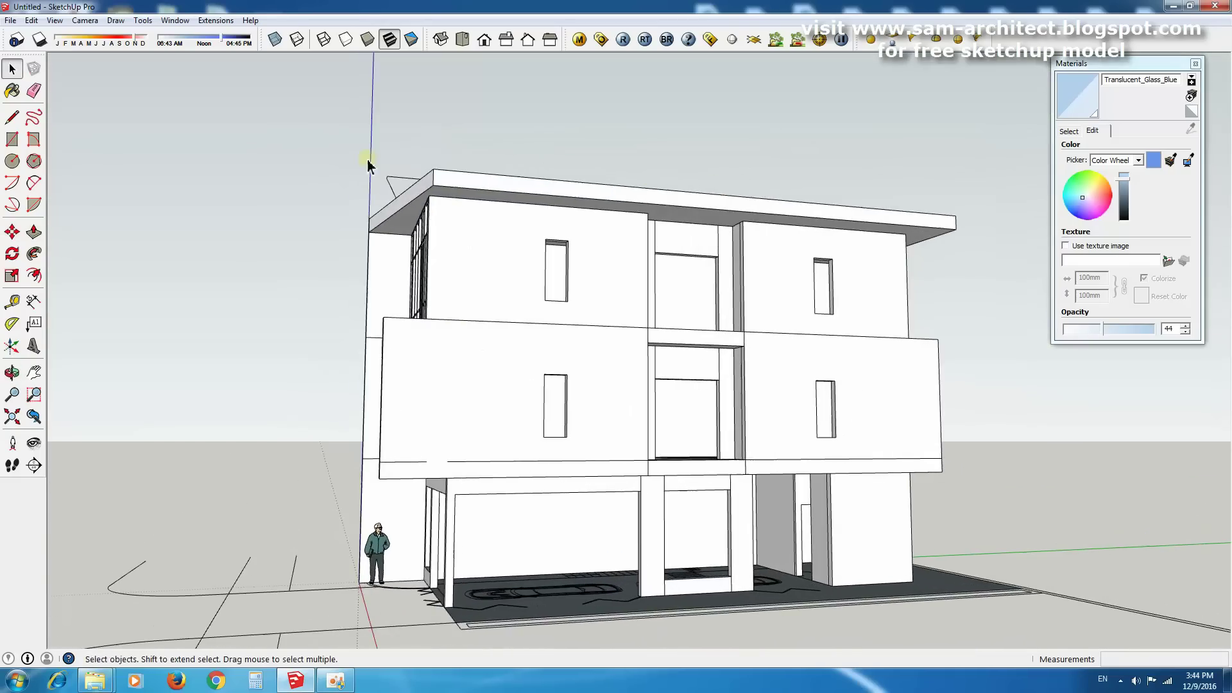
pyautogui.moveTo(369, 165); pyautogui.dragTo(779, 445, button='middle')
pyautogui.scroll(4, 580, 407)
pyautogui.scroll(-1, 678, 422)
pyautogui.click(678, 420)
pyautogui.moveTo(678, 420)
pyautogui.mouseDown(button='middle')
pyautogui.moveTo(495, 503)
pyautogui.moveTo(778, 256)
pyautogui.moveTo(426, 286)
pyautogui.moveTo(643, 231)
pyautogui.mouseUp(button='middle')
pyautogui.rightClick(643, 231)
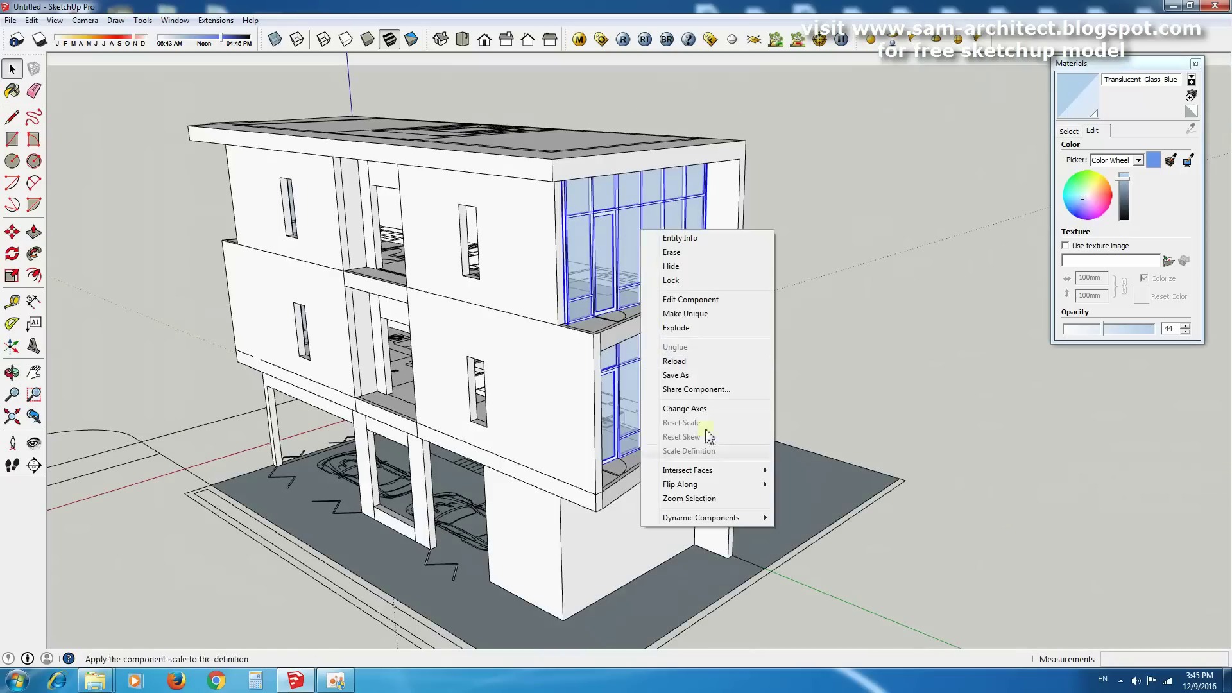
pyautogui.scroll(5, 629, 484)
pyautogui.press('m')
pyautogui.scroll(-5, 588, 468)
pyautogui.moveTo(589, 467)
pyautogui.mouseDown(button='middle')
pyautogui.moveTo(932, 365)
pyautogui.moveTo(665, 228)
pyautogui.moveTo(626, 330)
pyautogui.moveTo(655, 385)
pyautogui.moveTo(509, 377)
pyautogui.moveTo(649, 440)
pyautogui.mouseUp(button='middle')
pyautogui.press('space')
# Draw a rectangle over the small wall window opening and offset it inward for the frame.
pyautogui.scroll(3, 546, 273)
pyautogui.press('r')
pyautogui.scroll(3, 530, 347)
pyautogui.press('f')
pyautogui.click(526, 318)
pyautogui.press('p')
pyautogui.click(513, 351)
# Group the window frame and draw an inward-offset rectangle for the glass pane.
pyautogui.click(686, 517)
pyautogui.moveTo(685, 517); pyautogui.dragTo(627, 393, button='middle')
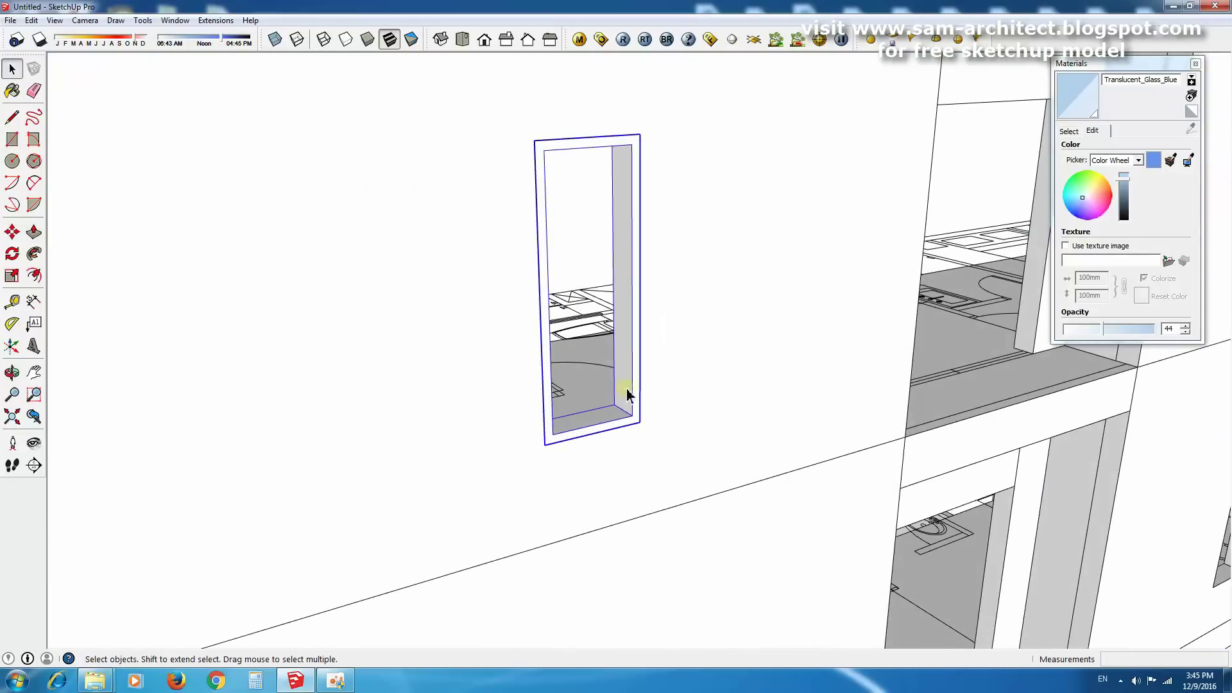
pyautogui.click(564, 438)
pyautogui.scroll(3, 544, 378)
pyautogui.press('f')
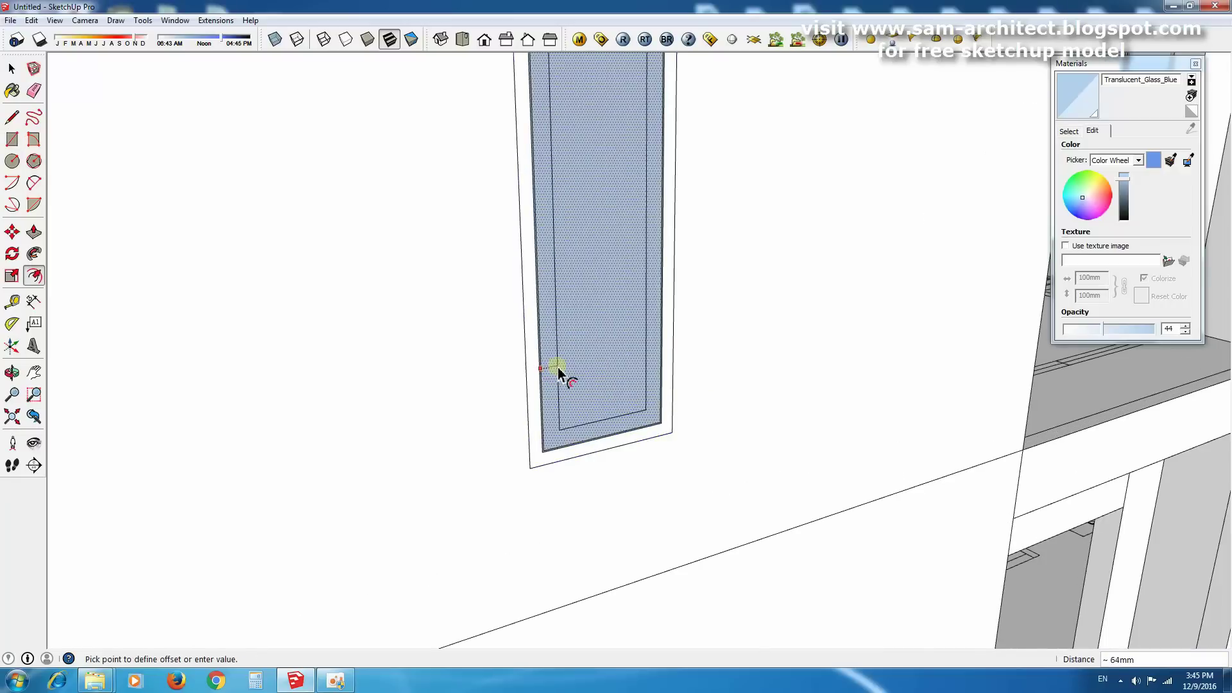
pyautogui.press('Return')
pyautogui.press('space')
# Delete the inner face, group the window, and copy it into the lower opening.
pyautogui.scroll(2, 538, 438)
pyautogui.moveTo(551, 481); pyautogui.dragTo(632, 427, button='middle')
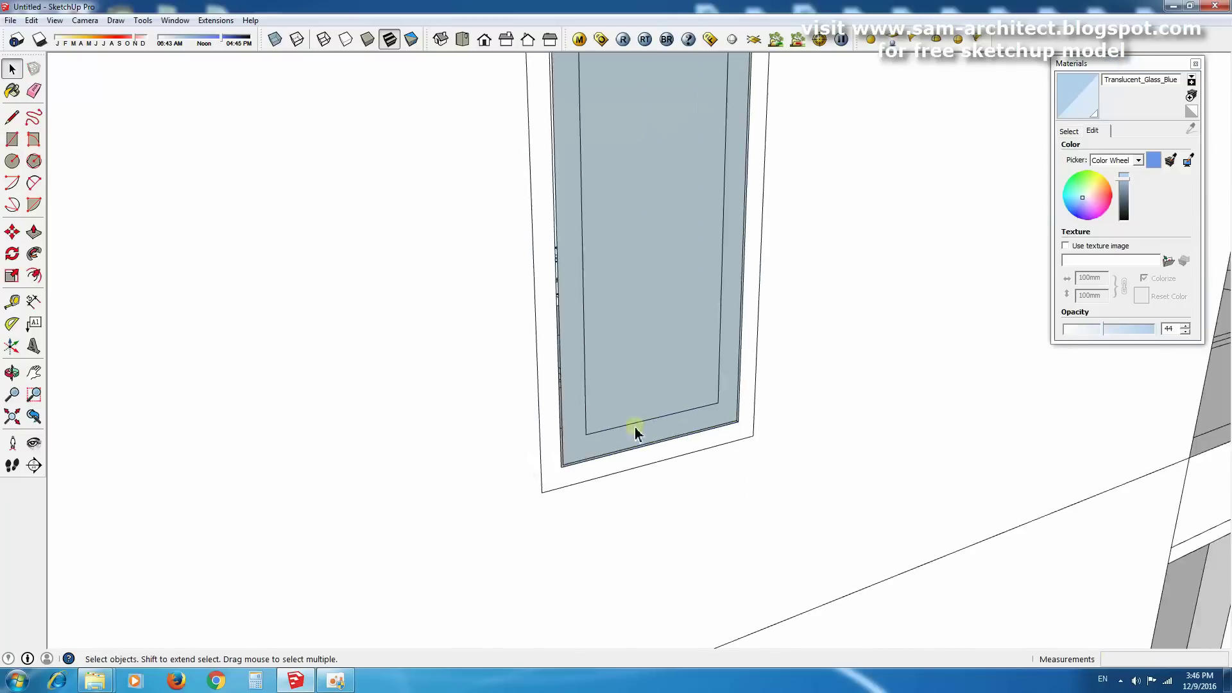
pyautogui.click(673, 393)
pyautogui.press('Delete')
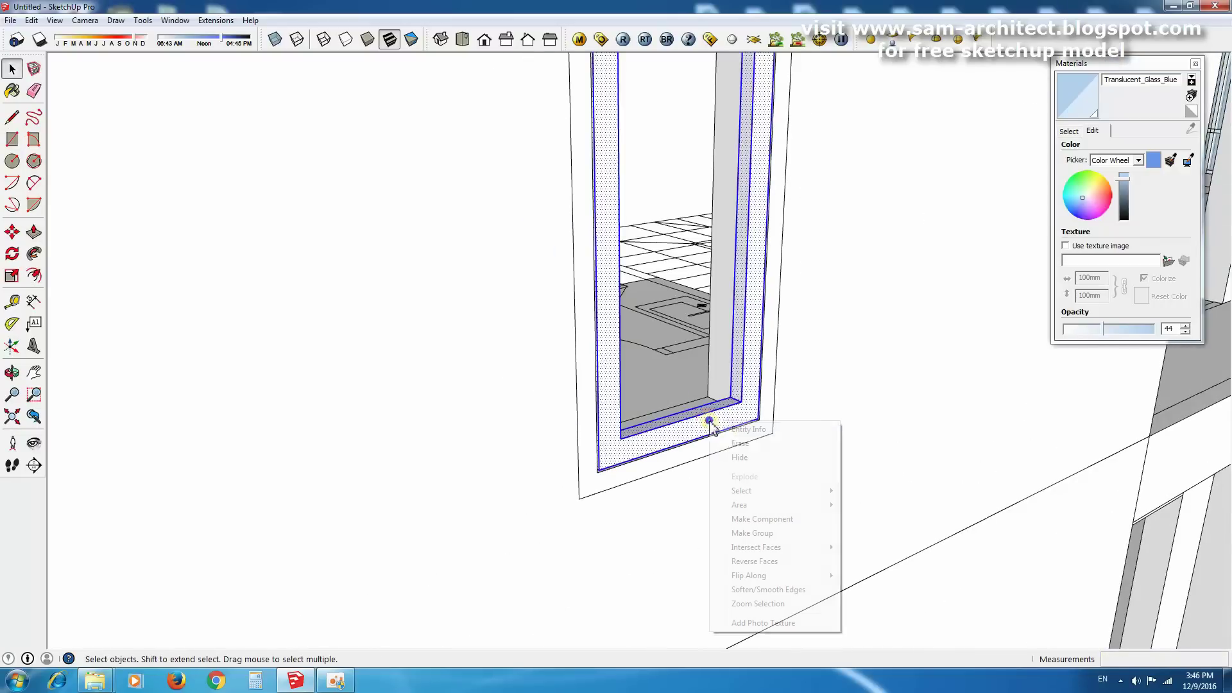
pyautogui.click(792, 358)
pyautogui.scroll(-3, 792, 357)
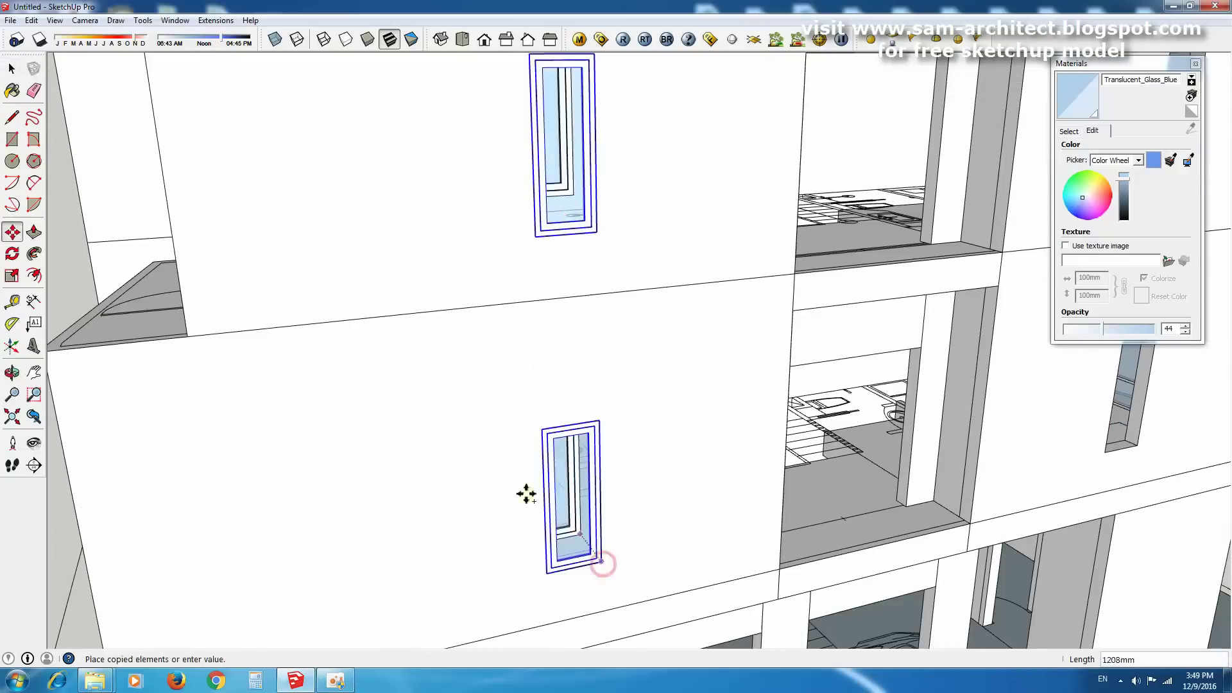
pyautogui.click(526, 494)
# Orbit to a closer tilted view of the large balcony opening.
pyautogui.moveTo(783, 453); pyautogui.dragTo(743, 297, button='middle')
pyautogui.scroll(3, 710, 390)
pyautogui.scroll(3, 710, 391)
pyautogui.press('r')
pyautogui.press('space')
pyautogui.moveTo(616, 204)
pyautogui.mouseDown(button='middle')
pyautogui.moveTo(825, 440)
pyautogui.moveTo(739, 323)
pyautogui.mouseUp(button='middle')
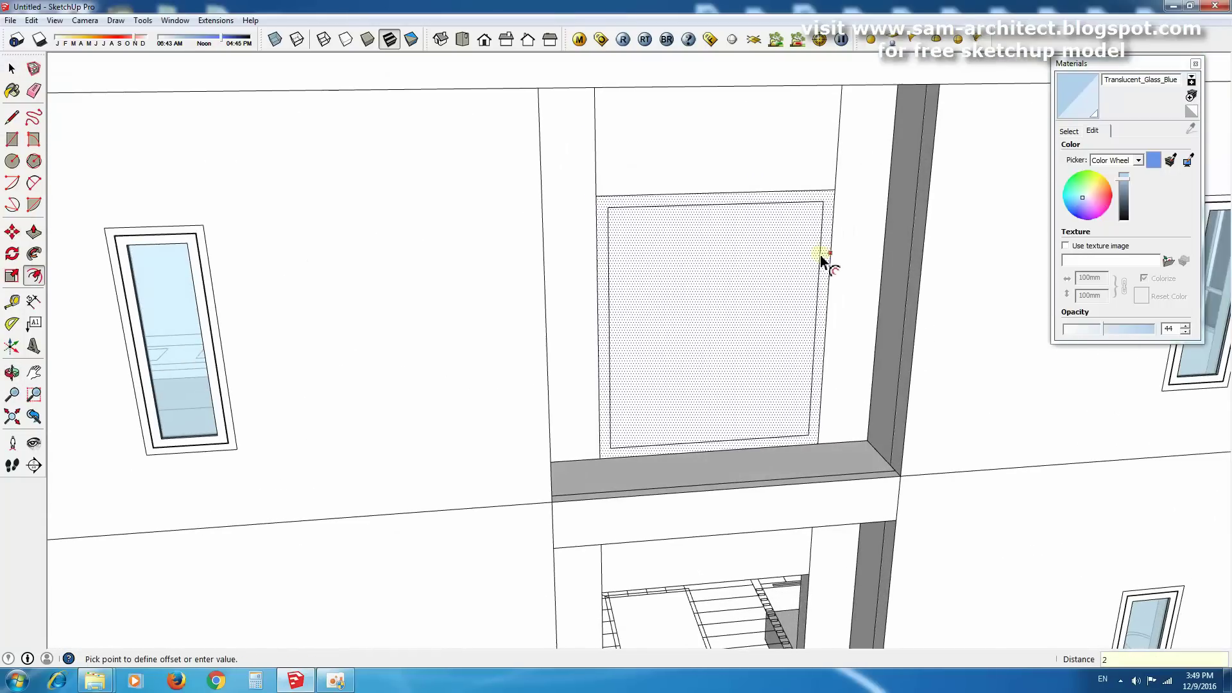
# Group the window glass and draw the glass panel rectangle in the balcony opening.
pyautogui.scroll(3, 788, 376)
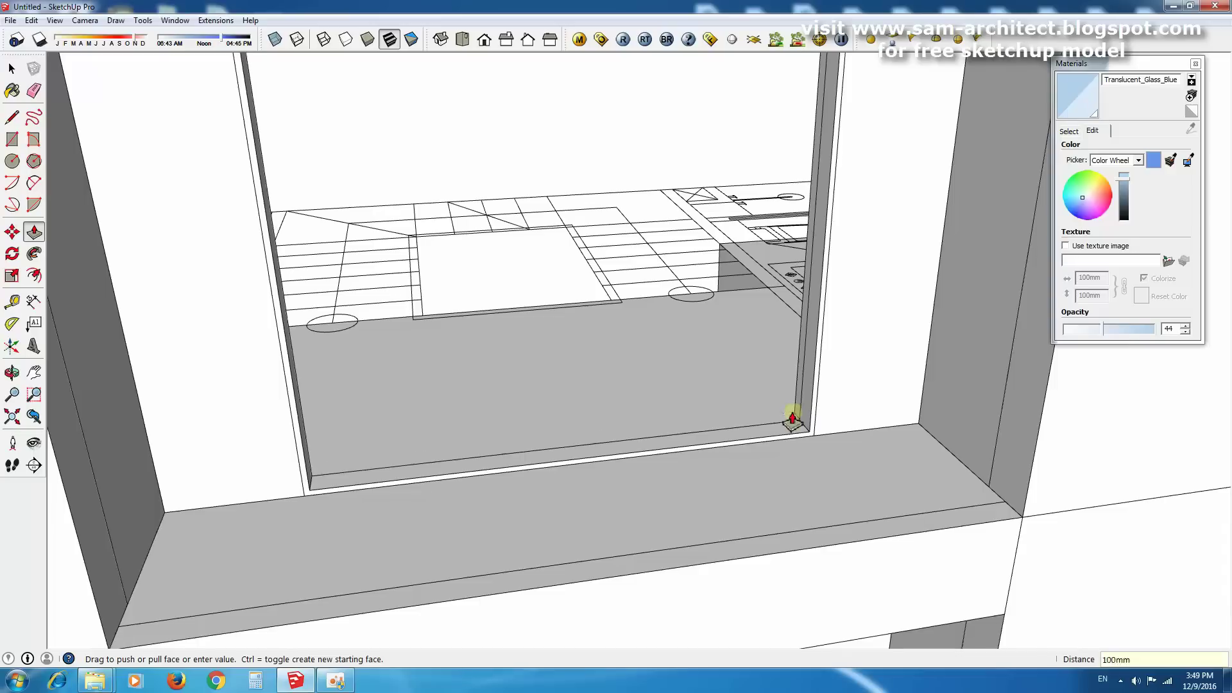
pyautogui.scroll(-2, 793, 421)
pyautogui.rightClick(820, 346)
pyautogui.click(880, 456)
pyautogui.scroll(-2, 670, 190)
pyautogui.press('r')
pyautogui.click(525, 466)
pyautogui.press('space')
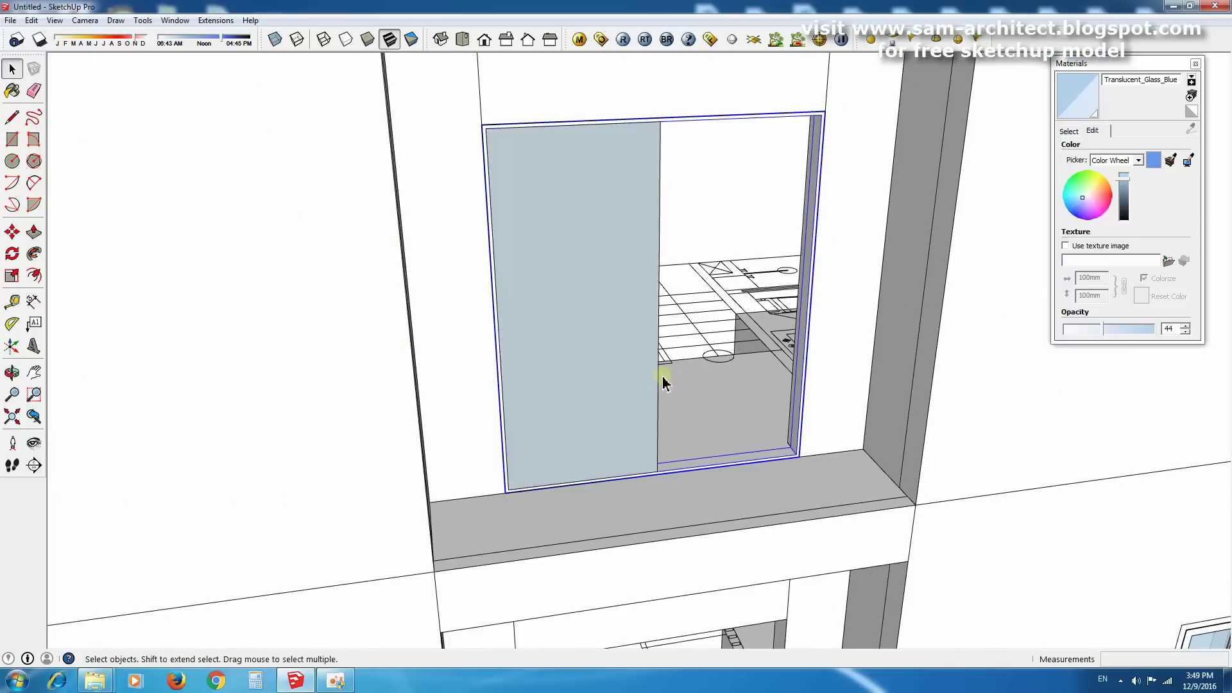
pyautogui.press('m')
pyautogui.scroll(3, 659, 464)
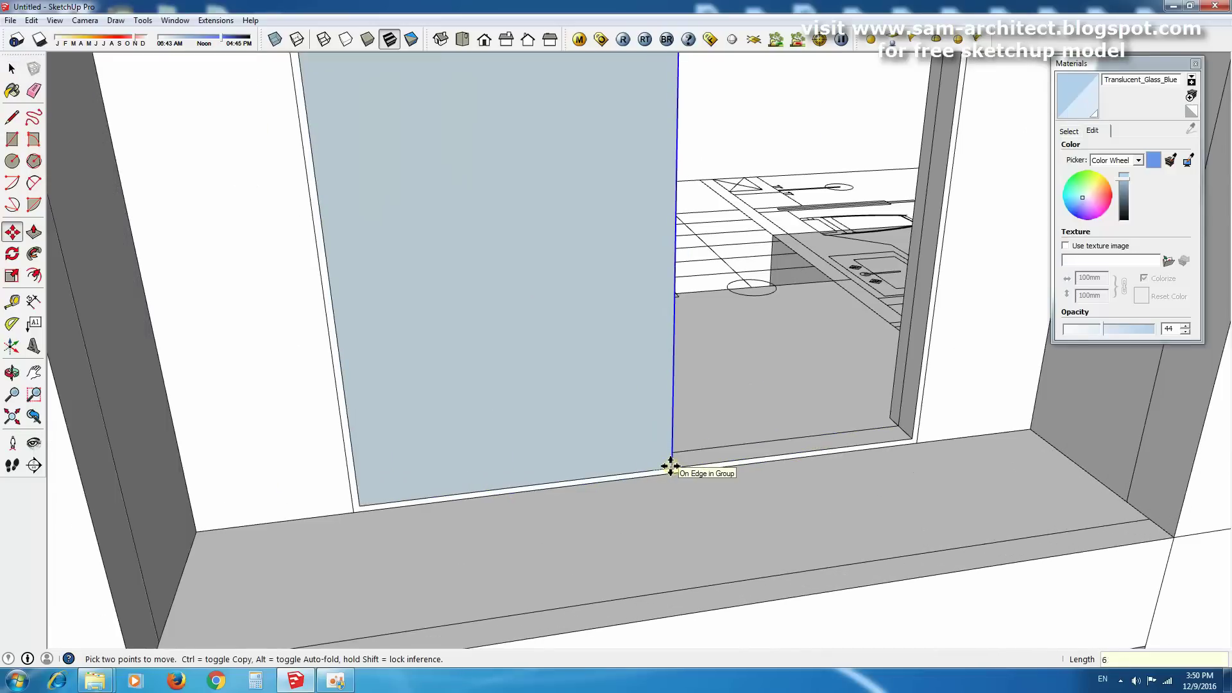
# Offset the panel outline to set the frame width and push/pull the frame.
pyautogui.press('f')
pyautogui.click(632, 327)
pyautogui.scroll(-3, 586, 344)
pyautogui.press('p')
pyautogui.scroll(3, 663, 426)
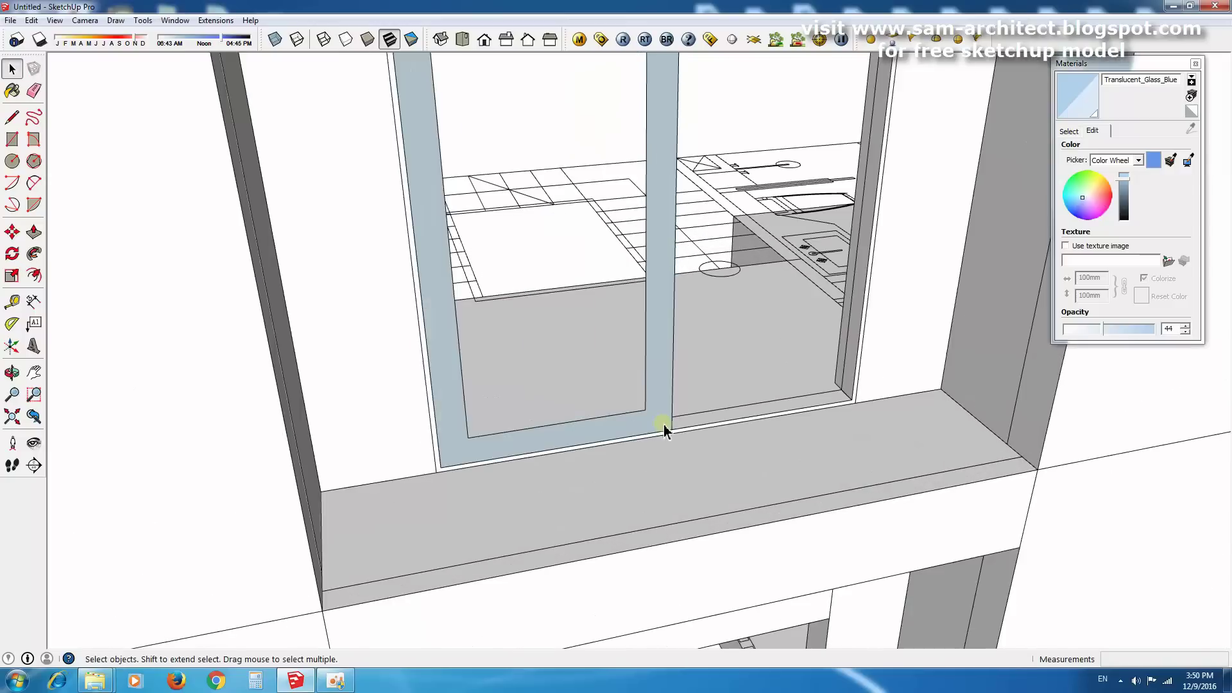
pyautogui.scroll(-2, 693, 475)
pyautogui.scroll(3, 613, 424)
pyautogui.press('m')
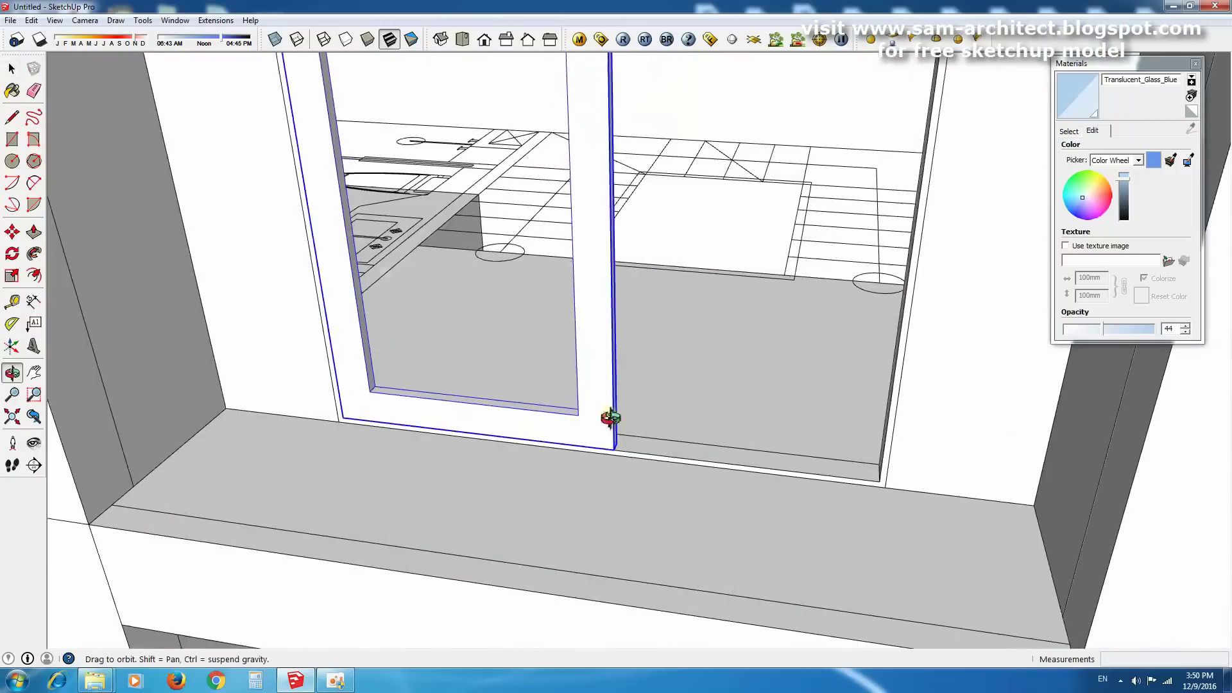
pyautogui.scroll(3, 580, 459)
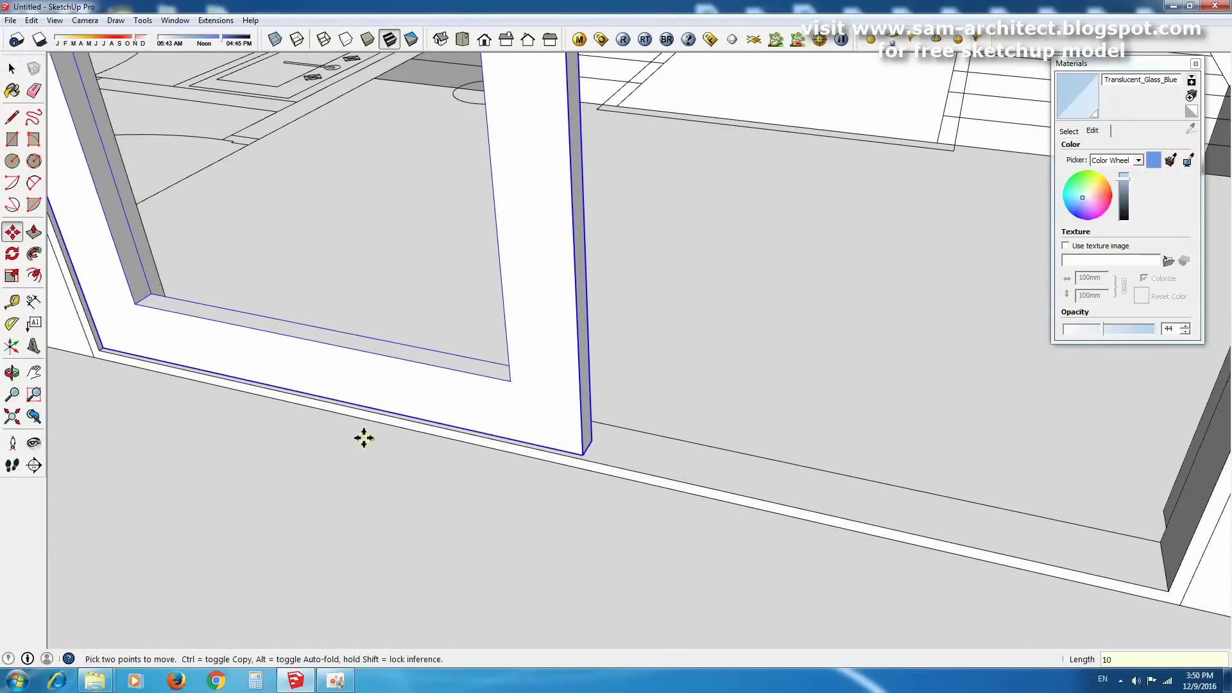
# Copy the frame to the right and complete the glass face in the left pane.
pyautogui.keyDown('ctrl'); pyautogui.click(100, 350); pyautogui.keyUp('ctrl')
pyautogui.click(606, 424)
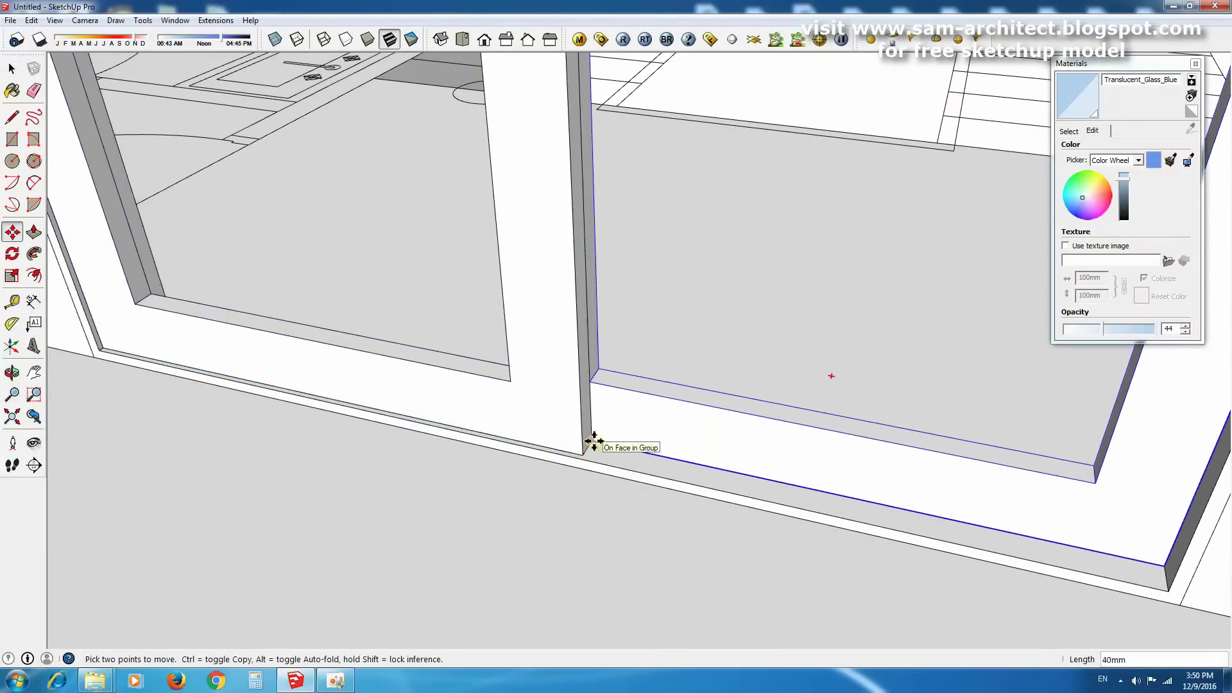
pyautogui.scroll(-3, 591, 443)
pyautogui.click(621, 547)
pyautogui.press('space')
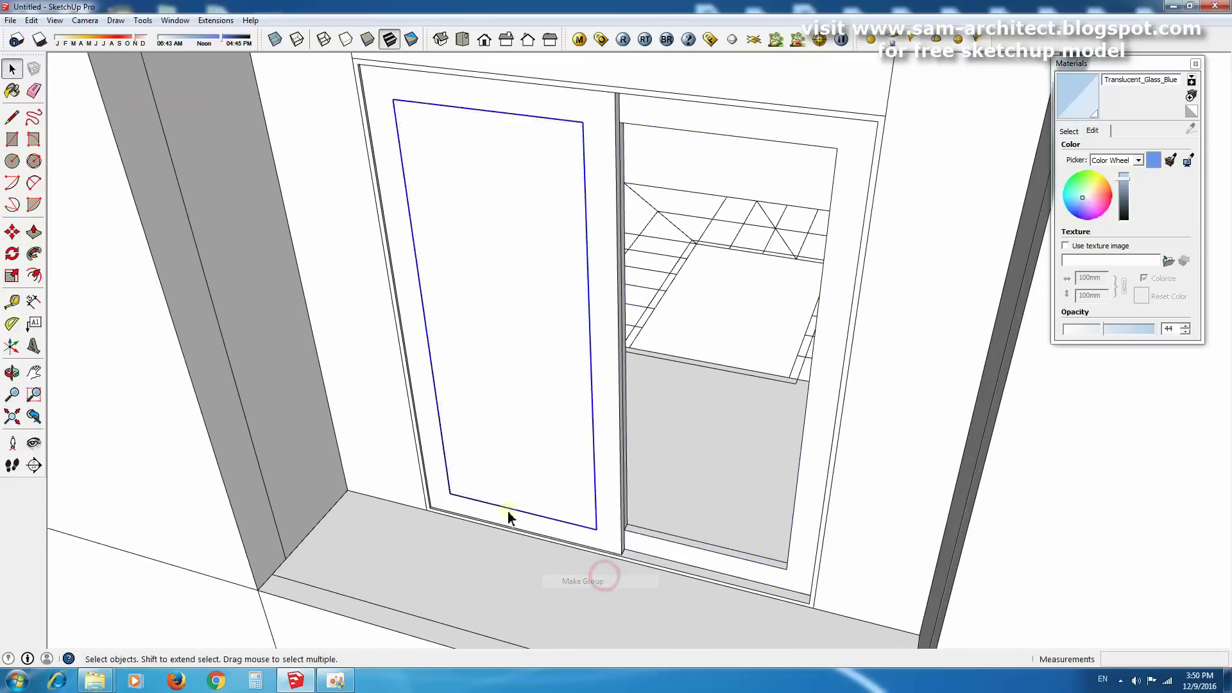
# Copy the glass pane into the right-hand panel with Move.
pyautogui.scroll(3, 511, 512)
pyautogui.press('m')
pyautogui.scroll(-5, 454, 453)
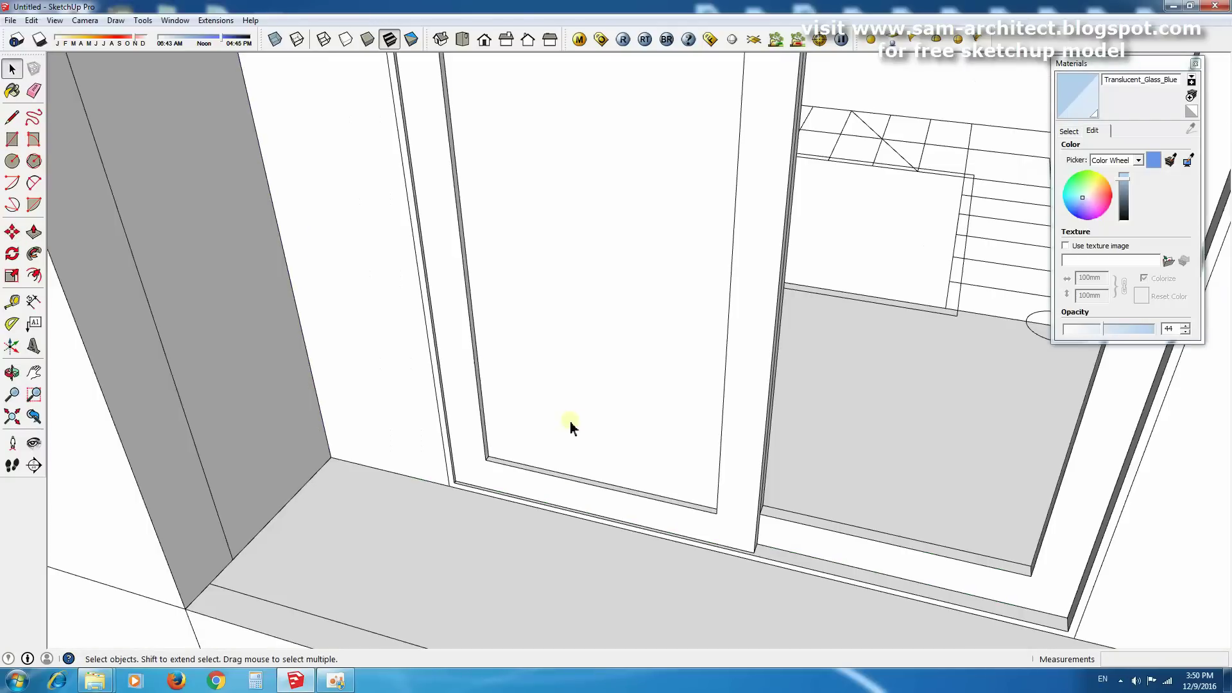
pyautogui.click(572, 426)
pyautogui.press('m')
pyautogui.keyDown('ctrl'); pyautogui.click(486, 460); pyautogui.keyUp('ctrl')
pyautogui.click(812, 471)
pyautogui.scroll(-6, 820, 346)
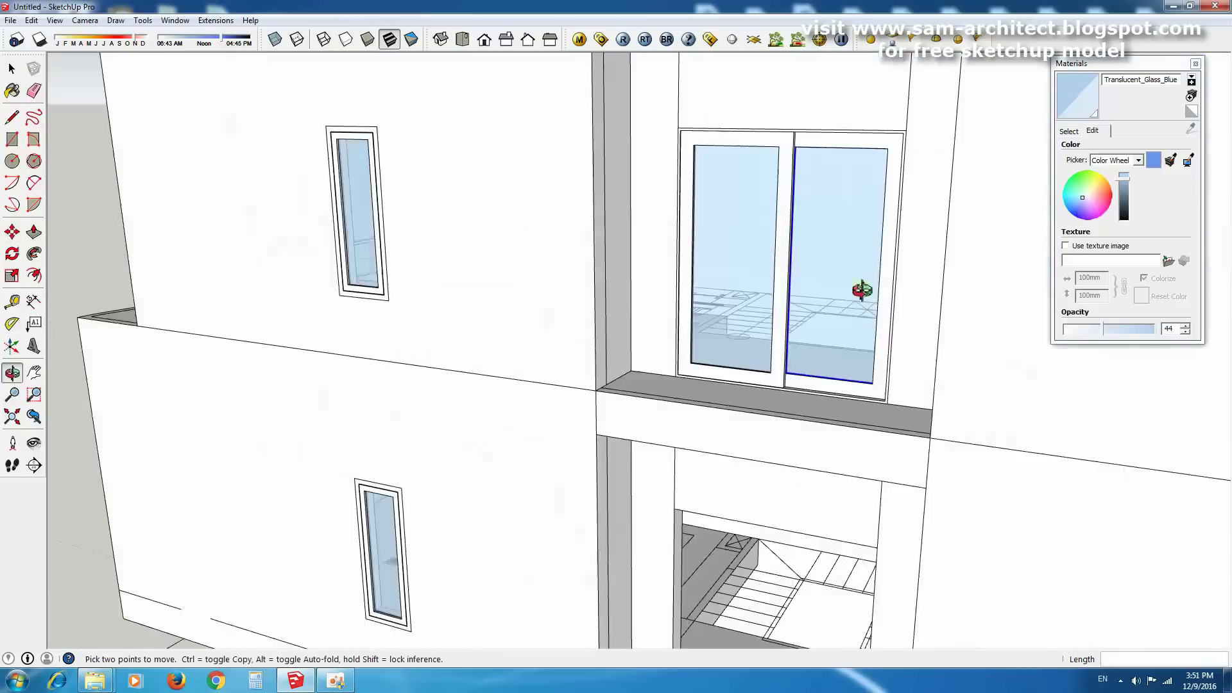
pyautogui.press('space')
# Zoom and orbit down to a lower angle on the facade.
pyautogui.scroll(4, 666, 290)
pyautogui.scroll(-1, 709, 206)
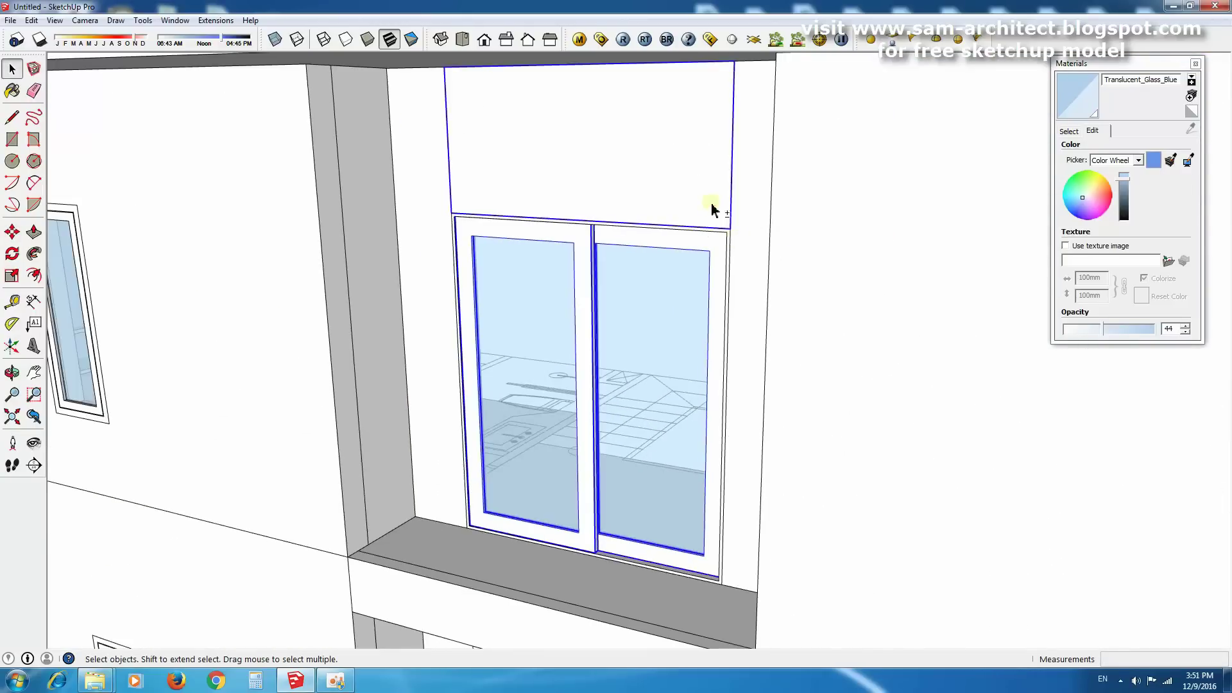
pyautogui.scroll(-3, 668, 305)
pyautogui.scroll(2, 645, 489)
pyautogui.scroll(-2, 441, 482)
pyautogui.scroll(-3, 501, 540)
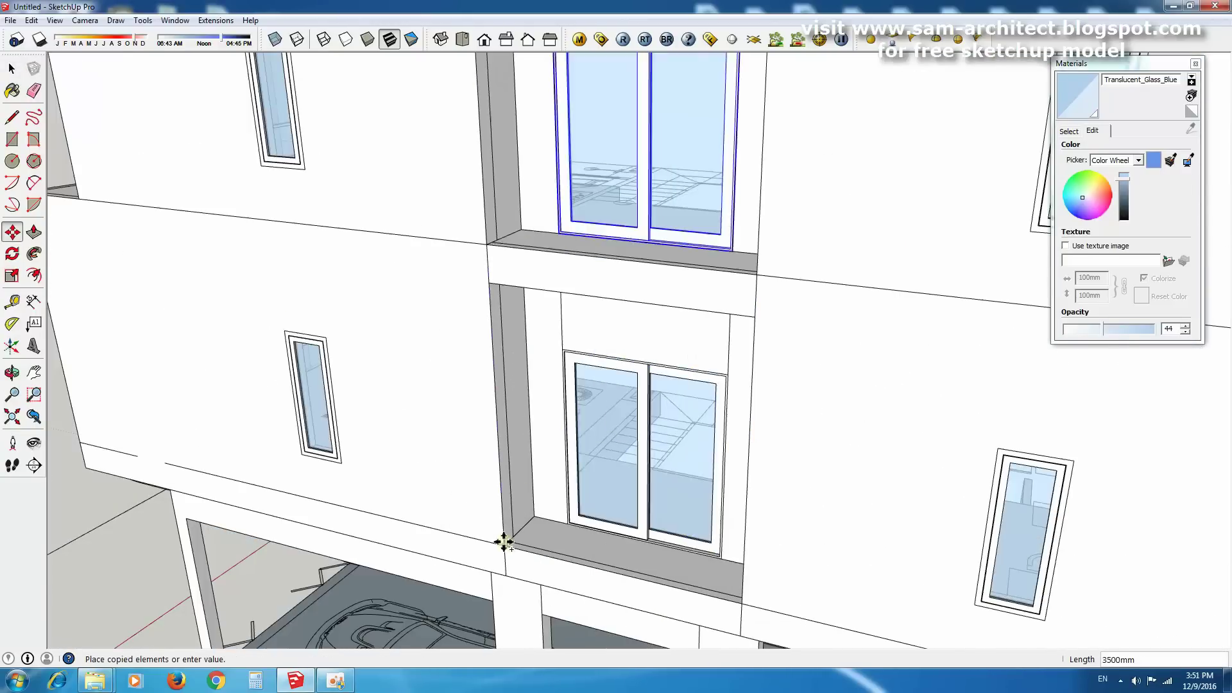
pyautogui.scroll(-3, 501, 540)
pyautogui.moveTo(501, 540)
pyautogui.mouseDown(button='middle')
pyautogui.moveTo(791, 381)
pyautogui.moveTo(668, 393)
pyautogui.mouseUp(button='middle')
pyautogui.scroll(3, 668, 393)
pyautogui.press('l')
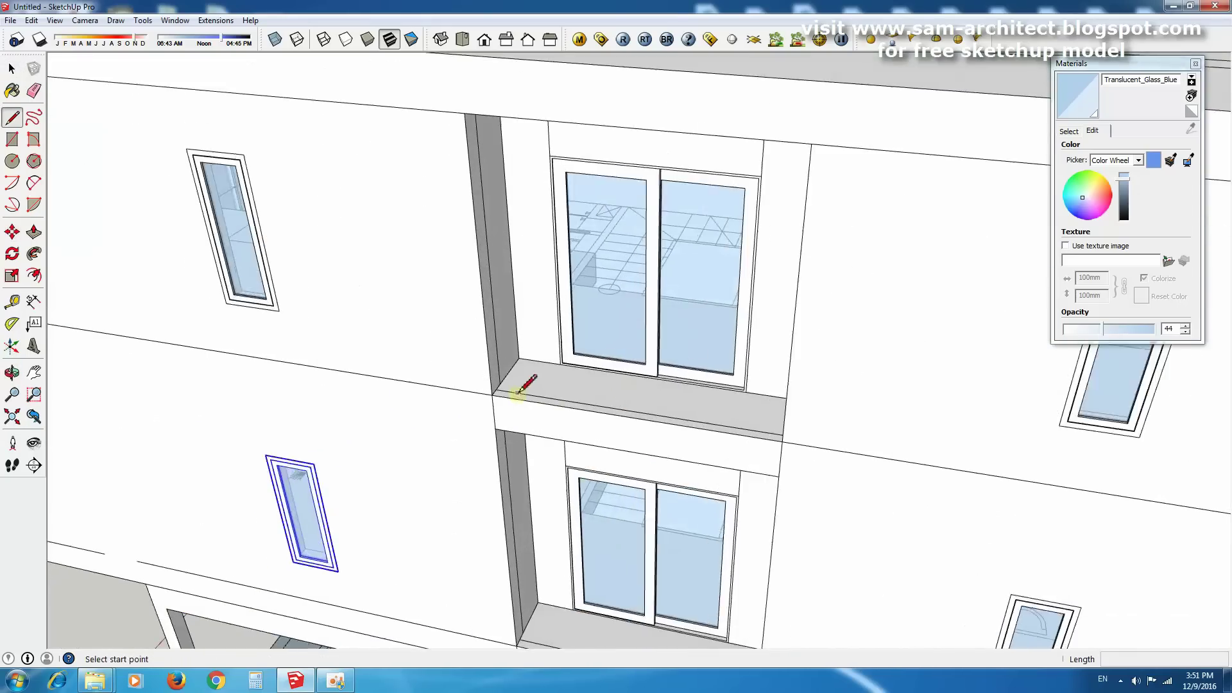
pyautogui.scroll(2, 494, 417)
# Draw short guide lines along the corner of the window sill.
pyautogui.moveTo(1122, 529)
pyautogui.mouseDown(button='middle')
pyautogui.moveTo(302, 448)
pyautogui.moveTo(838, 419)
pyautogui.moveTo(539, 443)
pyautogui.mouseUp(button='middle')
pyautogui.click(839, 419)
pyautogui.click(268, 483)
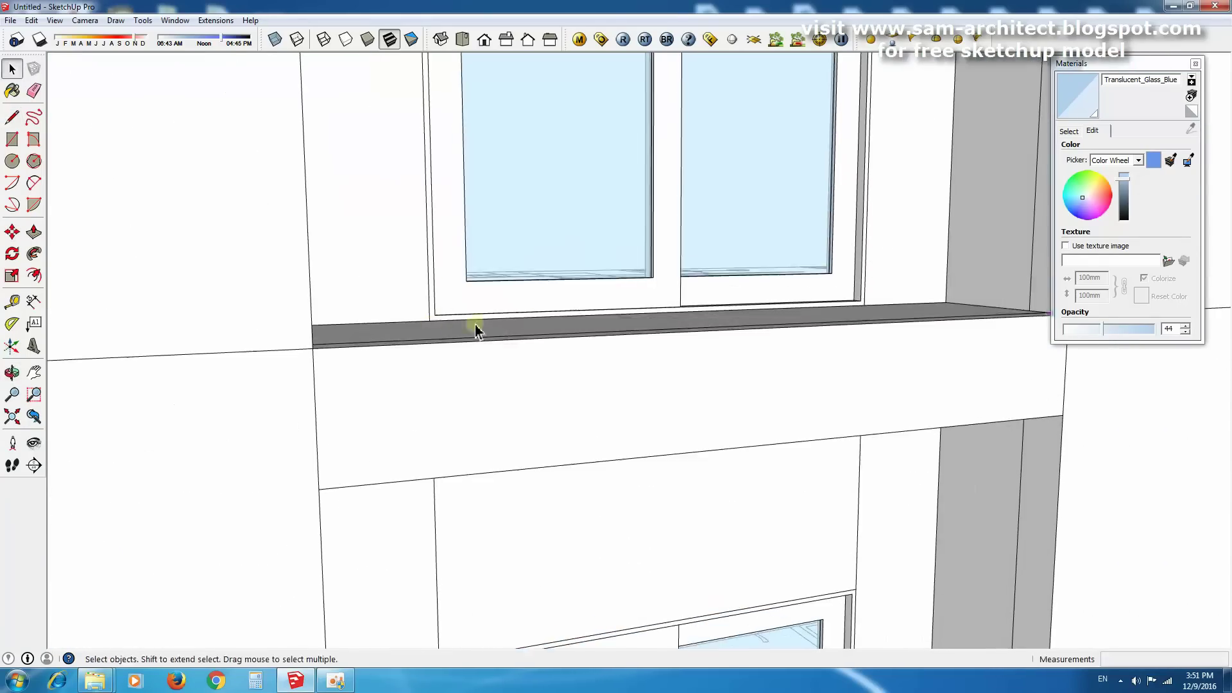
pyautogui.moveTo(268, 482); pyautogui.dragTo(316, 487, button='middle')
pyautogui.click(885, 417)
pyautogui.moveTo(885, 418)
pyautogui.mouseDown(button='middle')
pyautogui.moveTo(950, 429)
pyautogui.moveTo(375, 527)
pyautogui.mouseUp(button='middle')
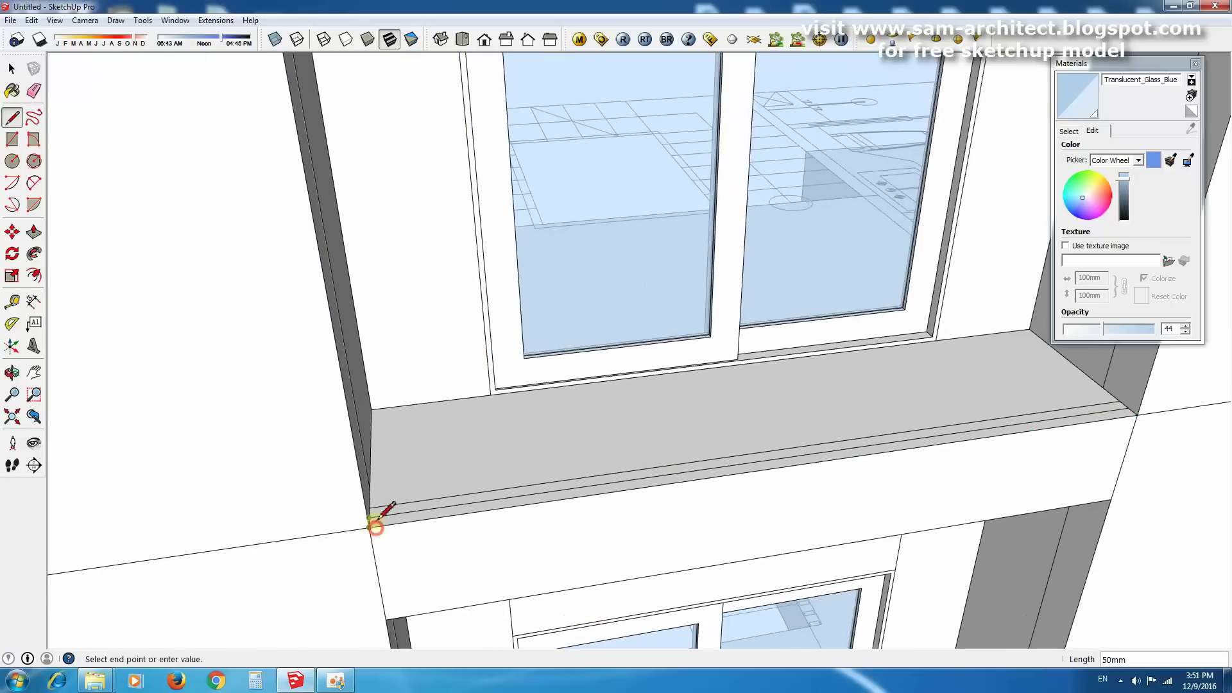
# Copy the sill strip 1000 up across the window.
pyautogui.press('Escape')
pyautogui.press('m')
pyautogui.moveTo(472, 459); pyautogui.dragTo(331, 463, button='middle')
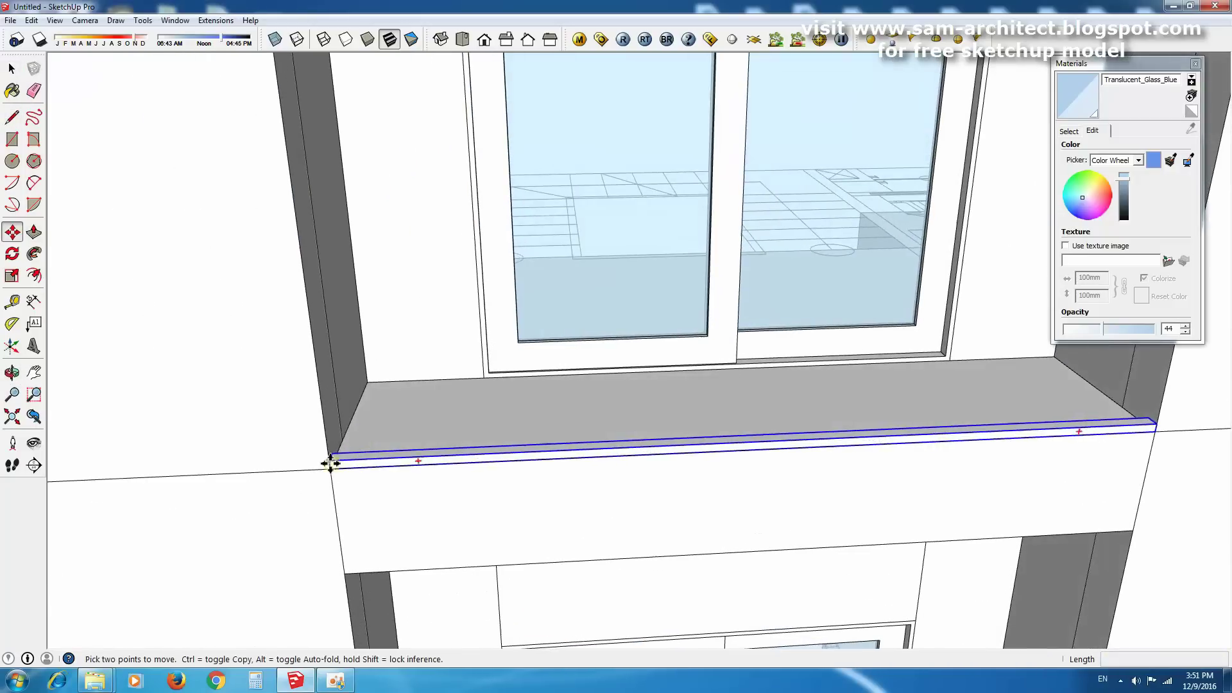
pyautogui.click(320, 415)
pyautogui.write('1000')
pyautogui.press('Return')
pyautogui.moveTo(320, 414)
pyautogui.mouseDown(button='middle')
pyautogui.moveTo(367, 437)
pyautogui.moveTo(709, 357)
pyautogui.moveTo(653, 389)
pyautogui.mouseUp(button='middle')
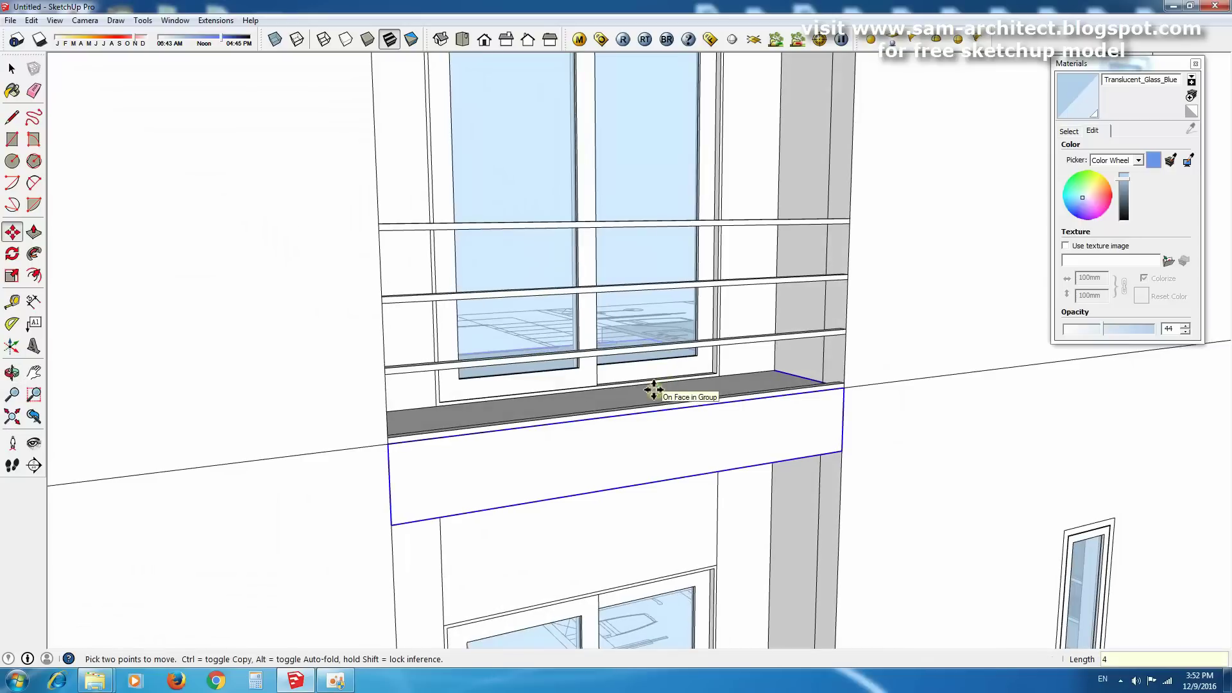
# Rotate the balcony-end sill piece 90° upright and push/pull it into a tall post.
pyautogui.click(794, 397)
pyautogui.scroll(3, 828, 379)
pyautogui.press('q')
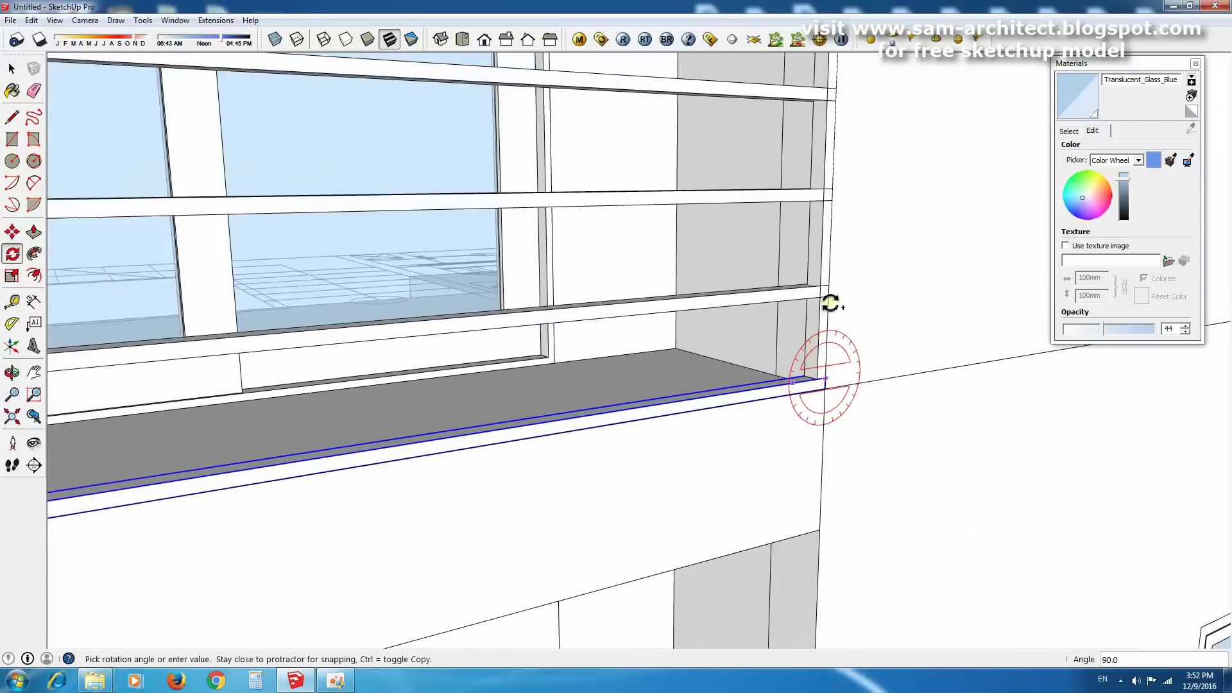
pyautogui.scroll(-5, 816, 374)
pyautogui.press('space')
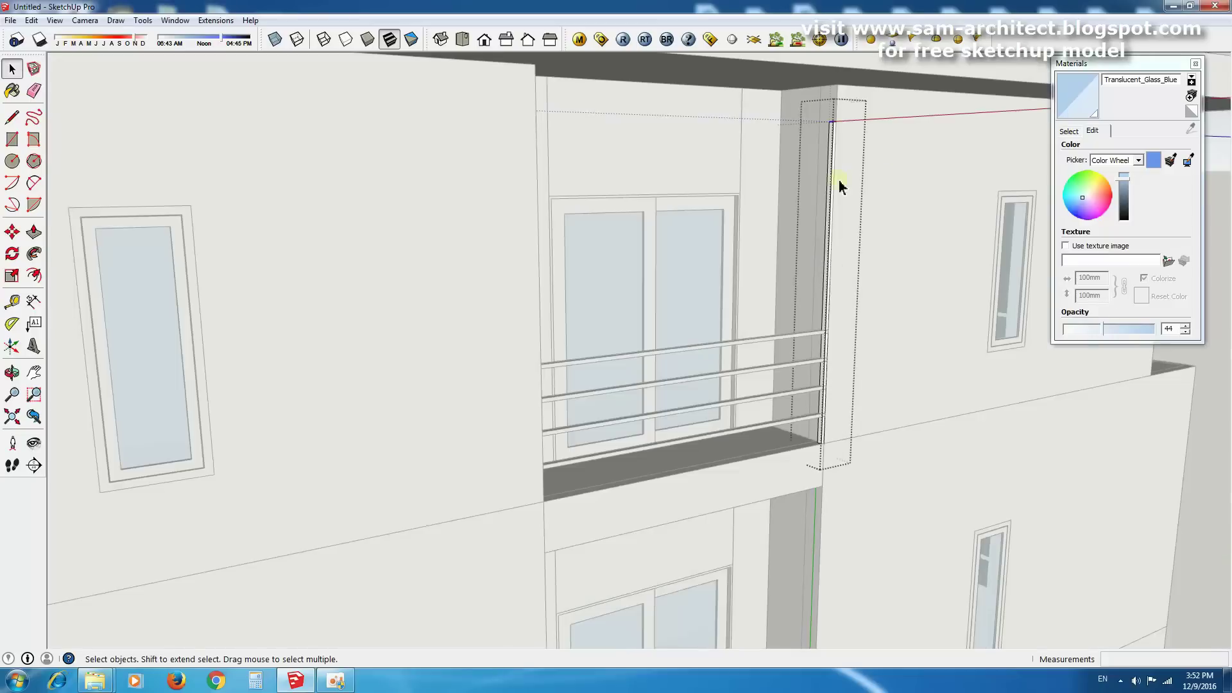
pyautogui.scroll(5, 828, 321)
pyautogui.press('p')
pyautogui.click(818, 360)
pyautogui.scroll(-5, 834, 347)
pyautogui.press('space')
pyautogui.scroll(3, 886, 311)
pyautogui.press('m')
pyautogui.scroll(-3, 423, 357)
# Orbit and zoom out to view the whole building.
pyautogui.moveTo(423, 357)
pyautogui.mouseDown(button='middle')
pyautogui.moveTo(876, 149)
pyautogui.moveTo(652, 143)
pyautogui.mouseUp(button='middle')
pyautogui.press('space')
pyautogui.scroll(2, 799, 395)
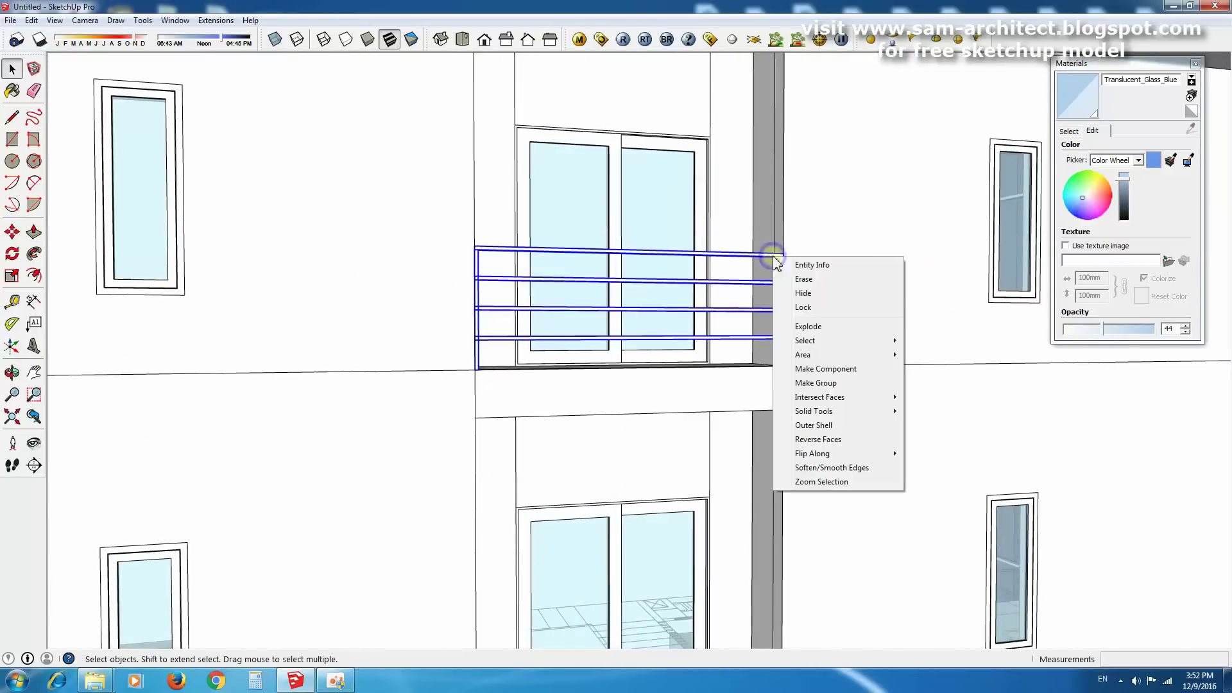
pyautogui.press('Escape')
pyautogui.scroll(-3, 798, 388)
pyautogui.scroll(-3, 789, 462)
pyautogui.scroll(-5, 902, 366)
pyautogui.press('space')
pyautogui.scroll(1, 667, 365)
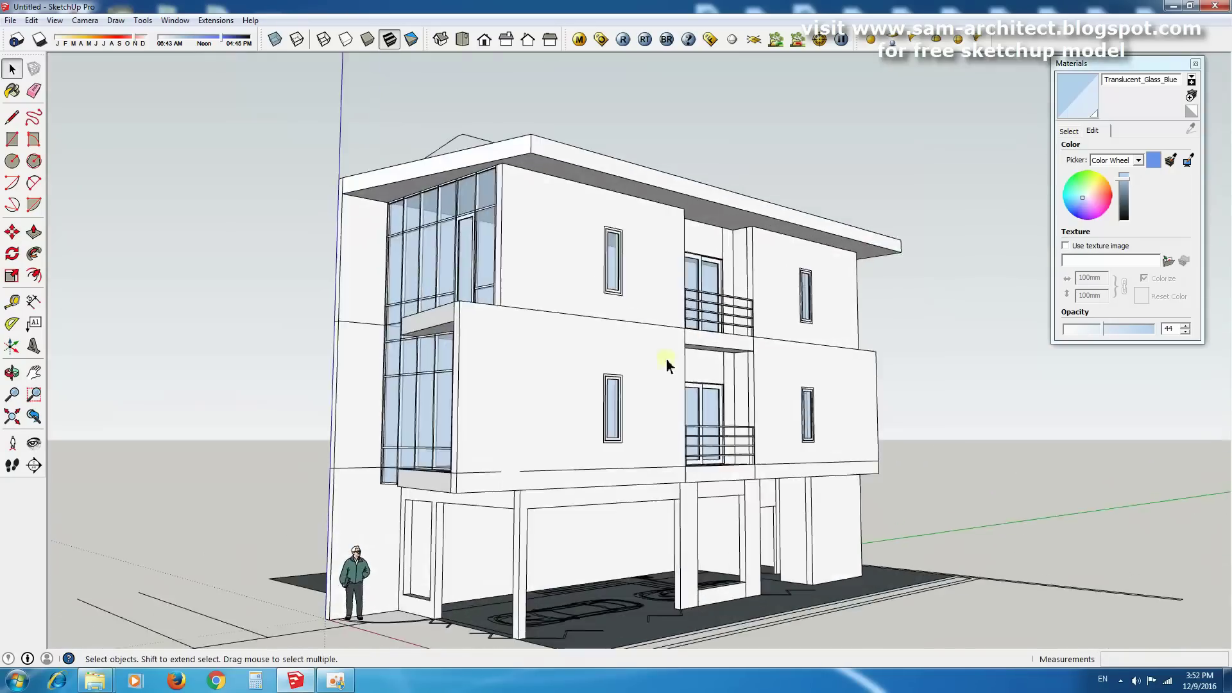
pyautogui.scroll(10, 668, 364)
# Draw edge lines along the front balcony slab from corner to corner.
pyautogui.press('l')
pyautogui.click(737, 521)
pyautogui.scroll(3, 898, 465)
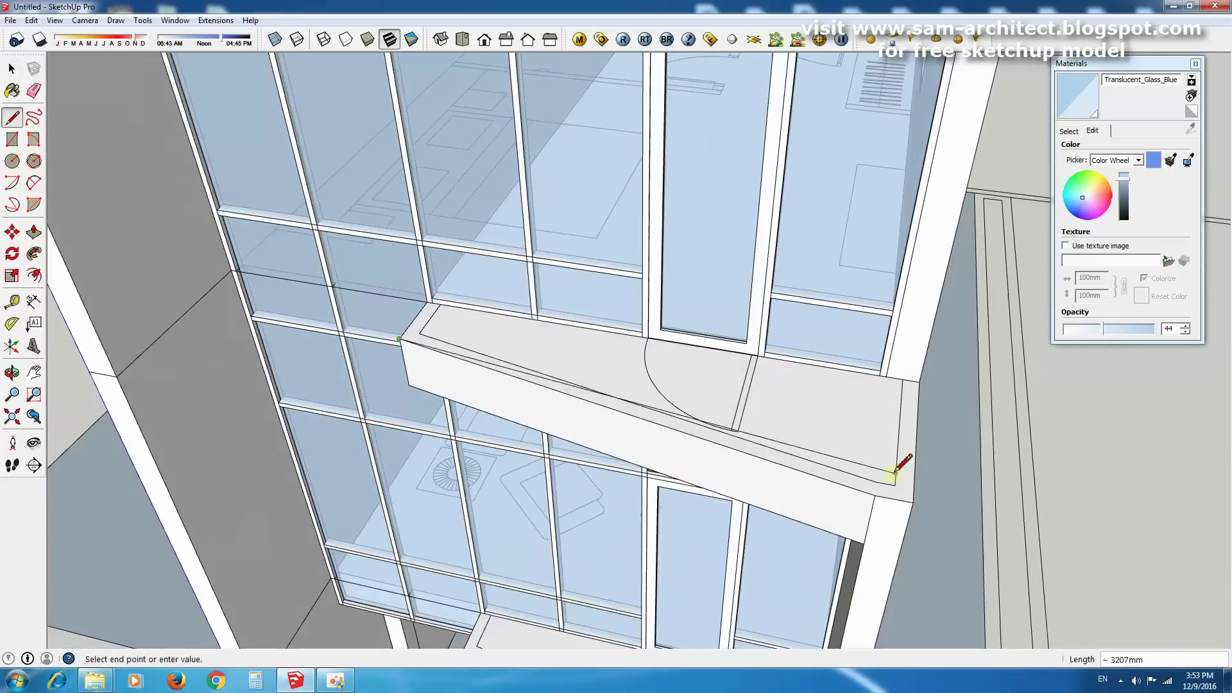
pyautogui.click(897, 472)
pyautogui.scroll(-2, 899, 481)
pyautogui.click(906, 403)
pyautogui.press('space')
pyautogui.scroll(2, 907, 417)
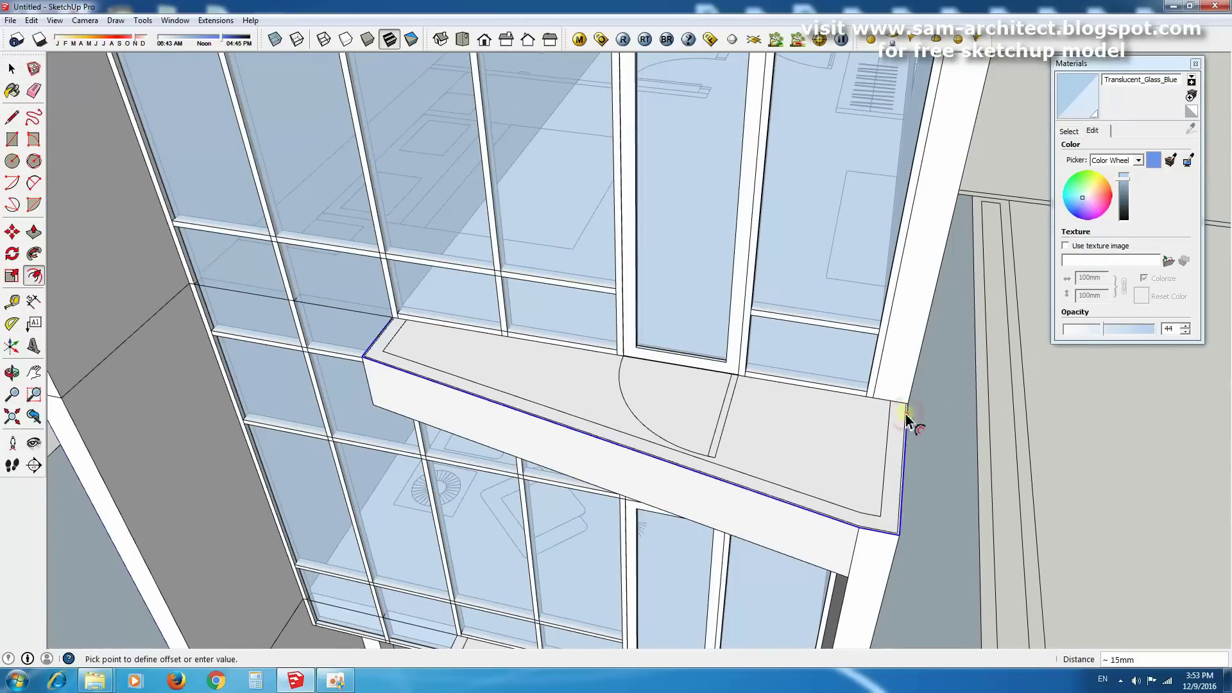
# Push/pull the slab edge strip up into a raised curb.
pyautogui.scroll(1, 905, 404)
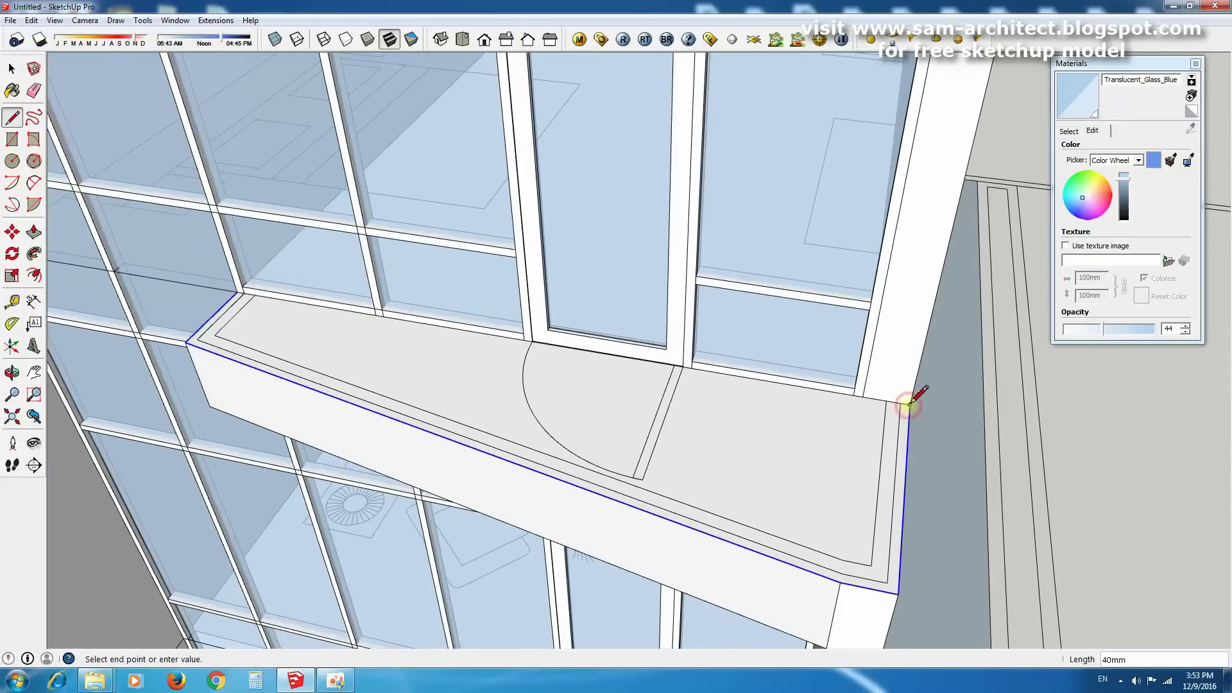
pyautogui.scroll(3, 242, 276)
pyautogui.press('p')
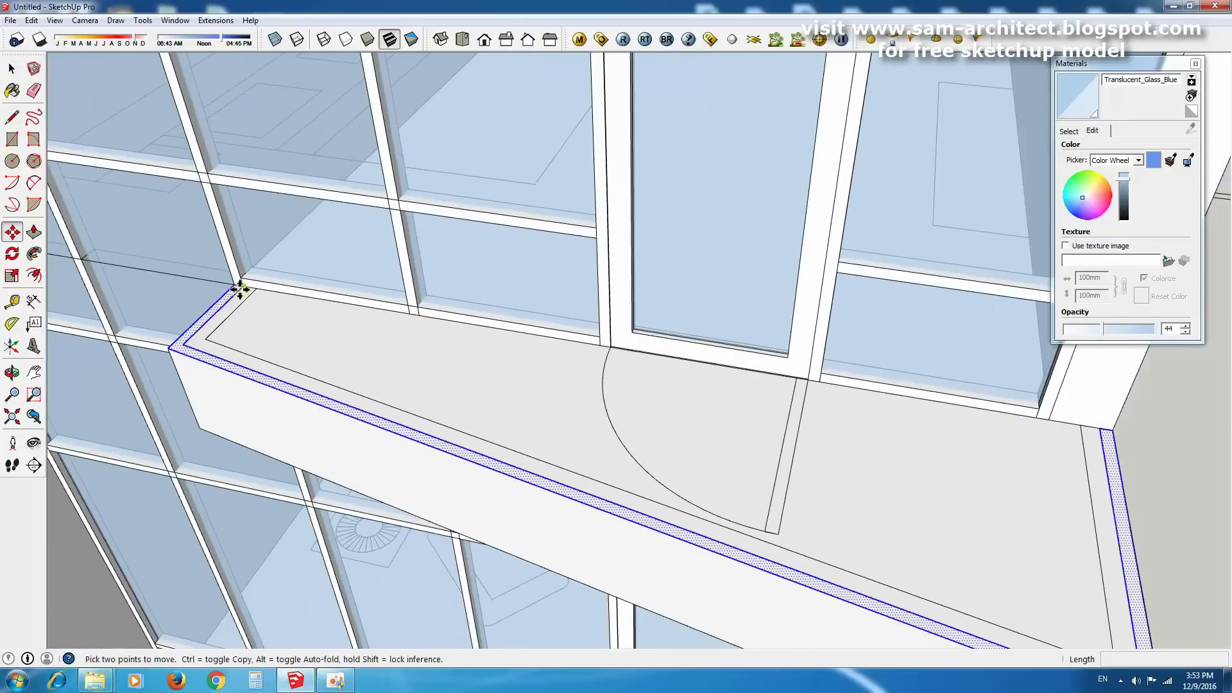
pyautogui.scroll(-3, 233, 268)
pyautogui.press('p')
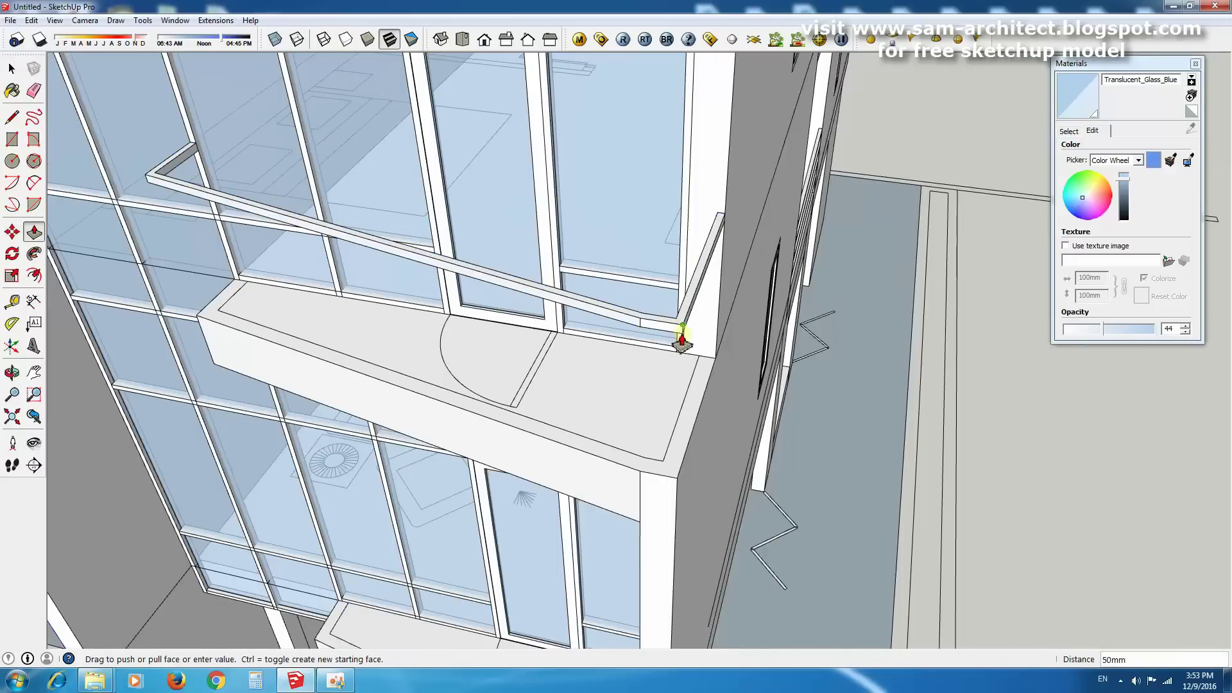
pyautogui.press('Return')
pyautogui.scroll(-5, 681, 344)
pyautogui.press('space')
pyautogui.rightClick(714, 219)
pyautogui.press('Escape')
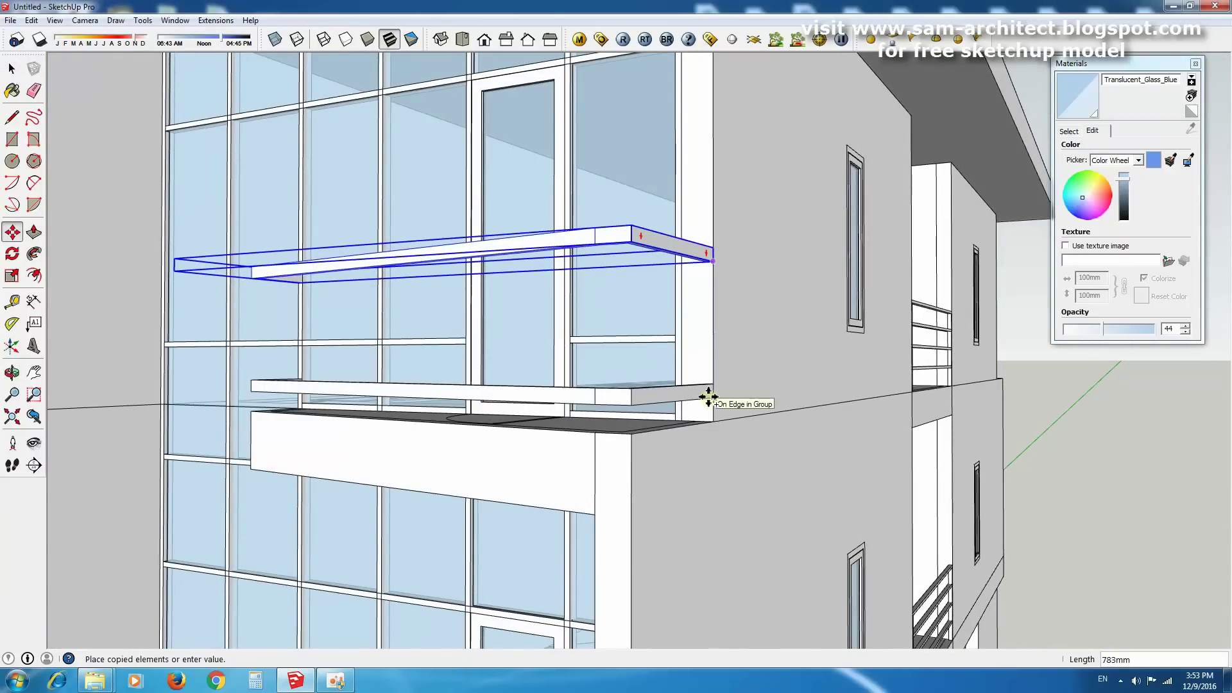
# Extrude the thin strip face at the balcony slab corner.
pyautogui.moveTo(708, 398); pyautogui.dragTo(770, 289, button='middle')
pyautogui.scroll(3, 765, 441)
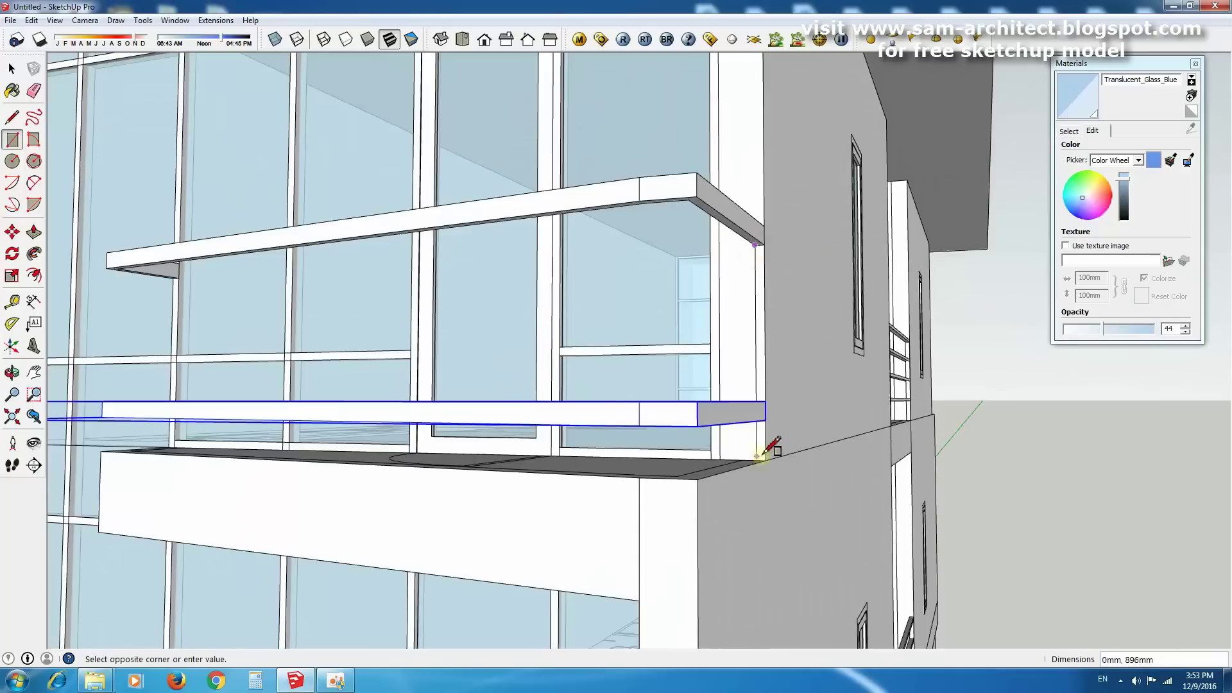
pyautogui.press('p')
pyautogui.scroll(2, 748, 421)
pyautogui.click(747, 424)
pyautogui.moveTo(746, 429)
pyautogui.mouseDown(button='middle')
pyautogui.moveTo(737, 460)
pyautogui.moveTo(671, 500)
pyautogui.mouseUp(button='middle')
pyautogui.press('space')
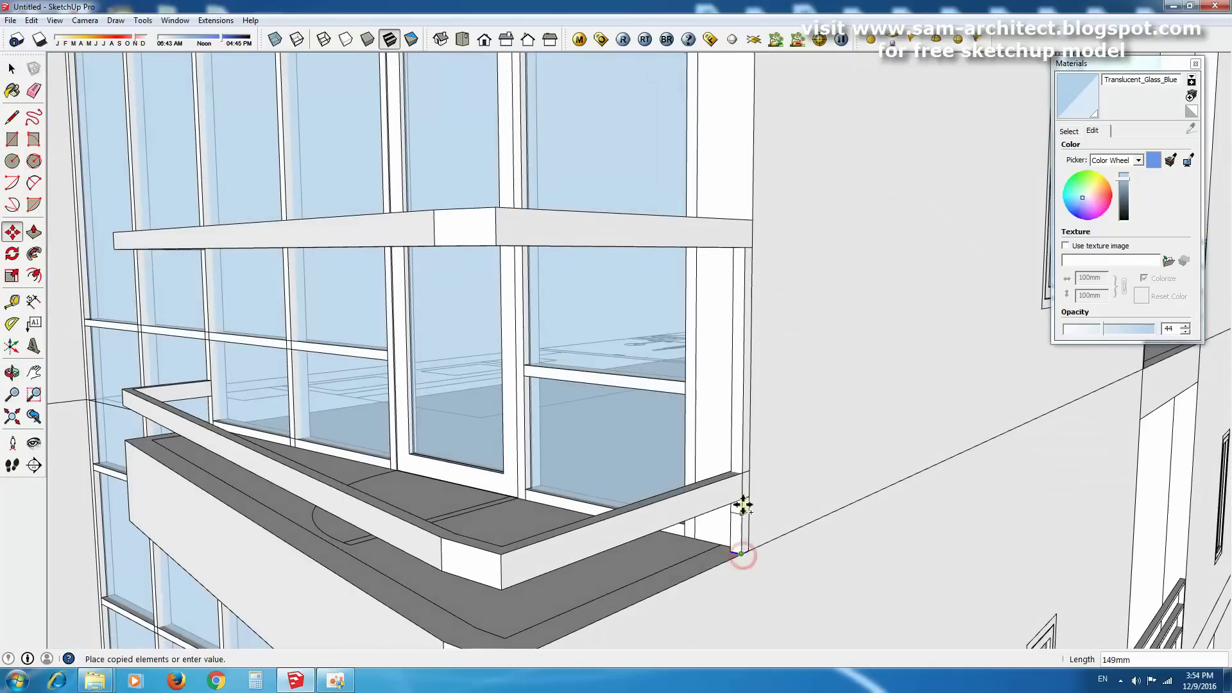
pyautogui.press('p')
pyautogui.scroll(2, 738, 468)
pyautogui.scroll(2, 728, 463)
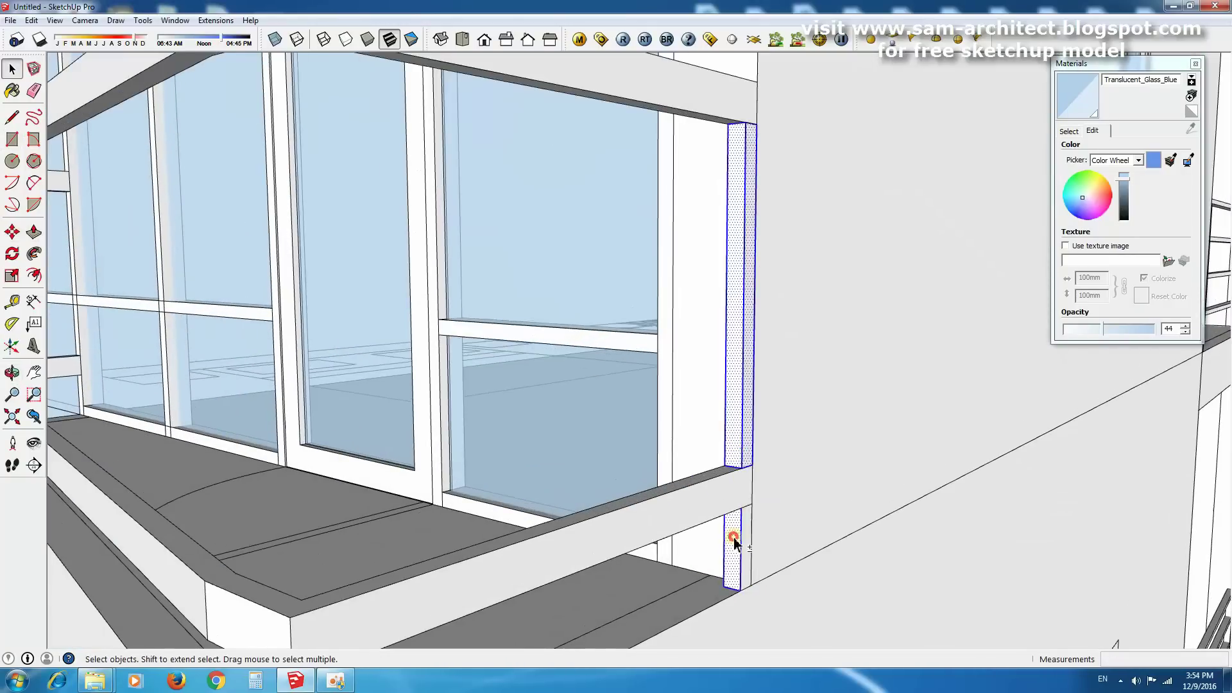
pyautogui.scroll(-3, 735, 542)
pyautogui.scroll(1, 769, 492)
# Review the whole balcony and select its horizontal rail.
pyautogui.moveTo(519, 523)
pyautogui.mouseDown(button='middle')
pyautogui.moveTo(633, 537)
pyautogui.moveTo(468, 468)
pyautogui.mouseUp(button='middle')
pyautogui.scroll(3, 539, 432)
pyautogui.scroll(-5, 536, 430)
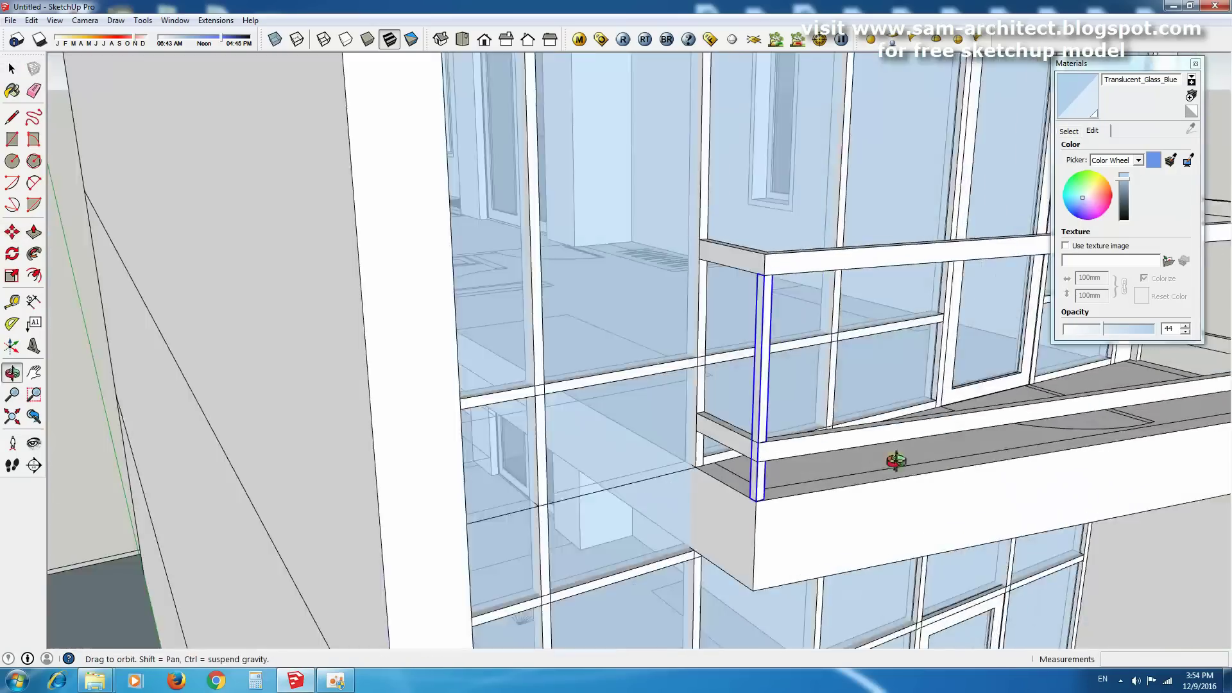
pyautogui.moveTo(888, 459); pyautogui.dragTo(575, 426, button='middle')
pyautogui.press('space')
pyautogui.click(629, 456)
pyautogui.scroll(3, 670, 378)
pyautogui.moveTo(669, 378); pyautogui.dragTo(639, 421, button='middle')
# Move-copy the selected rail down onto the lower front balcony.
pyautogui.press('m')
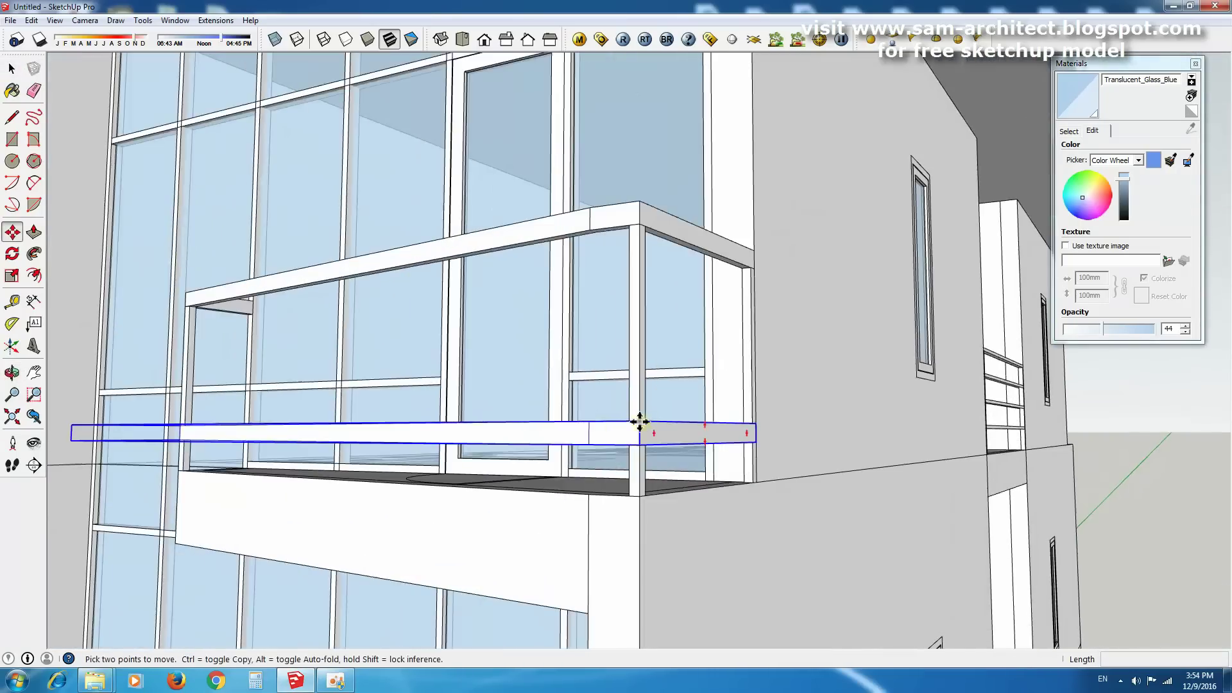
pyautogui.scroll(-5, 641, 320)
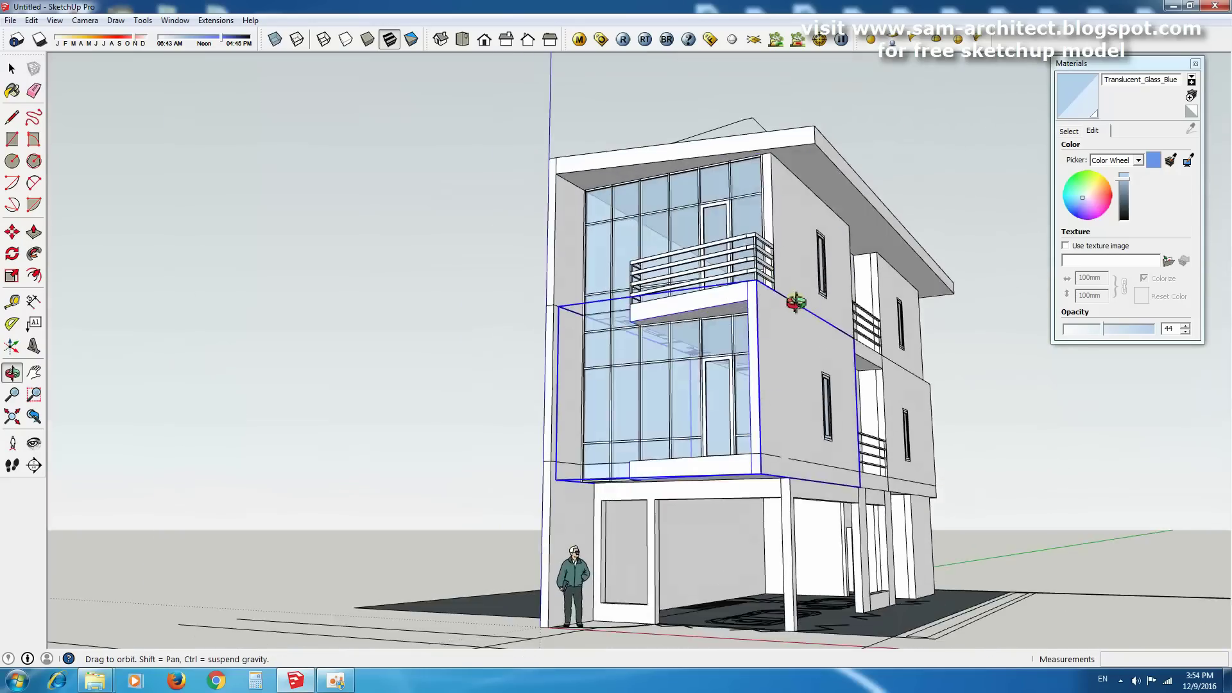
pyautogui.scroll(5, 757, 282)
pyautogui.scroll(-3, 722, 286)
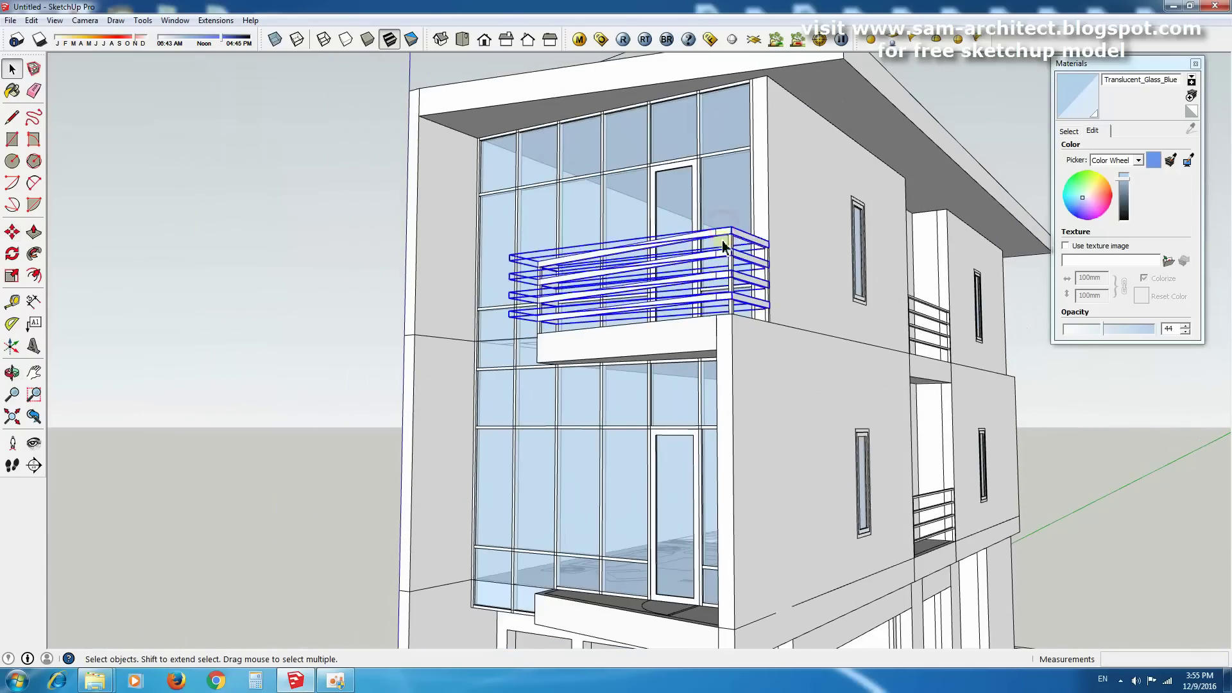
pyautogui.moveTo(723, 246); pyautogui.dragTo(597, 440, button='middle')
pyautogui.click(710, 542)
# Push/pull a face of the lower balcony railing.
pyautogui.press('space')
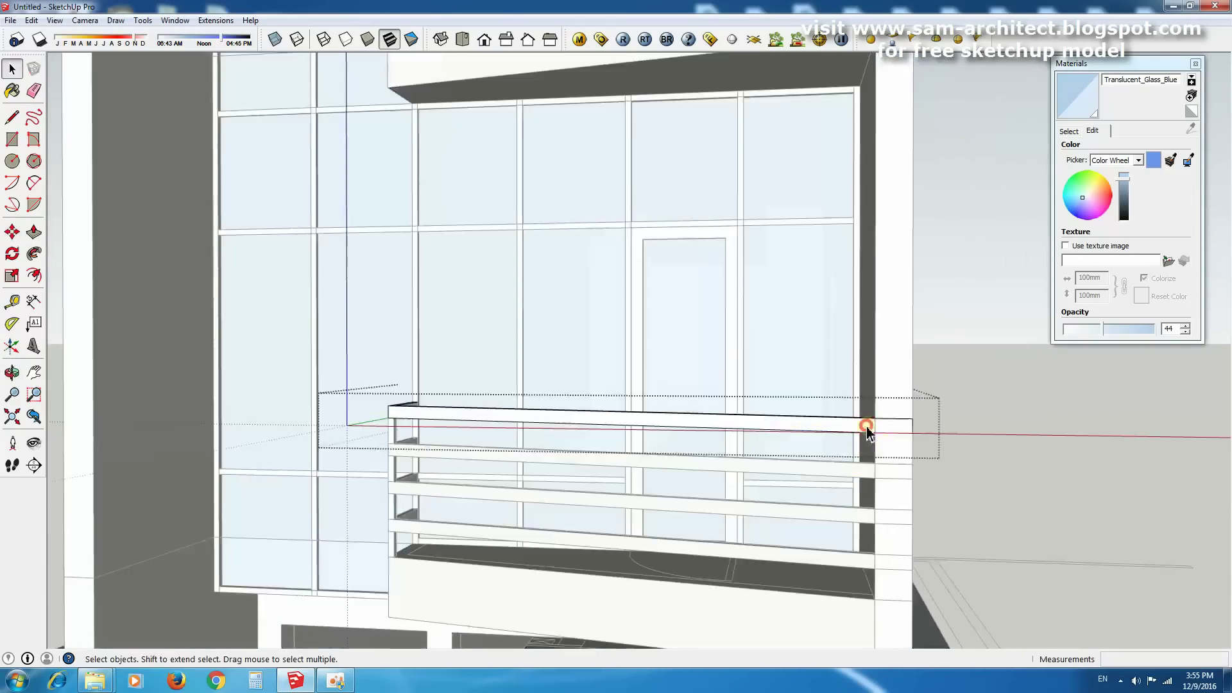
pyautogui.scroll(3, 809, 397)
pyautogui.press('p')
pyautogui.scroll(4, 866, 468)
pyautogui.press('space')
pyautogui.scroll(-2, 856, 484)
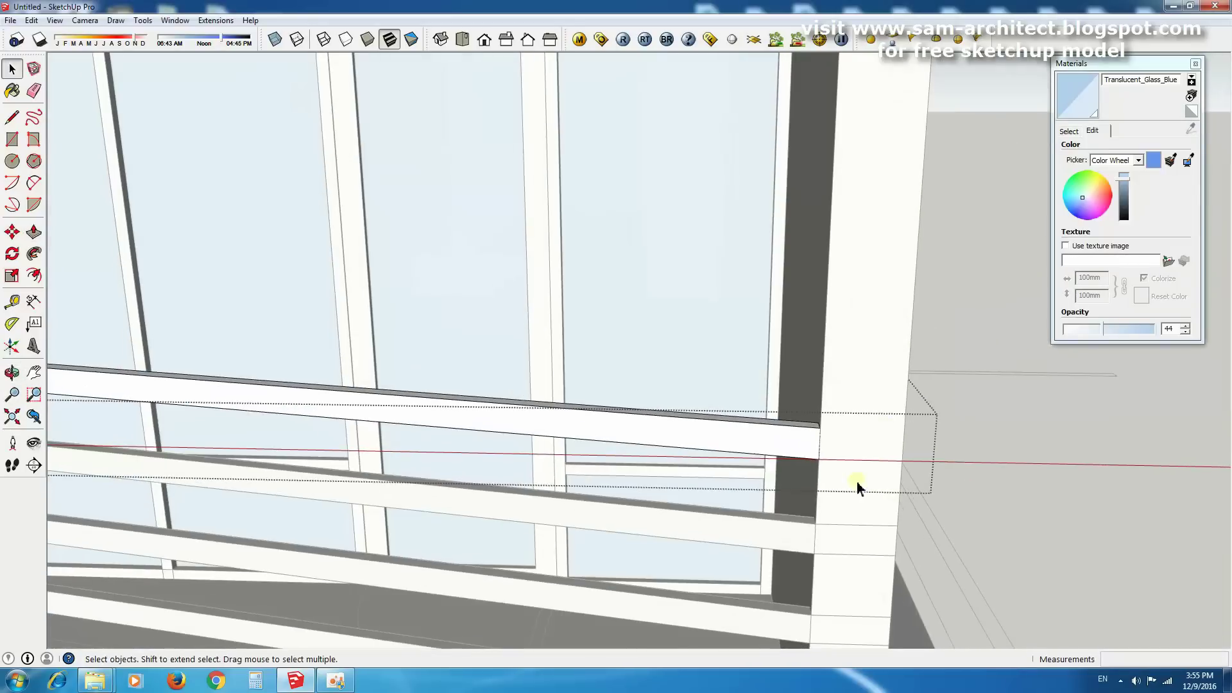
pyautogui.scroll(-3, 839, 336)
pyautogui.scroll(-2, 875, 434)
pyautogui.scroll(3, 751, 360)
# Select the top balcony rail and move the post to the rail's end.
pyautogui.click(751, 359)
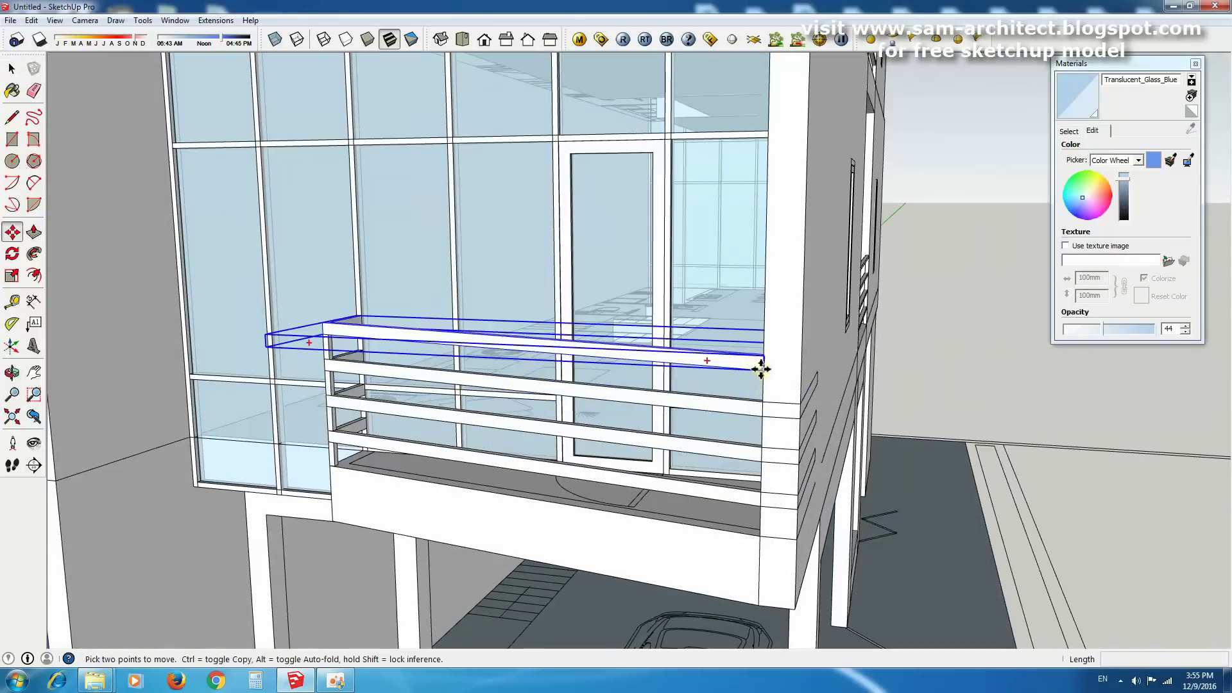
pyautogui.scroll(-3, 751, 457)
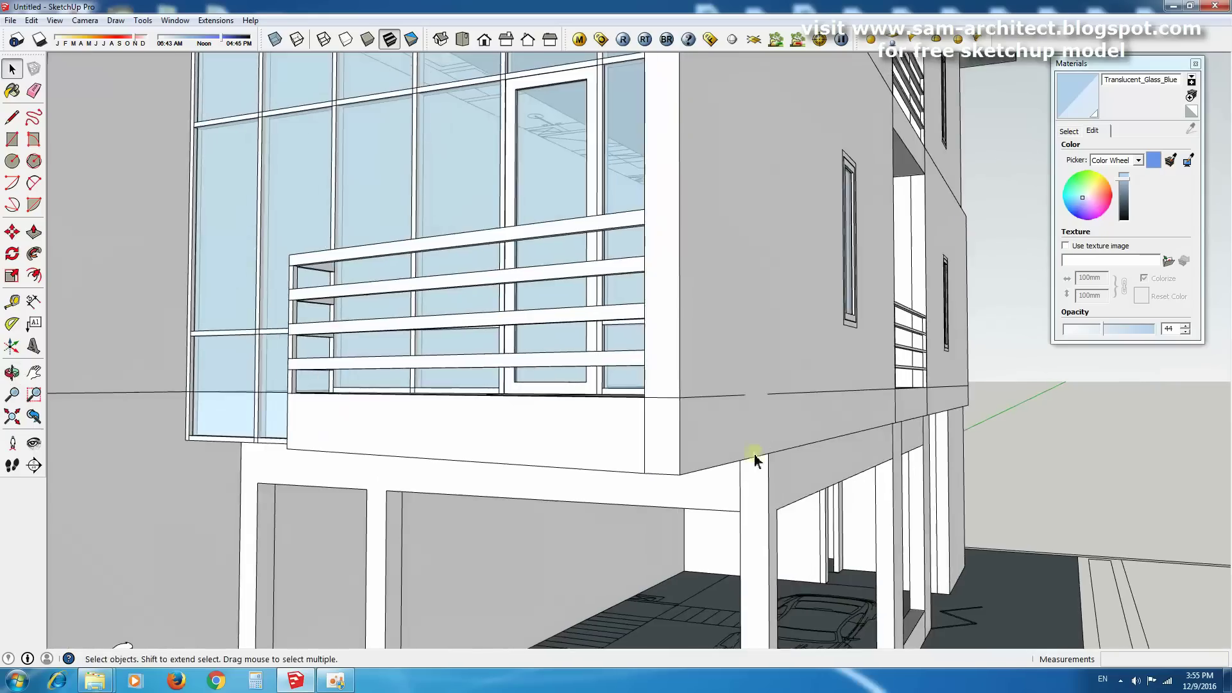
pyautogui.scroll(2, 1012, 490)
pyautogui.scroll(2, 630, 467)
pyautogui.scroll(2, 638, 433)
pyautogui.press('m')
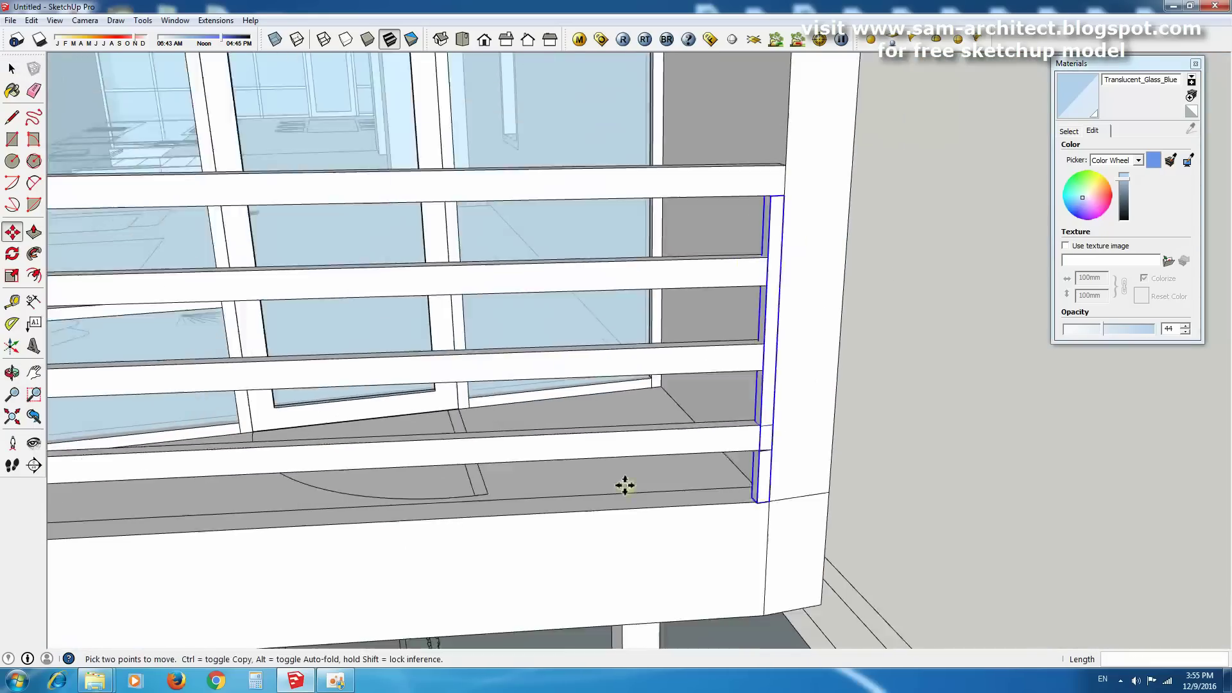
pyautogui.press('space')
# Orbit from the side balconies around to the glass front.
pyautogui.scroll(-3, 687, 274)
pyautogui.moveTo(506, 498)
pyautogui.mouseDown(button='middle')
pyautogui.moveTo(748, 417)
pyautogui.moveTo(968, 418)
pyautogui.mouseUp(button='middle')
pyautogui.scroll(3, 666, 486)
pyautogui.scroll(-3, 666, 485)
pyautogui.moveTo(586, 418)
pyautogui.mouseDown(button='middle')
pyautogui.moveTo(649, 424)
pyautogui.moveTo(713, 453)
pyautogui.mouseUp(button='middle')
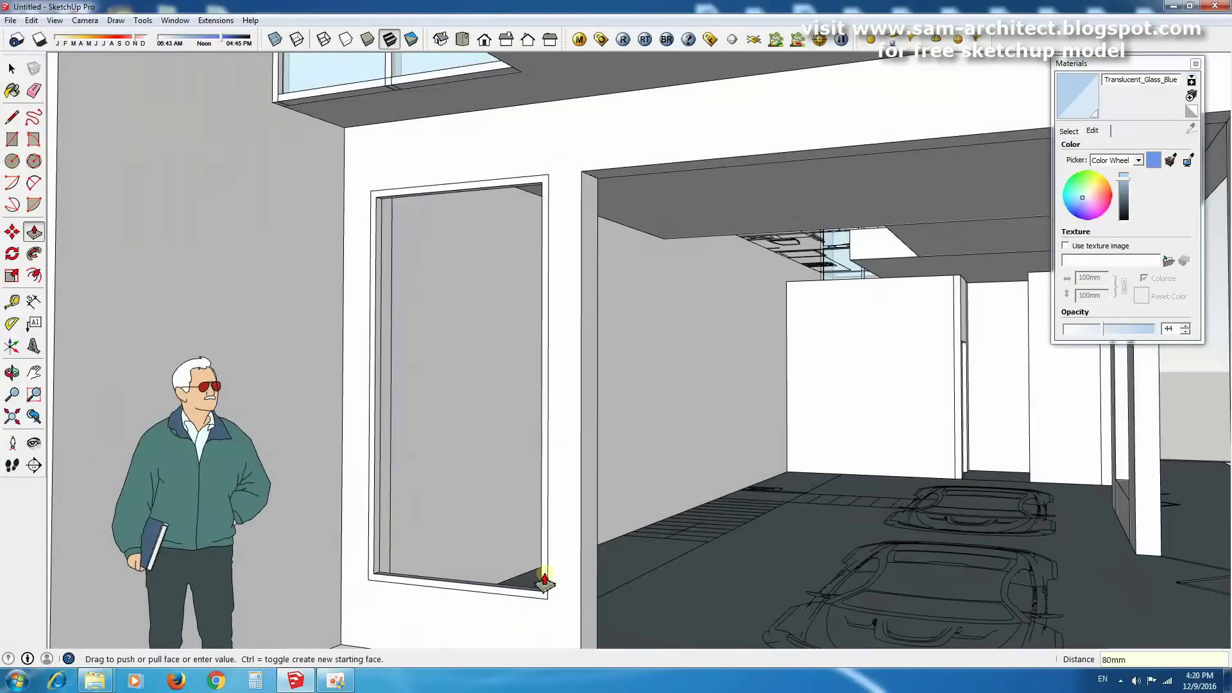
# Draw a rectangle in the ground-floor door opening and push the frame 80mm.
pyautogui.press('r')
pyautogui.scroll(3, 474, 199)
pyautogui.click(268, 195)
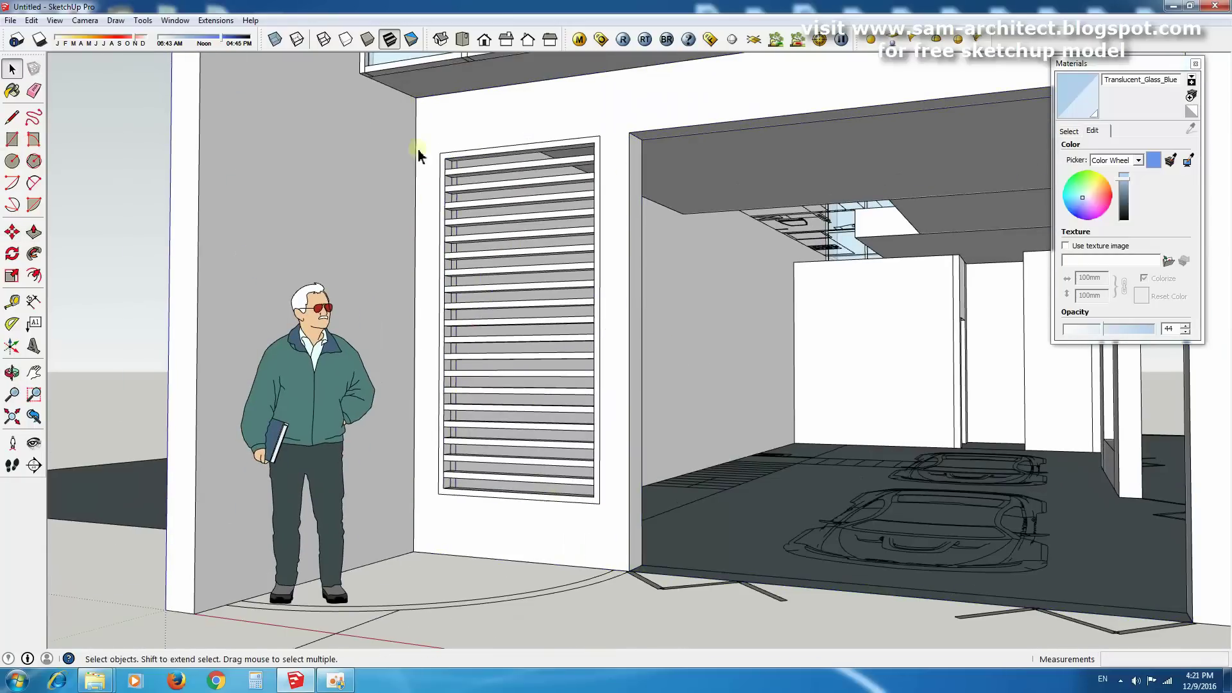
pyautogui.scroll(5, 637, 270)
pyautogui.scroll(5, 289, 353)
# Move-copy slats down the frame to form horizontal louvers.
pyautogui.press('m')
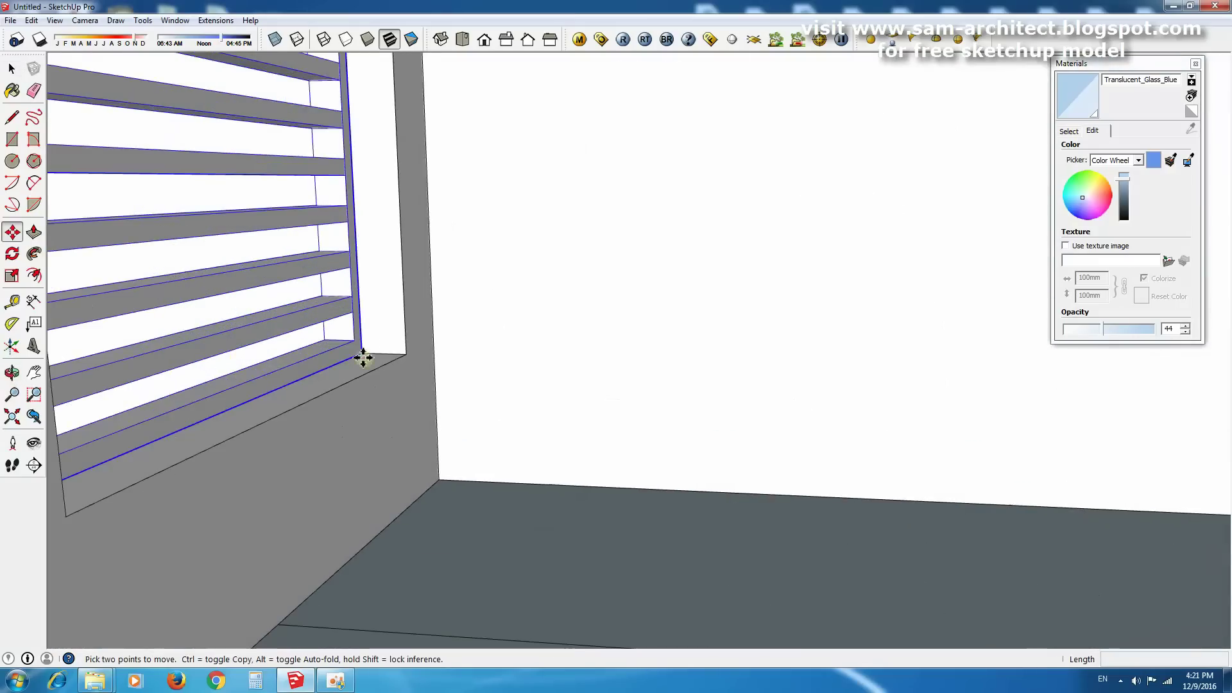
pyautogui.scroll(-10, 494, 314)
pyautogui.moveTo(611, 366); pyautogui.dragTo(674, 426, button='middle')
pyautogui.scroll(5, 627, 407)
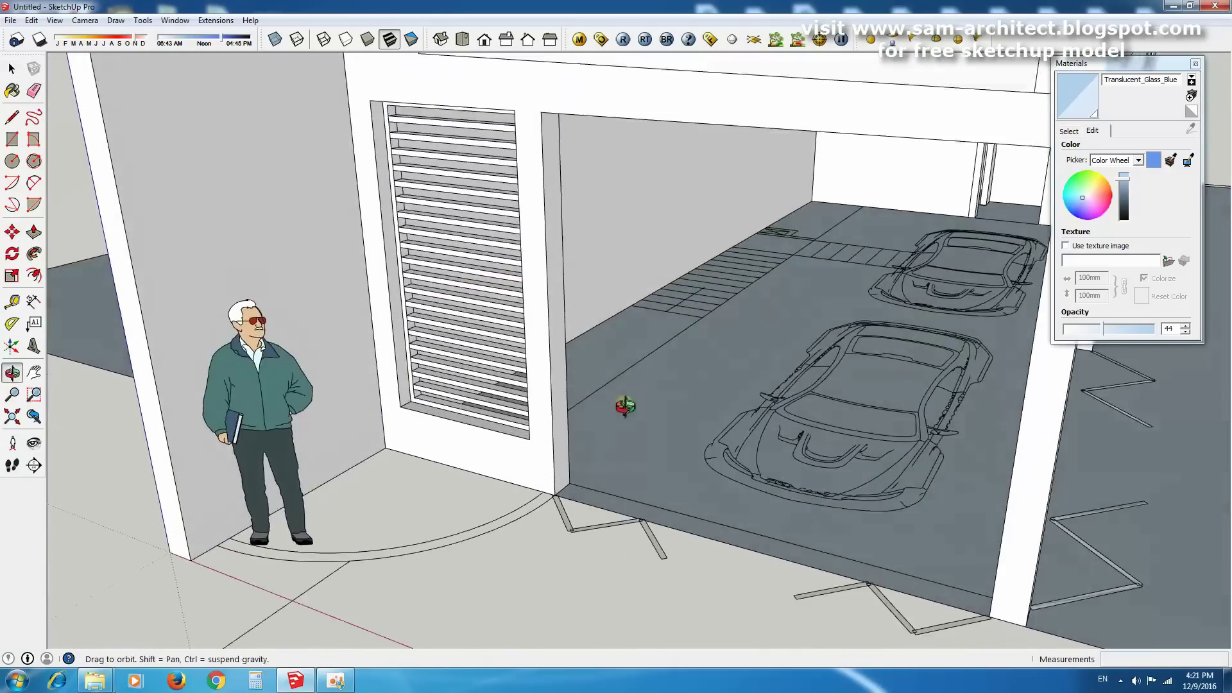
pyautogui.scroll(5, 534, 500)
pyautogui.press('space')
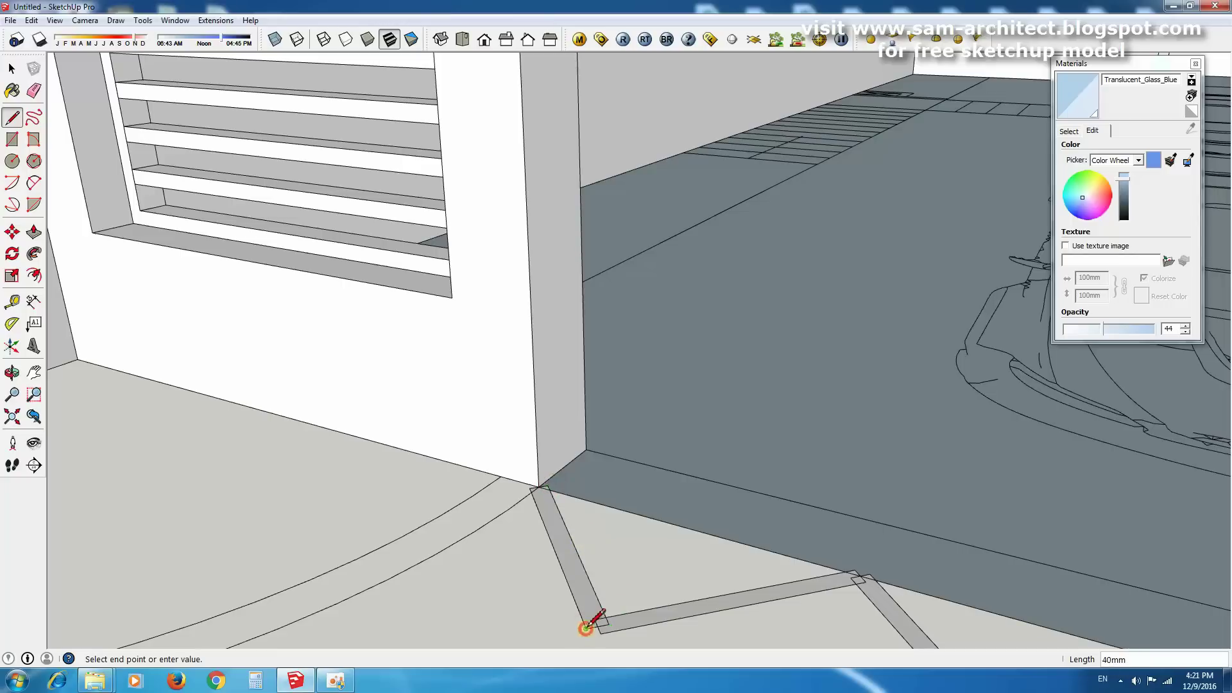
# Finish rotating the floor strip 45 degrees about the wall corner.
pyautogui.moveTo(539, 485); pyautogui.dragTo(553, 528)
pyautogui.scroll(2, 545, 507)
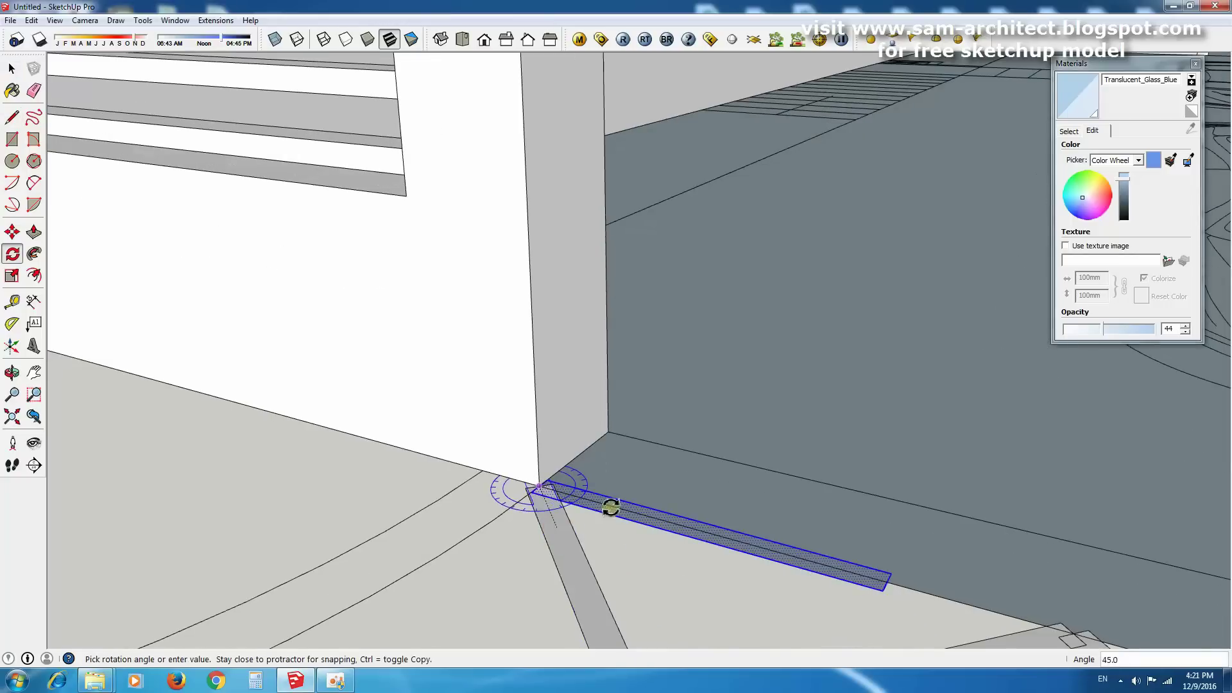
pyautogui.click(610, 508)
pyautogui.press('space')
pyautogui.scroll(-5, 710, 426)
pyautogui.scroll(2, 767, 138)
pyautogui.scroll(3, 667, 414)
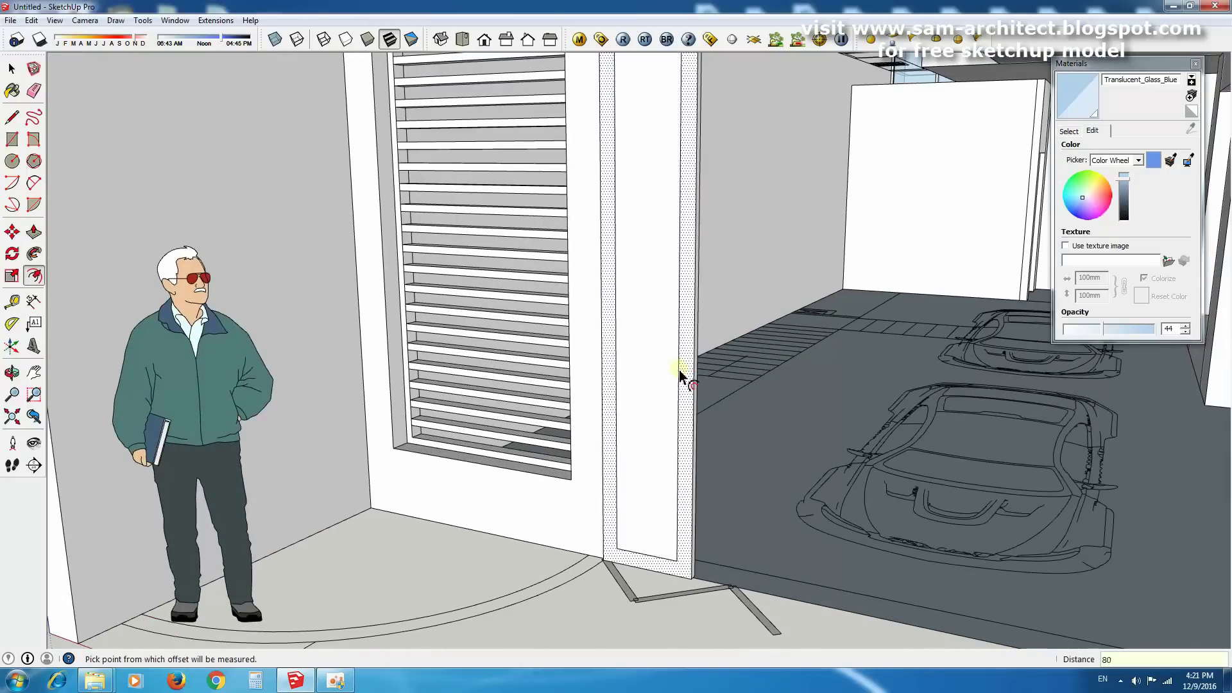
# Push the panel face in to leave a door frame, and group the frame.
pyautogui.click(695, 443)
pyautogui.press('space')
pyautogui.scroll(-2, 692, 457)
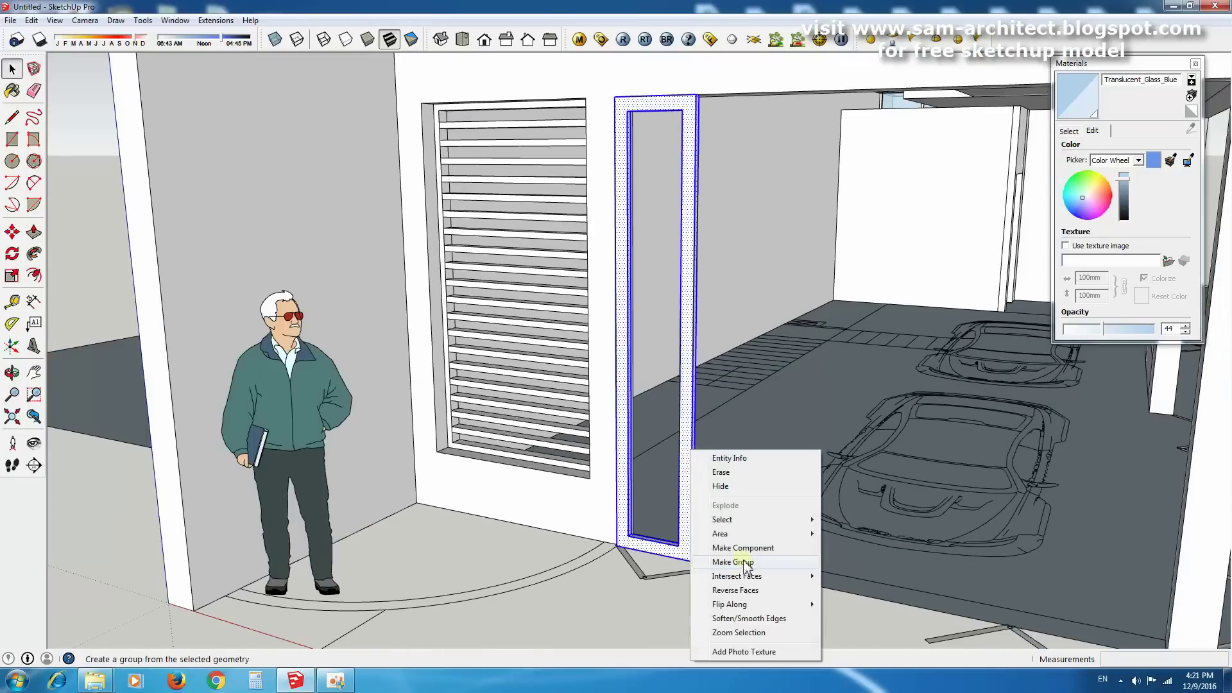
pyautogui.click(747, 562)
pyautogui.scroll(3, 616, 221)
pyautogui.scroll(2, 481, 242)
pyautogui.scroll(2, 507, 220)
pyautogui.scroll(2, 503, 199)
# Draw a strip along the frame's top and copy it down to the frame bottom.
pyautogui.press('r')
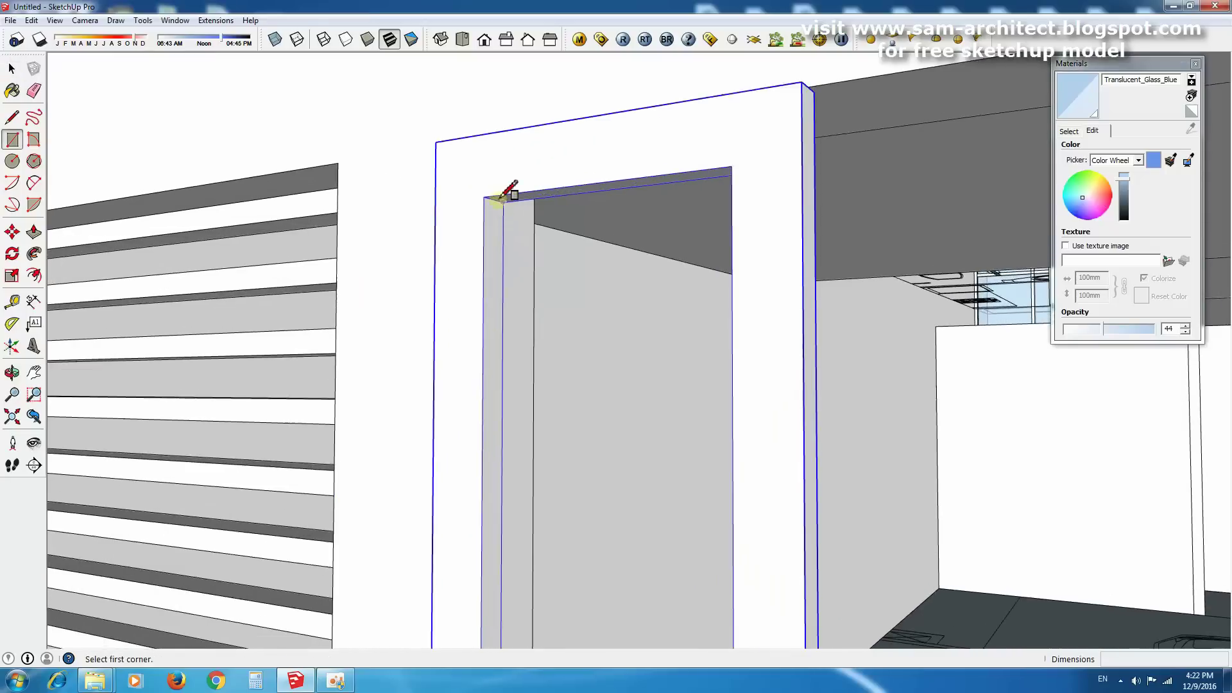
pyautogui.click(498, 198)
pyautogui.scroll(2, 499, 199)
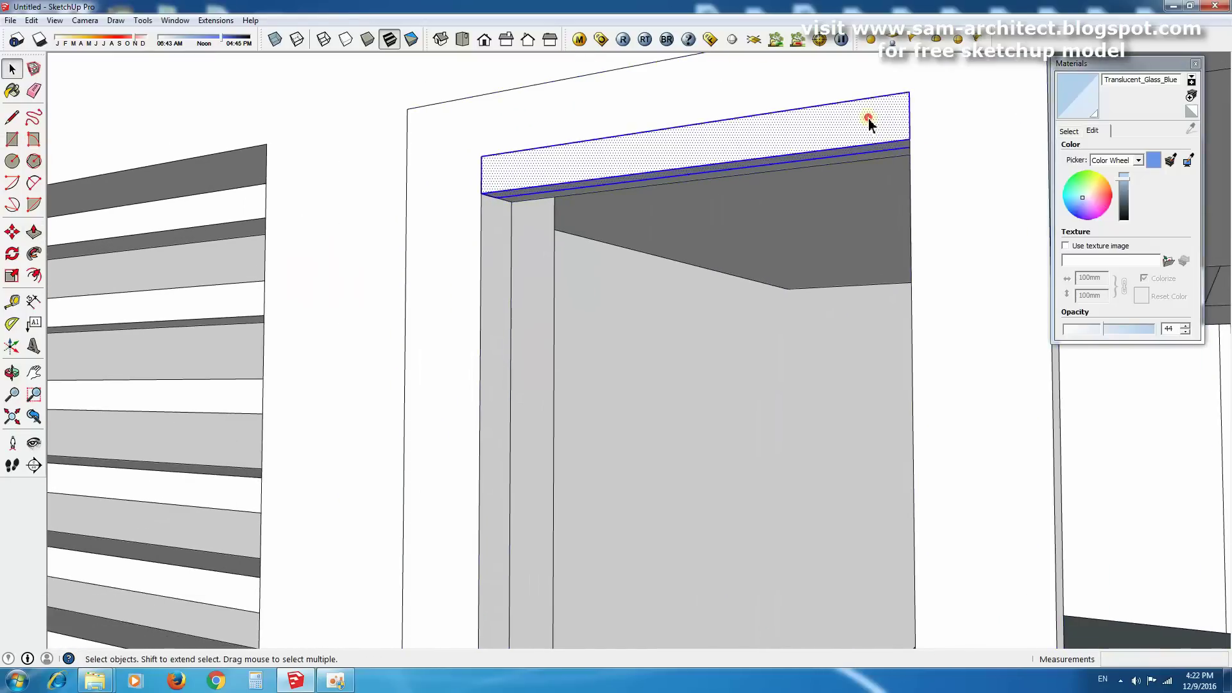
pyautogui.press('m')
pyautogui.scroll(-3, 898, 161)
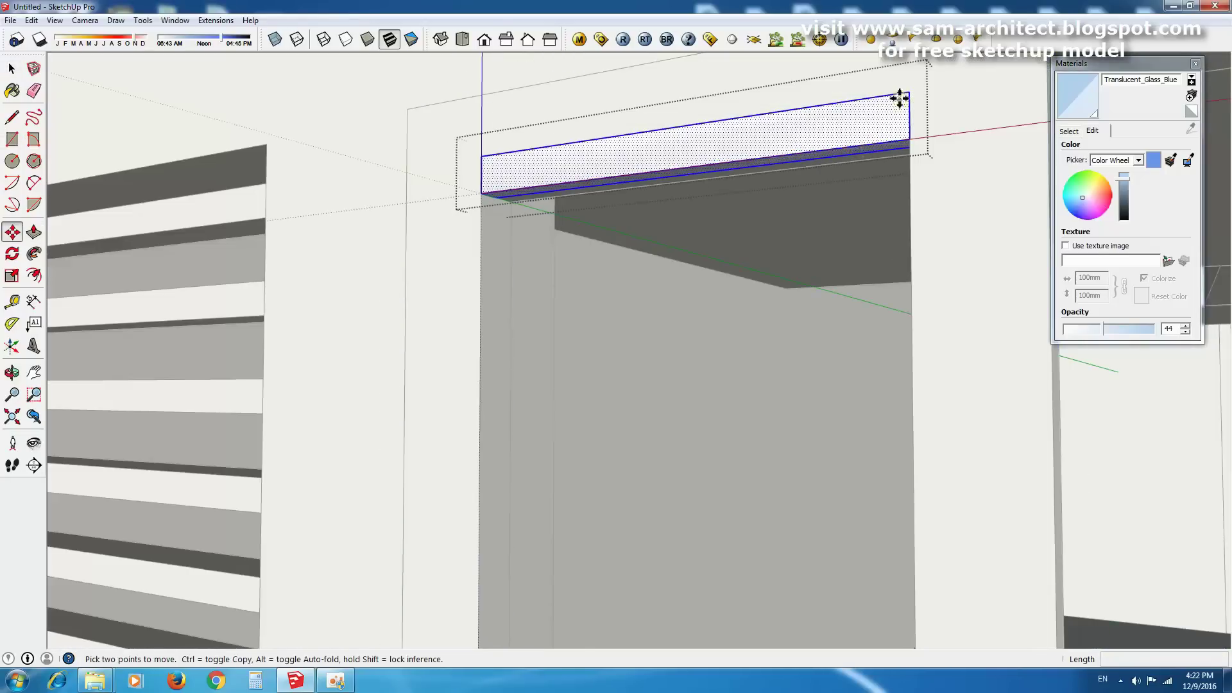
pyautogui.click(899, 99)
pyautogui.press('ctrl')
pyautogui.scroll(-3, 898, 192)
pyautogui.scroll(5, 900, 354)
pyautogui.click(878, 380)
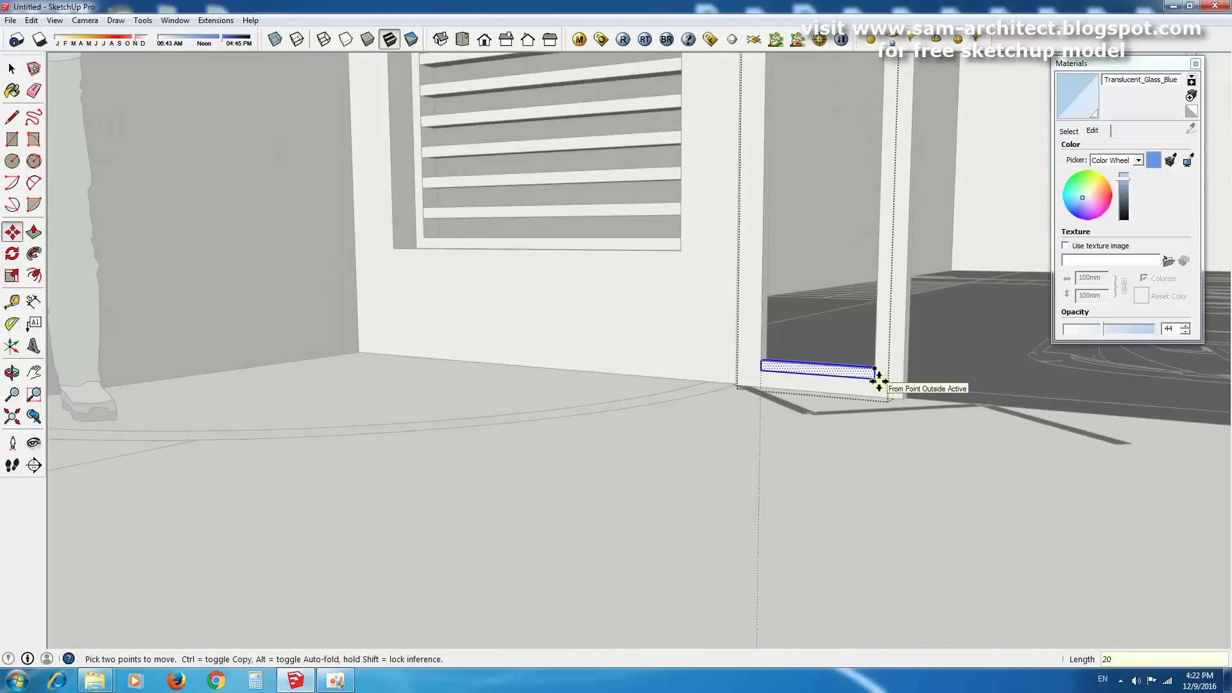
# Array 30 evenly spaced louver slats between the top and bottom strips.
pyautogui.write('/30')
pyautogui.press('Return')
pyautogui.scroll(-5, 838, 354)
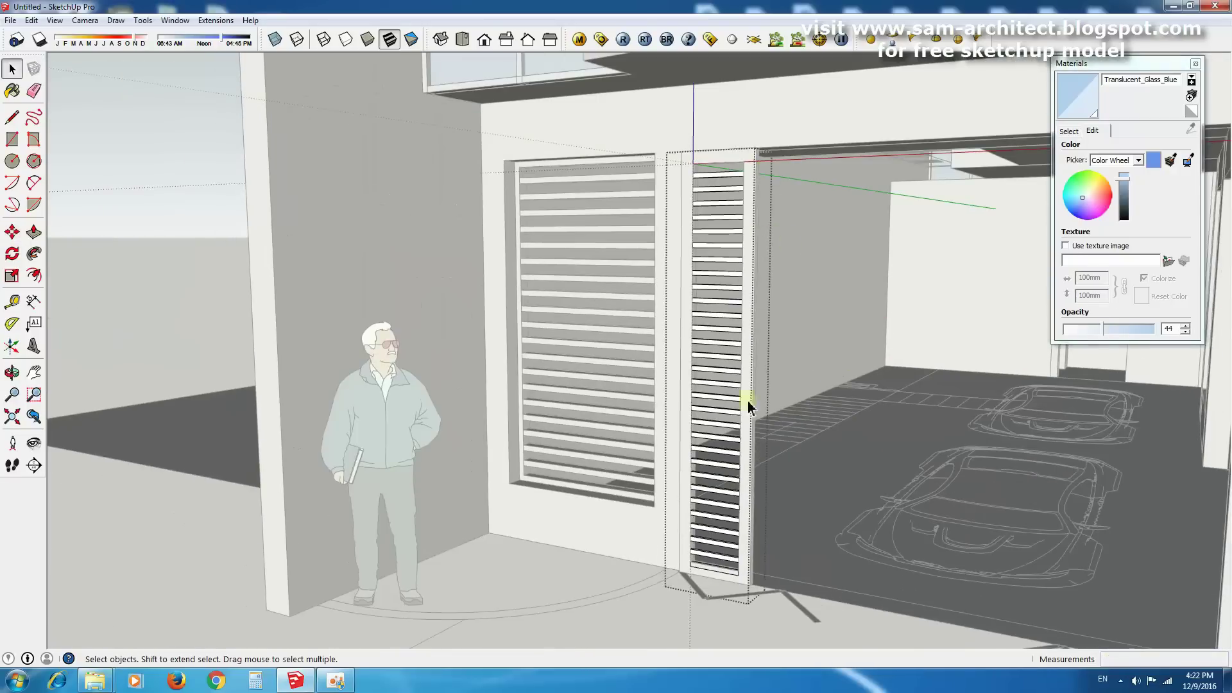
pyautogui.scroll(2, 770, 513)
pyautogui.scroll(5, 784, 577)
pyautogui.scroll(-3, 473, 432)
pyautogui.scroll(-2, 748, 494)
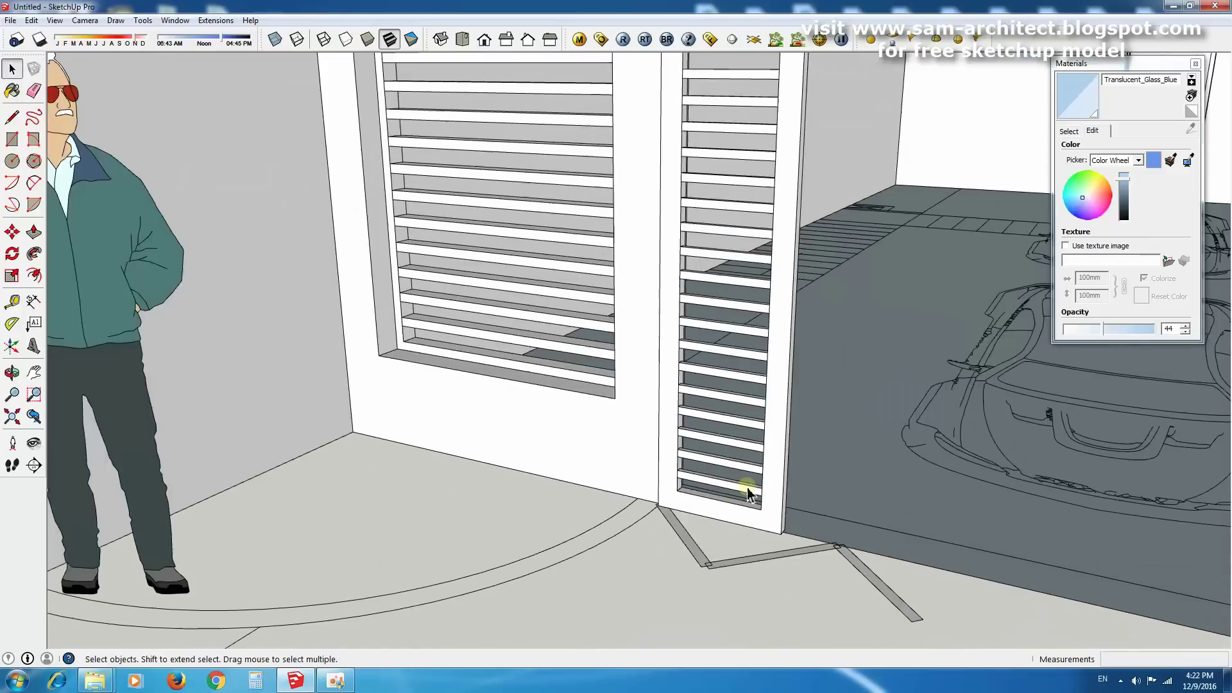
# Select all the louver strips inside the frame.
pyautogui.moveTo(747, 494); pyautogui.dragTo(652, 489)
pyautogui.scroll(2, 652, 490)
pyautogui.press('m')
pyautogui.scroll(3, 643, 494)
pyautogui.press('space')
pyautogui.scroll(-5, 747, 504)
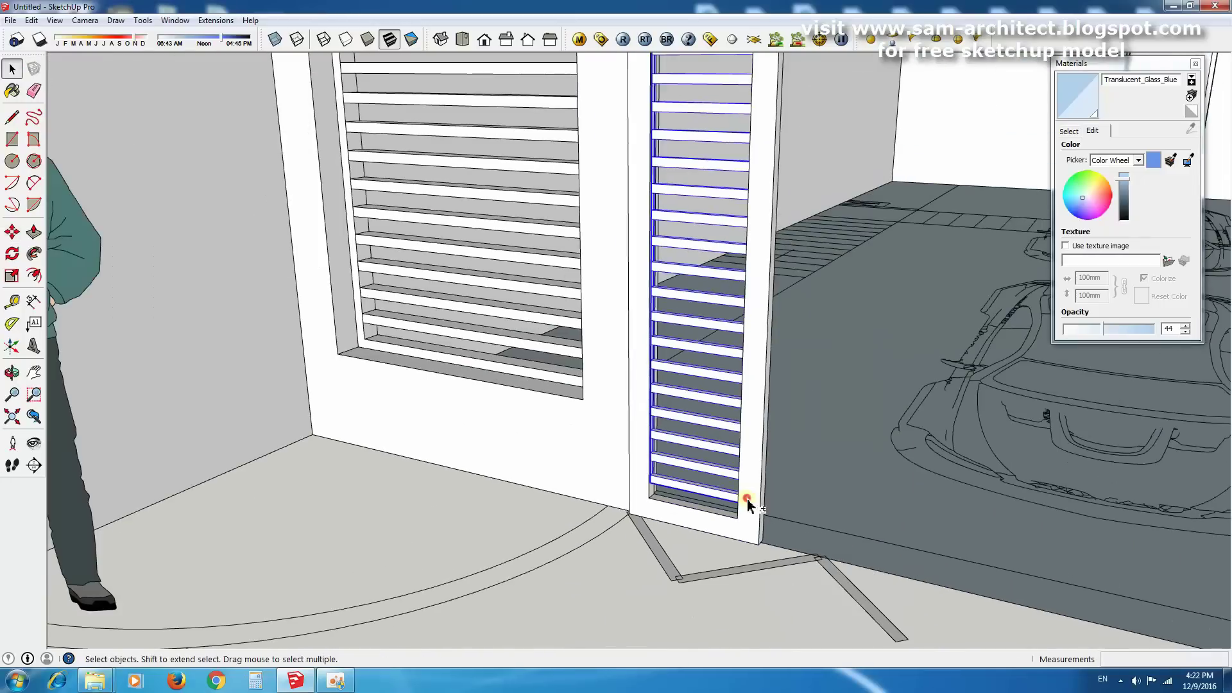
pyautogui.scroll(-5, 636, 491)
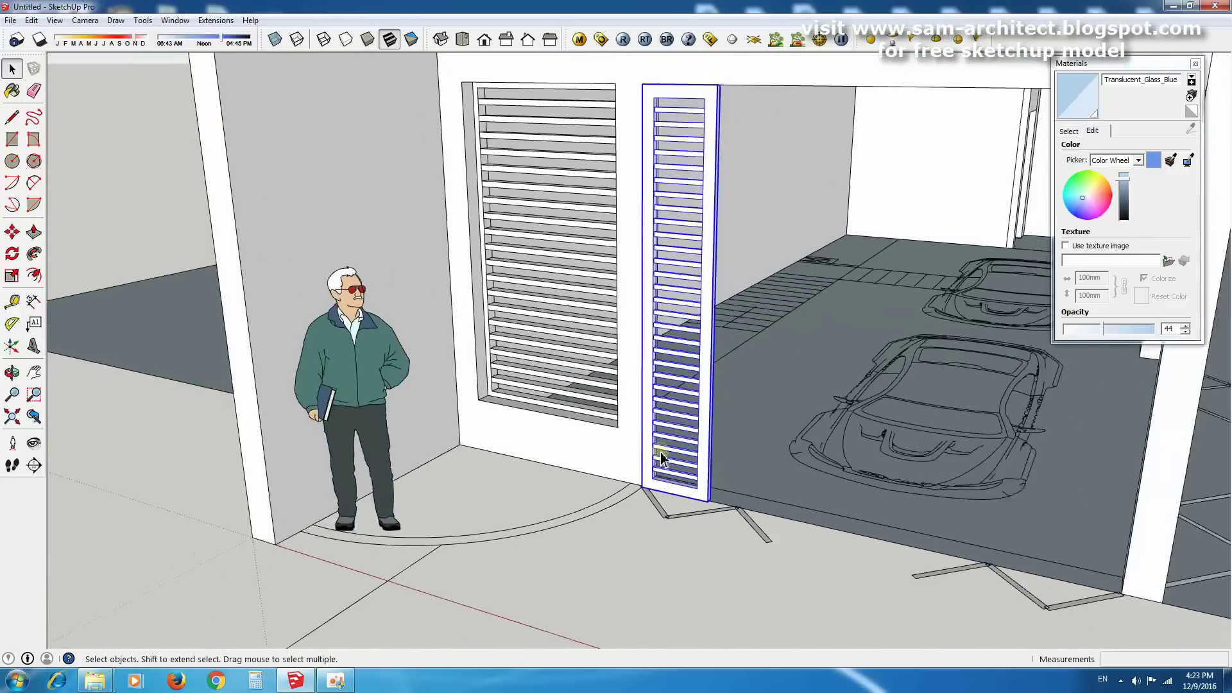
pyautogui.scroll(3, 645, 478)
pyautogui.scroll(-2, 641, 467)
# Extrude the glass pane 9mm thick and make it a group.
pyautogui.scroll(2, 693, 481)
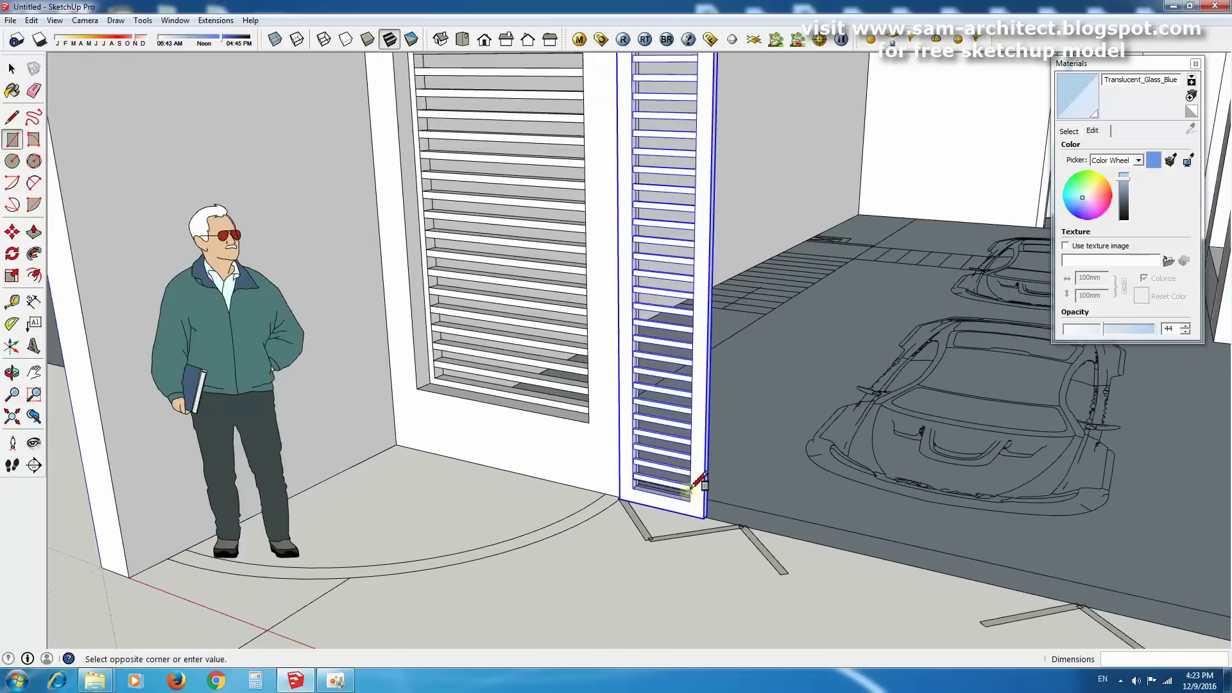
pyautogui.scroll(3, 668, 468)
pyautogui.press('m')
pyautogui.scroll(3, 622, 458)
pyautogui.scroll(2, 622, 458)
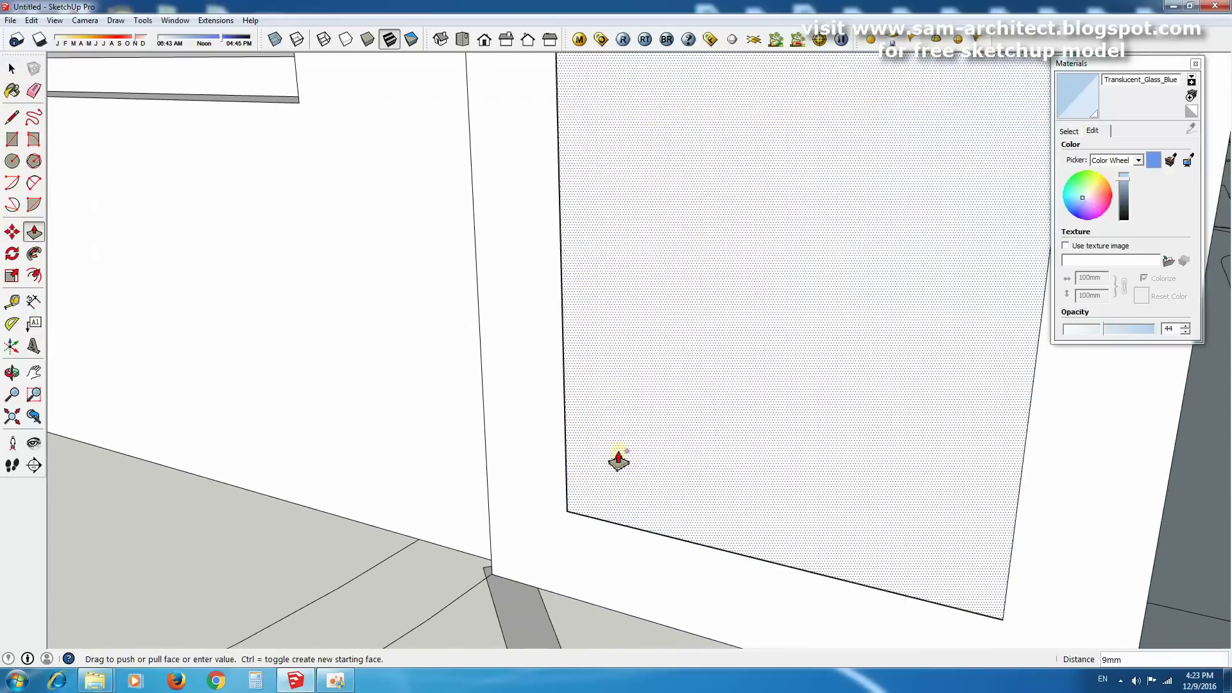
pyautogui.press('space')
pyautogui.rightClick(652, 437)
pyautogui.click(693, 548)
pyautogui.scroll(-3, 581, 421)
pyautogui.scroll(-2, 586, 462)
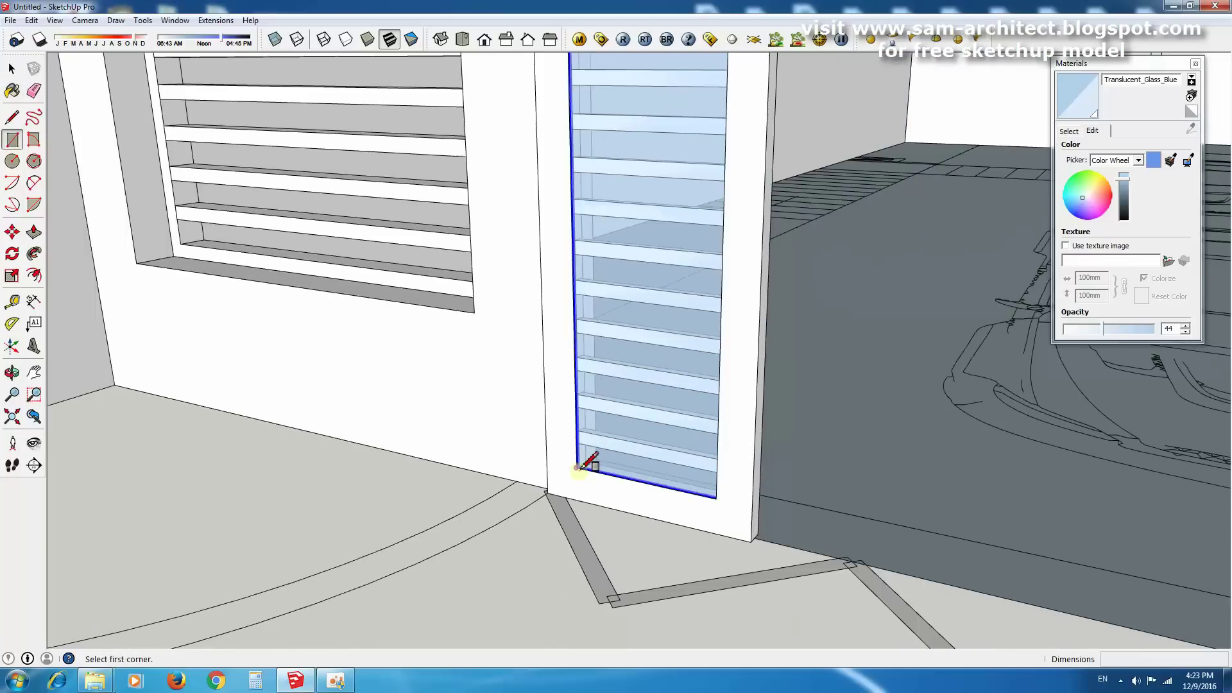
pyautogui.scroll(-2, 735, 116)
pyautogui.scroll(1, 719, 136)
# Offset the door leaf face to form an inset border and push it 3mm.
pyautogui.press('f')
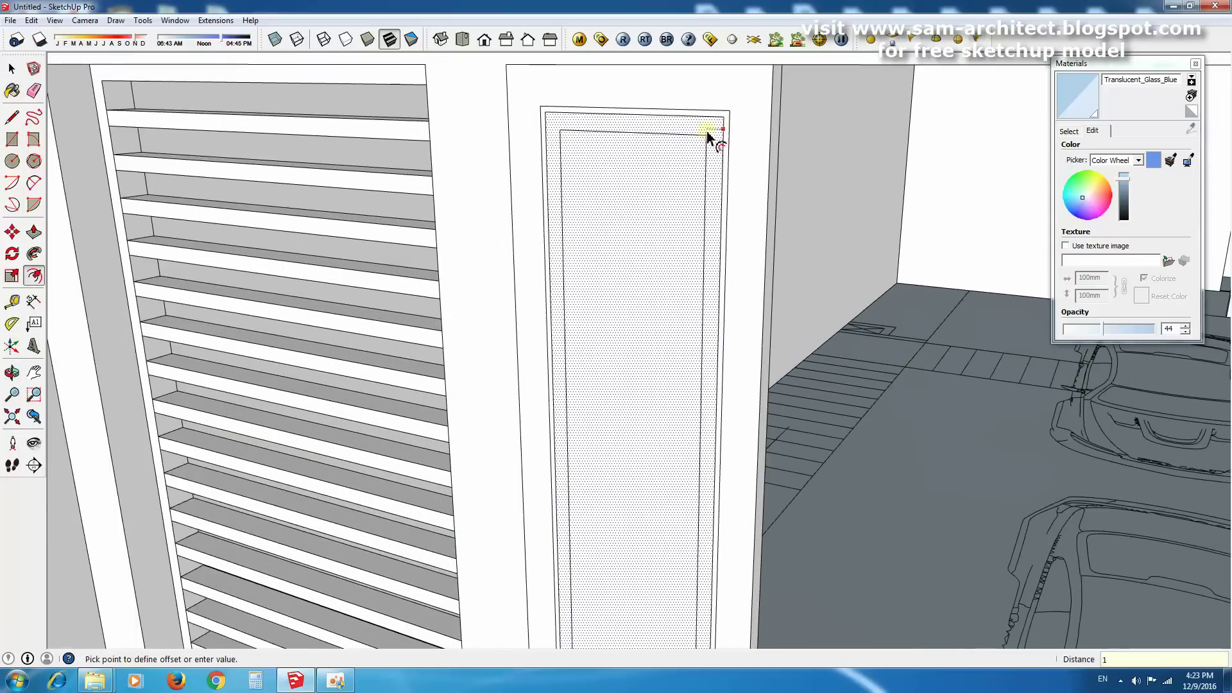
pyautogui.press('Return')
pyautogui.press('space')
pyautogui.scroll(1, 718, 131)
pyautogui.press('p')
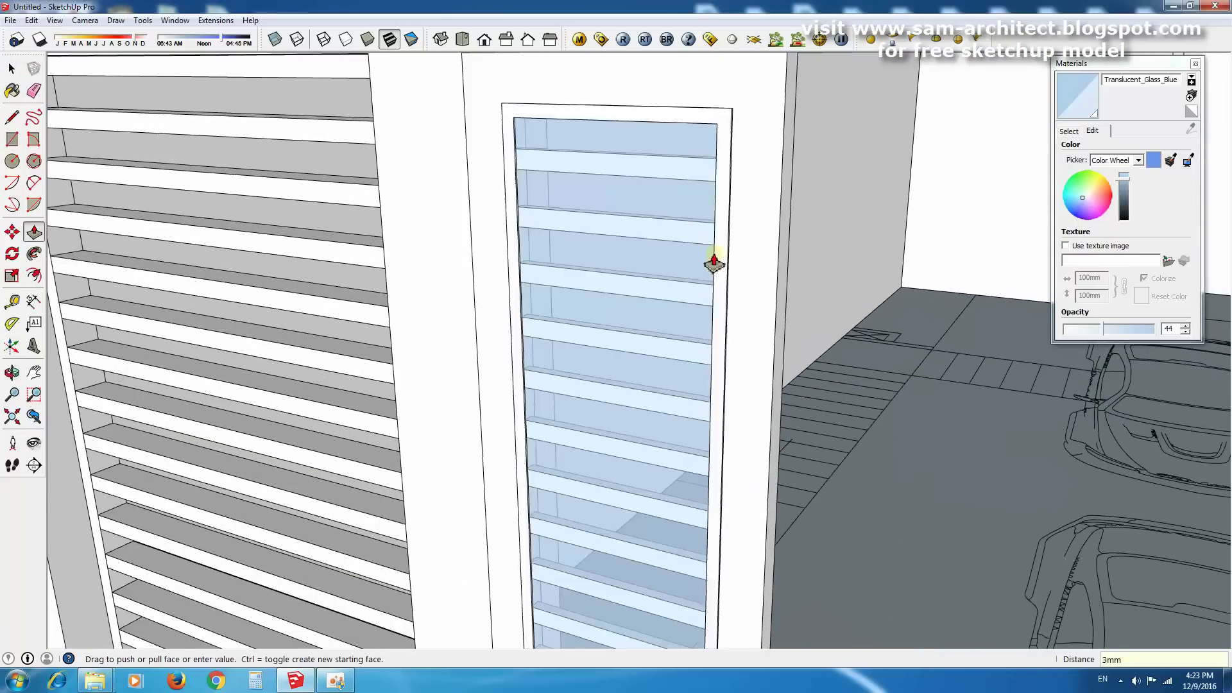
# Group the finished door leaf and move it into position.
pyautogui.click(798, 401)
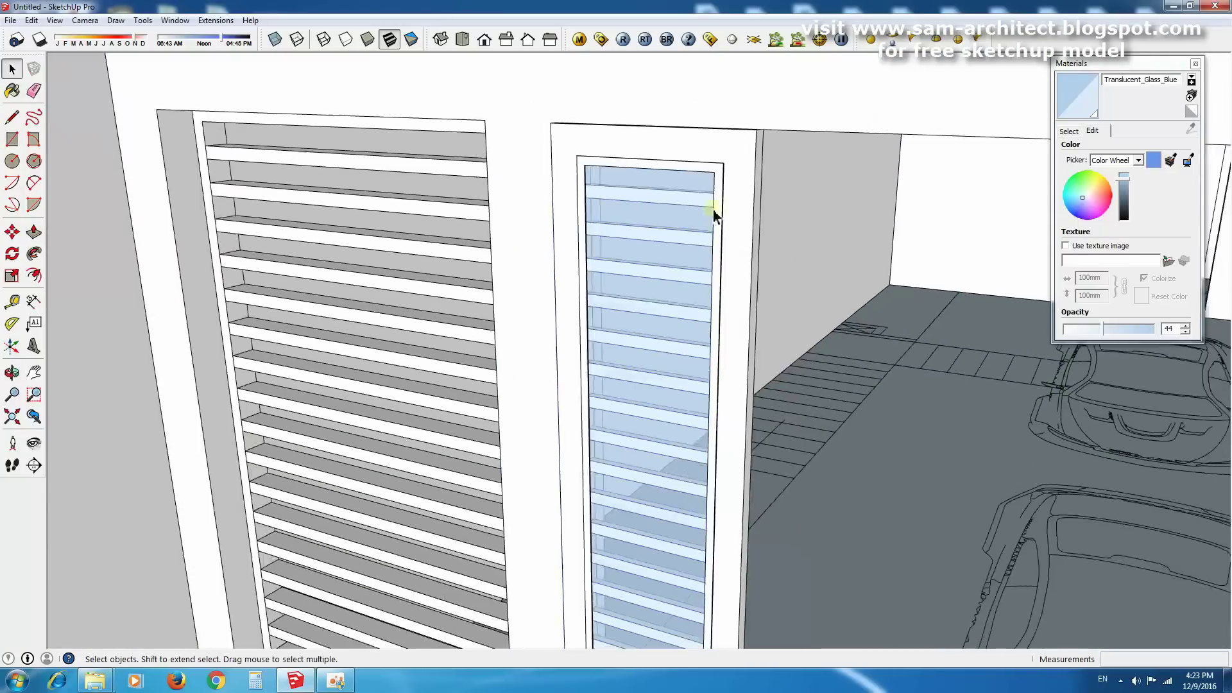
pyautogui.scroll(-3, 738, 295)
pyautogui.scroll(3, 621, 586)
pyautogui.scroll(3, 614, 551)
pyautogui.press('m')
pyautogui.click(712, 489)
pyautogui.press('space')
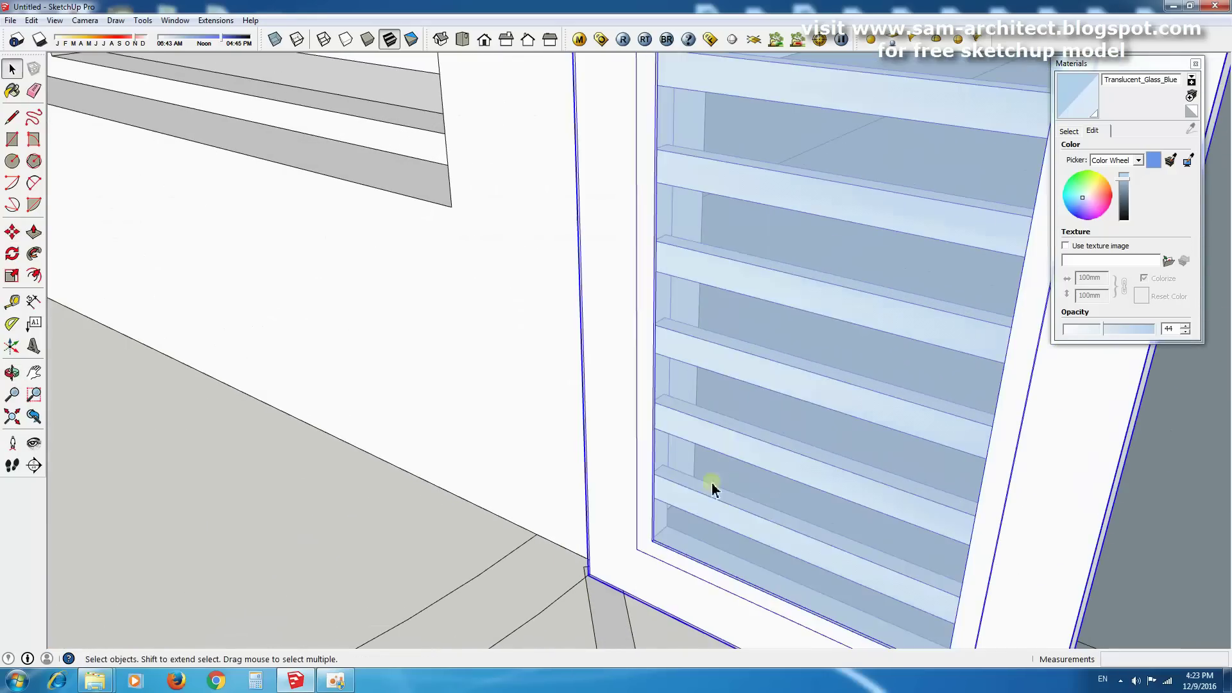
pyautogui.press('Escape')
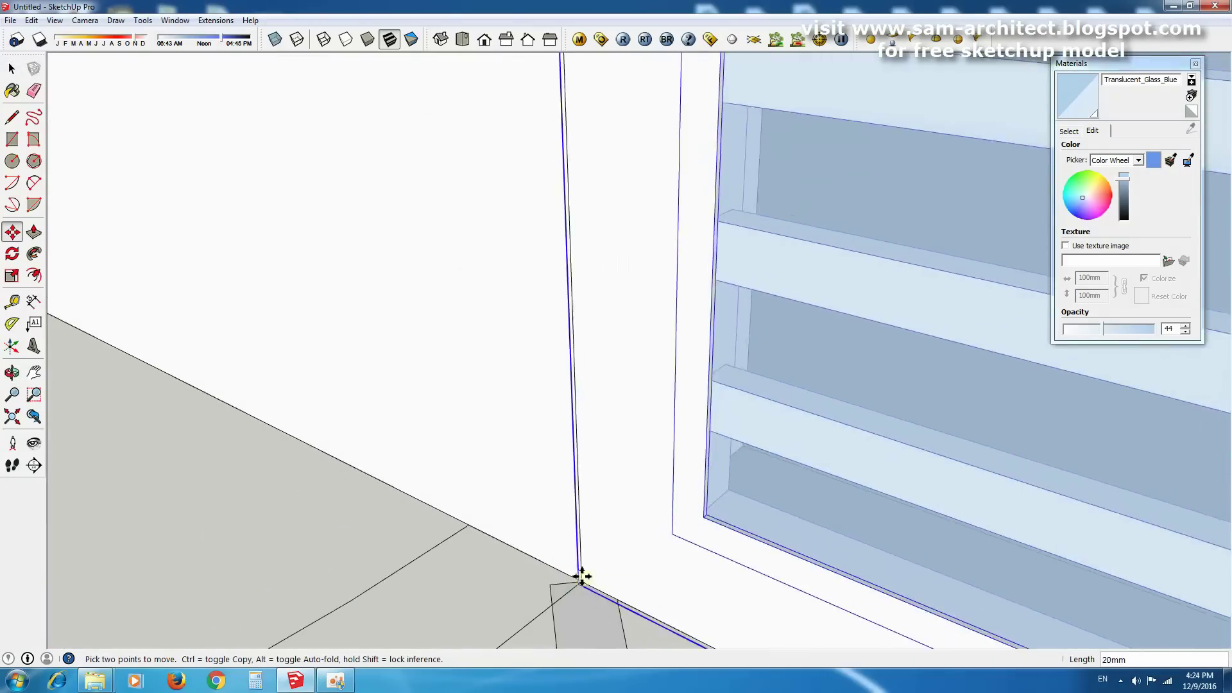
# Rotate the door leaf 75 degrees open about its bottom corner.
pyautogui.moveTo(580, 577); pyautogui.dragTo(721, 475, button='middle')
pyautogui.scroll(2, 661, 500)
pyautogui.press('q')
pyautogui.moveTo(661, 501)
pyautogui.mouseDown(button='middle')
pyautogui.moveTo(599, 550)
pyautogui.moveTo(682, 440)
pyautogui.moveTo(865, 453)
pyautogui.mouseUp(button='middle')
pyautogui.moveTo(751, 460); pyautogui.dragTo(706, 472, button='middle')
pyautogui.click(701, 476)
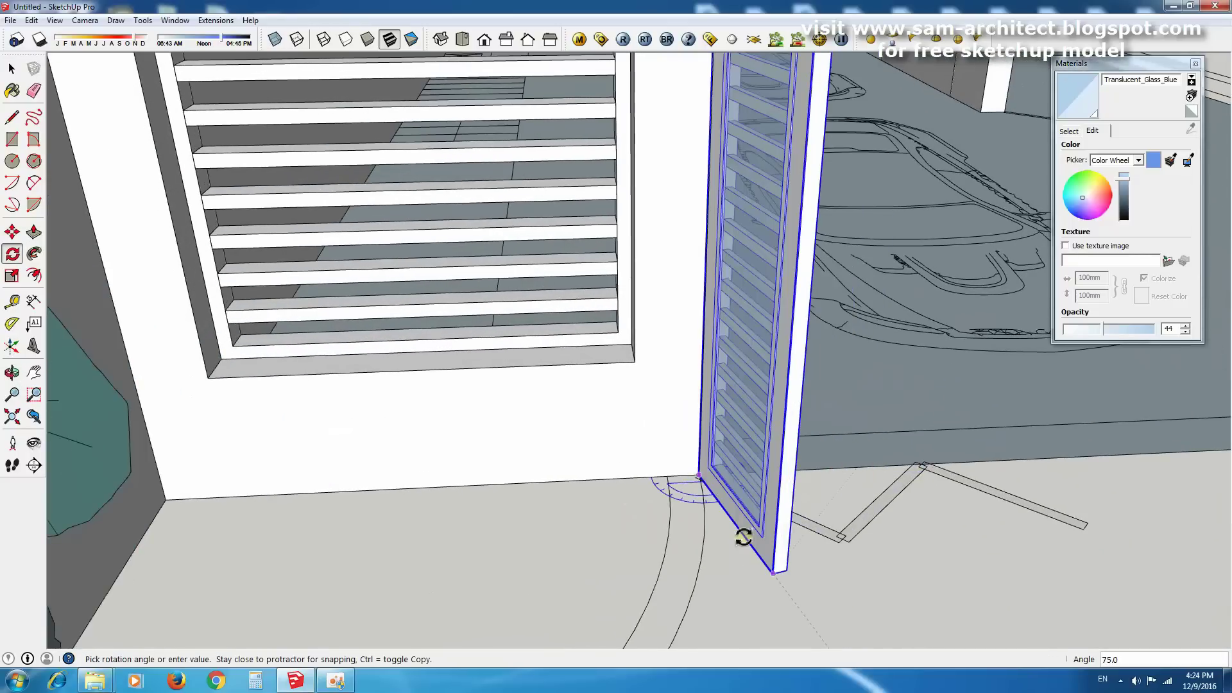
pyautogui.click(743, 537)
pyautogui.scroll(3, 780, 569)
# Copy the leaf as a second hinged leaf against the first leaf's edge.
pyautogui.press('m')
pyautogui.press('ctrl')
pyautogui.click(661, 352)
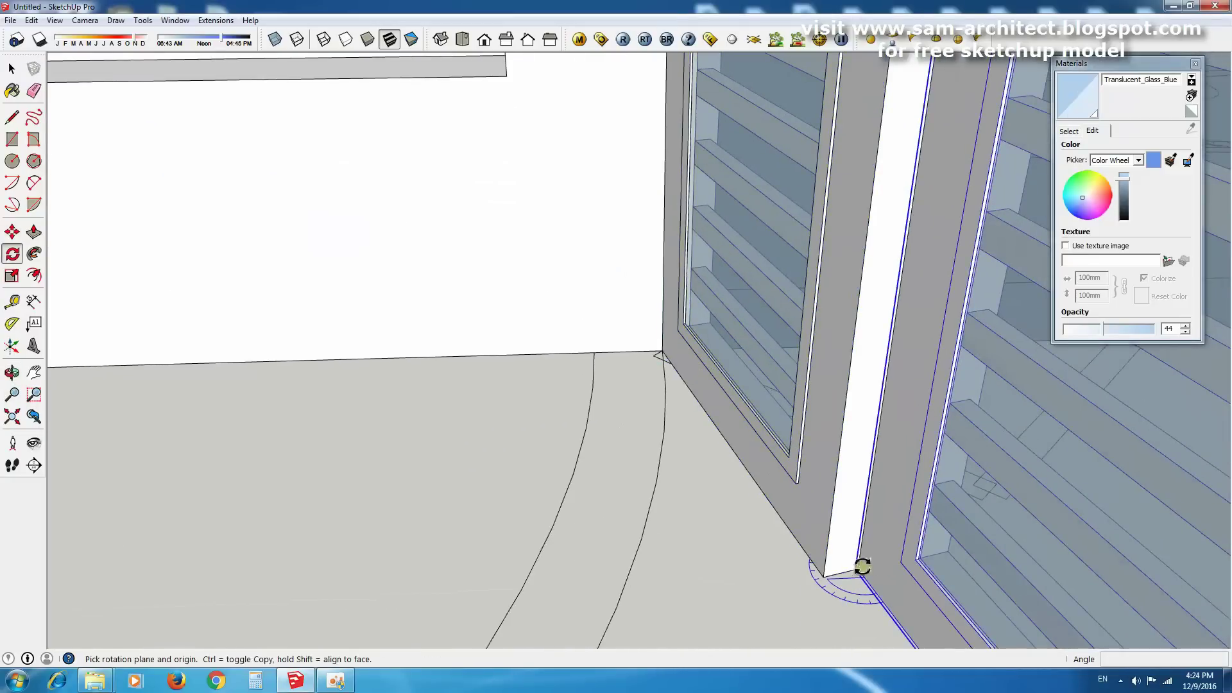
pyautogui.click(863, 566)
pyautogui.moveTo(898, 449); pyautogui.dragTo(908, 440, button='middle')
pyautogui.press('m')
pyautogui.click(784, 592)
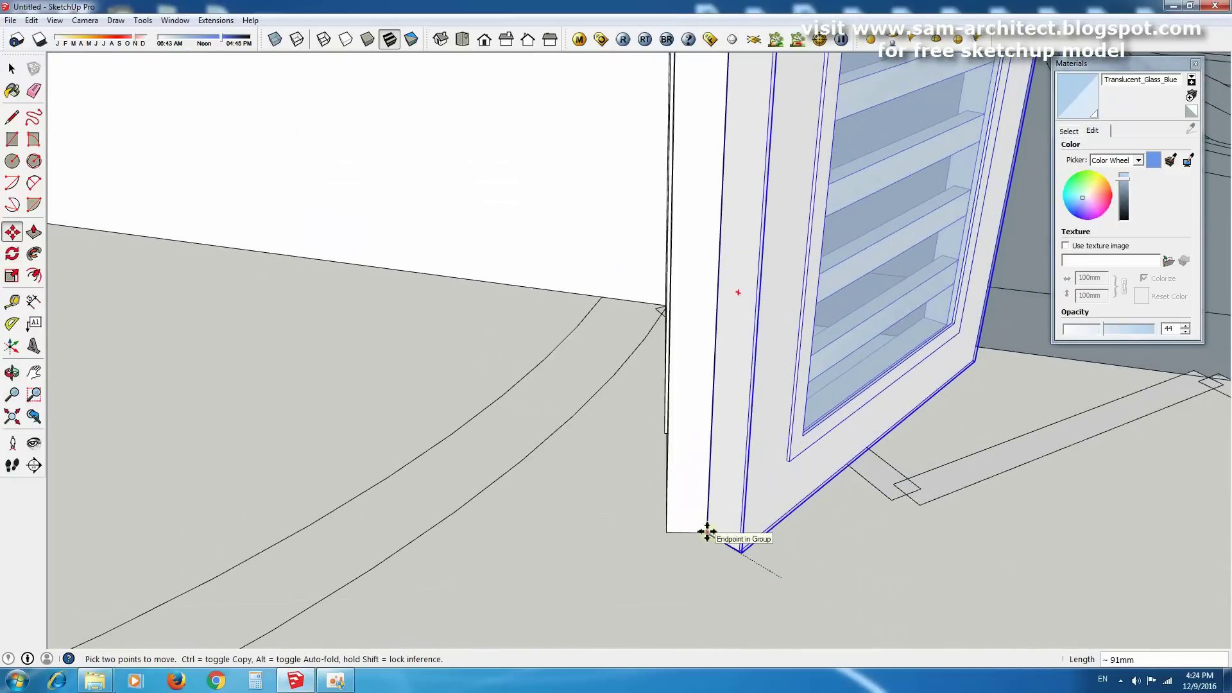
pyautogui.scroll(-5, 523, 407)
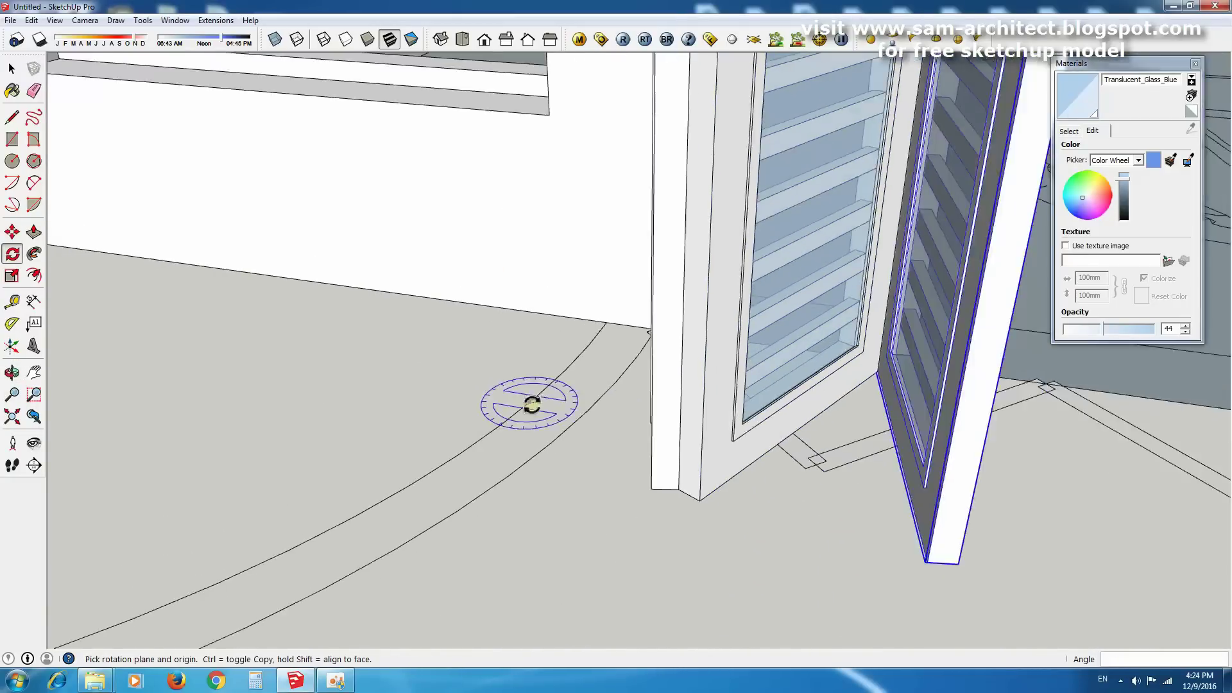
pyautogui.scroll(-3, 652, 489)
pyautogui.press('space')
# Group the two door leaves and flip the copied pair along the red axis.
pyautogui.keyDown('shift'); pyautogui.click(517, 403); pyautogui.keyUp('shift')
pyautogui.rightClick(518, 403)
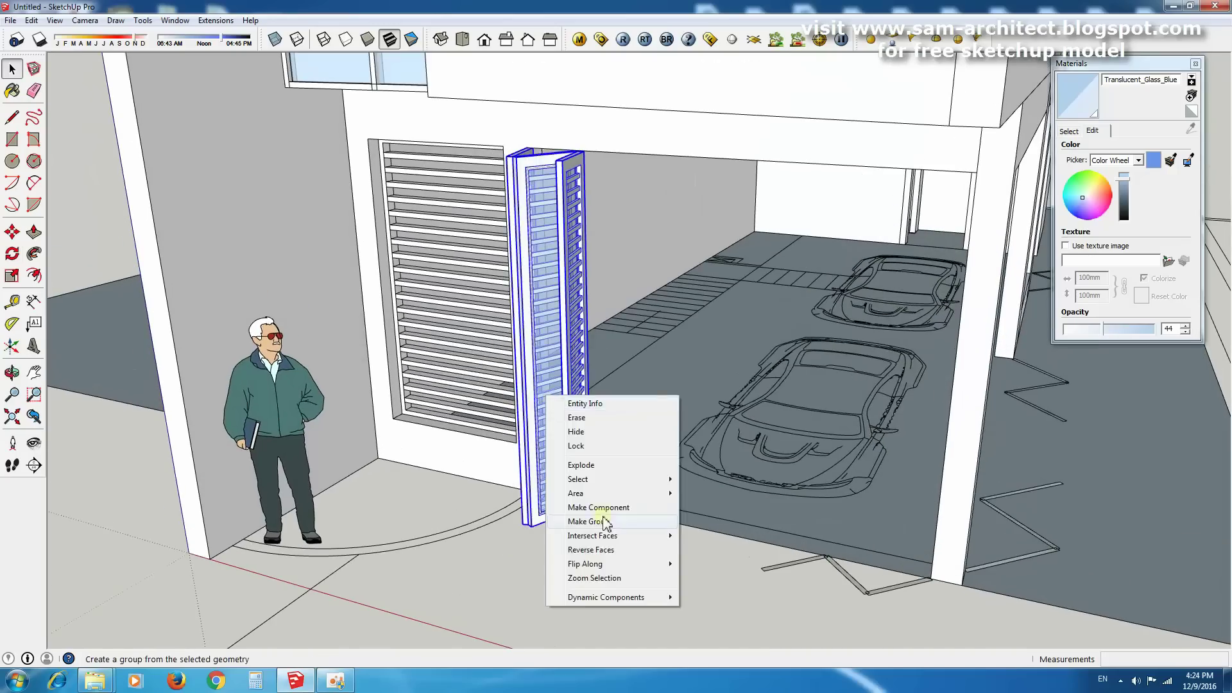
pyautogui.click(564, 519)
pyautogui.scroll(3, 722, 571)
pyautogui.press('m')
pyautogui.rightClick(668, 439)
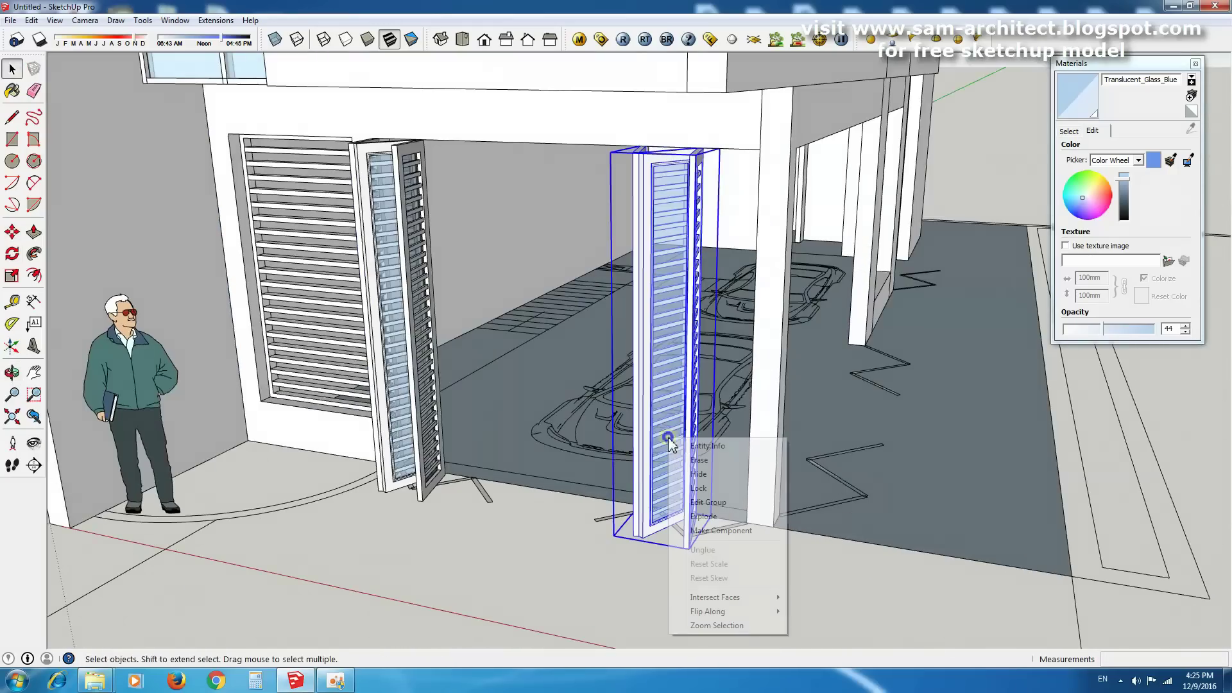
pyautogui.click(827, 612)
pyautogui.scroll(-5, 748, 512)
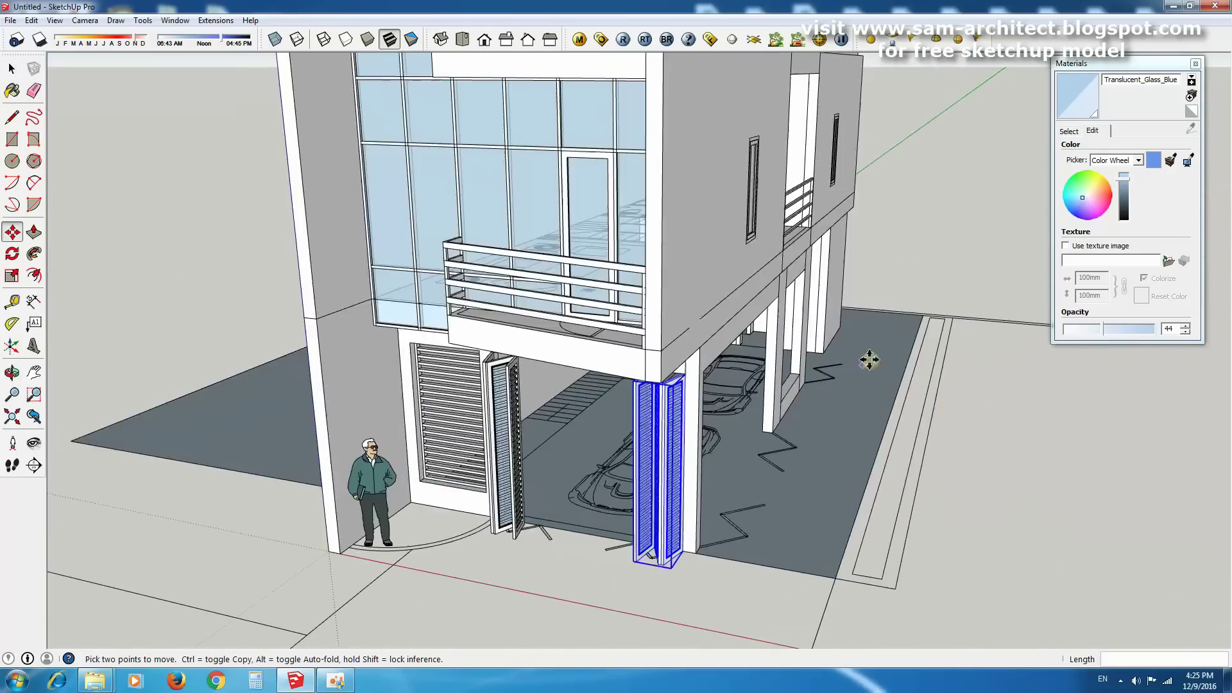
pyautogui.scroll(3, 681, 367)
pyautogui.scroll(3, 627, 462)
# Move the ground-floor door group from its corner.
pyautogui.scroll(-2, 638, 462)
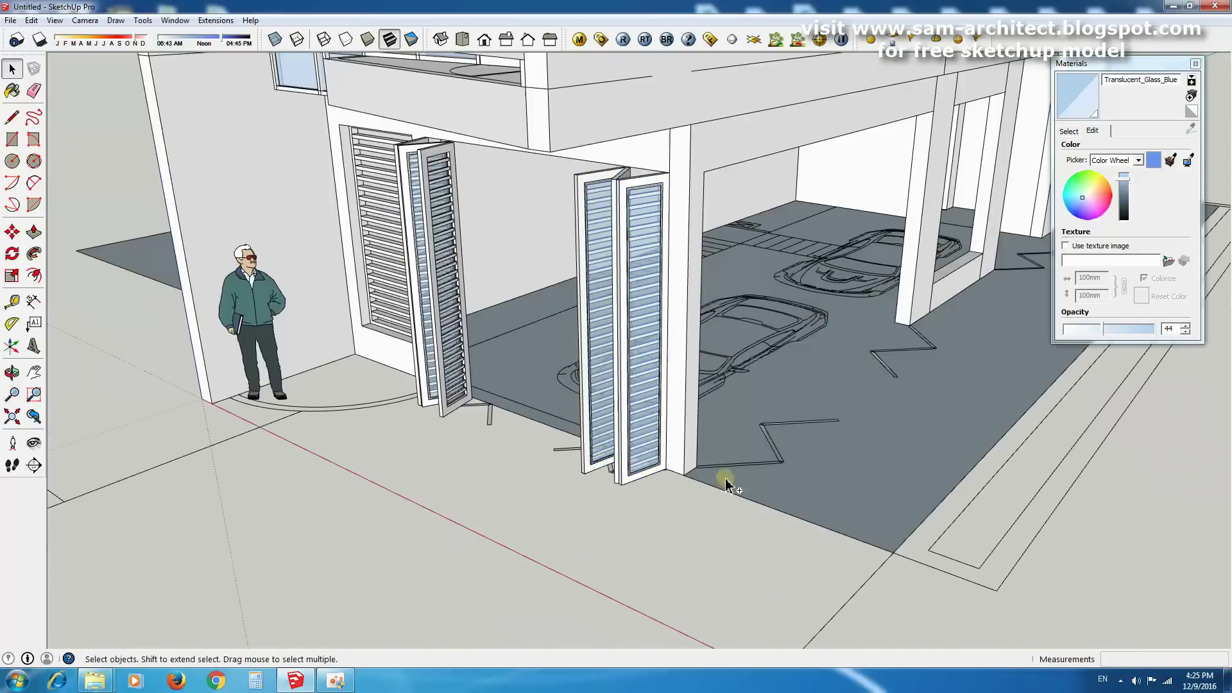
pyautogui.scroll(5, 729, 475)
pyautogui.press('m')
pyautogui.click(748, 469)
pyautogui.scroll(2, 563, 497)
pyautogui.scroll(2, 553, 503)
pyautogui.scroll(2, 520, 490)
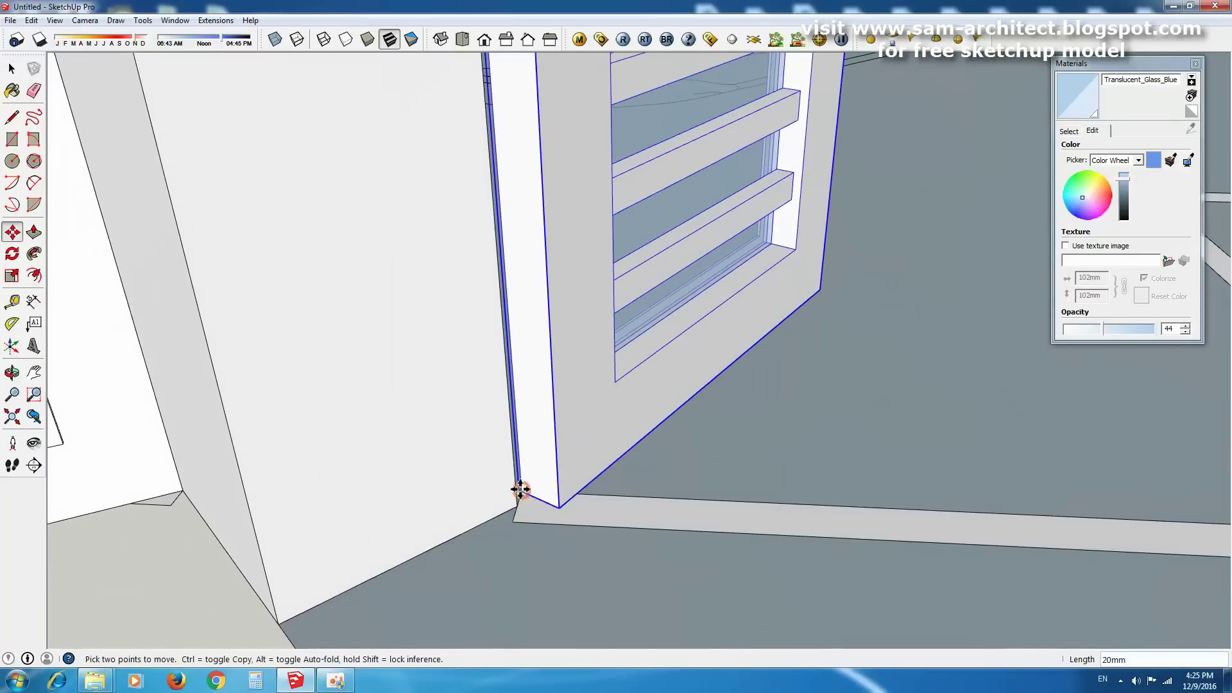
pyautogui.scroll(-4, 524, 492)
# Open the shutter group and explode it into separate leaves.
pyautogui.press('space')
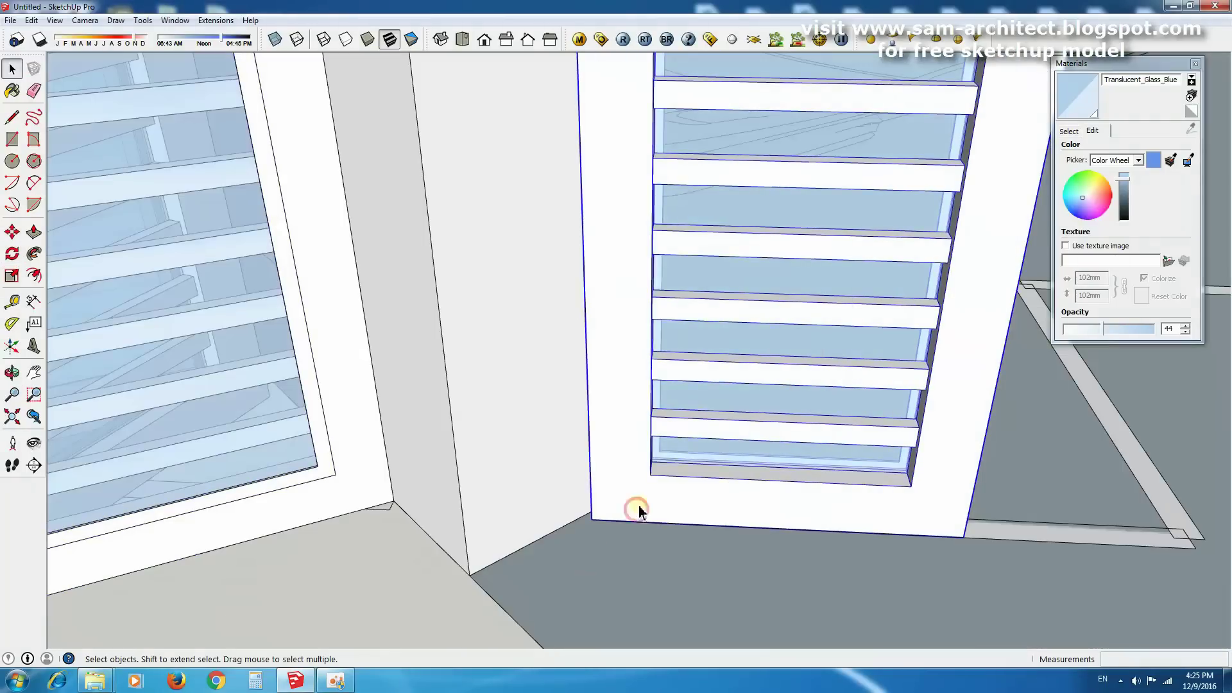
pyautogui.doubleClick(643, 461)
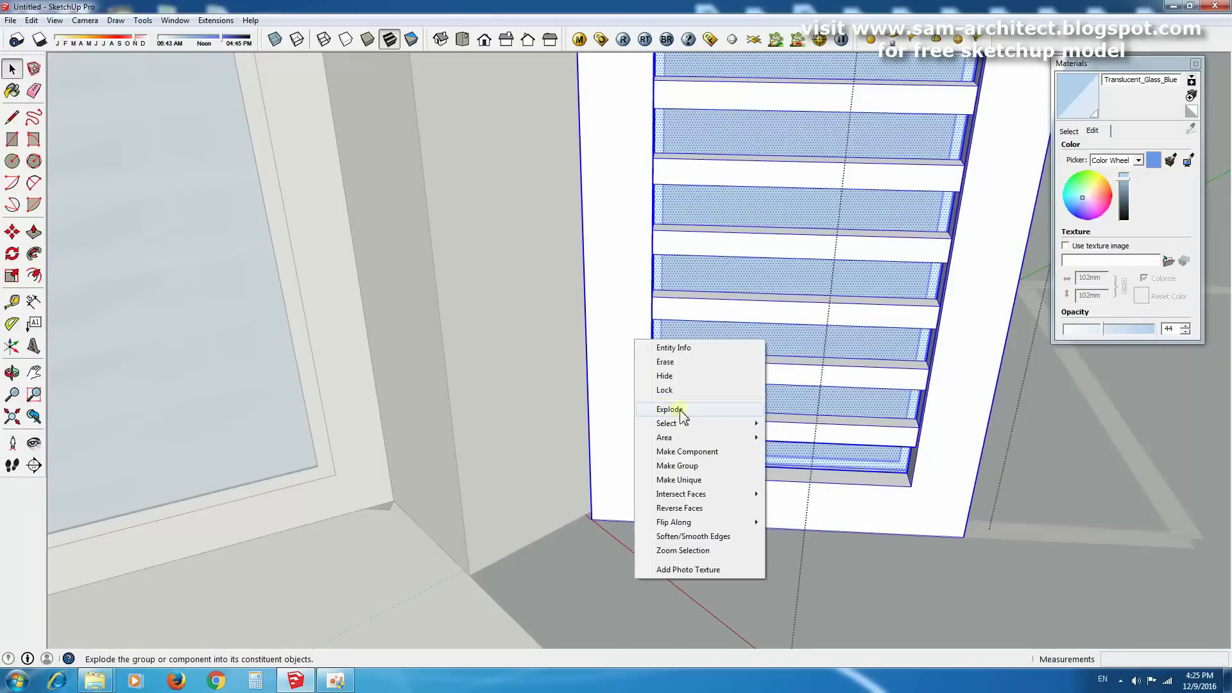
pyautogui.click(680, 411)
pyautogui.scroll(-5, 729, 349)
pyautogui.scroll(4, 732, 413)
pyautogui.scroll(2, 700, 447)
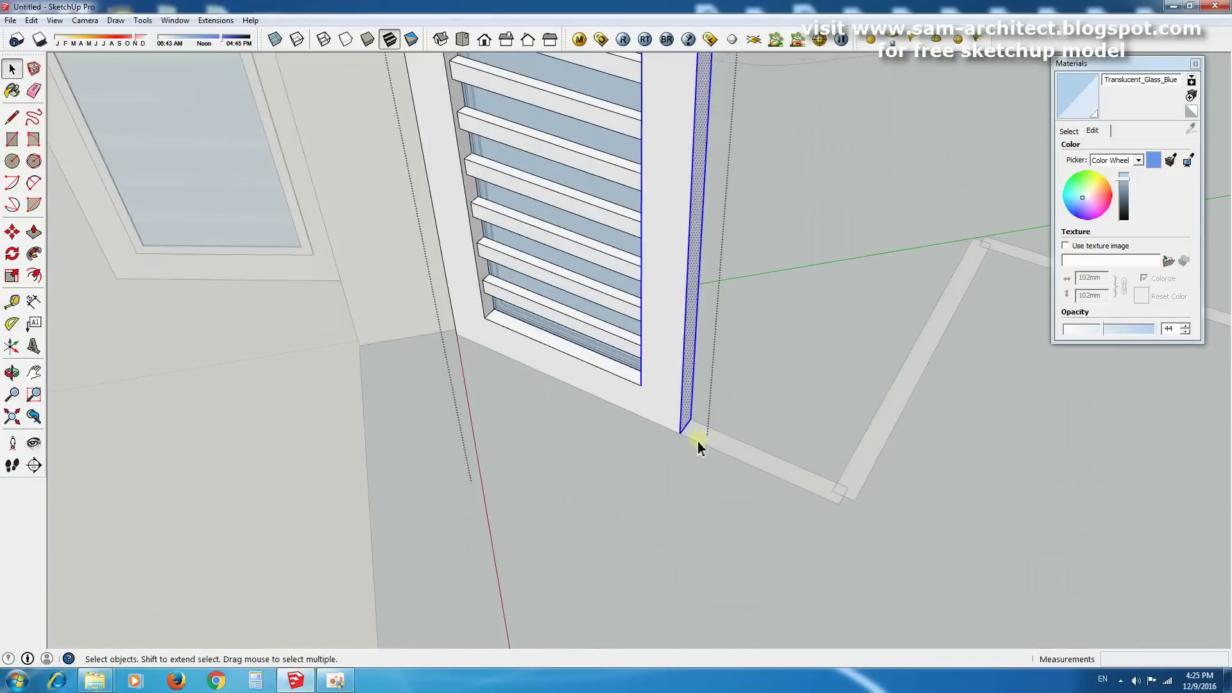
pyautogui.scroll(-4, 825, 488)
# Rotate the first shutter leaf 90° about its bottom corner.
pyautogui.press('space')
pyautogui.scroll(3, 729, 509)
pyautogui.scroll(1, 738, 536)
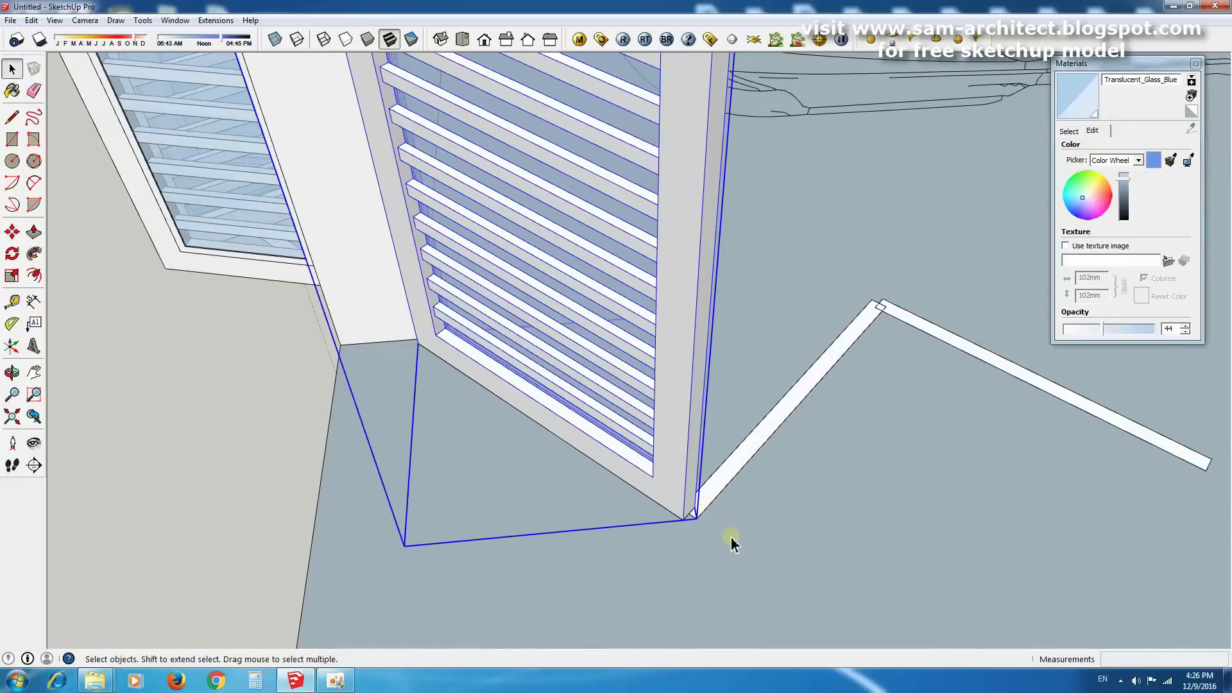
pyautogui.scroll(2, 705, 520)
pyautogui.press('q')
pyautogui.click(680, 508)
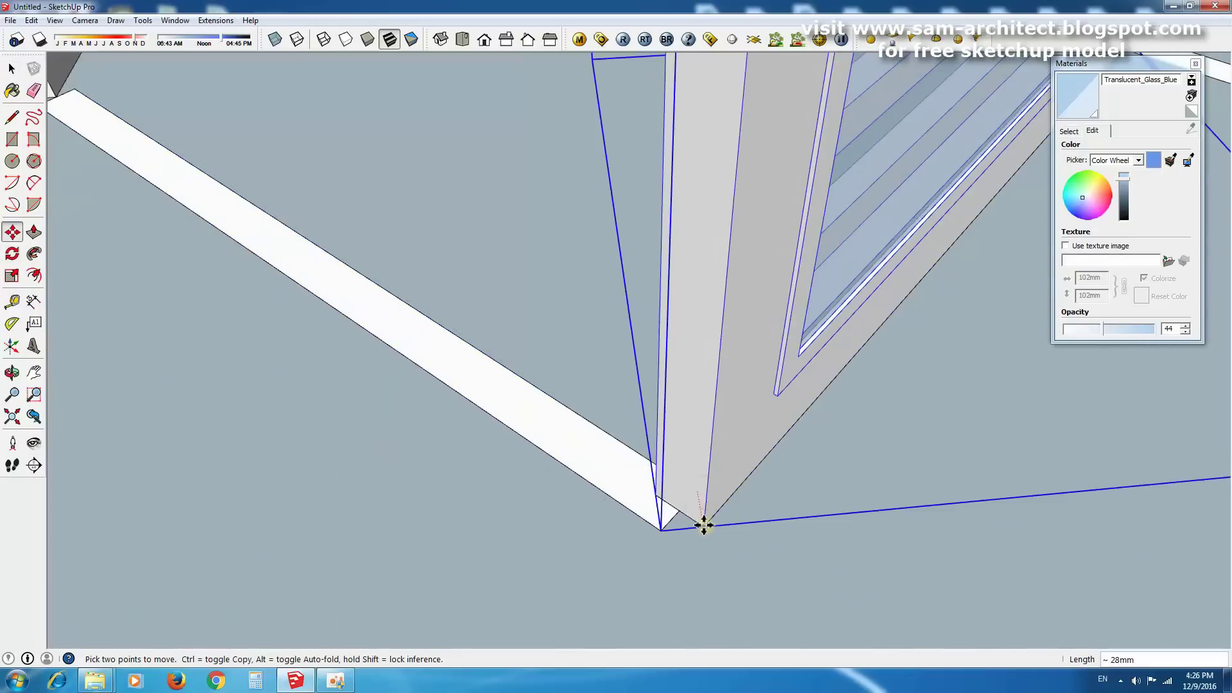
# Rotate a second shutter leaf about its corner to angle the fold.
pyautogui.scroll(-3, 619, 495)
pyautogui.scroll(4, 858, 380)
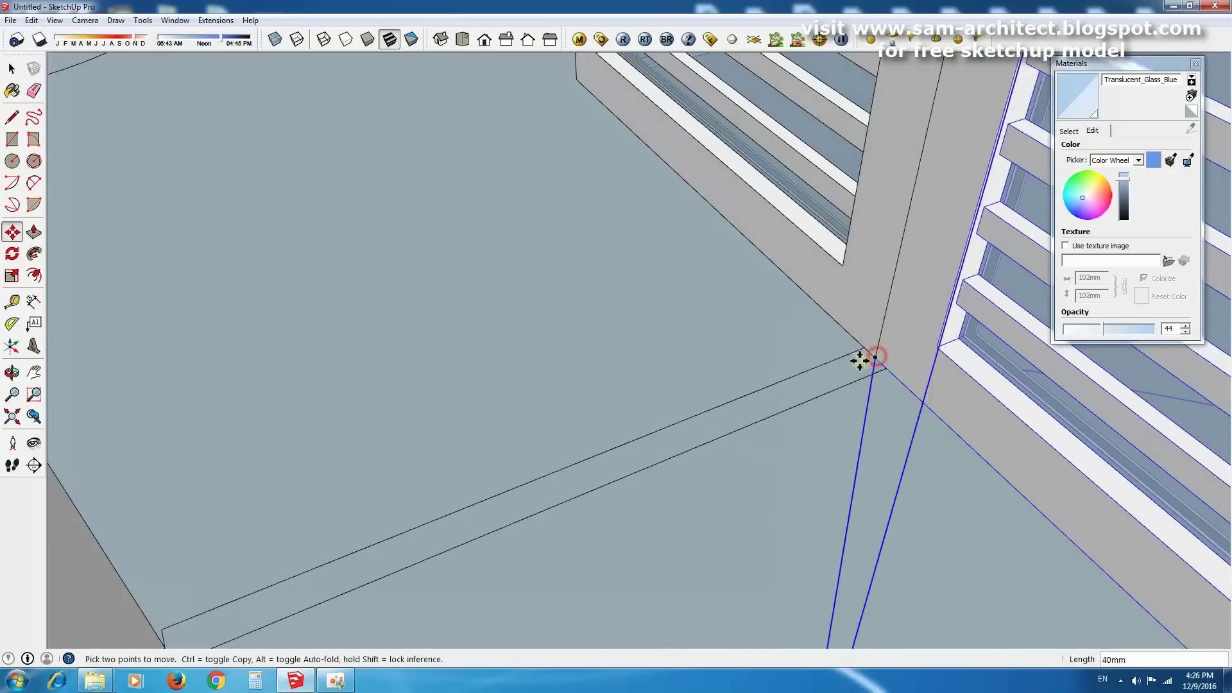
pyautogui.scroll(-1, 829, 383)
pyautogui.press('q')
pyautogui.click(828, 383)
pyautogui.scroll(-2, 829, 383)
pyautogui.click(1025, 591)
# Move a shutter leaf by its corner into its folded position.
pyautogui.click(577, 489)
pyautogui.press('m')
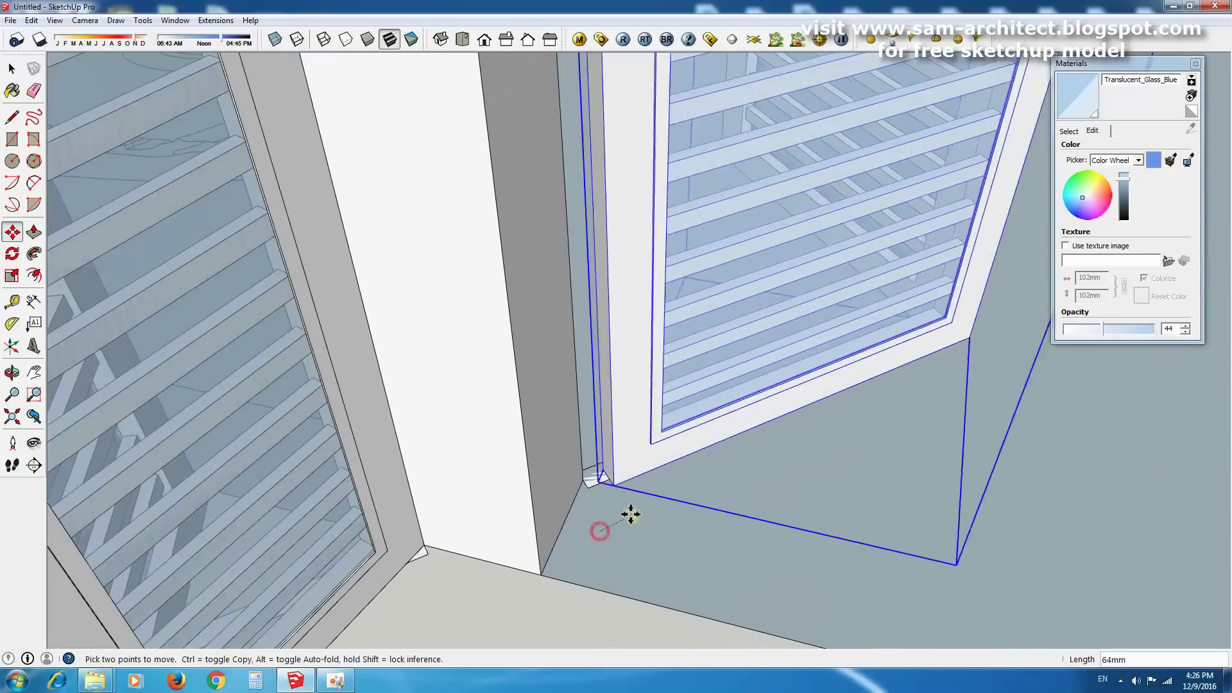
pyautogui.scroll(3, 574, 476)
pyautogui.scroll(-3, 573, 476)
pyautogui.press('space')
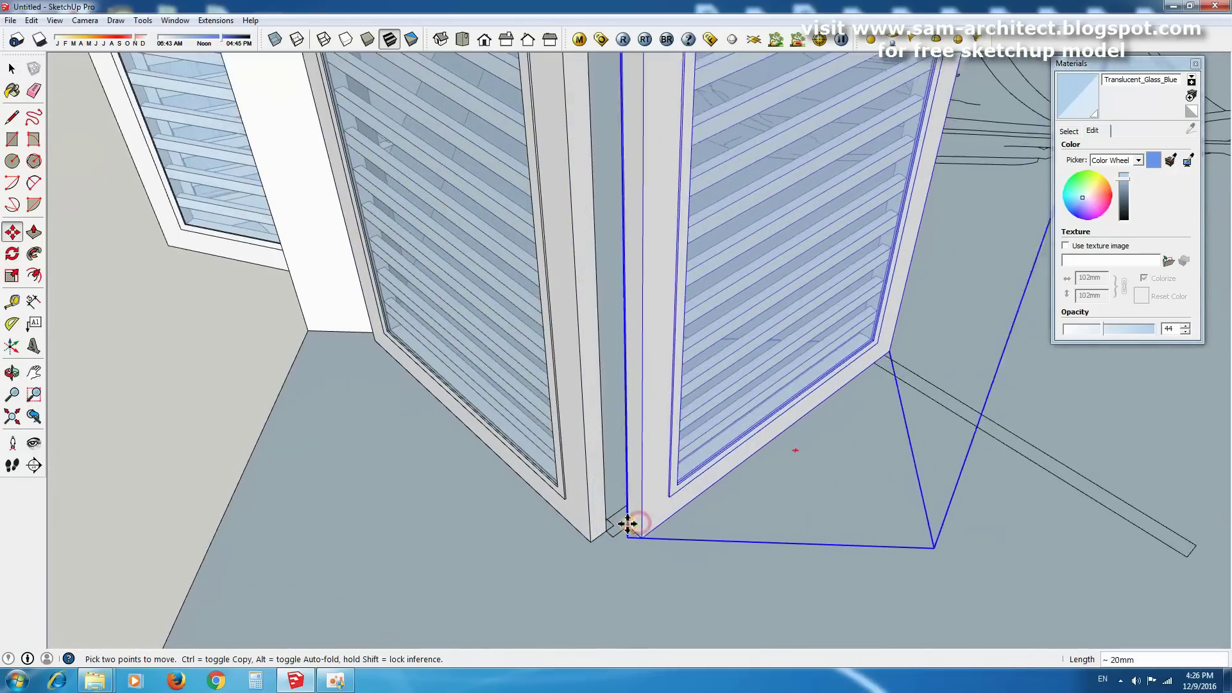
pyautogui.scroll(3, 628, 524)
pyautogui.scroll(-3, 611, 515)
# Select all three shutter leaves as one set.
pyautogui.press('space')
pyautogui.click(521, 451)
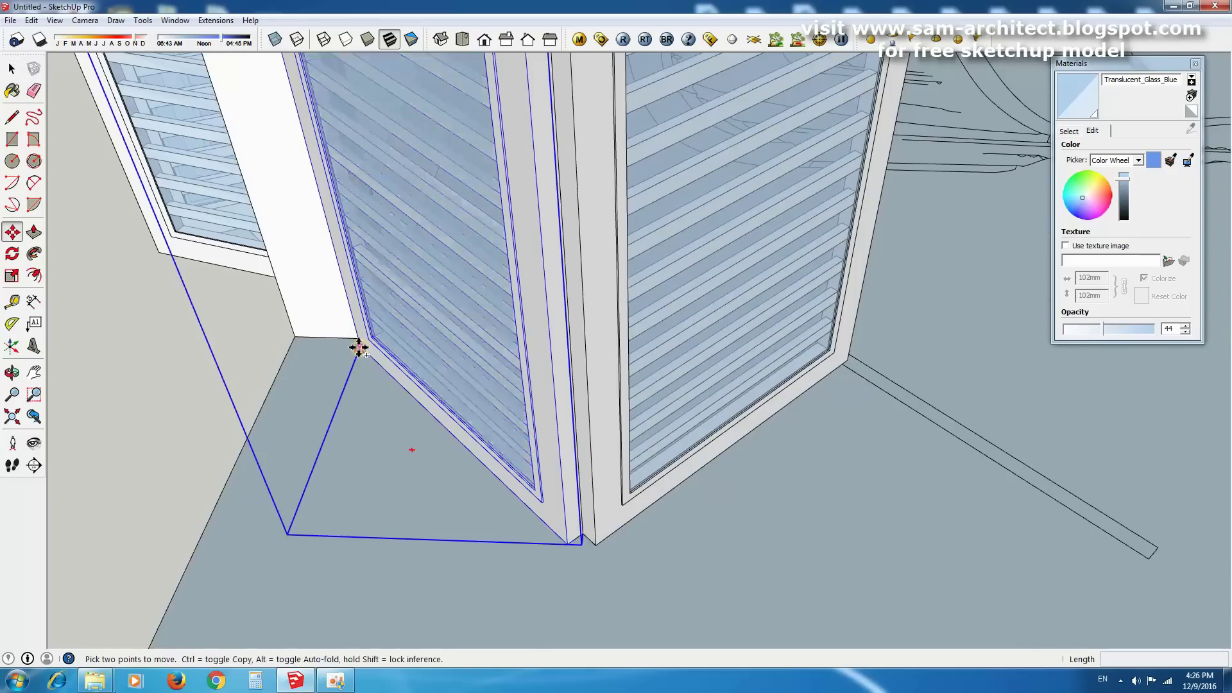
pyautogui.scroll(-3, 359, 347)
pyautogui.press('space')
pyautogui.rightClick(599, 379)
pyautogui.click(627, 453)
pyautogui.scroll(-2, 711, 506)
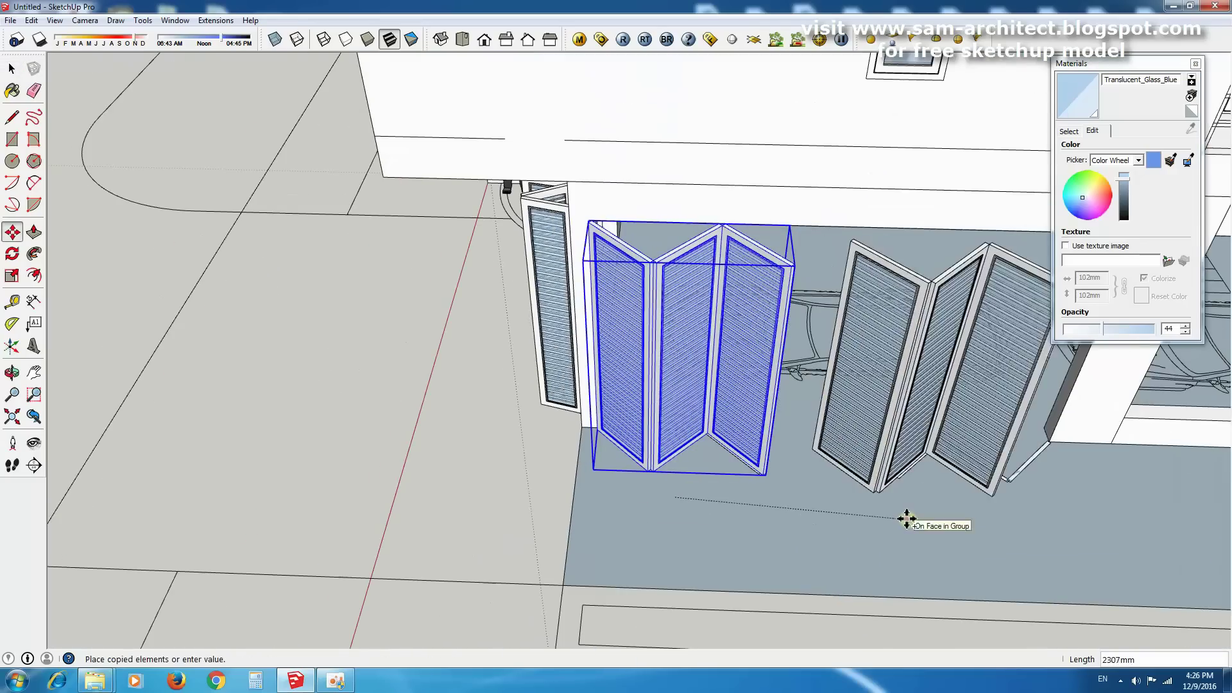
# Copy the three-leaf shutter set into the next ground-floor doorway.
pyautogui.press('m')
pyautogui.scroll(3, 701, 432)
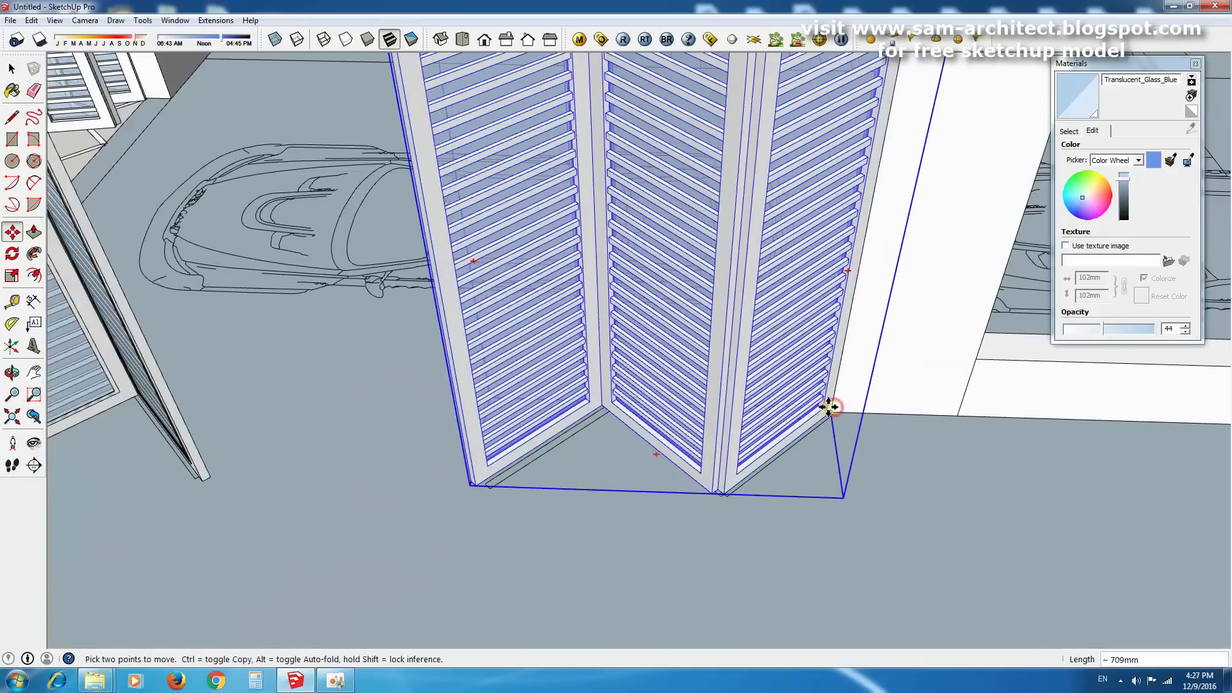
pyautogui.scroll(-3, 627, 454)
pyautogui.press('space')
pyautogui.press('m')
pyautogui.scroll(3, 451, 556)
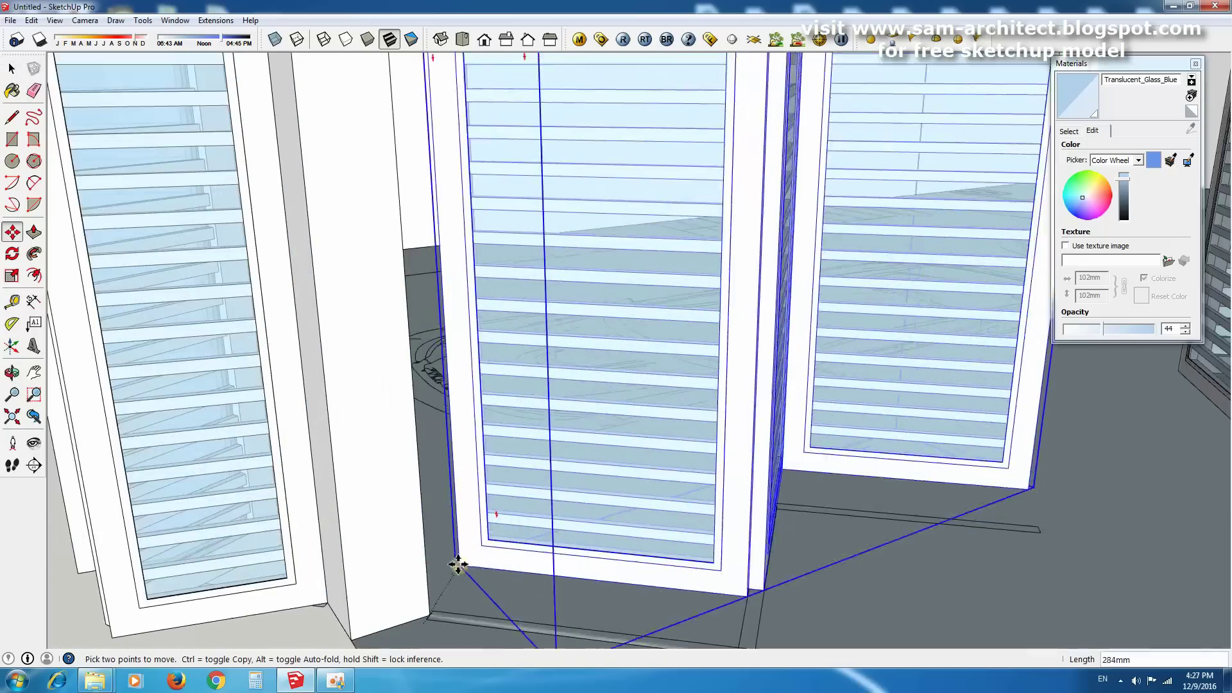
pyautogui.scroll(3, 451, 556)
pyautogui.click(329, 571)
pyautogui.press('ctrl')
# Select the panel above the doorway.
pyautogui.scroll(-5, 288, 532)
pyautogui.scroll(3, 709, 467)
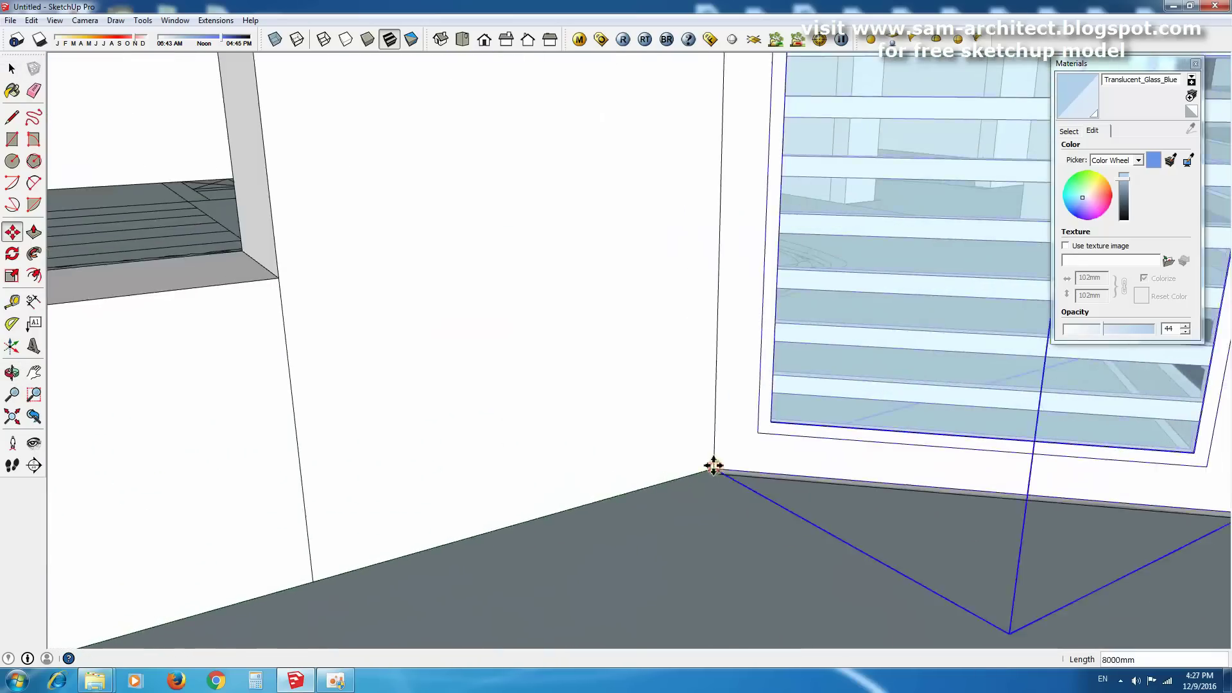
pyautogui.scroll(-5, 646, 476)
pyautogui.press('space')
pyautogui.click(462, 269)
# Push/Pull the panel above the doorway.
pyautogui.scroll(-2, 608, 274)
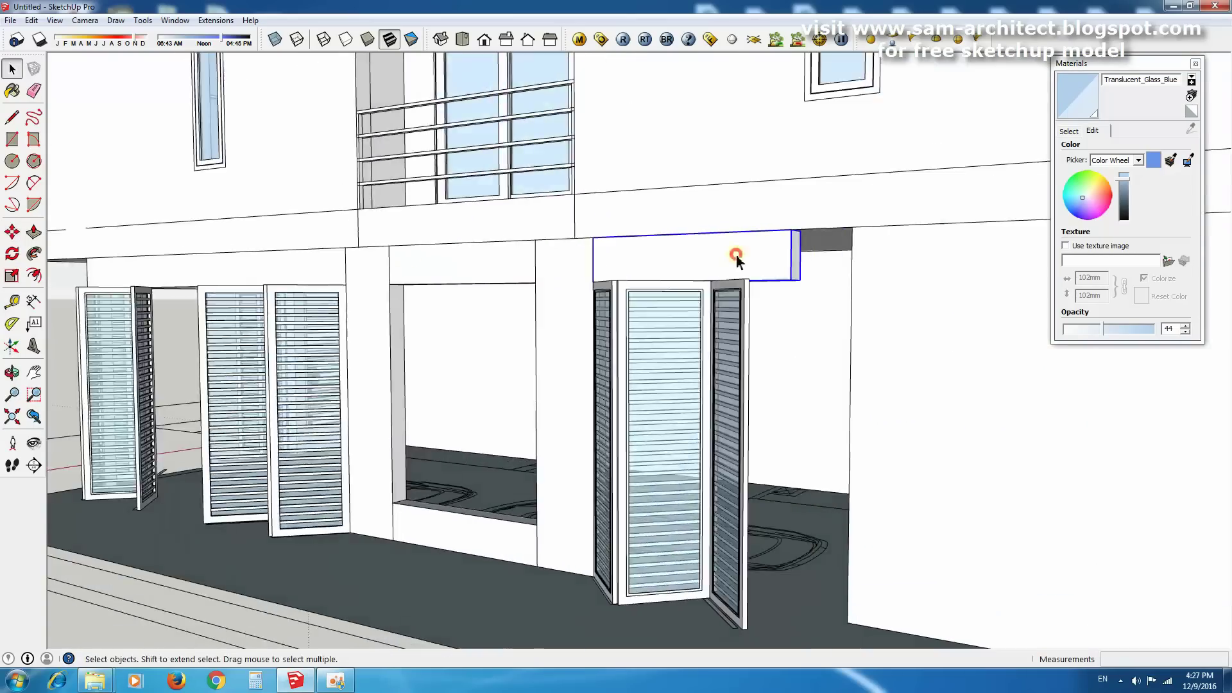
pyautogui.press('p')
pyautogui.scroll(-2, 803, 261)
pyautogui.scroll(5, 435, 352)
pyautogui.press('space')
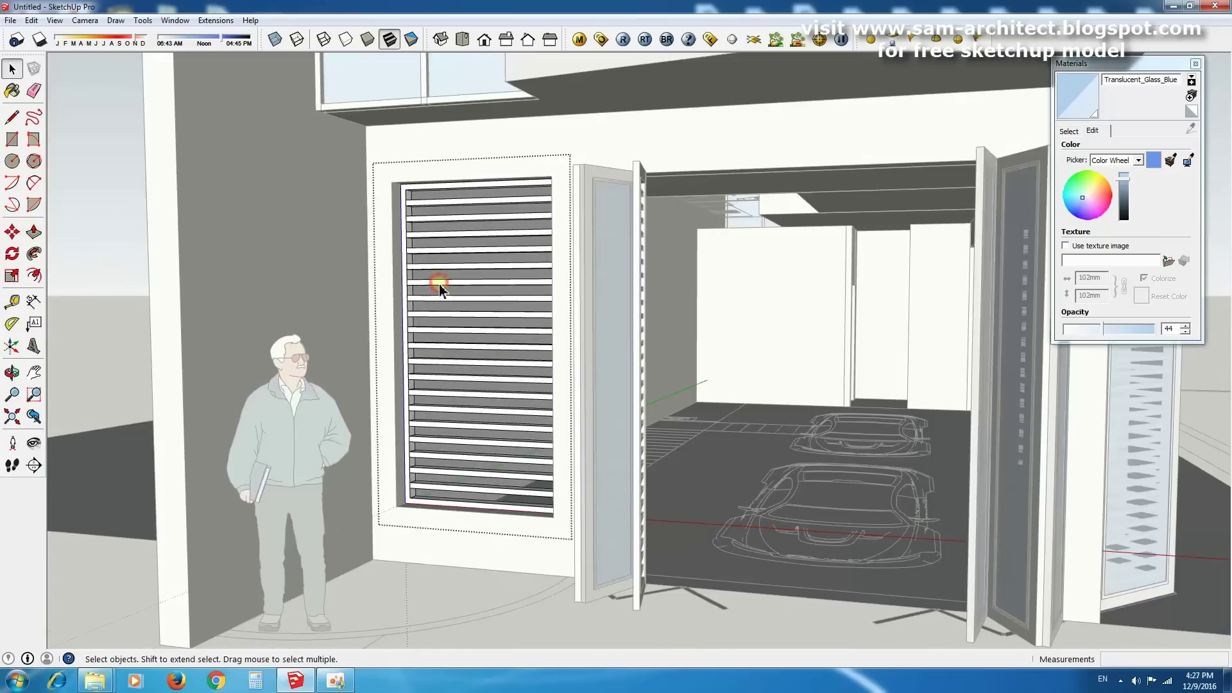
# Rescale the louver window panel.
pyautogui.scroll(3, 398, 536)
pyautogui.press('s')
pyautogui.scroll(2, 563, 530)
pyautogui.scroll(-2, 577, 533)
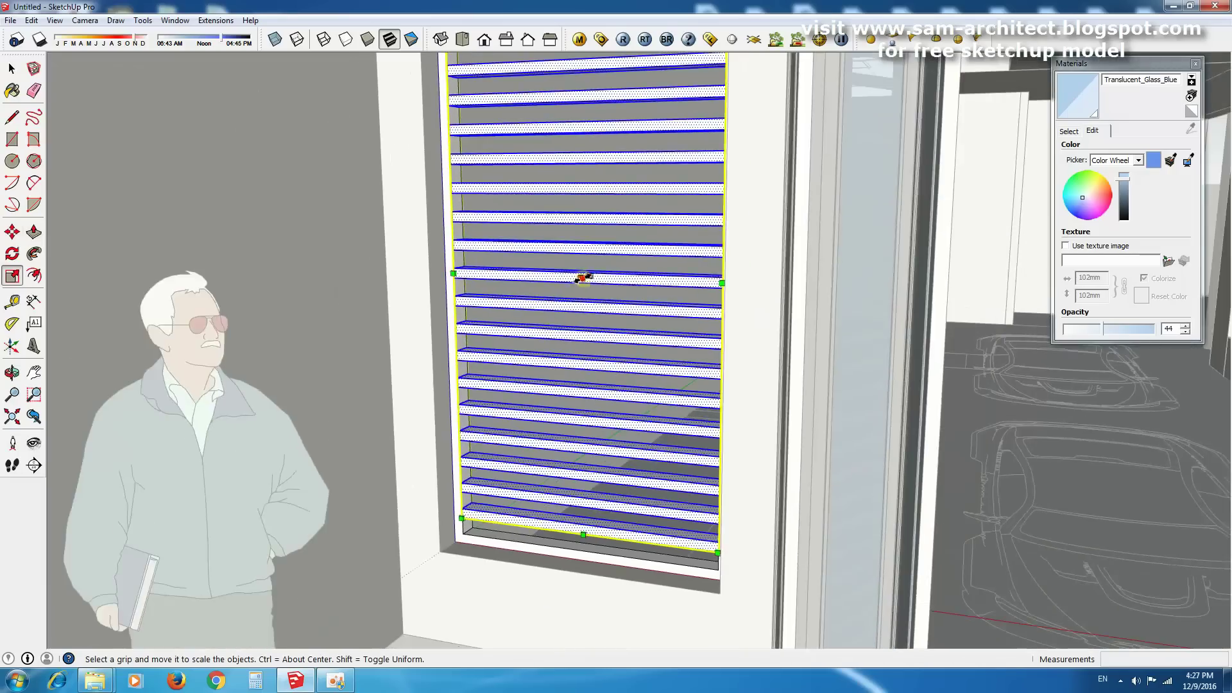
pyautogui.scroll(3, 584, 569)
pyautogui.press('space')
pyautogui.scroll(-3, 584, 514)
pyautogui.scroll(-3, 584, 379)
pyautogui.scroll(-2, 550, 407)
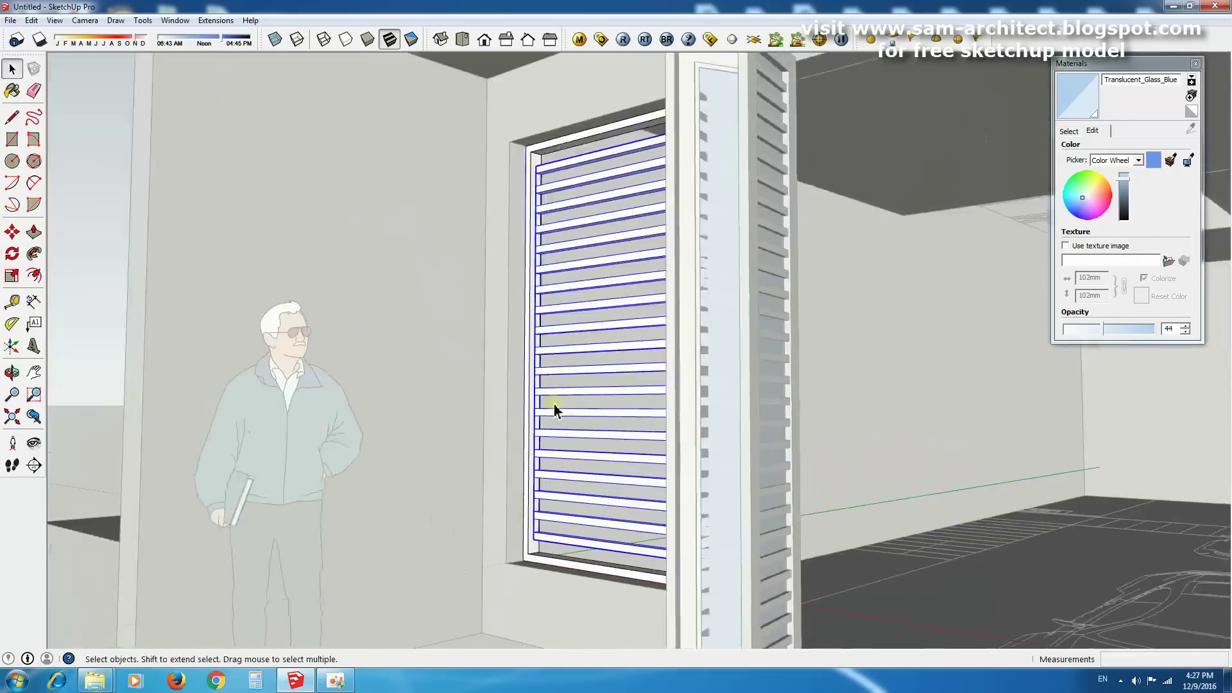
# Draw a rectangle over the louver window and paint it Translucent_Glass_Blue.
pyautogui.press('r')
pyautogui.click(540, 147)
pyautogui.scroll(3, 575, 529)
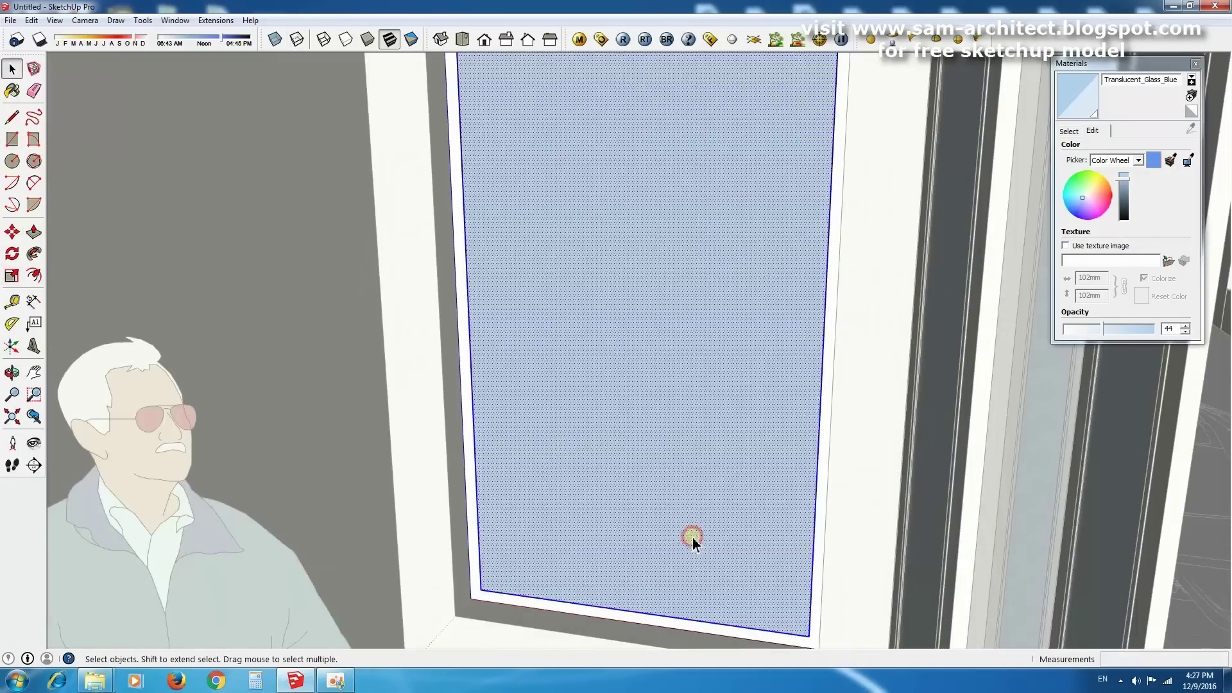
pyautogui.press('space')
pyautogui.scroll(-3, 661, 533)
pyautogui.press('b')
pyautogui.click(701, 275)
pyautogui.scroll(2, 578, 129)
pyautogui.press('r')
# Copy the louver panel into the neighbouring opening with Move+Ctrl.
pyautogui.press('space')
pyautogui.scroll(-3, 301, 292)
pyautogui.click(583, 297)
pyautogui.press('m')
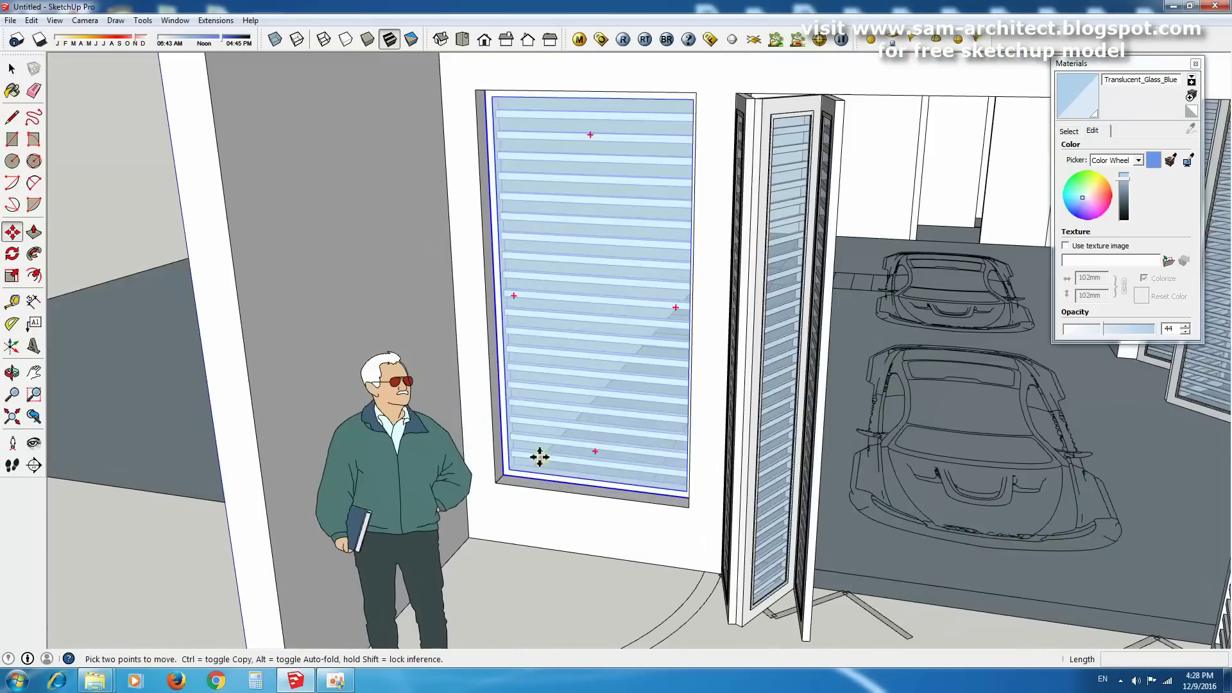
pyautogui.click(542, 459)
pyautogui.press('ctrl')
pyautogui.scroll(5, 901, 399)
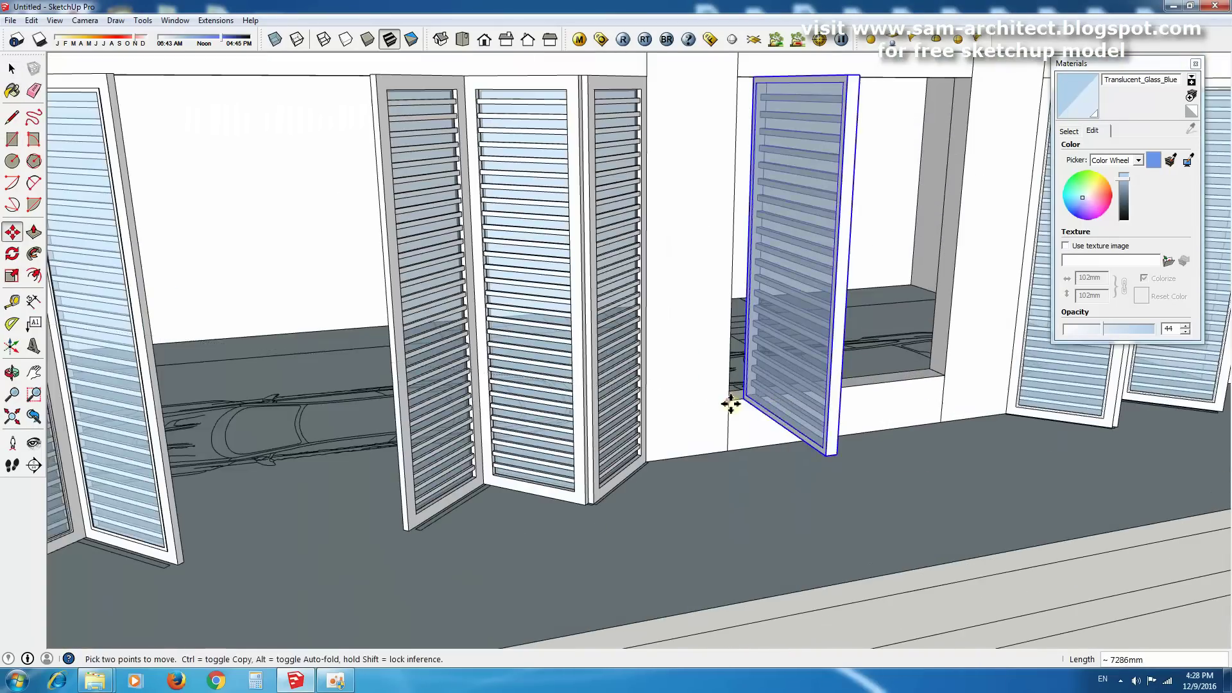
pyautogui.click(731, 404)
pyautogui.scroll(-3, 523, 385)
pyautogui.scroll(4, 626, 398)
# Rotate the copied louver panel so it swings open.
pyautogui.press('space')
pyautogui.press('q')
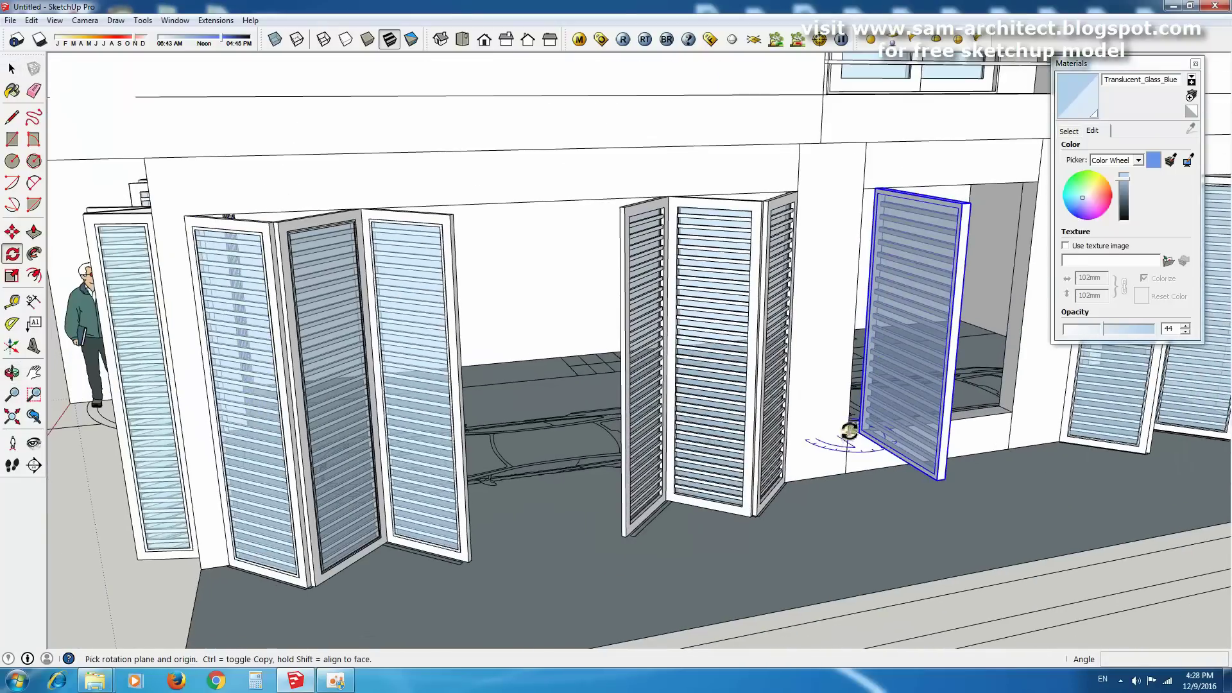
pyautogui.click(1011, 411)
pyautogui.press('space')
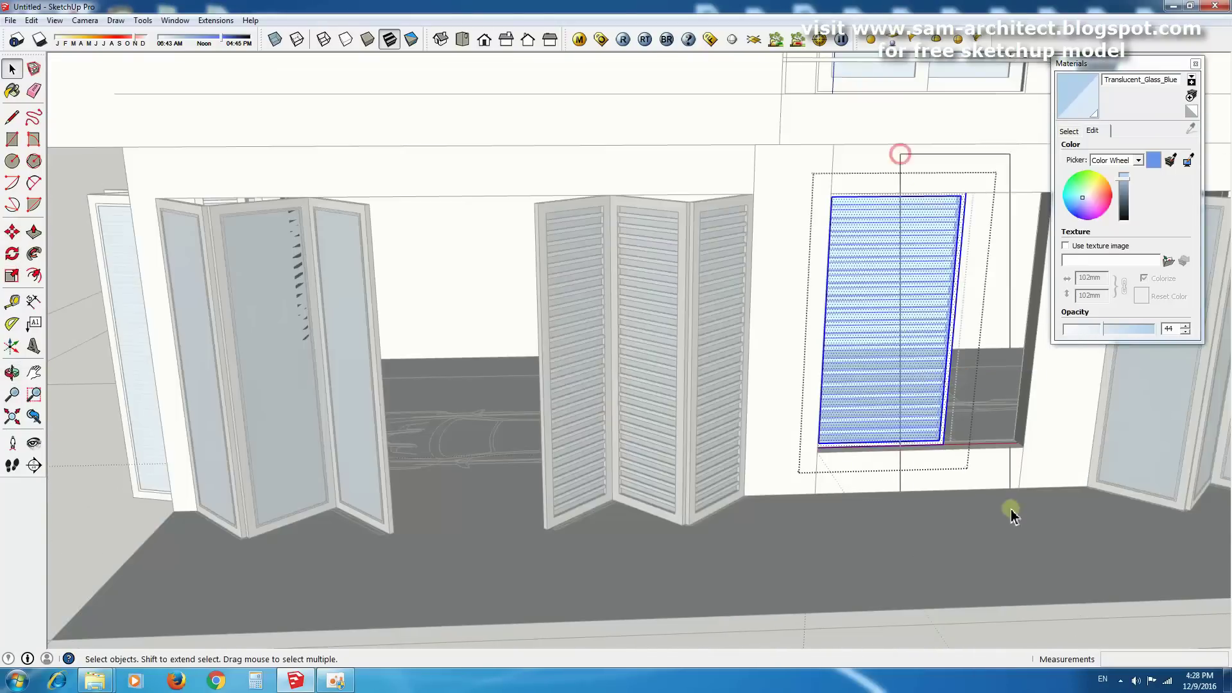
pyautogui.scroll(3, 950, 465)
# Copy the balcony group to the building's right end and flip it along green.
pyautogui.press('m')
pyautogui.scroll(-6, 1100, 482)
pyautogui.moveTo(627, 517)
pyautogui.mouseDown(button='middle')
pyautogui.moveTo(714, 413)
pyautogui.moveTo(714, 462)
pyautogui.moveTo(864, 473)
pyautogui.moveTo(578, 449)
pyautogui.mouseUp(button='middle')
pyautogui.scroll(3, 601, 499)
pyautogui.press('m')
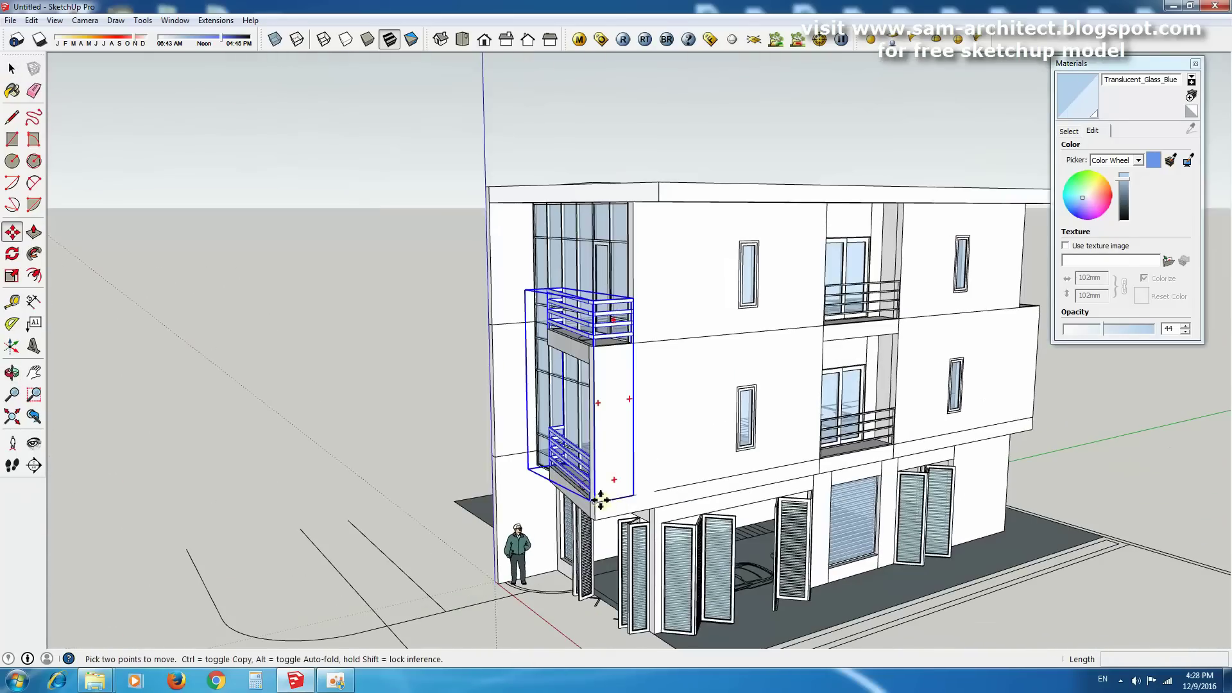
pyautogui.click(1055, 412)
pyautogui.press('space')
pyautogui.moveTo(1056, 413); pyautogui.dragTo(802, 330, button='middle')
pyautogui.click(963, 529)
pyautogui.scroll(3, 872, 525)
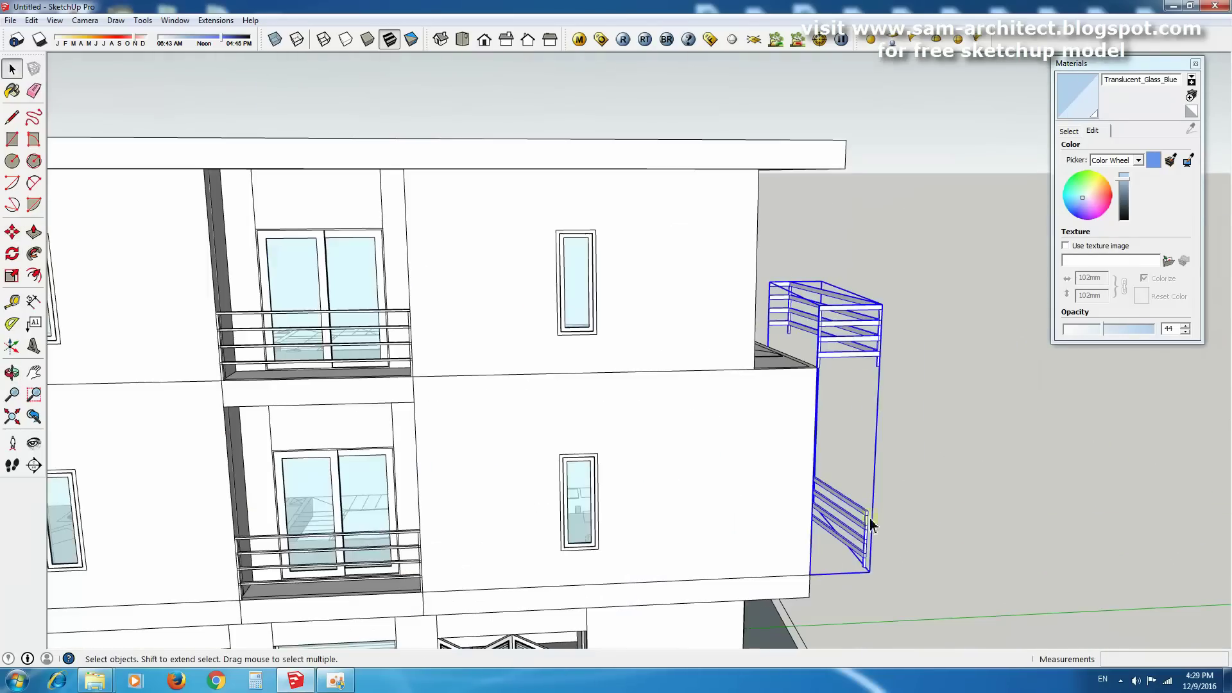
pyautogui.click(756, 280)
pyautogui.press('space')
pyautogui.scroll(-5, 742, 426)
# Orbit to the glass facade and select the ground-floor doors and shutters.
pyautogui.moveTo(742, 426)
pyautogui.mouseDown(button='middle')
pyautogui.moveTo(894, 349)
pyautogui.moveTo(704, 426)
pyautogui.mouseUp(button='middle')
pyautogui.scroll(3, 814, 340)
pyautogui.moveTo(813, 340)
pyautogui.mouseDown(button='middle')
pyautogui.moveTo(798, 302)
pyautogui.moveTo(767, 349)
pyautogui.moveTo(824, 322)
pyautogui.mouseUp(button='middle')
pyautogui.press('space')
pyautogui.moveTo(503, 366); pyautogui.dragTo(992, 580)
pyautogui.rightClick(866, 171)
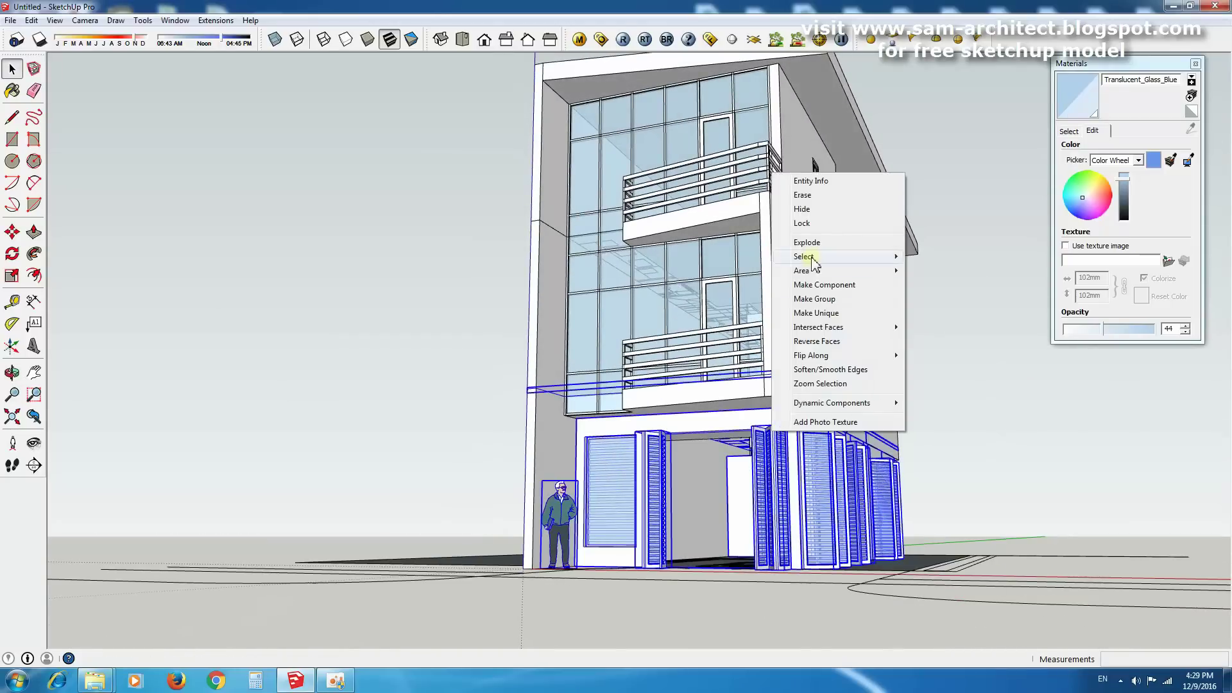
pyautogui.click(875, 256)
# Orbit to another side of the building toward the wall base for the stair step.
pyautogui.moveTo(875, 256); pyautogui.dragTo(765, 418, button='middle')
pyautogui.scroll(3, 713, 491)
pyautogui.scroll(5, 712, 491)
pyautogui.press('r')
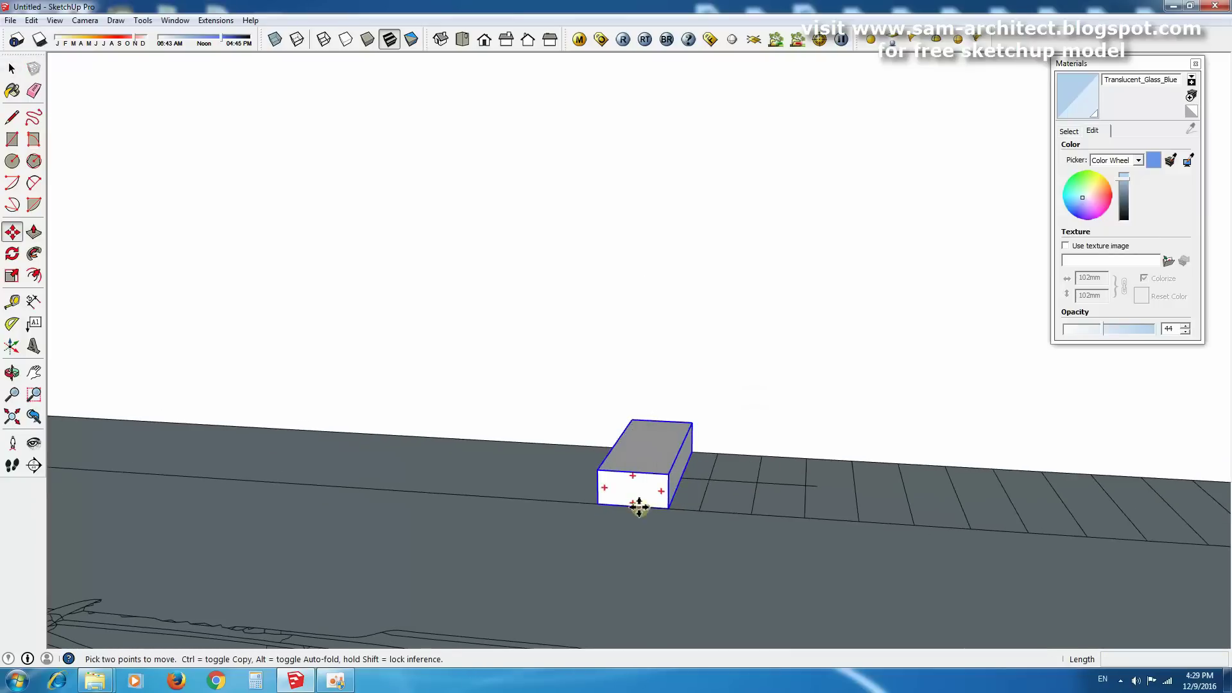
# Copy the stair step into a ten-step flight using a 10x array.
pyautogui.click(649, 475)
pyautogui.moveTo(649, 475)
pyautogui.mouseDown(button='middle')
pyautogui.moveTo(775, 511)
pyautogui.moveTo(944, 503)
pyautogui.mouseUp(button='middle')
pyautogui.press('Return')
pyautogui.press('space')
pyautogui.moveTo(549, 267); pyautogui.dragTo(915, 550)
pyautogui.scroll(2, 941, 417)
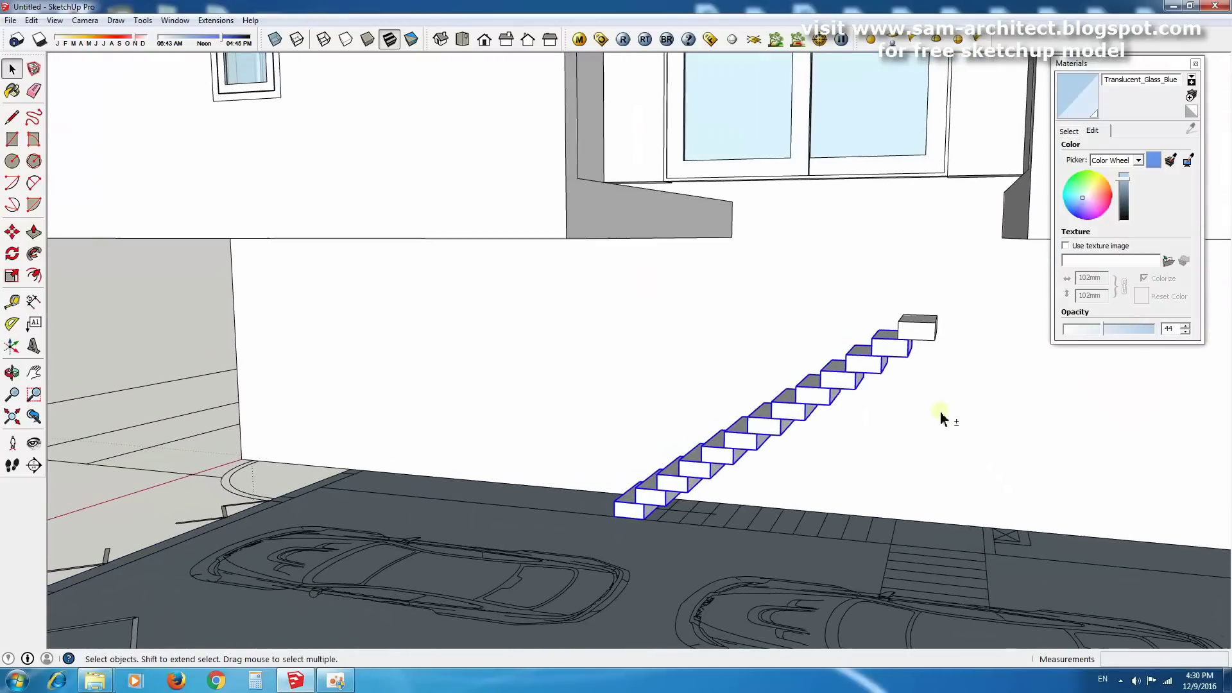
# Push/Pull the top step of the flight out into a landing.
pyautogui.doubleClick(924, 344)
pyautogui.moveTo(924, 344); pyautogui.dragTo(947, 344, button='middle')
pyautogui.press('p')
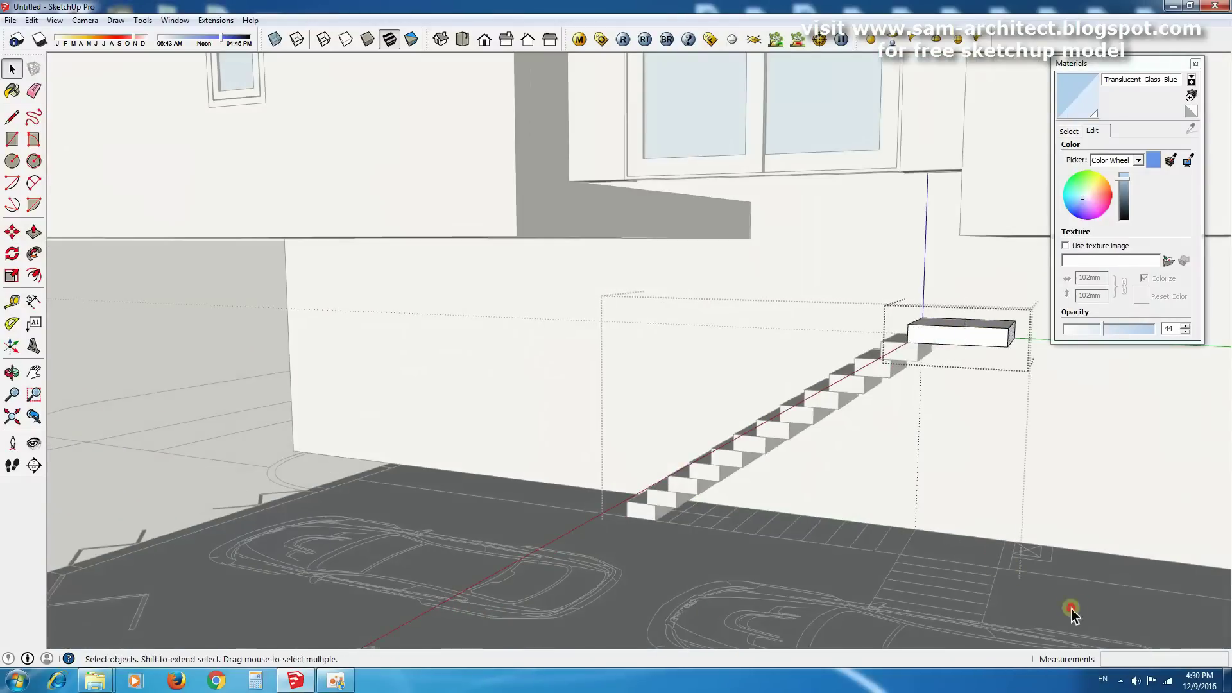
pyautogui.moveTo(1072, 613); pyautogui.dragTo(581, 360, button='middle')
# Place a copied upper stair flight and rotate it to turn at the landing.
pyautogui.click(818, 323)
pyautogui.scroll(2, 821, 321)
pyautogui.press('q')
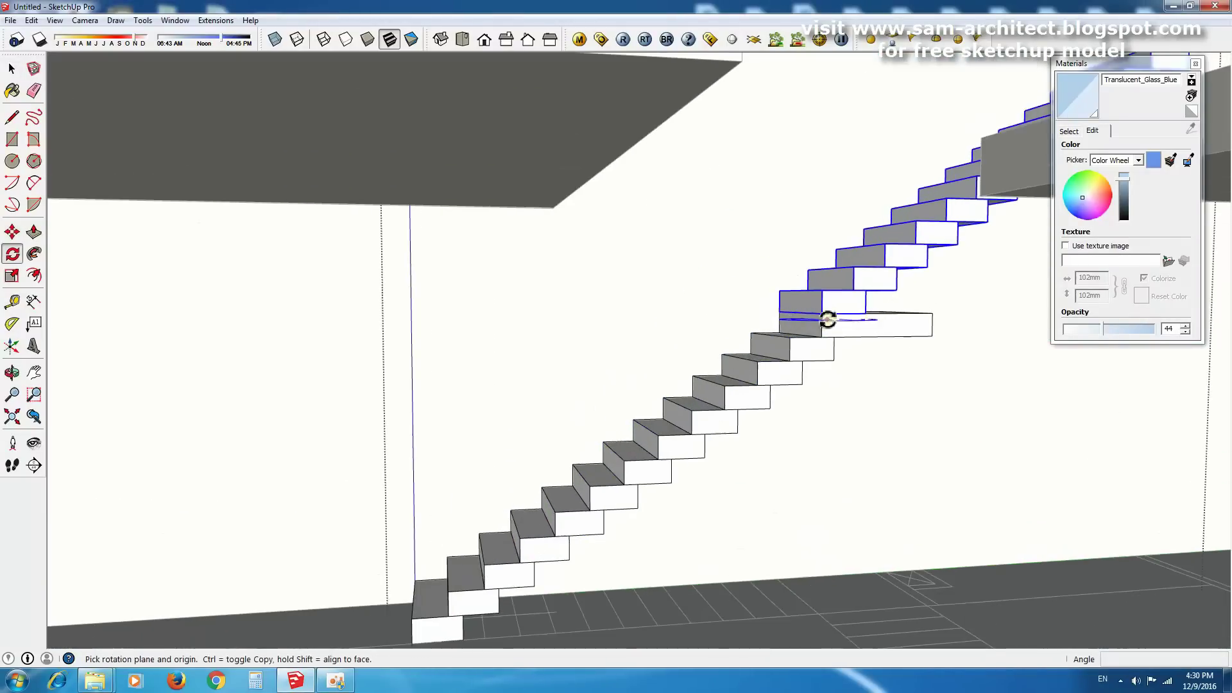
pyautogui.moveTo(917, 315)
pyautogui.mouseDown(button='middle')
pyautogui.moveTo(1018, 338)
pyautogui.moveTo(922, 335)
pyautogui.moveTo(571, 422)
pyautogui.mouseUp(button='middle')
pyautogui.rightClick(591, 297)
pyautogui.click(704, 350)
pyautogui.press('space')
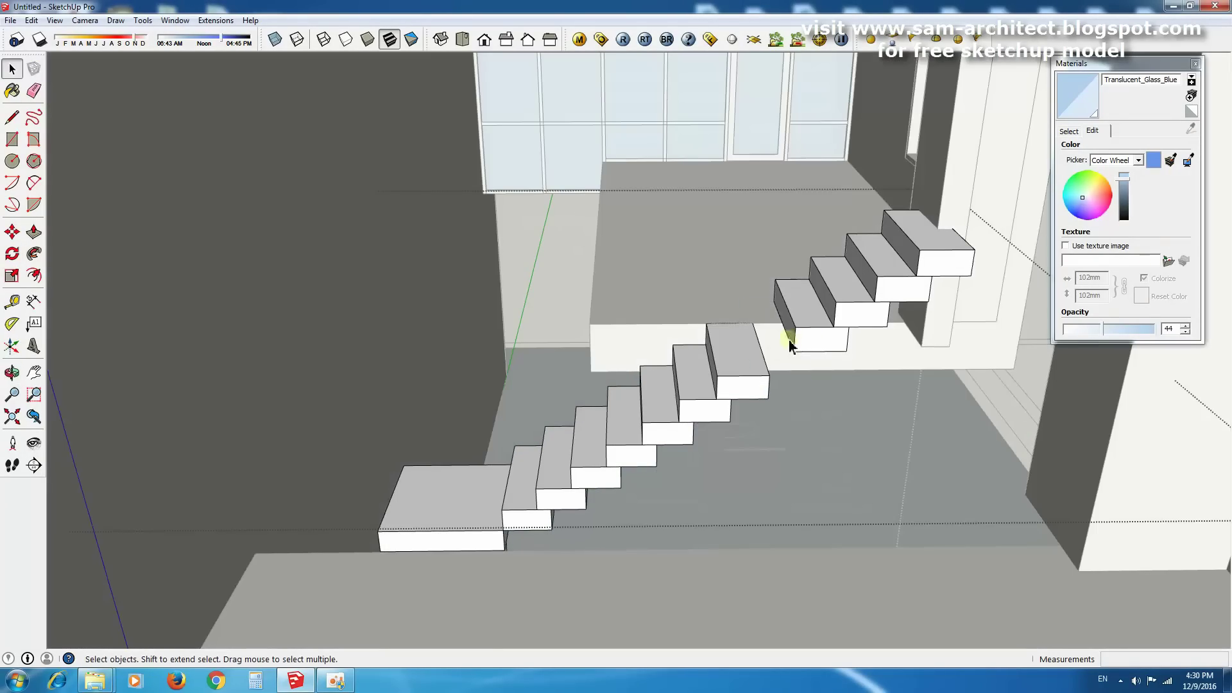
pyautogui.scroll(-3, 764, 399)
pyautogui.moveTo(762, 336)
pyautogui.mouseDown(button='middle')
pyautogui.moveTo(454, 357)
pyautogui.moveTo(732, 286)
pyautogui.moveTo(717, 266)
pyautogui.moveTo(748, 336)
pyautogui.mouseUp(button='middle')
# Move-copy the staircase up onto the upper floor.
pyautogui.press('space')
pyautogui.click(717, 267)
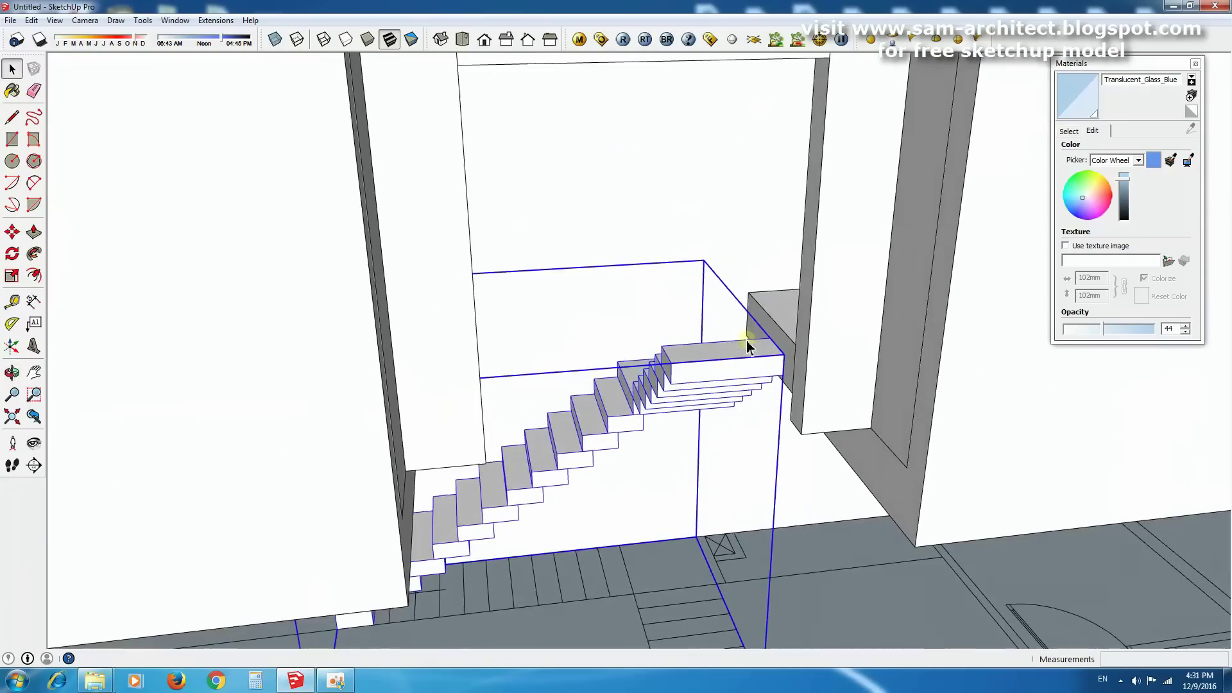
pyautogui.press('m')
pyautogui.click(724, 491)
pyautogui.press('ctrl')
pyautogui.click(775, 341)
pyautogui.scroll(-3, 784, 385)
# Orbit around the house to inspect the multi-flight staircase.
pyautogui.moveTo(784, 385); pyautogui.dragTo(674, 303, button='middle')
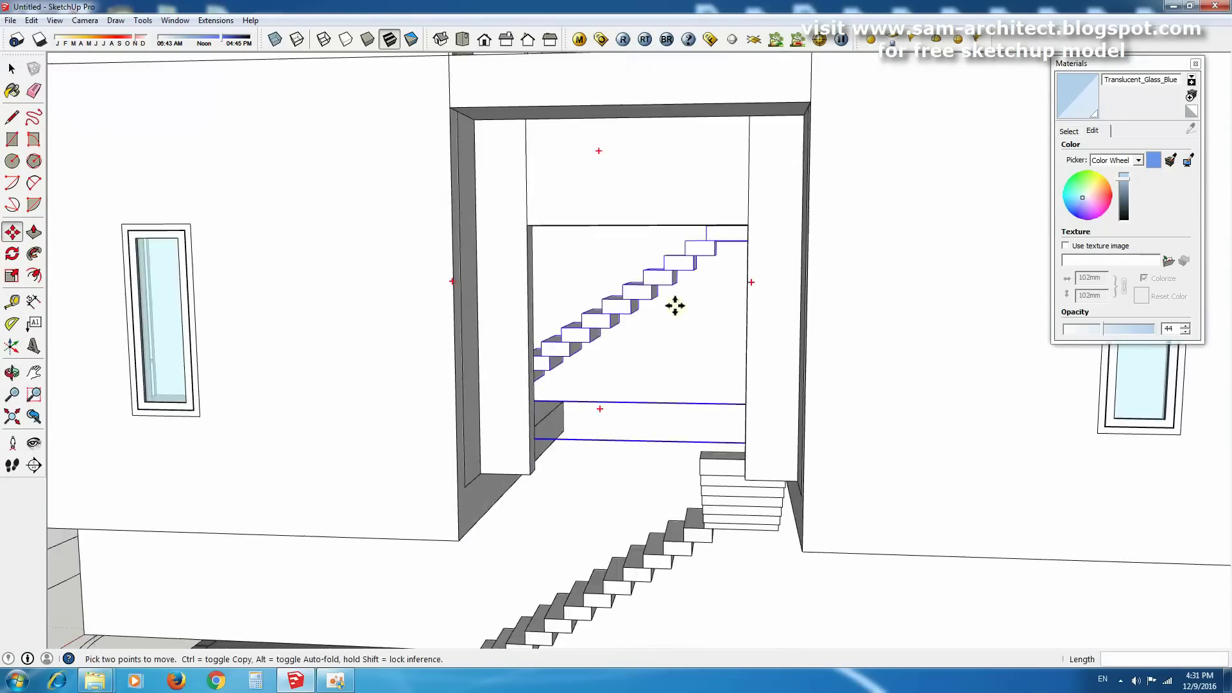
pyautogui.press('space')
pyautogui.scroll(-3, 558, 426)
pyautogui.moveTo(559, 426); pyautogui.dragTo(641, 267, button='middle')
pyautogui.scroll(3, 481, 311)
pyautogui.moveTo(481, 310)
pyautogui.mouseDown(button='middle')
pyautogui.moveTo(828, 278)
pyautogui.moveTo(930, 357)
pyautogui.moveTo(692, 399)
pyautogui.mouseUp(button='middle')
pyautogui.scroll(2, 811, 263)
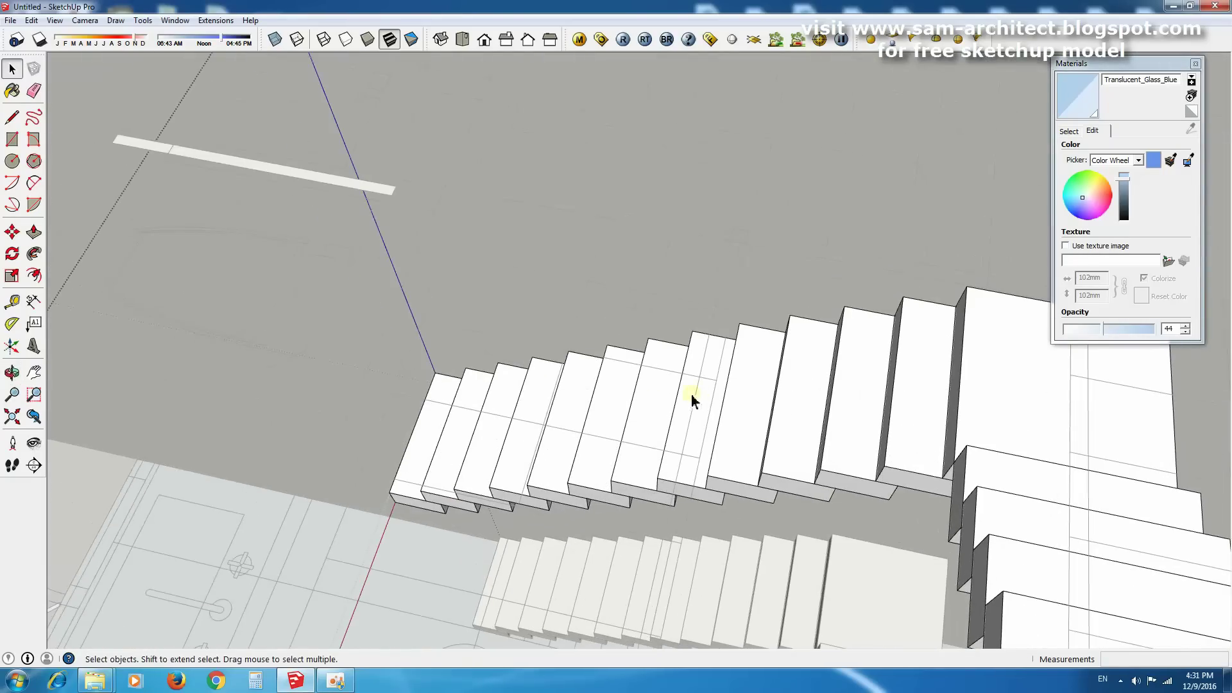
pyautogui.moveTo(388, 503); pyautogui.dragTo(847, 443, button='middle')
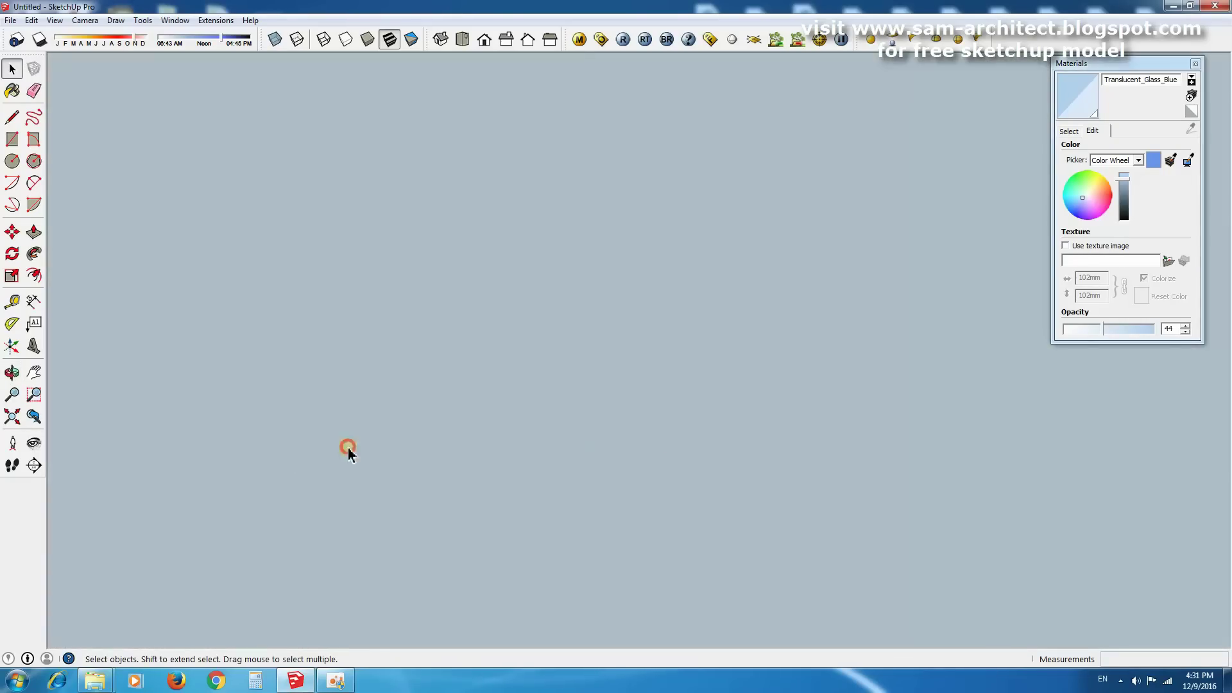
pyautogui.moveTo(347, 449)
pyautogui.mouseDown(button='middle')
pyautogui.moveTo(839, 303)
pyautogui.moveTo(944, 294)
pyautogui.moveTo(664, 327)
pyautogui.moveTo(814, 371)
pyautogui.mouseUp(button='middle')
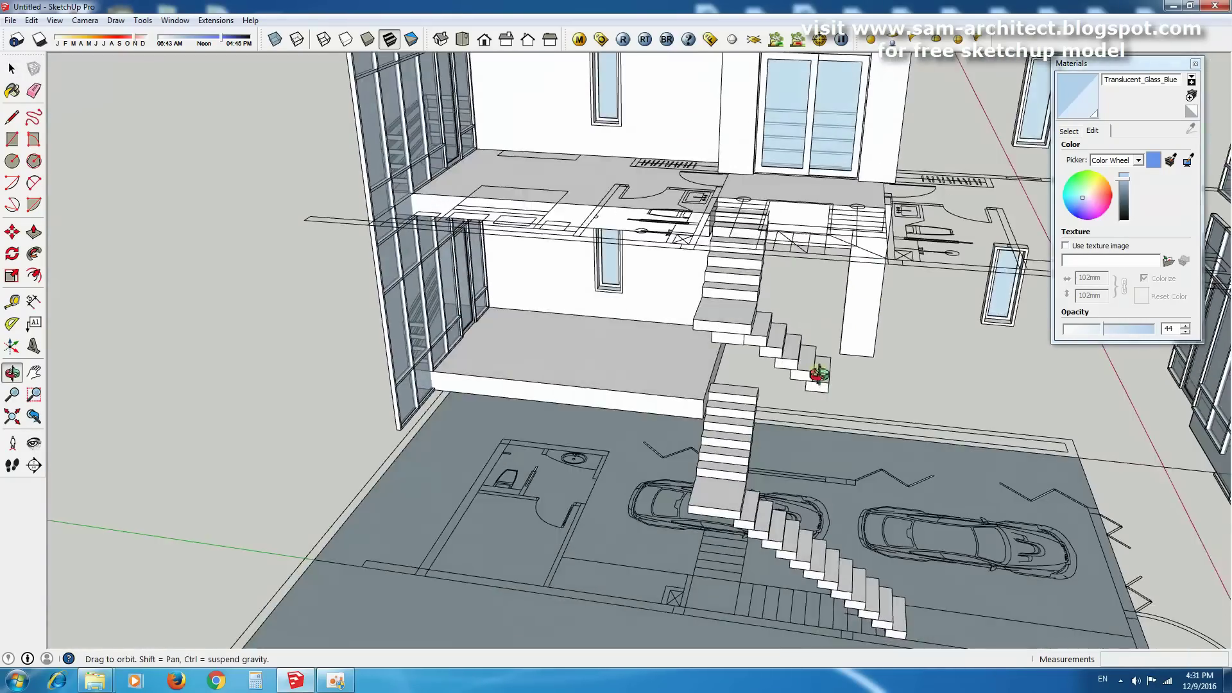
# Move-copy the stair flight to its new position.
pyautogui.press('space')
pyautogui.scroll(3, 751, 261)
pyautogui.click(751, 262)
pyautogui.press('m')
pyautogui.scroll(2, 646, 342)
pyautogui.click(831, 440)
pyautogui.moveTo(831, 441)
pyautogui.mouseDown(button='middle')
pyautogui.moveTo(638, 394)
pyautogui.moveTo(796, 268)
pyautogui.mouseUp(button='middle')
# Orbit around to a front view of the foot of the staircase.
pyautogui.scroll(-5, 591, 460)
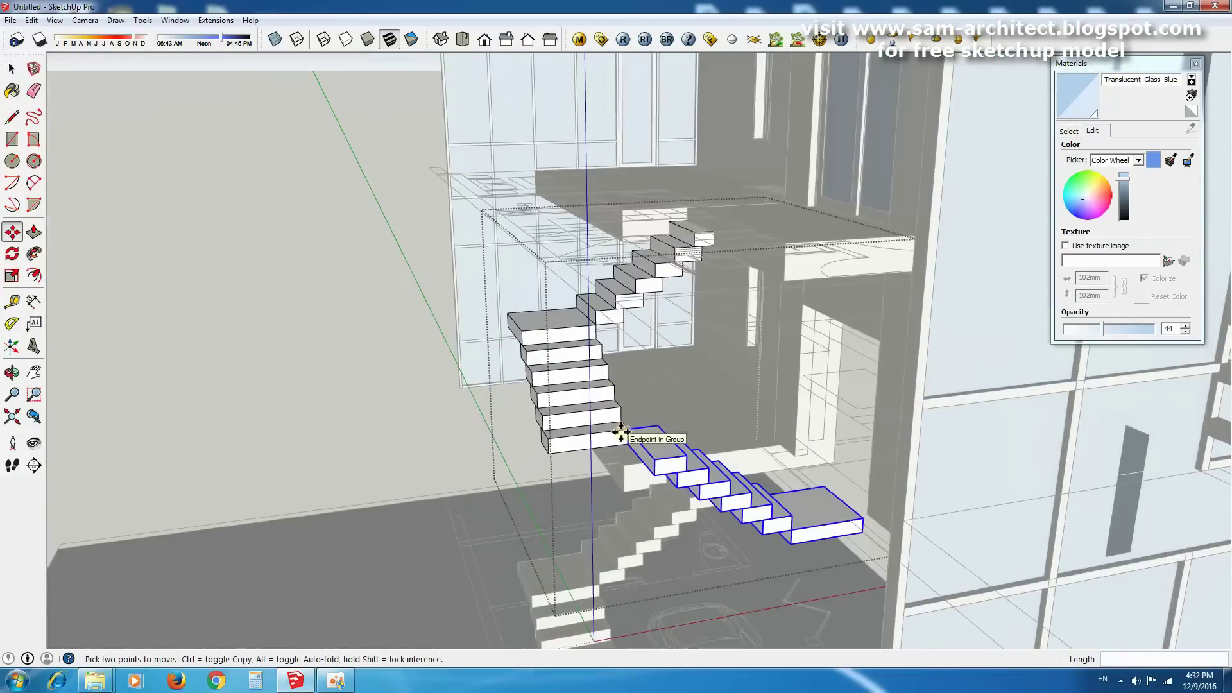
pyautogui.moveTo(619, 432); pyautogui.dragTo(668, 448, button='middle')
pyautogui.scroll(3, 789, 459)
pyautogui.scroll(2, 767, 424)
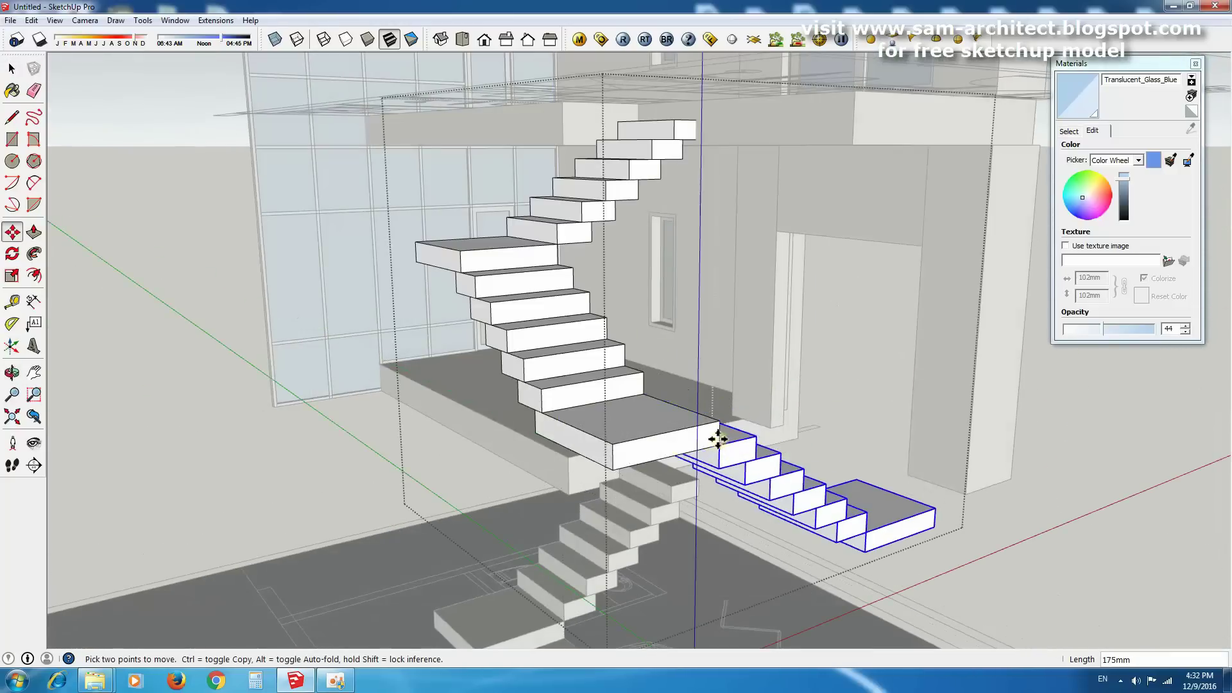
pyautogui.moveTo(718, 439); pyautogui.dragTo(698, 417, button='middle')
pyautogui.scroll(-5, 680, 289)
pyautogui.moveTo(770, 242)
pyautogui.mouseDown(button='middle')
pyautogui.moveTo(737, 338)
pyautogui.moveTo(461, 494)
pyautogui.moveTo(366, 514)
pyautogui.mouseUp(button='middle')
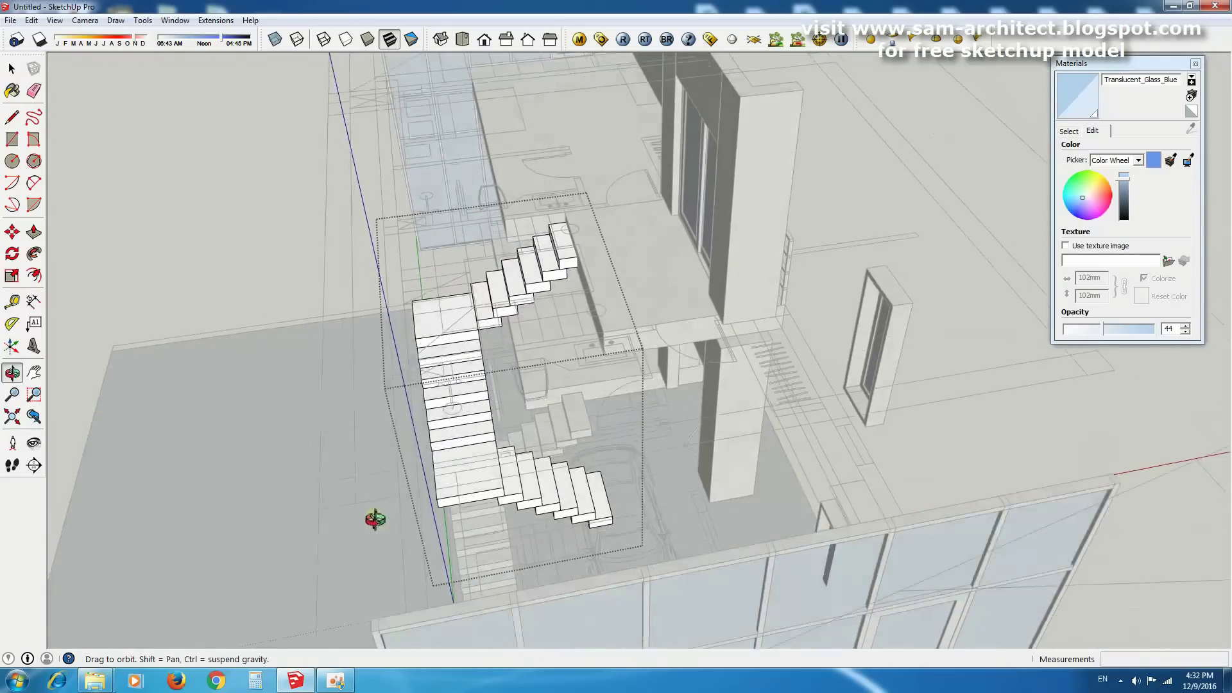
pyautogui.scroll(4, 550, 248)
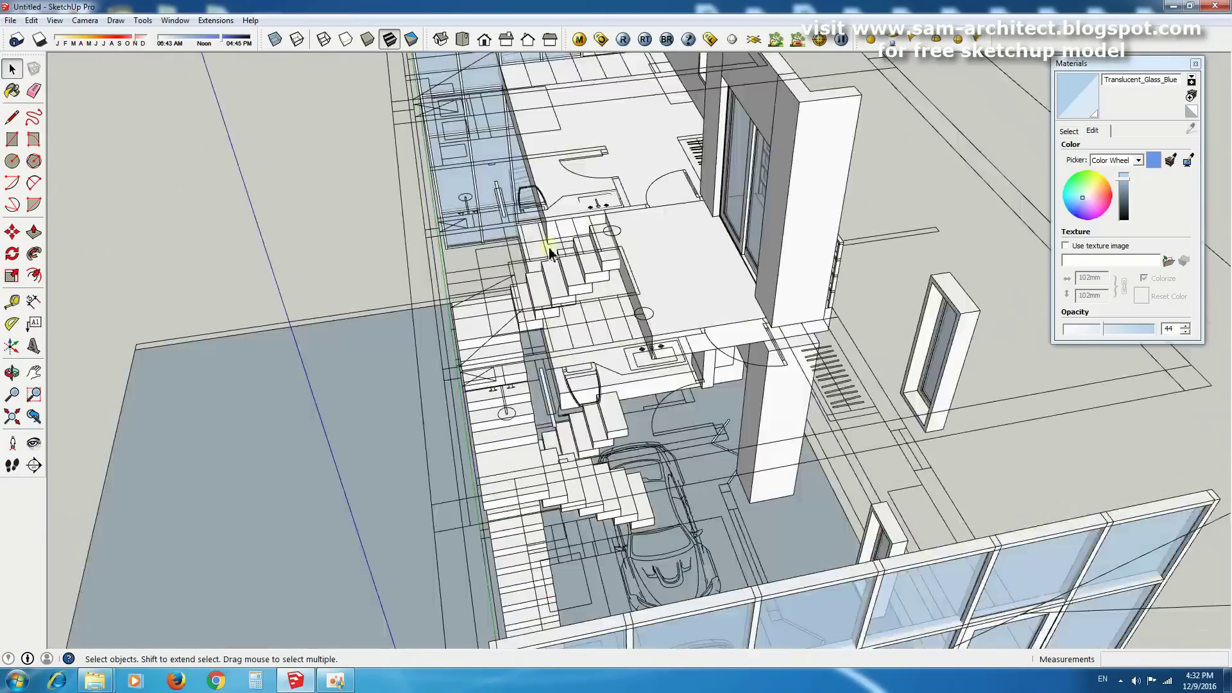
pyautogui.scroll(3, 608, 297)
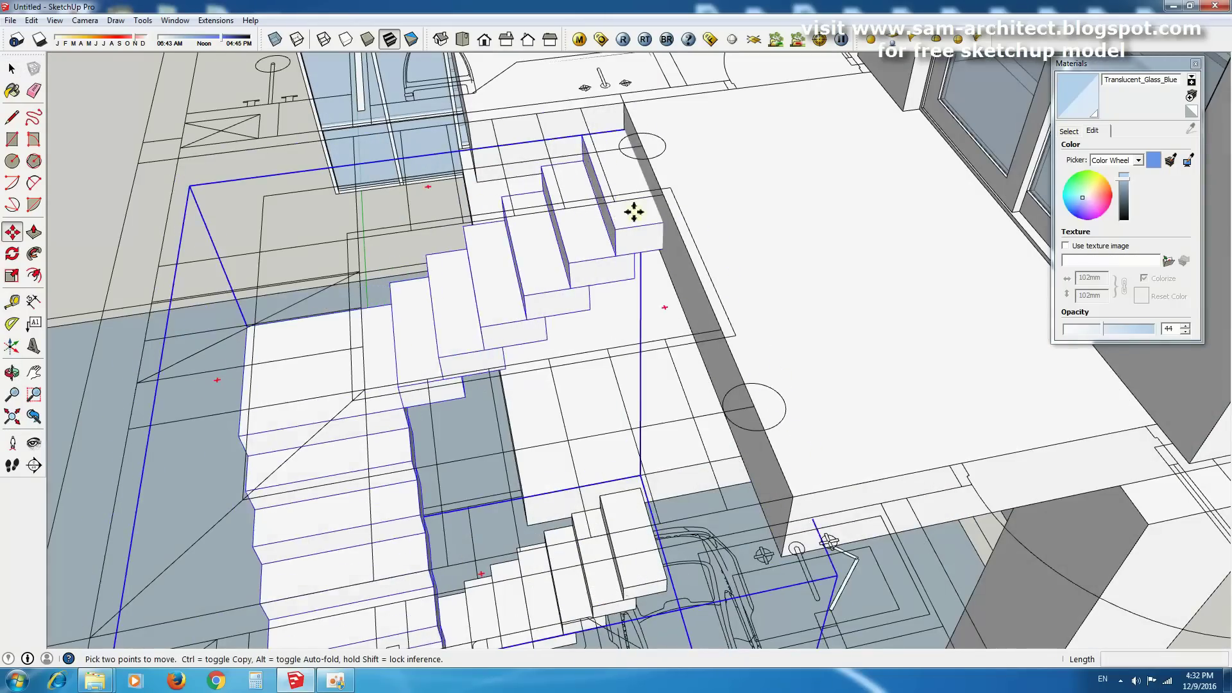
pyautogui.scroll(-6, 759, 340)
pyautogui.moveTo(760, 341)
pyautogui.mouseDown(button='middle')
pyautogui.moveTo(720, 365)
pyautogui.moveTo(759, 360)
pyautogui.moveTo(699, 372)
pyautogui.moveTo(517, 380)
pyautogui.mouseUp(button='middle')
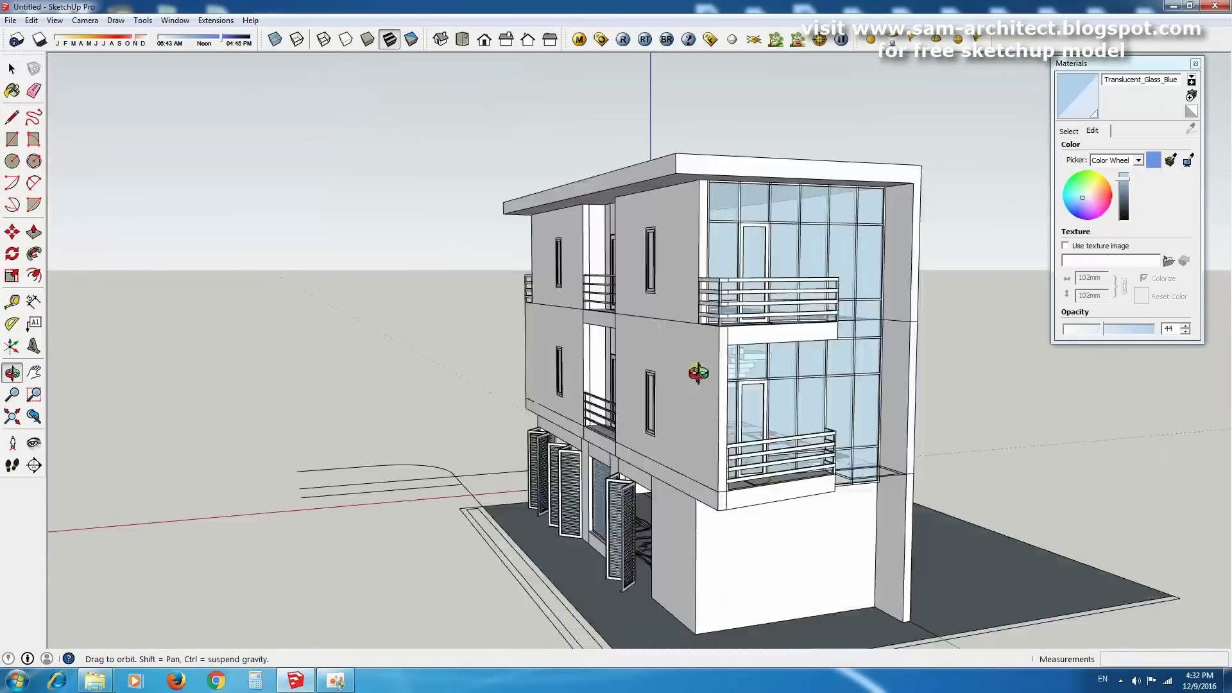
pyautogui.scroll(8, 652, 528)
pyautogui.moveTo(652, 528); pyautogui.dragTo(652, 498, button='middle')
pyautogui.press('r')
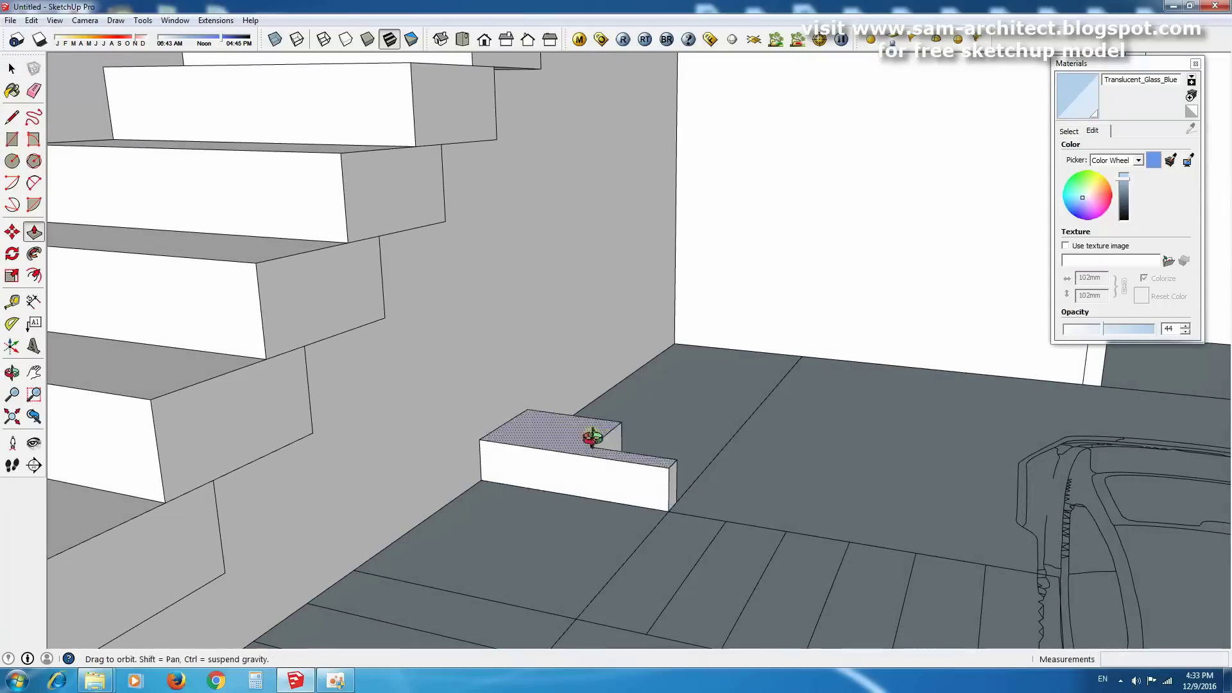
# Switch to the front view and hide the stray face beside the stairs.
pyautogui.scroll(-5, 591, 437)
pyautogui.moveTo(788, 342)
pyautogui.mouseDown(button='middle')
pyautogui.moveTo(776, 346)
pyautogui.moveTo(770, 238)
pyautogui.mouseUp(button='middle')
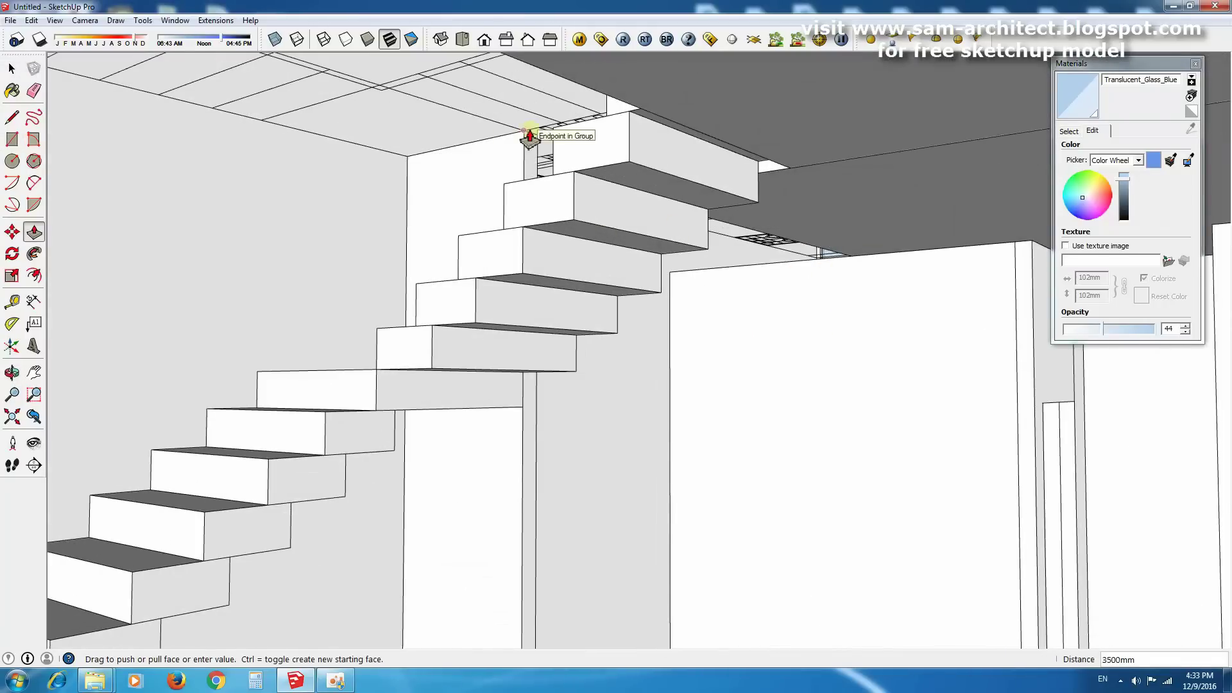
pyautogui.moveTo(784, 187); pyautogui.dragTo(852, 164, button='middle')
pyautogui.press('F4')
pyautogui.press('space')
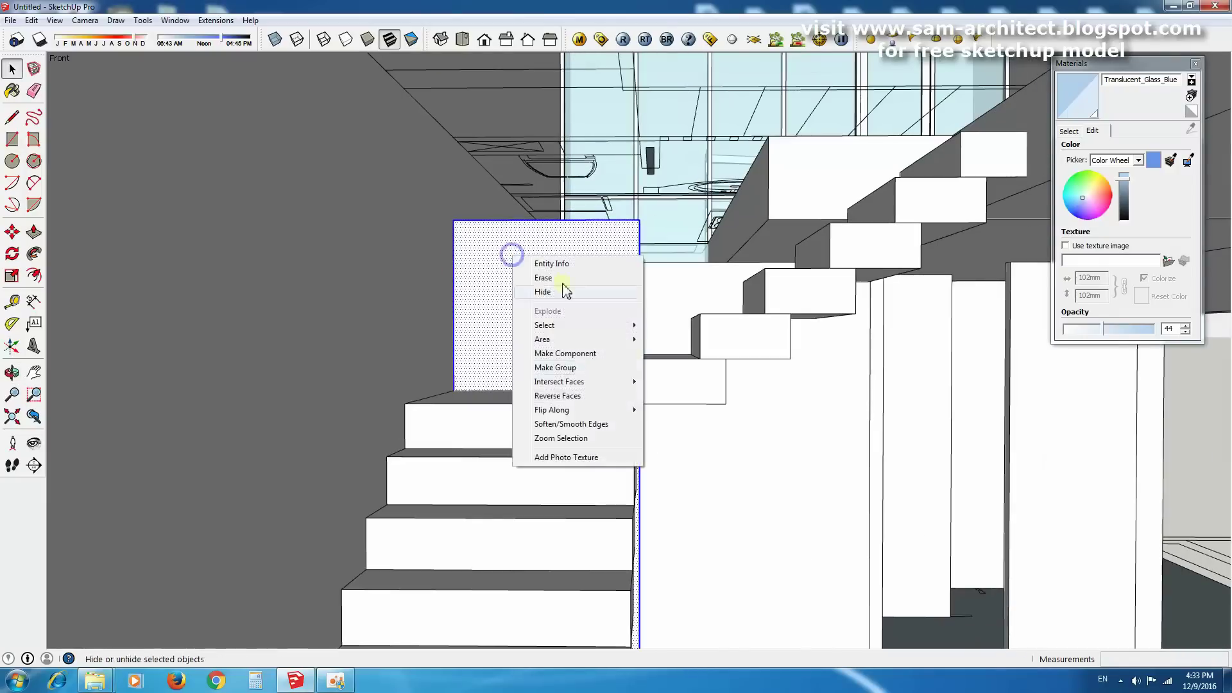
pyautogui.click(566, 291)
pyautogui.moveTo(764, 211); pyautogui.dragTo(775, 206, button='middle')
# Orbit up to inspect the balcony undersides on the facade.
pyautogui.moveTo(403, 232)
pyautogui.mouseDown(button='middle')
pyautogui.moveTo(693, 251)
pyautogui.moveTo(911, 342)
pyautogui.mouseUp(button='middle')
pyautogui.scroll(3, 862, 517)
pyautogui.moveTo(862, 517)
pyautogui.mouseDown(button='middle')
pyautogui.moveTo(907, 234)
pyautogui.moveTo(770, 426)
pyautogui.mouseUp(button='middle')
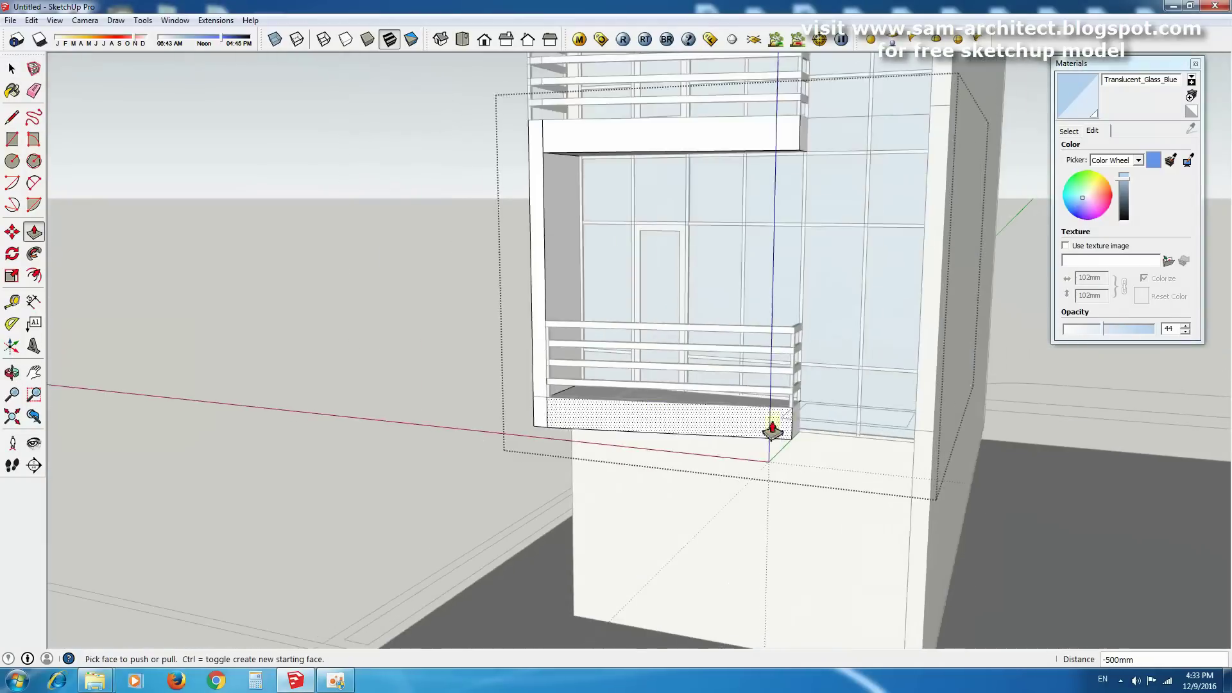
pyautogui.scroll(3, 750, 175)
pyautogui.scroll(2, 1018, 210)
pyautogui.scroll(-3, 655, 240)
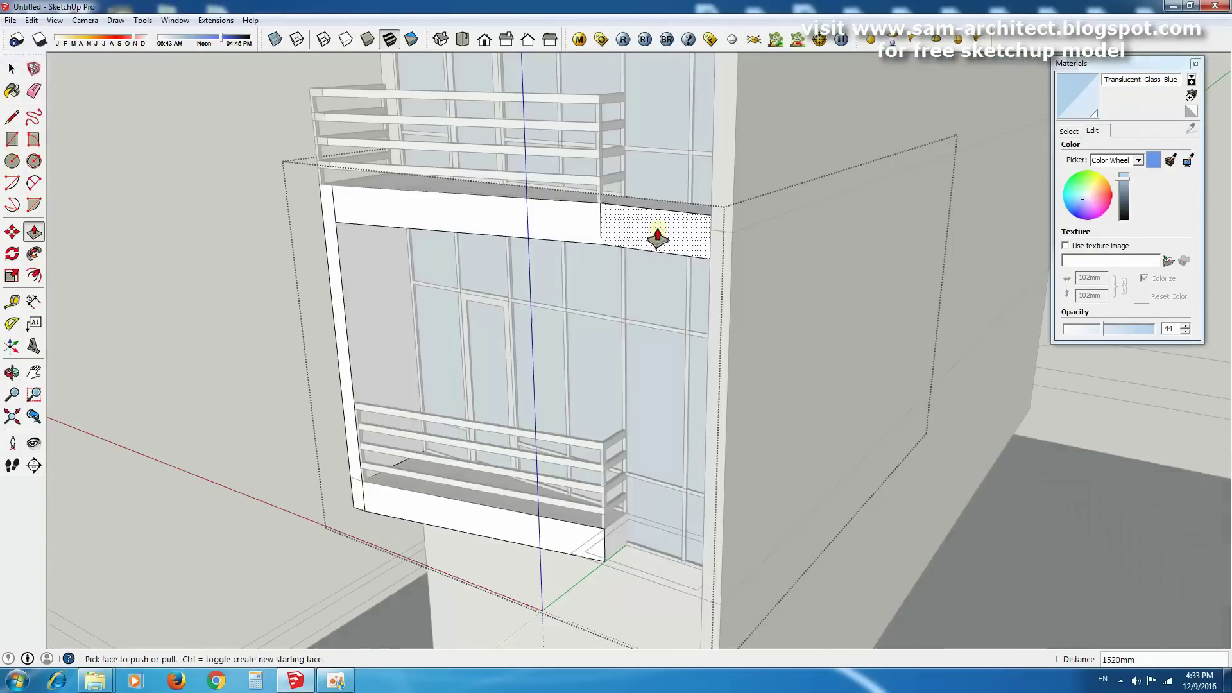
pyautogui.scroll(-3, 704, 545)
pyautogui.moveTo(704, 545); pyautogui.dragTo(660, 317, button='middle')
pyautogui.scroll(3, 626, 333)
# Push/Pull the front balcony slabs by -500mm.
pyautogui.press('space')
pyautogui.scroll(3, 626, 333)
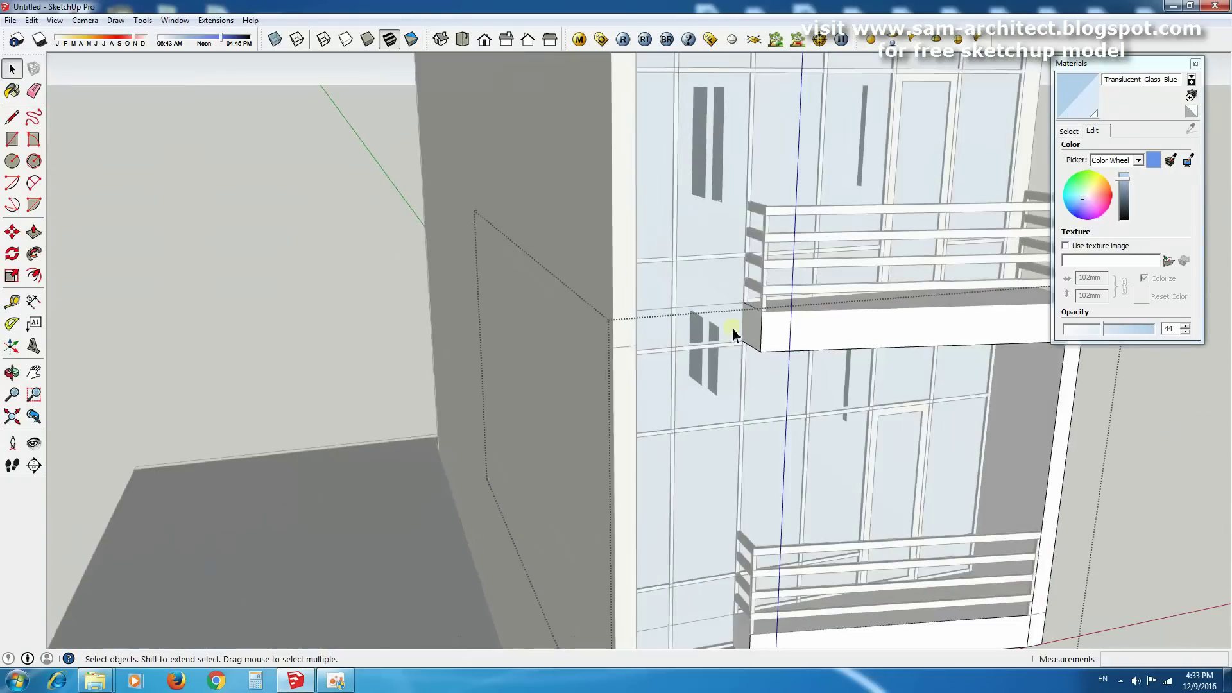
pyautogui.moveTo(737, 330); pyautogui.dragTo(379, 248, button='middle')
pyautogui.press('p')
pyautogui.scroll(-2, 539, 402)
pyautogui.moveTo(539, 402); pyautogui.dragTo(408, 206, button='middle')
pyautogui.scroll(3, 407, 207)
pyautogui.scroll(-5, 407, 207)
pyautogui.moveTo(624, 328)
pyautogui.mouseDown(button='middle')
pyautogui.moveTo(519, 355)
pyautogui.moveTo(1031, 344)
pyautogui.mouseUp(button='middle')
pyautogui.press('space')
# Copy the tall column beside the stairs and flip it along the red axis.
pyautogui.moveTo(962, 207); pyautogui.dragTo(975, 164, button='middle')
pyautogui.moveTo(975, 164); pyautogui.dragTo(382, 376)
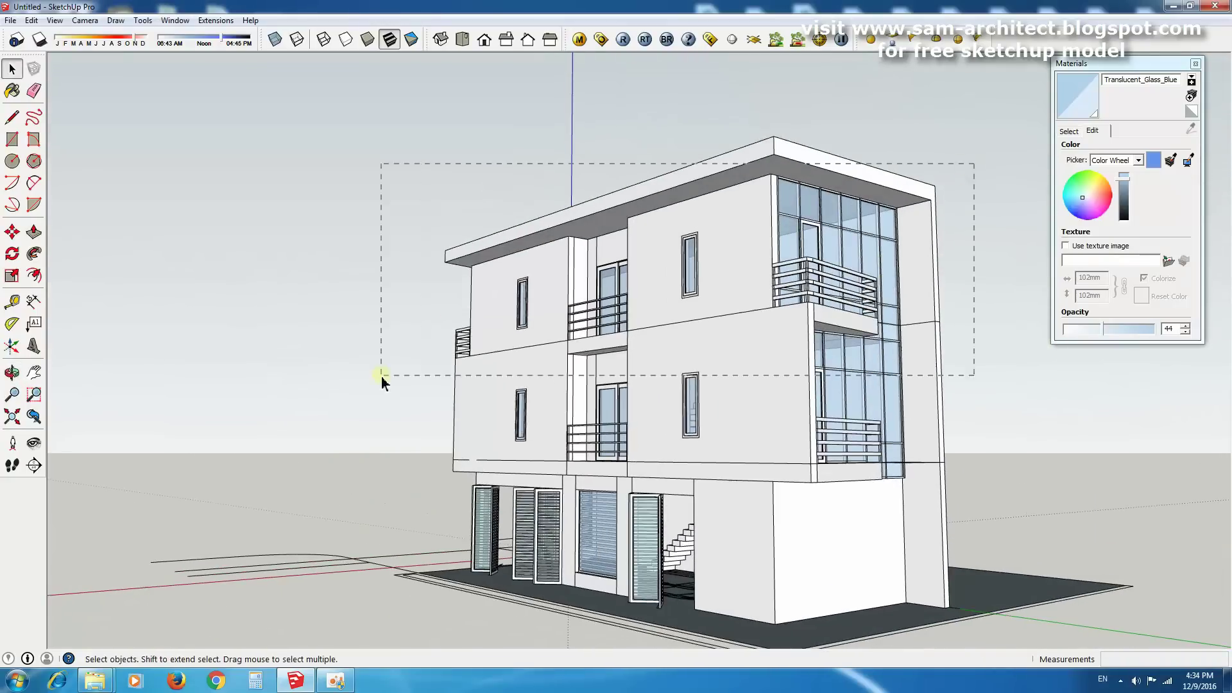
pyautogui.moveTo(762, 355); pyautogui.dragTo(742, 426, button='middle')
pyautogui.scroll(5, 742, 426)
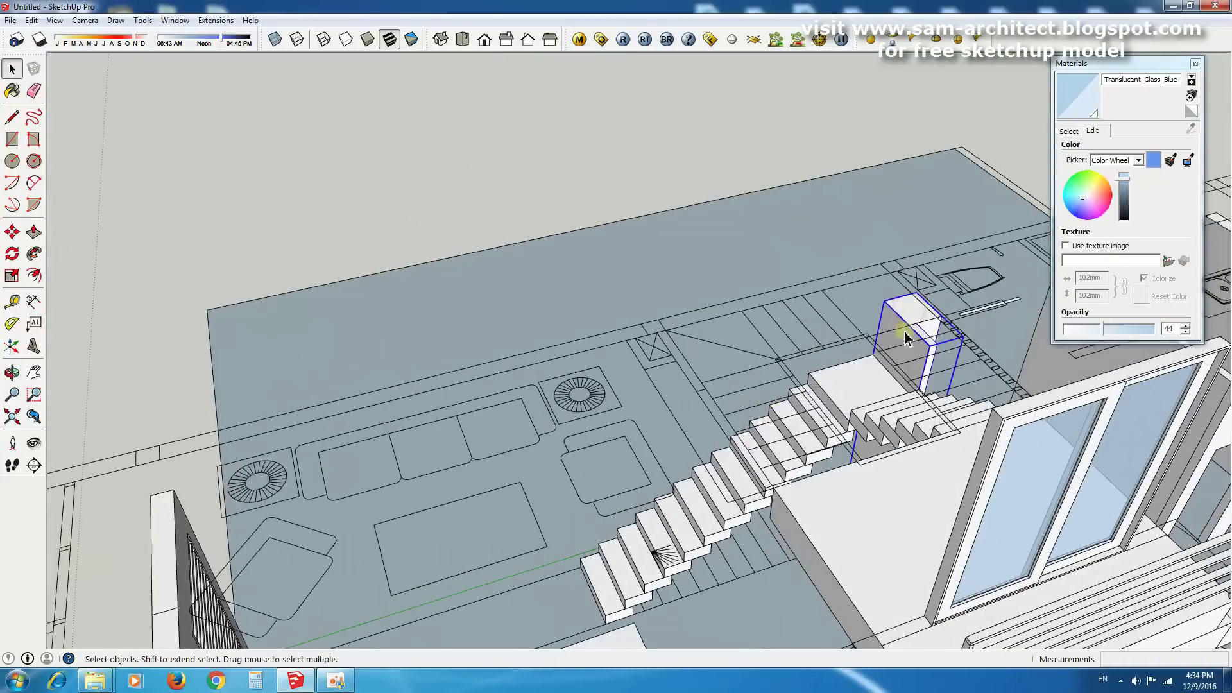
pyautogui.scroll(2, 902, 308)
pyautogui.moveTo(901, 308); pyautogui.dragTo(854, 315, button='middle')
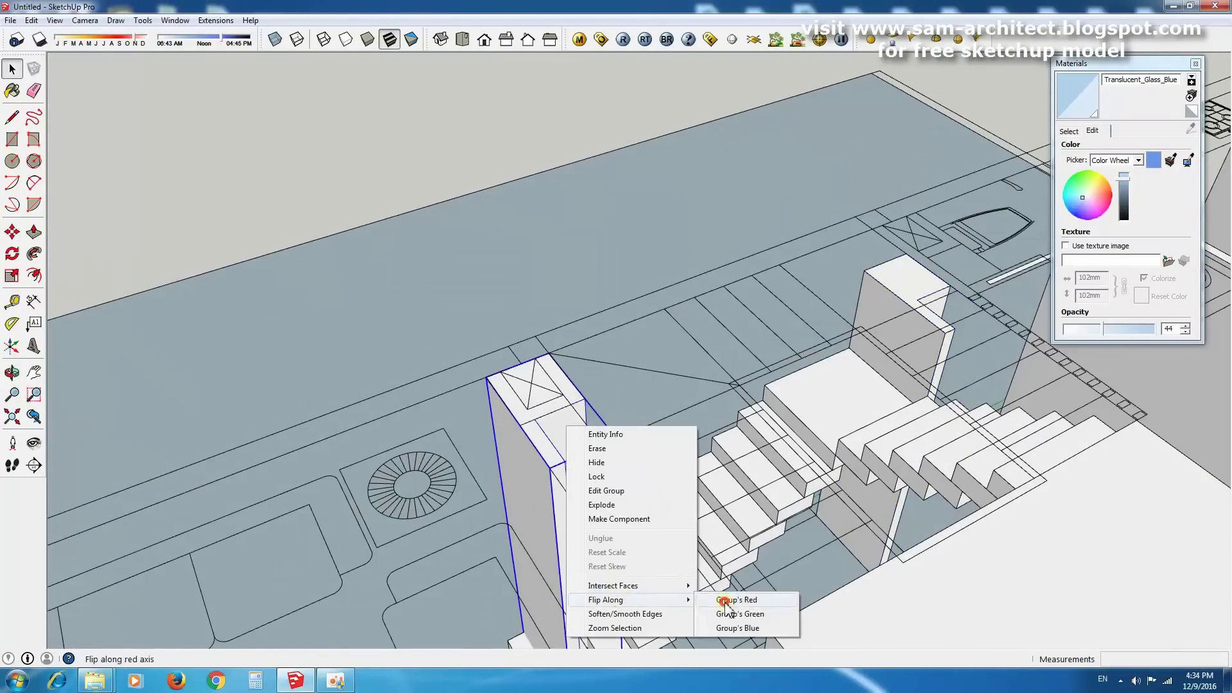
pyautogui.press('Escape')
pyautogui.press('m')
# Adjust the mirrored column's face with Push/Pull.
pyautogui.moveTo(583, 462); pyautogui.dragTo(693, 542, button='middle')
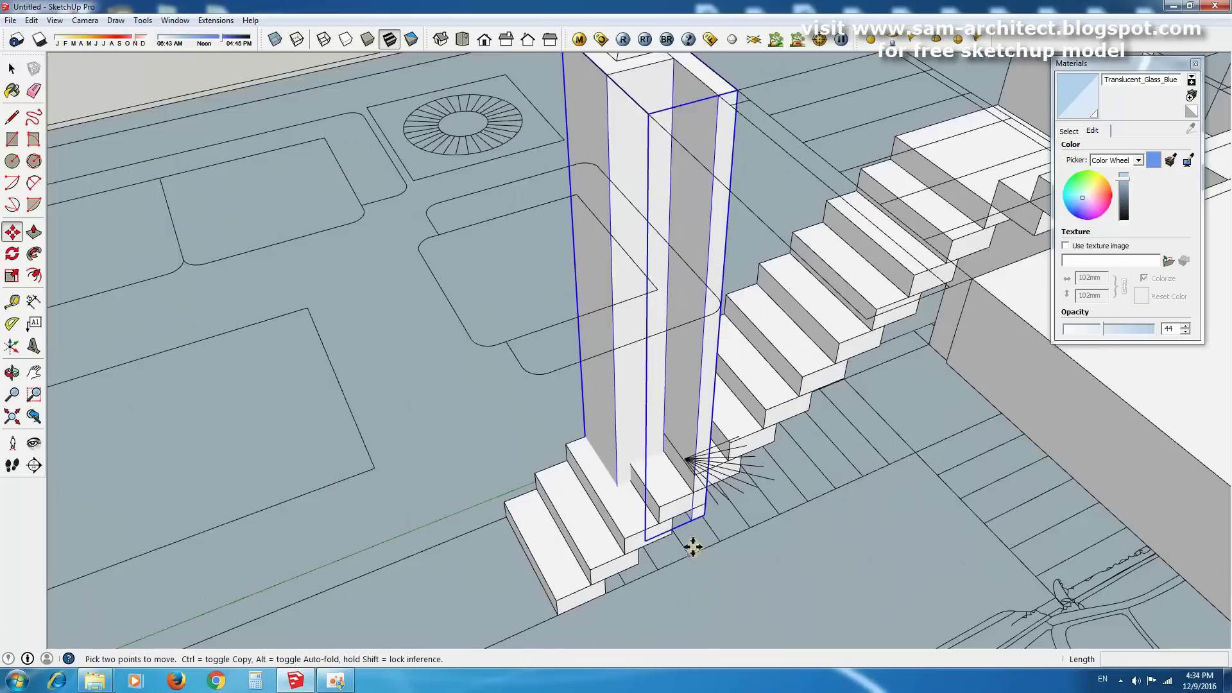
pyautogui.scroll(3, 693, 514)
pyautogui.moveTo(693, 490)
pyautogui.mouseDown(button='middle')
pyautogui.moveTo(716, 342)
pyautogui.moveTo(748, 418)
pyautogui.moveTo(960, 324)
pyautogui.moveTo(846, 417)
pyautogui.moveTo(1026, 377)
pyautogui.moveTo(880, 385)
pyautogui.mouseUp(button='middle')
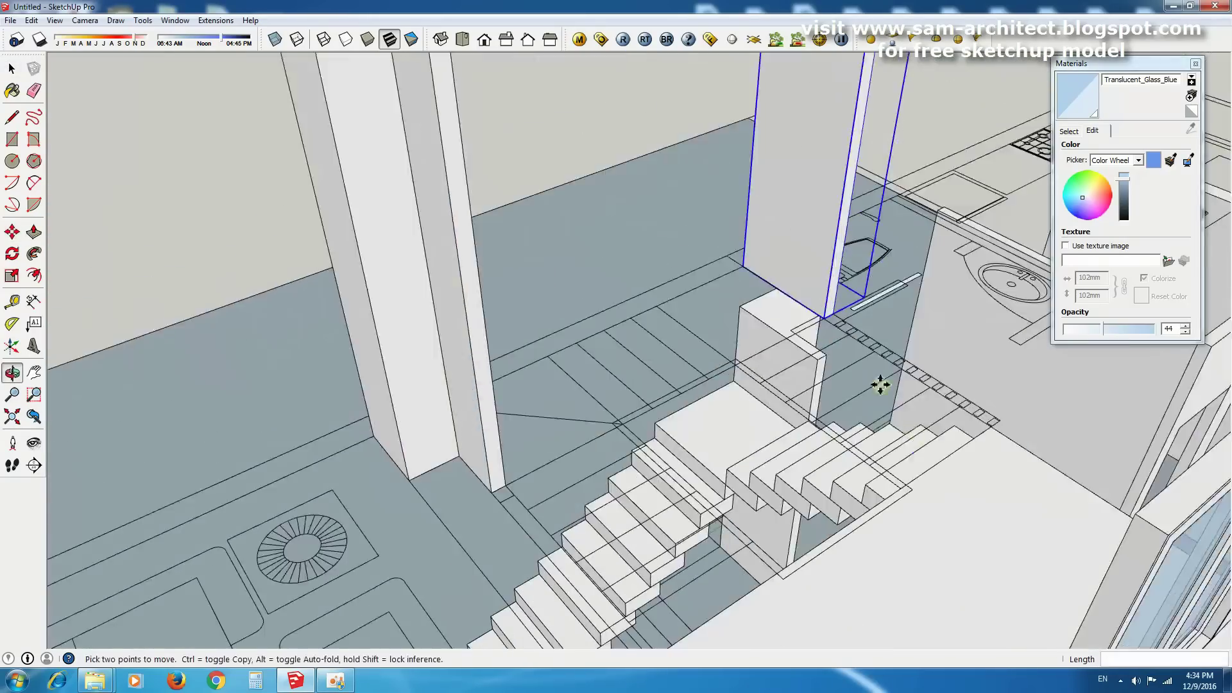
pyautogui.scroll(5, 834, 334)
pyautogui.press('p')
pyautogui.scroll(-3, 693, 385)
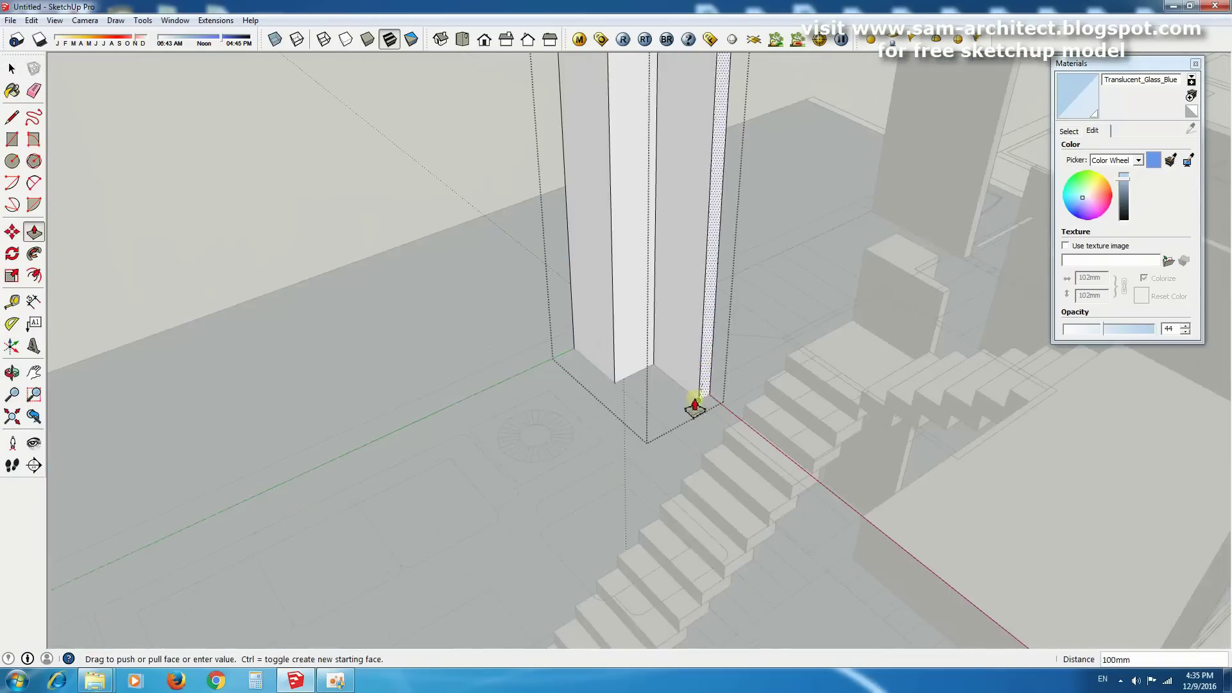
pyautogui.scroll(-5, 696, 404)
pyautogui.moveTo(695, 405); pyautogui.dragTo(560, 372, button='middle')
# Move-copy both tall columns up 3500mm to the next storey.
pyautogui.click(661, 288)
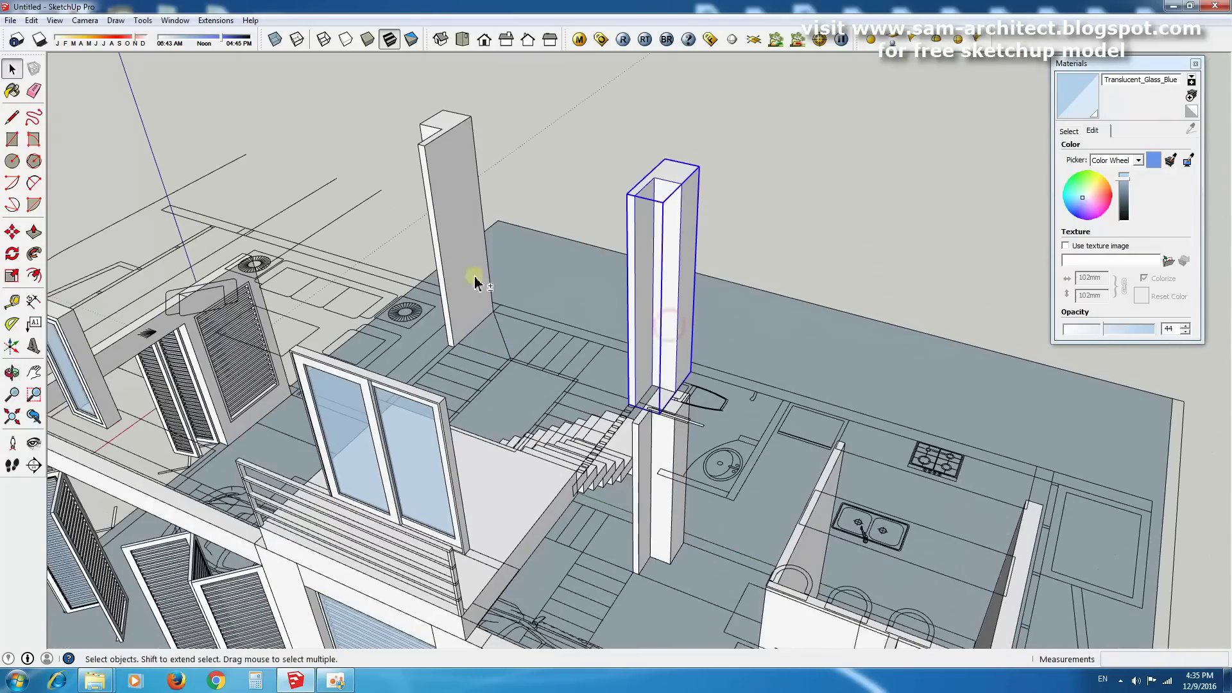
pyautogui.keyDown('shift'); pyautogui.click(462, 256); pyautogui.keyUp('shift')
pyautogui.press('m')
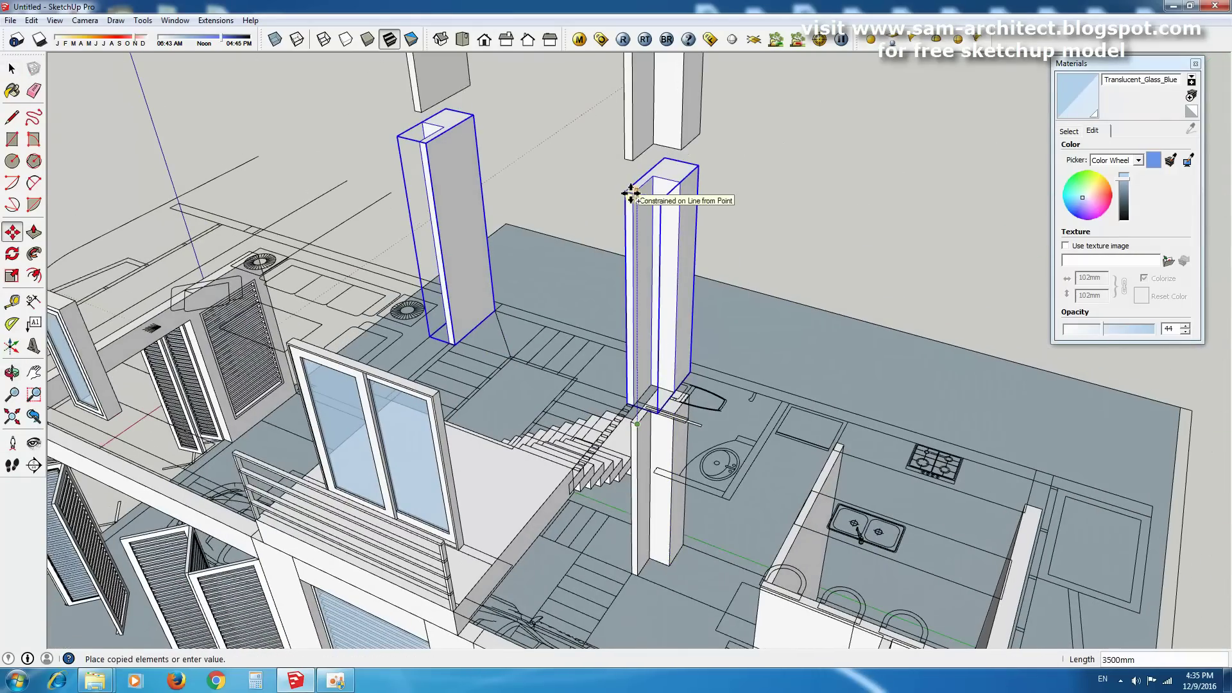
pyautogui.moveTo(752, 190); pyautogui.dragTo(880, 289, button='middle')
pyautogui.scroll(4, 743, 426)
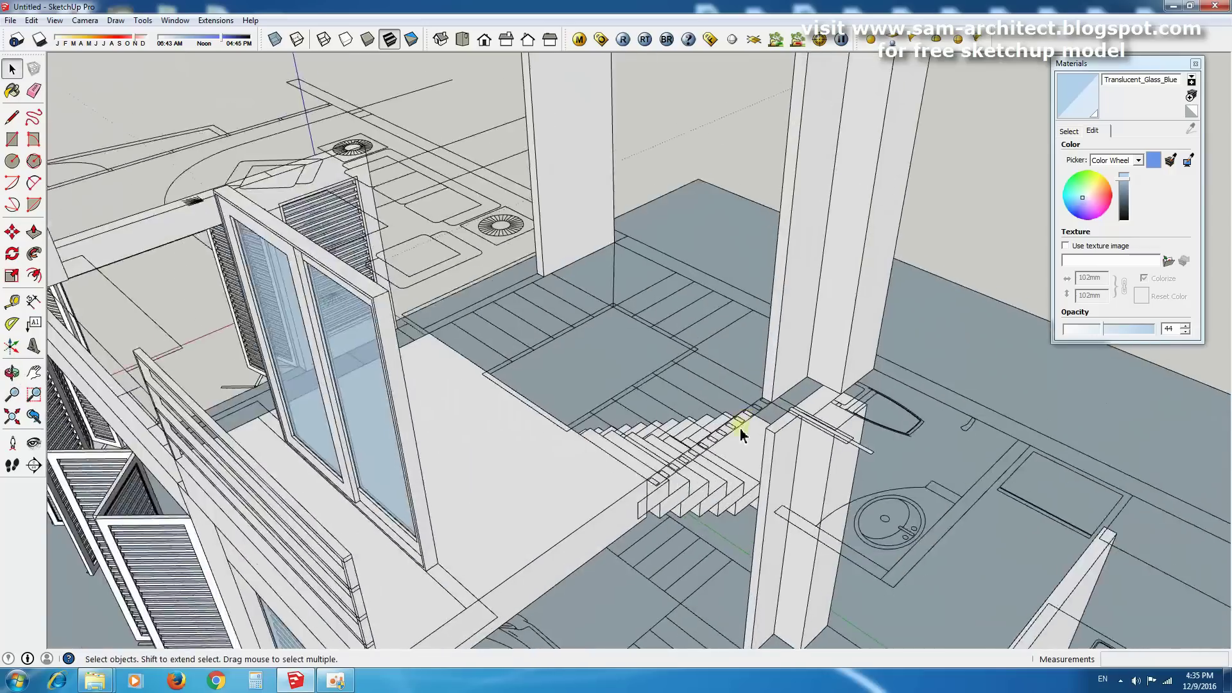
pyautogui.scroll(2, 803, 394)
# Build a 1020x90mm low wall 941mm high at the stair edge.
pyautogui.press('r')
pyautogui.moveTo(860, 341); pyautogui.dragTo(786, 441)
pyautogui.click(786, 442)
pyautogui.moveTo(786, 441); pyautogui.dragTo(756, 473, button='middle')
pyautogui.press('p')
pyautogui.moveTo(756, 473); pyautogui.dragTo(895, 296)
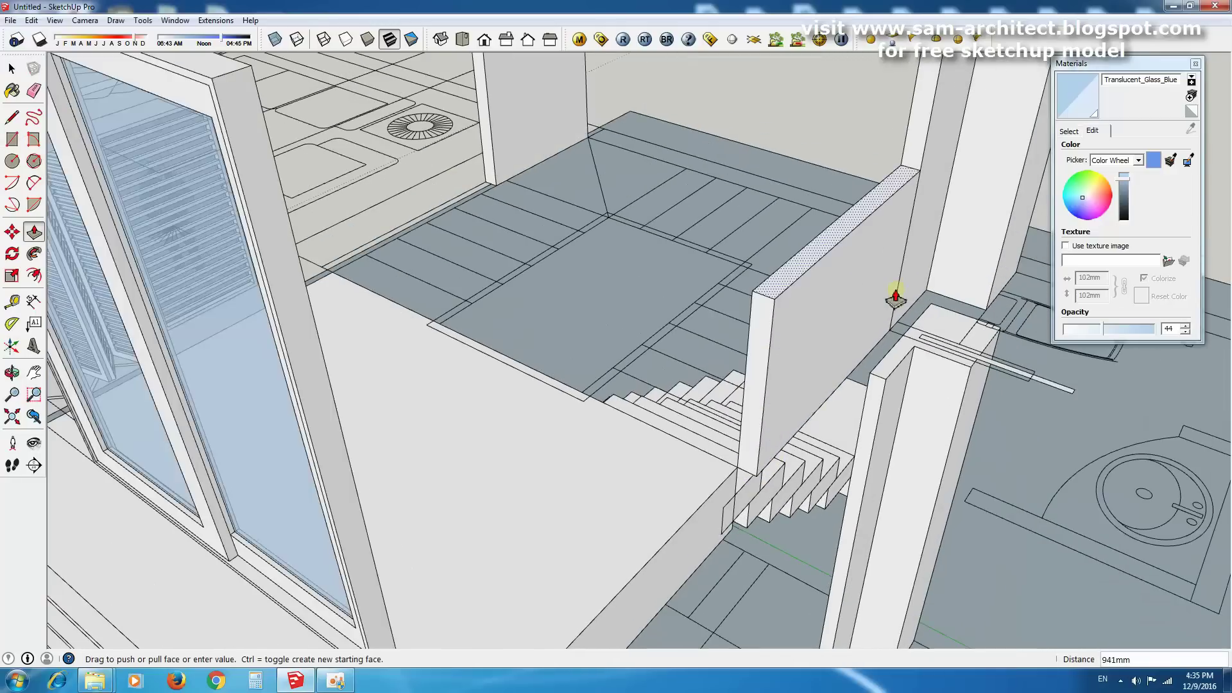
# Copy the 941mm low wall along the other stair flights.
pyautogui.moveTo(797, 308); pyautogui.dragTo(774, 443, button='middle')
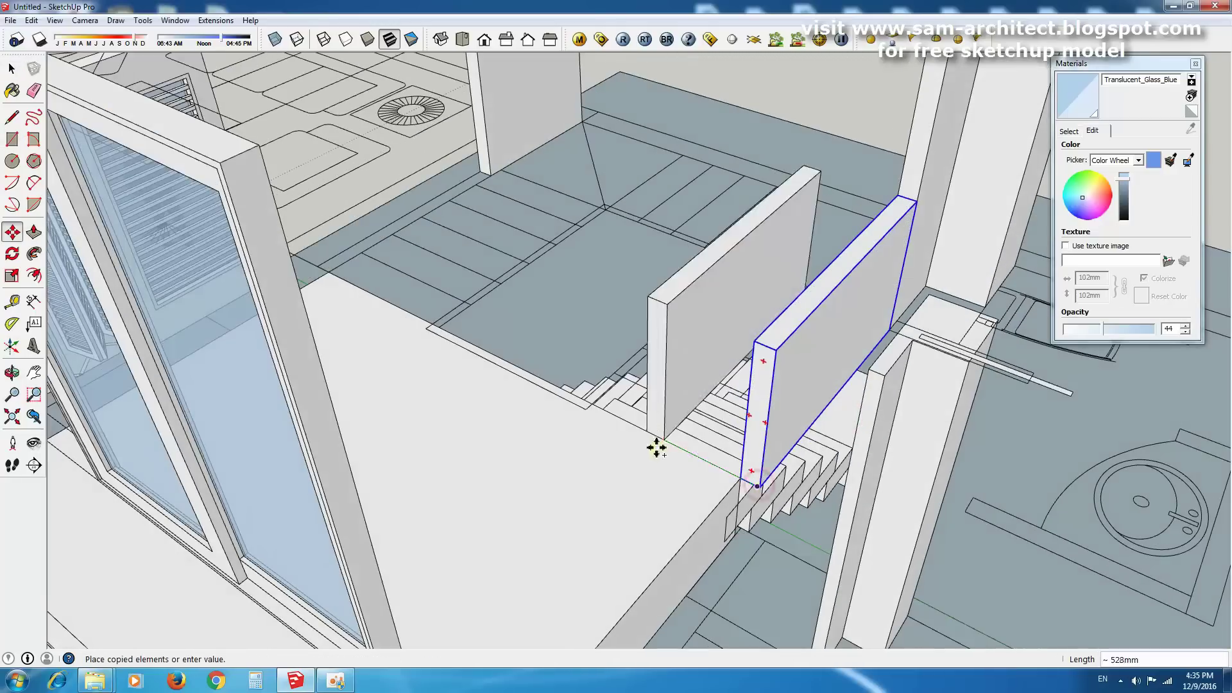
pyautogui.moveTo(656, 447); pyautogui.dragTo(542, 250, button='middle')
pyautogui.press('space')
pyautogui.scroll(-3, 608, 346)
pyautogui.scroll(3, 767, 287)
pyautogui.scroll(3, 430, 276)
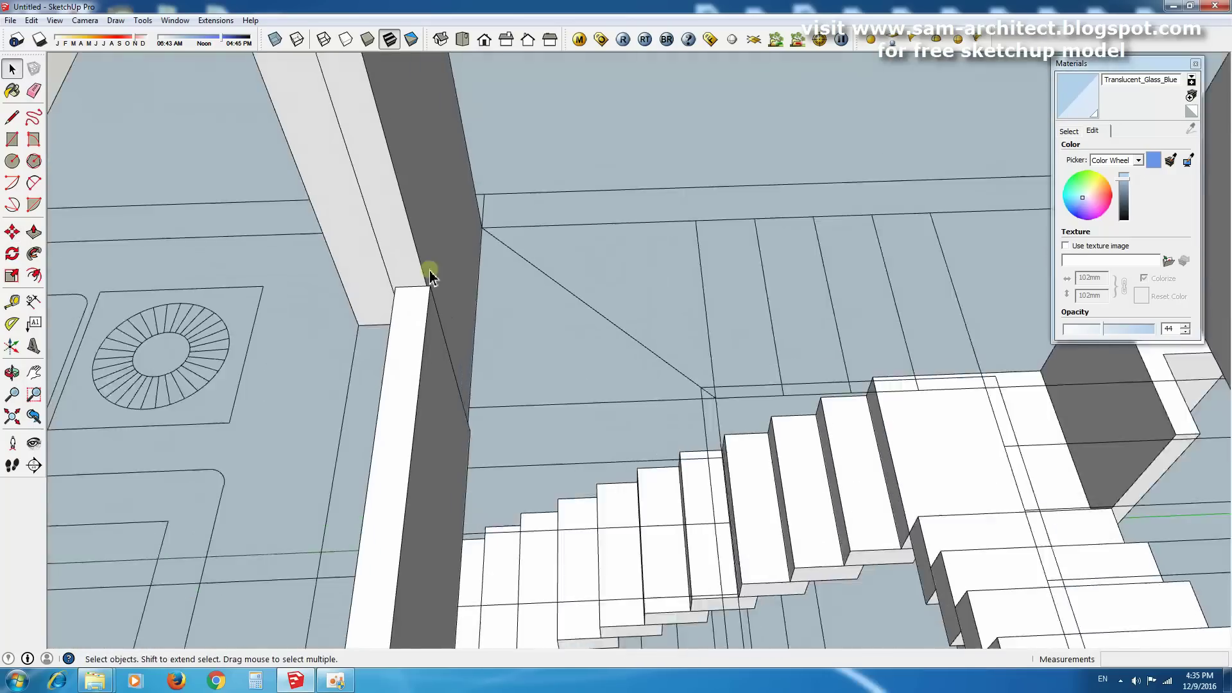
pyautogui.click(430, 275)
pyautogui.scroll(-5, 430, 276)
pyautogui.scroll(5, 580, 435)
pyautogui.press('m')
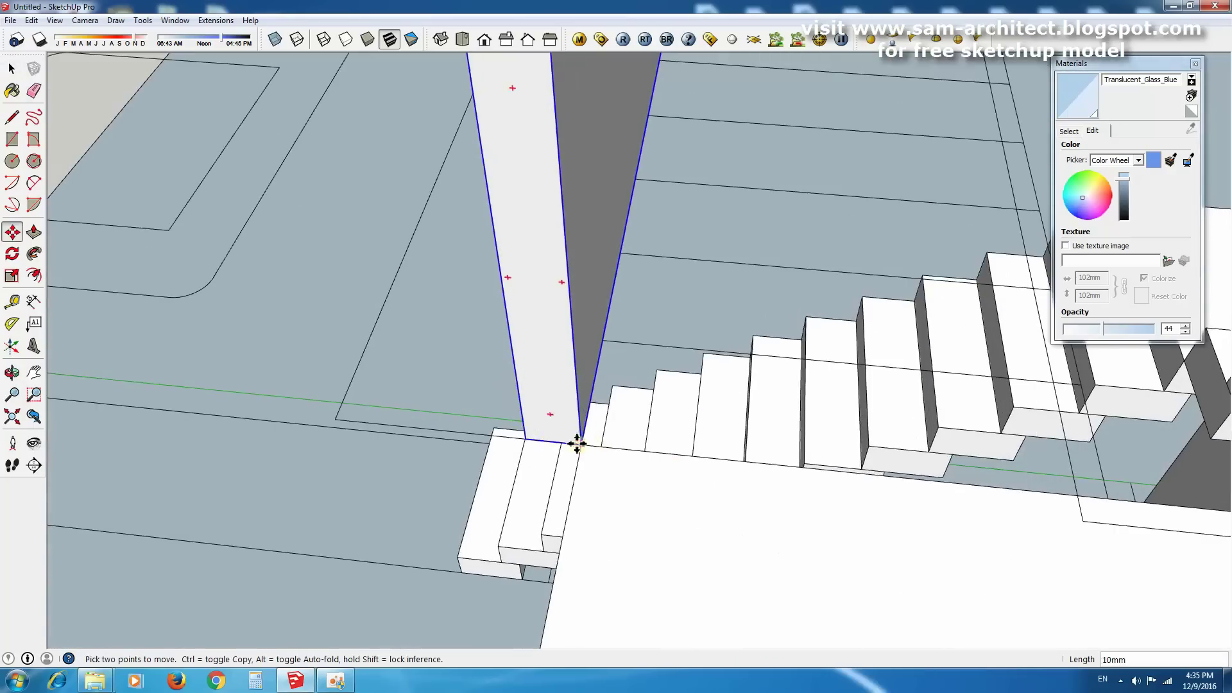
pyautogui.scroll(-5, 576, 443)
pyautogui.scroll(3, 649, 394)
pyautogui.press('r')
pyautogui.scroll(2, 717, 433)
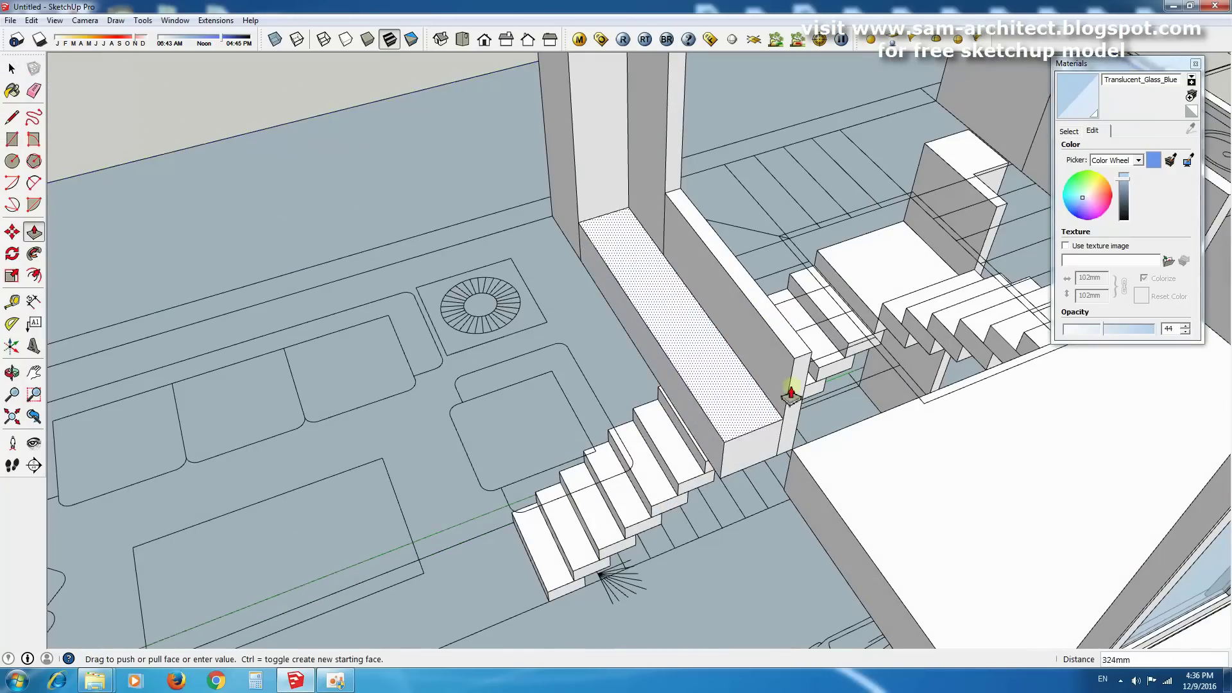
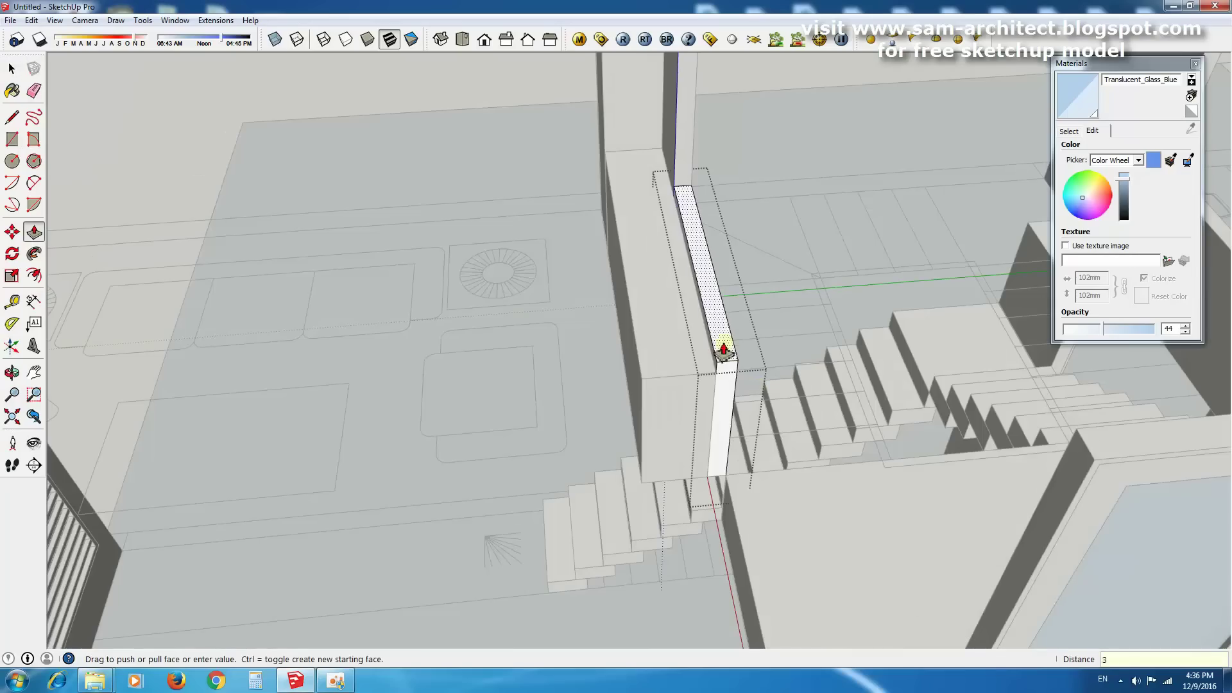
# Finish the wall panel extrusion, inspect it, and orbit over to the kitchen.
pyautogui.press('space')
pyautogui.scroll(-5, 723, 352)
pyautogui.moveTo(530, 181); pyautogui.dragTo(781, 214, button='middle')
pyautogui.scroll(4, 719, 379)
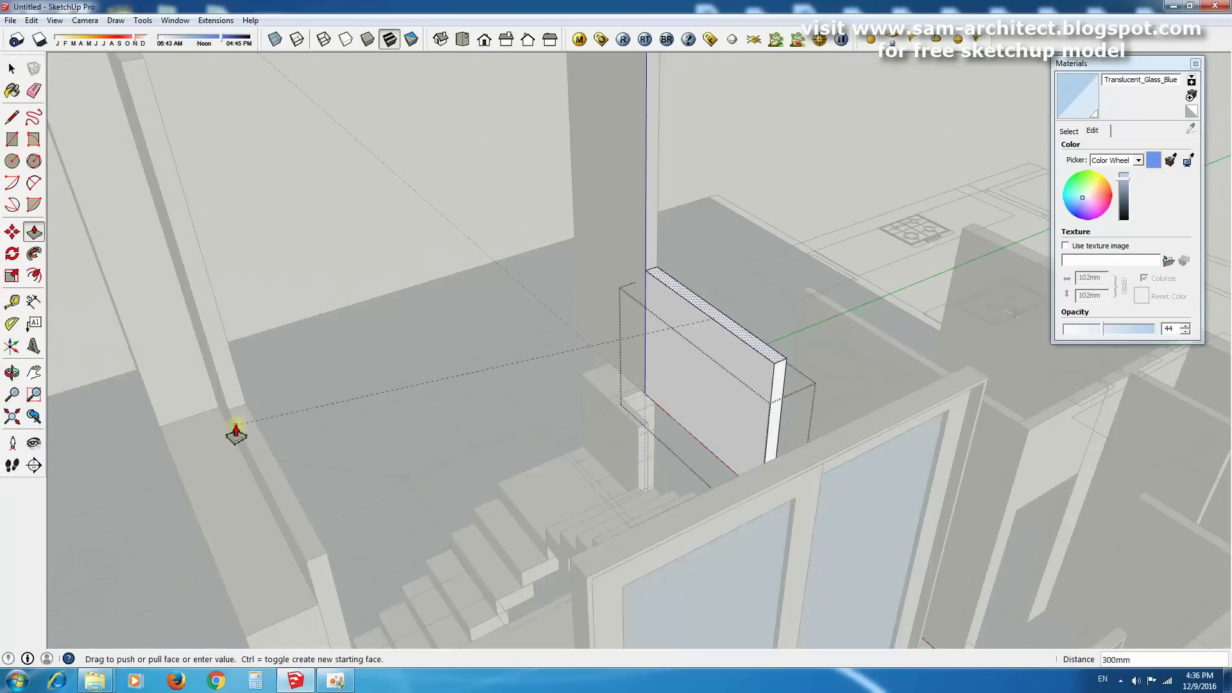
pyautogui.scroll(-5, 513, 385)
pyautogui.moveTo(798, 297); pyautogui.dragTo(728, 481, button='middle')
pyautogui.scroll(3, 728, 480)
# Draw a 100 by 1000 mm rectangle on the kitchen floor.
pyautogui.press('r')
pyautogui.click(624, 453)
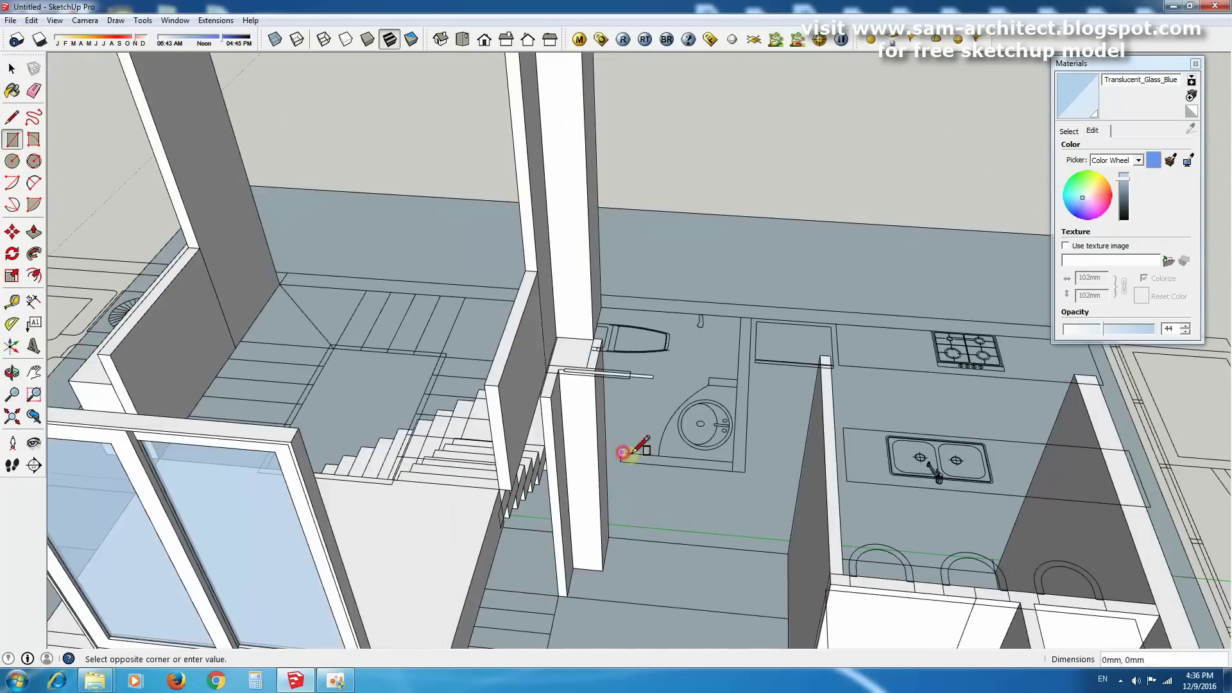
pyautogui.write('100,1000')
pyautogui.press('Return')
pyautogui.scroll(2, 790, 503)
pyautogui.moveTo(730, 457); pyautogui.dragTo(712, 283, button='middle')
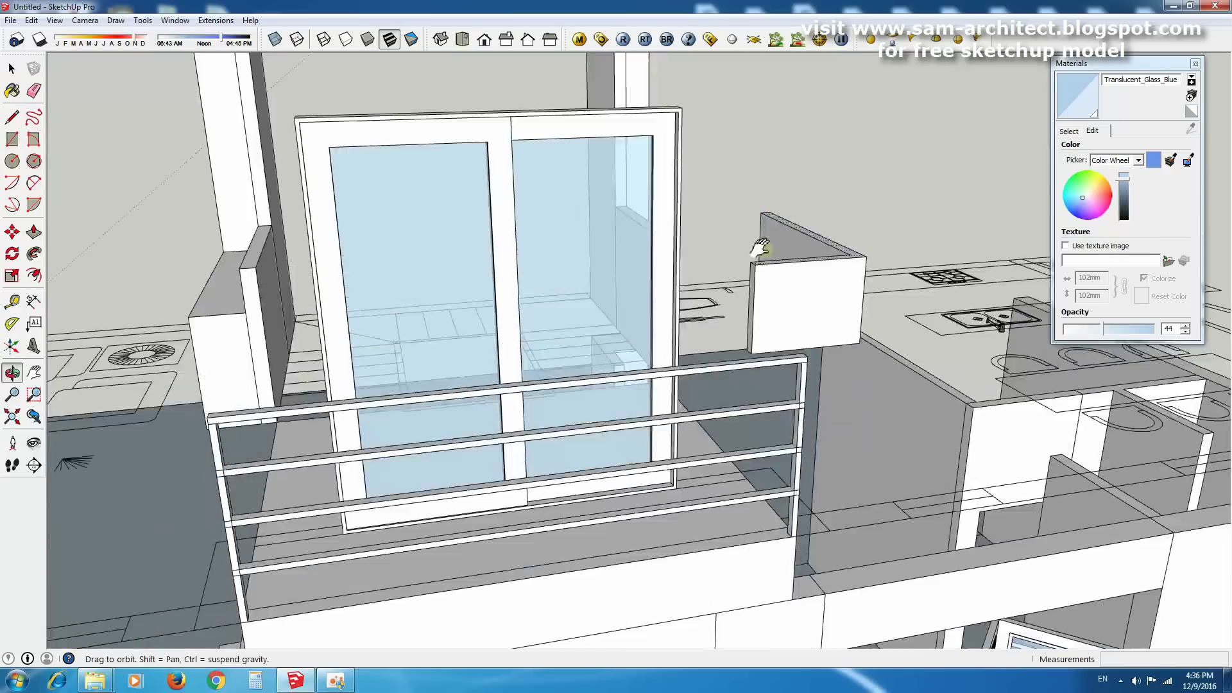
pyautogui.scroll(3, 712, 275)
# Select the tall wall panel and view the house from the front.
pyautogui.click(712, 275)
pyautogui.click(768, 384)
pyautogui.scroll(-5, 765, 325)
pyautogui.moveTo(765, 324); pyautogui.dragTo(709, 393, button='middle')
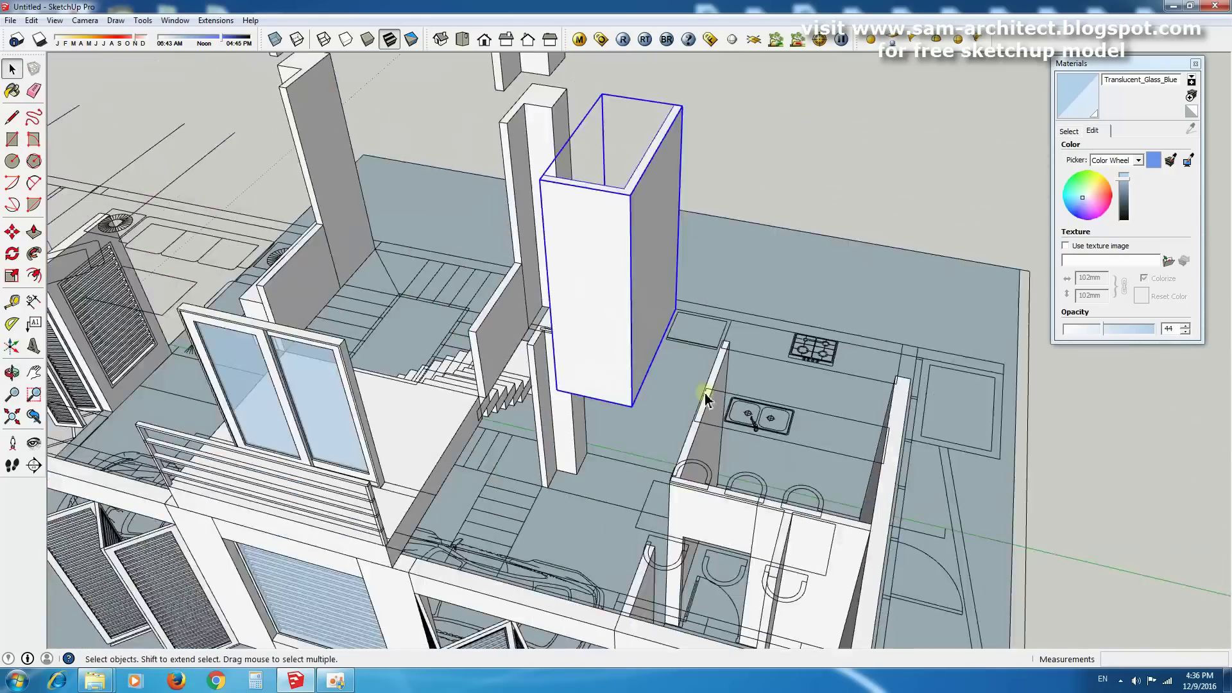
pyautogui.scroll(-5, 792, 353)
# Hide the roof to work inside the upper floor.
pyautogui.rightClick(814, 82)
pyautogui.click(829, 124)
pyautogui.moveTo(829, 124); pyautogui.dragTo(738, 359, button='middle')
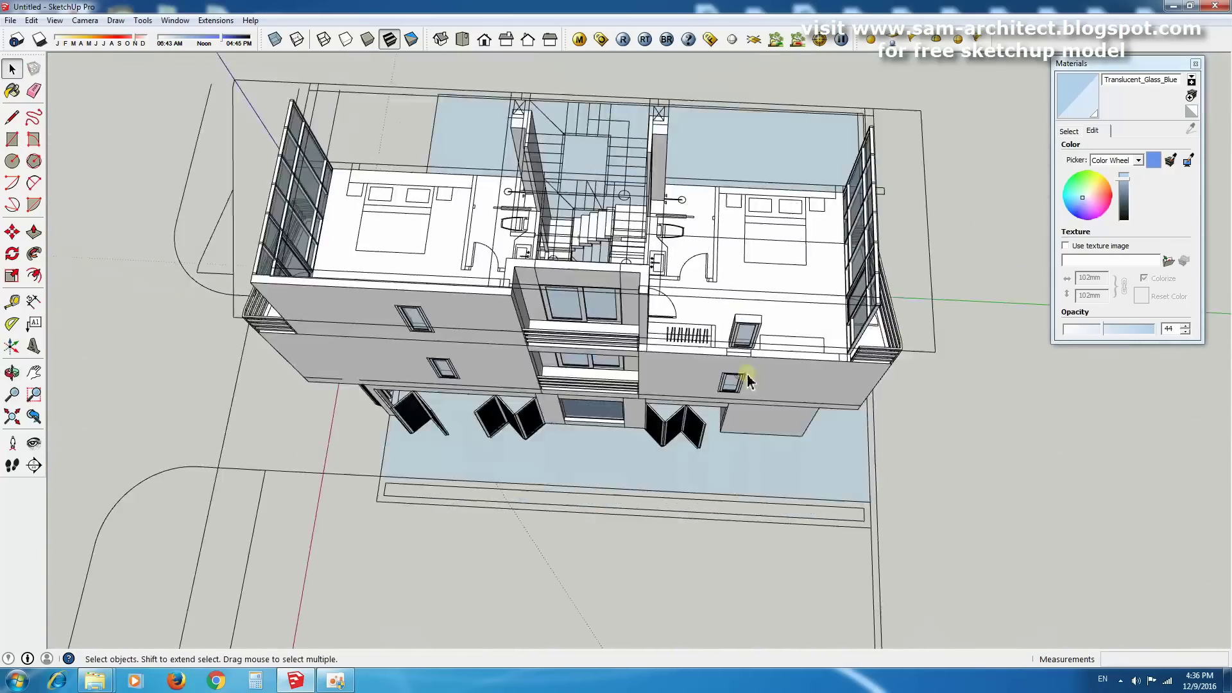
pyautogui.scroll(5, 590, 276)
# Push/Pull the wall panel and inspect it from the bedroom side.
pyautogui.press('p')
pyautogui.moveTo(594, 282); pyautogui.dragTo(509, 473, button='middle')
pyautogui.scroll(3, 583, 473)
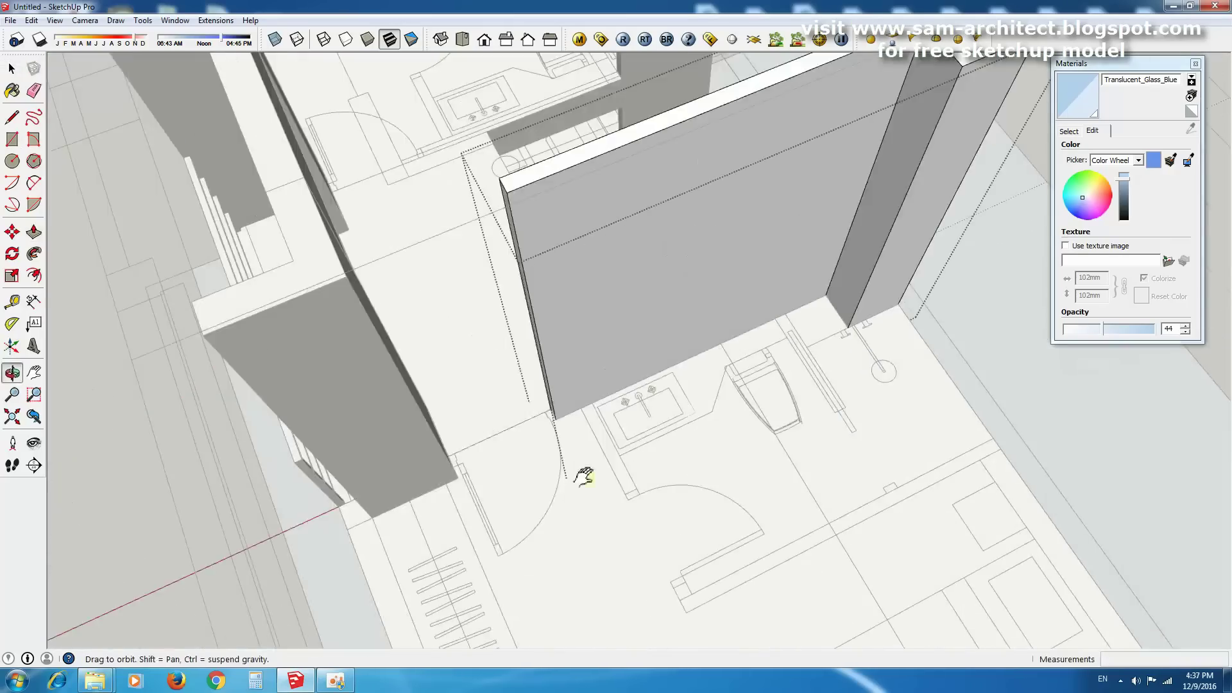
pyautogui.press('space')
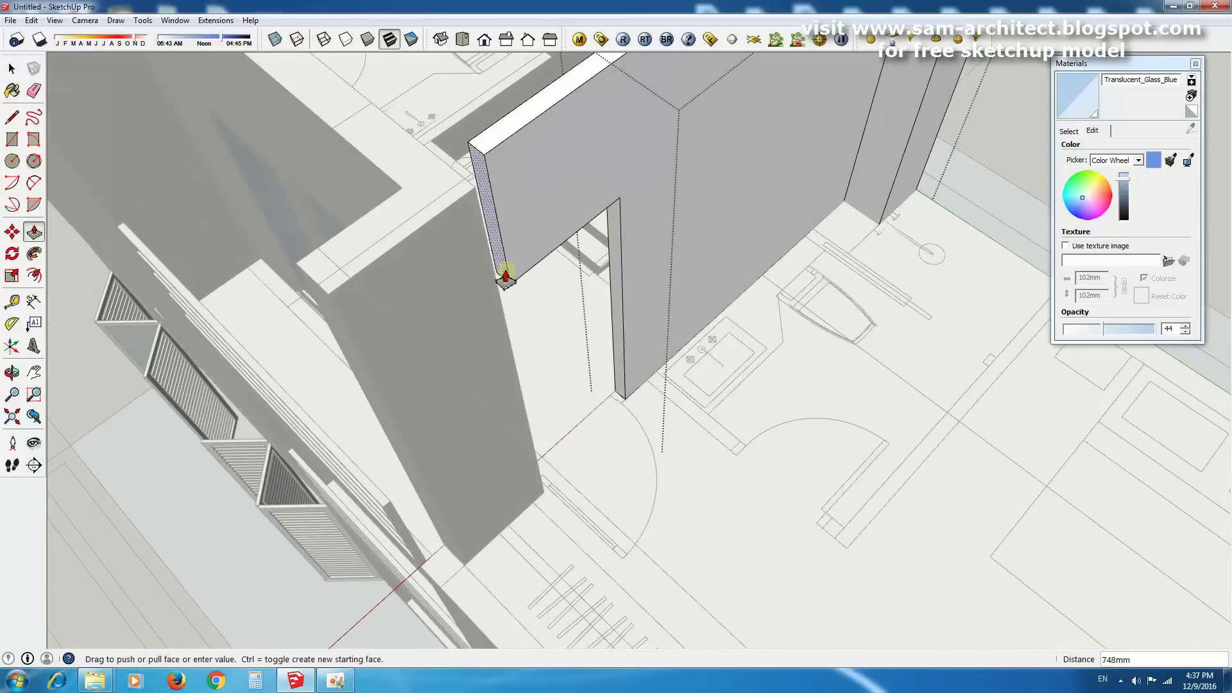
pyautogui.scroll(-5, 506, 276)
pyautogui.moveTo(565, 207); pyautogui.dragTo(965, 371, button='middle')
pyautogui.press('space')
pyautogui.press('space')
pyautogui.moveTo(958, 545)
pyautogui.mouseDown(button='middle')
pyautogui.moveTo(831, 459)
pyautogui.moveTo(974, 326)
pyautogui.mouseUp(button='middle')
pyautogui.press('space')
# Draw a 2800 by 100 mm strip on the bathroom floor and raise it into a wall.
pyautogui.scroll(-5, 578, 198)
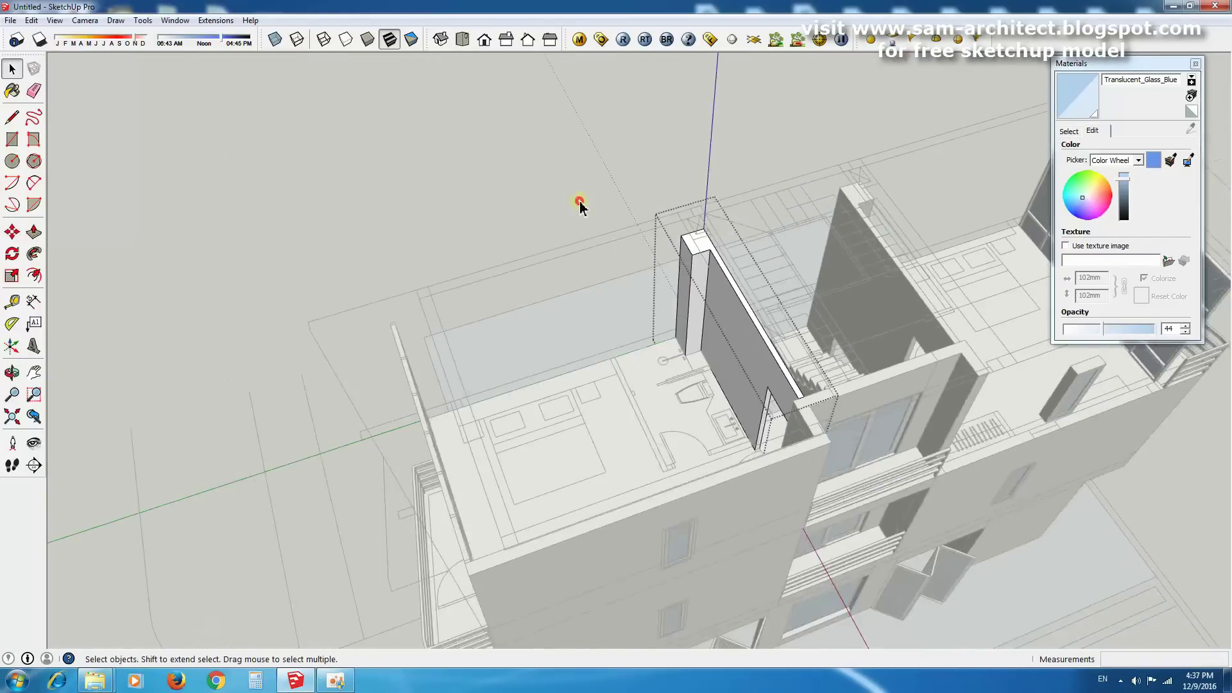
pyautogui.moveTo(577, 197); pyautogui.dragTo(806, 316, button='middle')
pyautogui.scroll(5, 652, 346)
pyautogui.press('r')
pyautogui.moveTo(628, 335); pyautogui.dragTo(920, 530)
pyautogui.scroll(1, 921, 530)
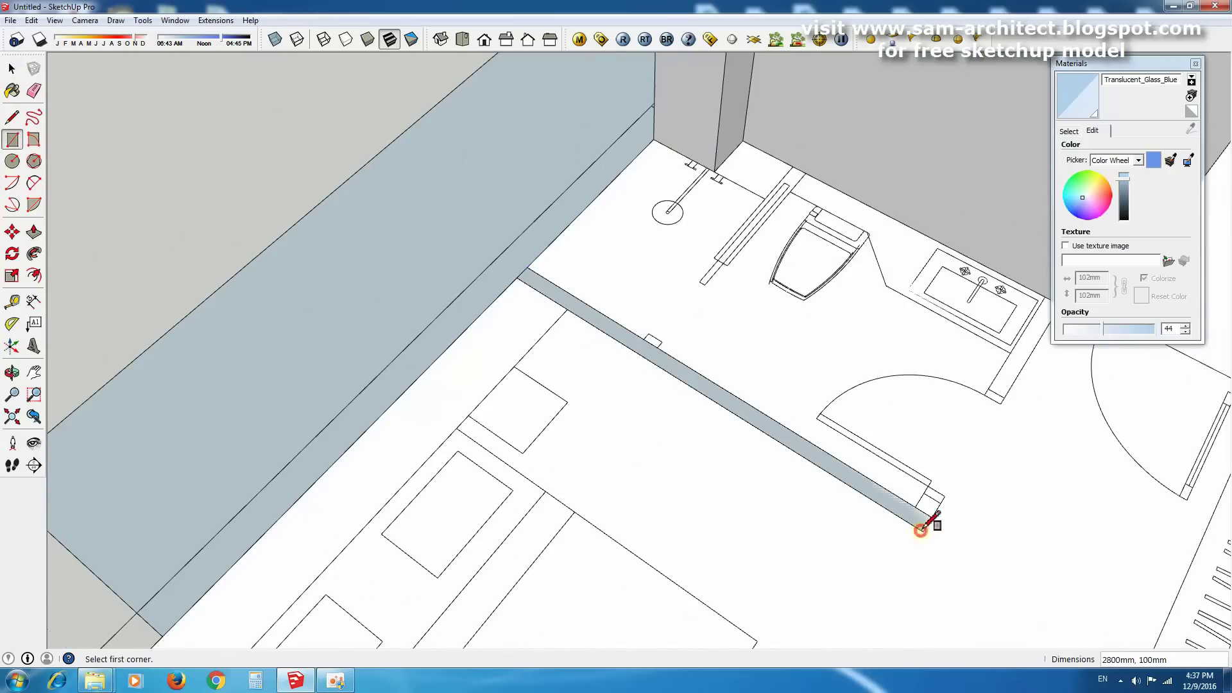
pyautogui.press('p')
pyautogui.scroll(-3, 922, 519)
pyautogui.moveTo(798, 489); pyautogui.dragTo(916, 211)
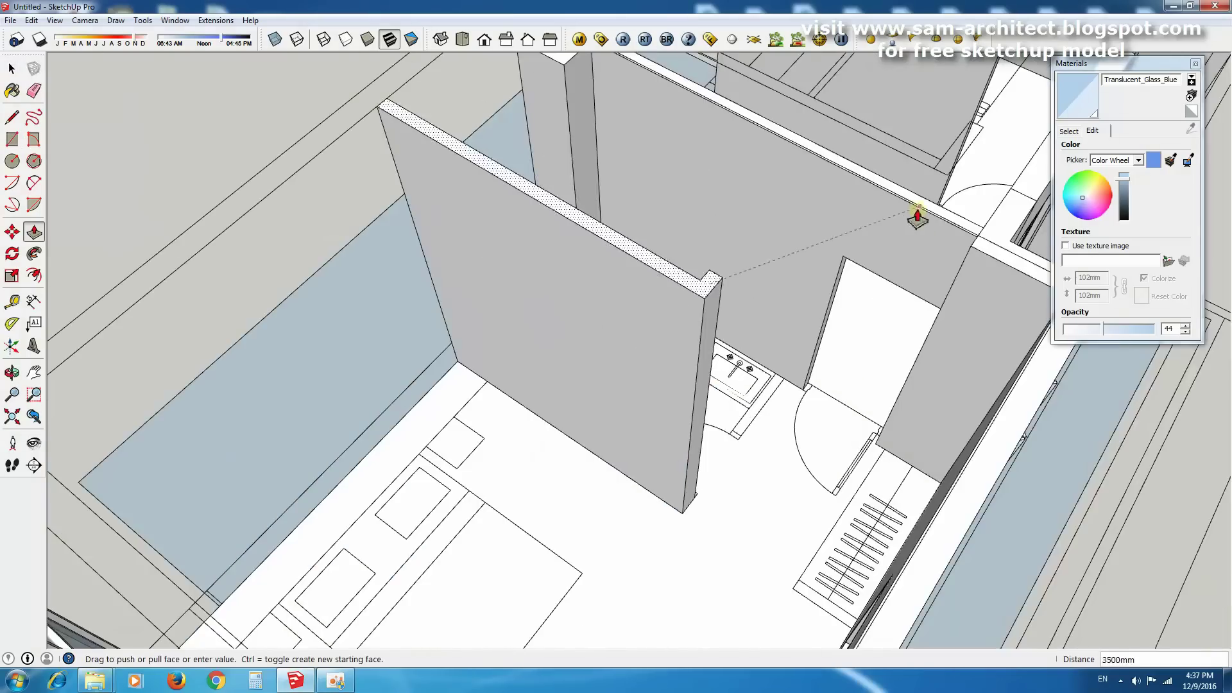
pyautogui.press('space')
# Push the wall strip up into a 3500 mm tall block.
pyautogui.moveTo(916, 212); pyautogui.dragTo(552, 468, button='middle')
pyautogui.scroll(3, 434, 463)
pyautogui.scroll(3, 434, 463)
pyautogui.press('r')
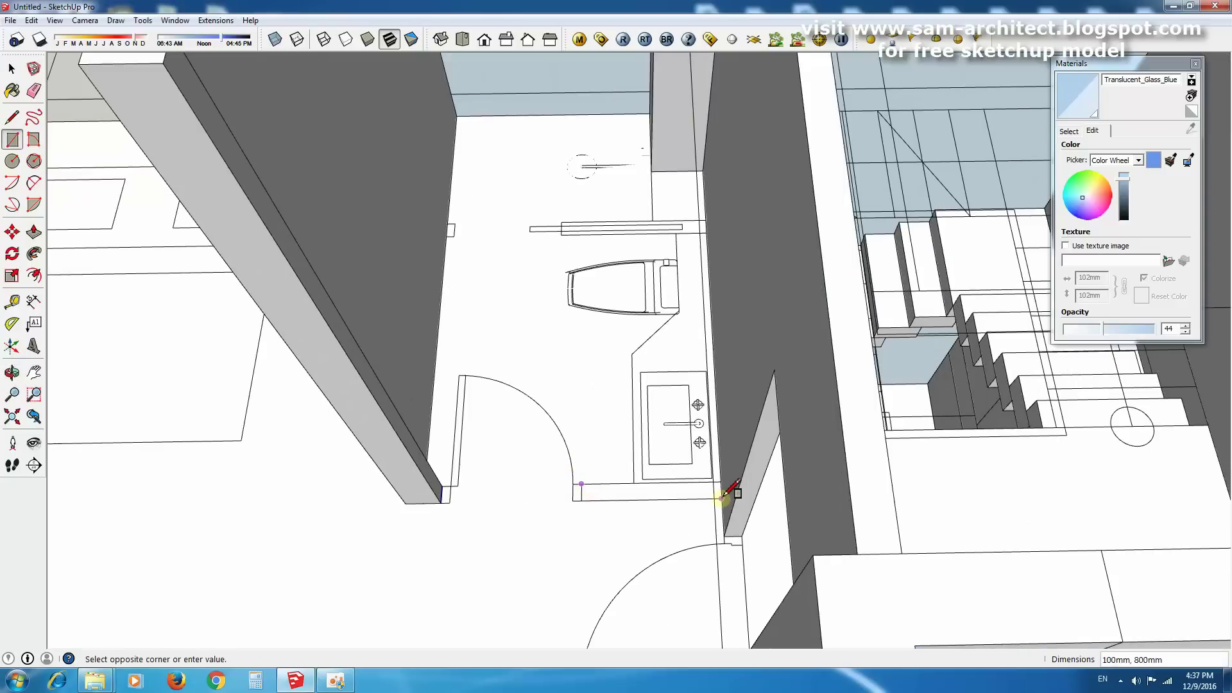
pyautogui.press('p')
pyautogui.moveTo(719, 498); pyautogui.dragTo(472, 294)
pyautogui.scroll(1, 532, 488)
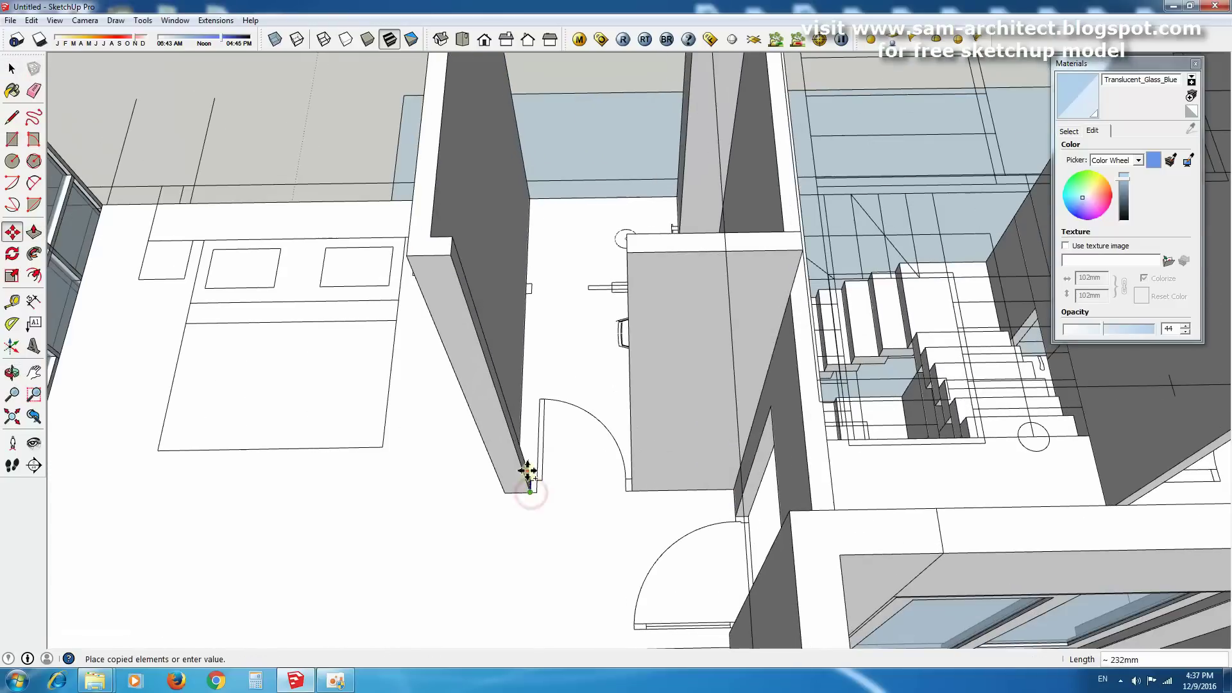
# Fill the wall above the bathroom doorway with a lintel.
pyautogui.moveTo(523, 473); pyautogui.dragTo(633, 412, button='middle')
pyautogui.press('p')
pyautogui.moveTo(633, 413); pyautogui.dragTo(591, 275)
pyautogui.press('space')
pyautogui.moveTo(591, 275)
pyautogui.mouseDown(button='middle')
pyautogui.moveTo(597, 312)
pyautogui.moveTo(738, 399)
pyautogui.moveTo(668, 203)
pyautogui.moveTo(564, 256)
pyautogui.moveTo(482, 267)
pyautogui.mouseUp(button='middle')
# Make the whole connected bathroom wall block a group.
pyautogui.tripleClick(682, 277)
pyautogui.rightClick(682, 277)
pyautogui.click(729, 402)
pyautogui.press('space')
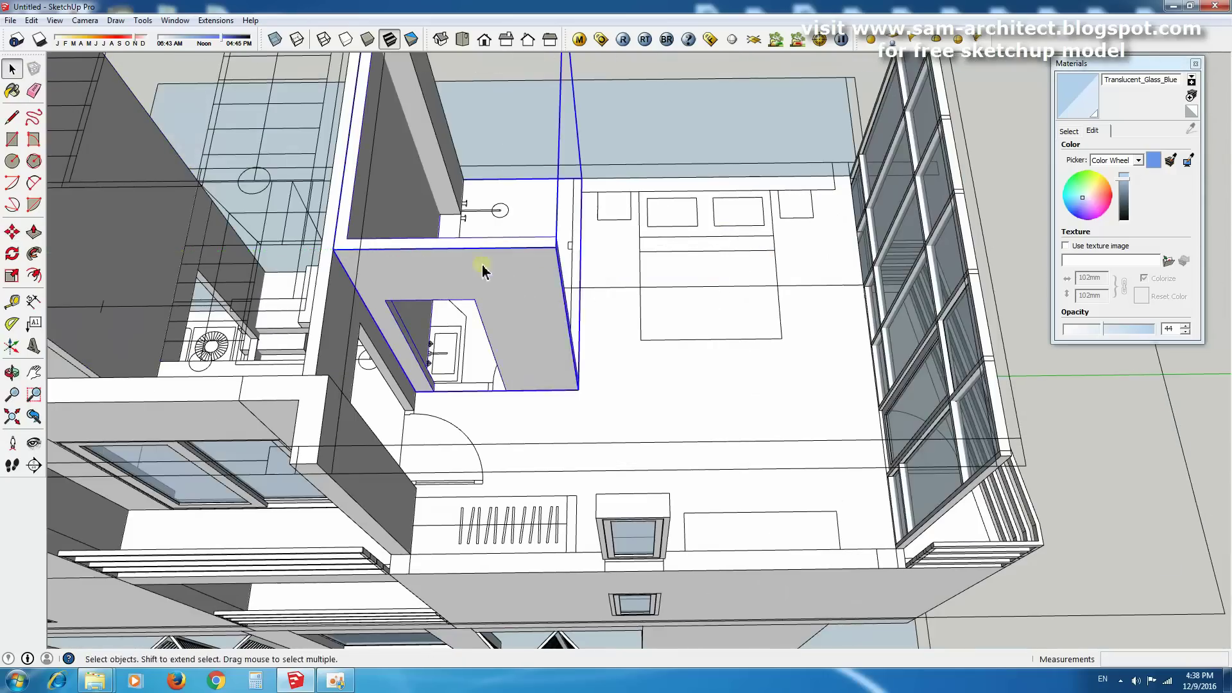
pyautogui.scroll(-5, 648, 455)
pyautogui.moveTo(660, 352)
pyautogui.mouseDown(button='middle')
pyautogui.moveTo(808, 264)
pyautogui.moveTo(680, 287)
pyautogui.moveTo(736, 281)
pyautogui.mouseUp(button='middle')
# Paint the left balcony railings dark grey.
pyautogui.scroll(3, 699, 352)
pyautogui.scroll(3, 724, 352)
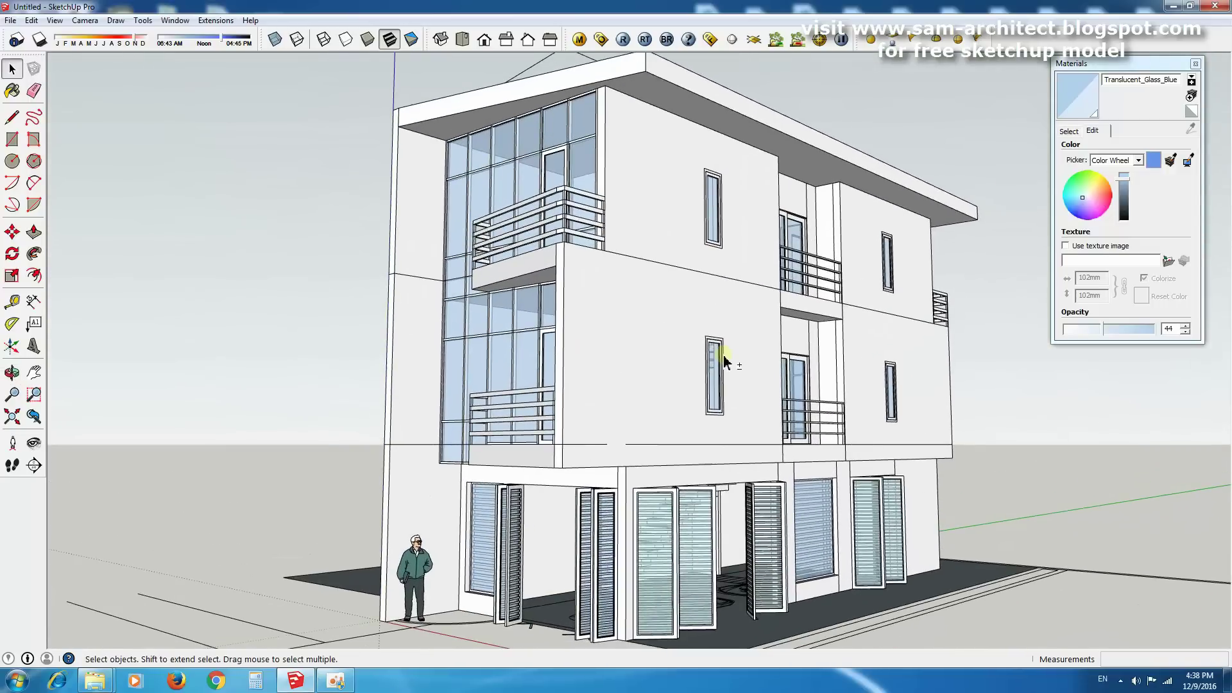
pyautogui.click(1068, 130)
pyautogui.click(1128, 147)
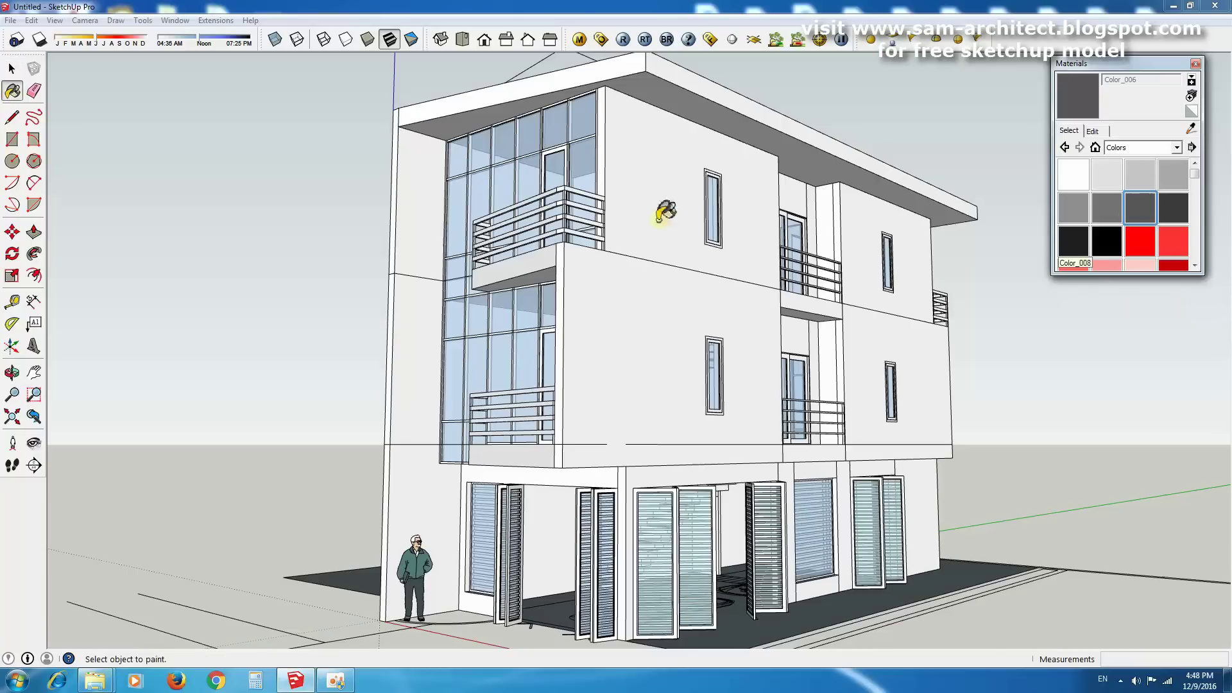
pyautogui.click(596, 214)
pyautogui.moveTo(596, 214); pyautogui.dragTo(589, 217, button='middle')
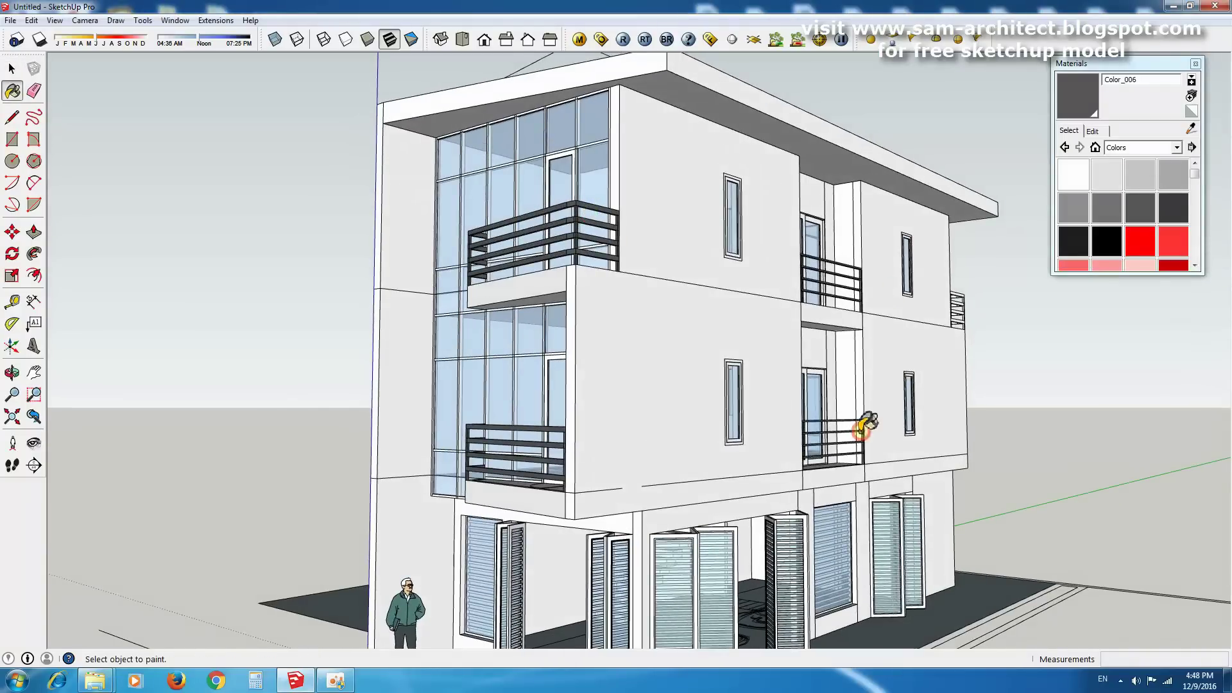
# Apply the Wood_Floor_Dark material to the balcony floors.
pyautogui.moveTo(859, 433); pyautogui.dragTo(714, 232, button='middle')
pyautogui.scroll(-3, 853, 379)
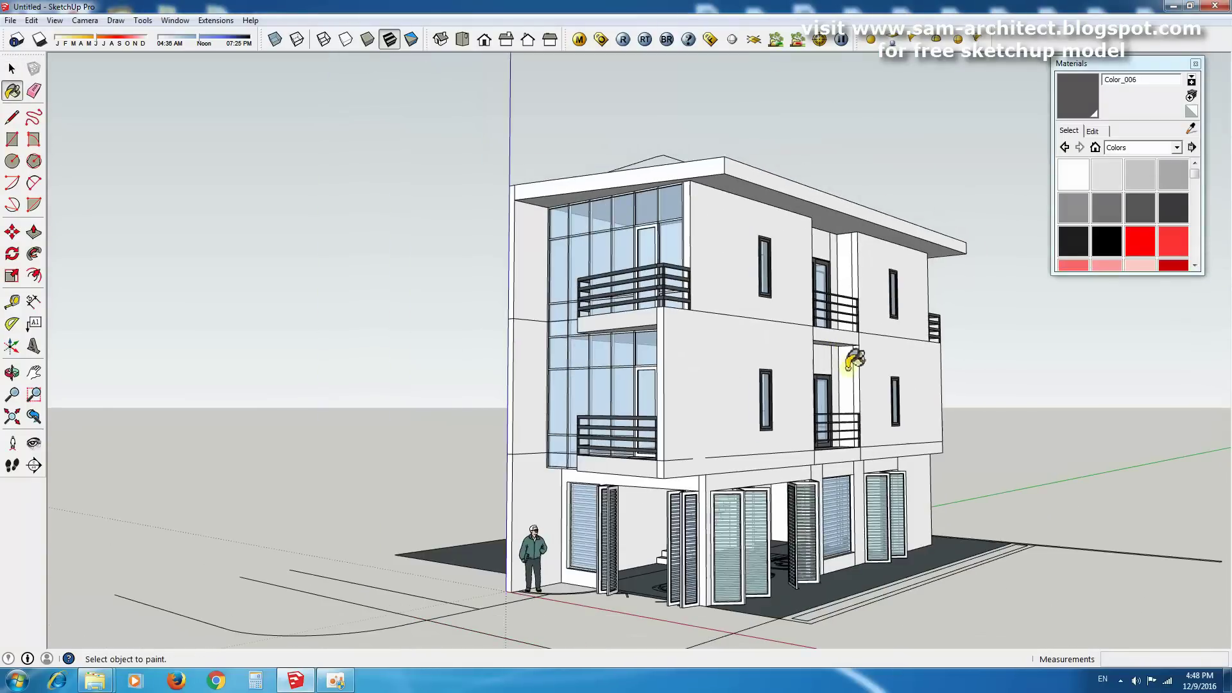
pyautogui.scroll(2, 679, 550)
pyautogui.moveTo(959, 469)
pyautogui.mouseDown(button='middle')
pyautogui.moveTo(962, 481)
pyautogui.moveTo(783, 377)
pyautogui.moveTo(434, 325)
pyautogui.moveTo(677, 297)
pyautogui.moveTo(668, 434)
pyautogui.mouseUp(button='middle')
pyautogui.scroll(3, 677, 296)
pyautogui.click(1176, 147)
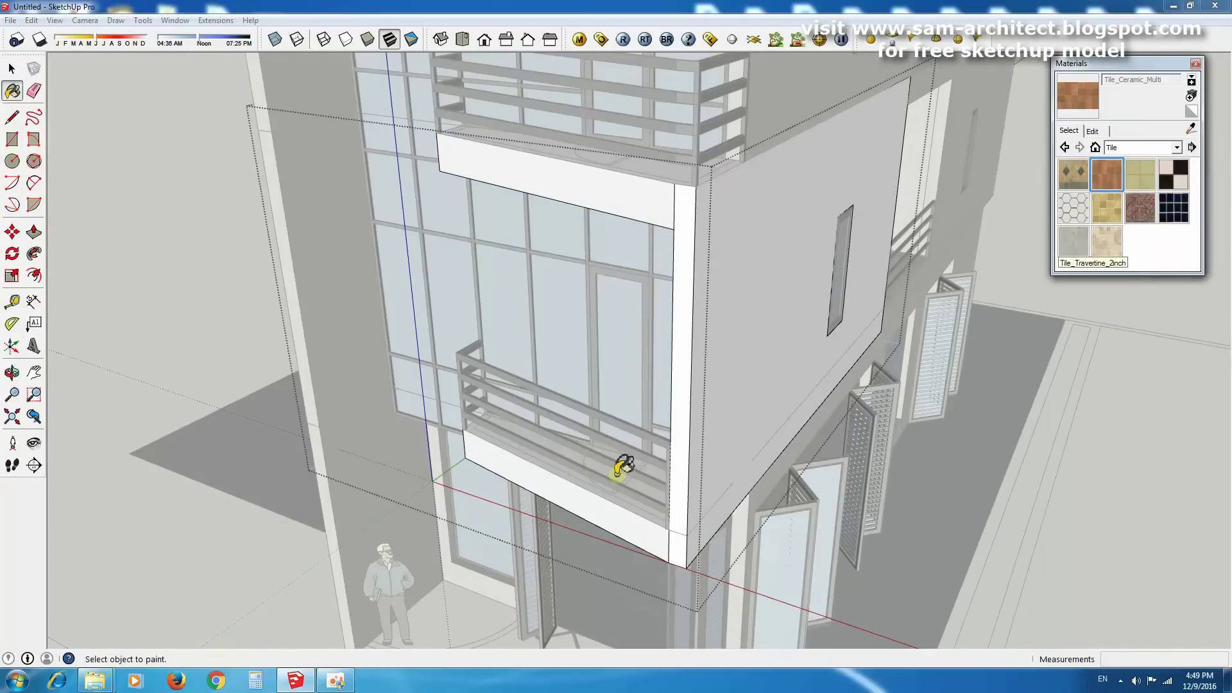
pyautogui.moveTo(619, 453)
pyautogui.mouseDown(button='middle')
pyautogui.moveTo(772, 289)
pyautogui.moveTo(517, 357)
pyautogui.moveTo(564, 383)
pyautogui.mouseUp(button='middle')
pyautogui.press('space')
pyautogui.scroll(-5, 585, 333)
pyautogui.scroll(5, 751, 350)
pyautogui.scroll(2, 725, 340)
# Edit the balcony component to inspect its corner, then close it.
pyautogui.doubleClick(725, 338)
pyautogui.scroll(-2, 722, 320)
pyautogui.scroll(-3, 875, 376)
pyautogui.moveTo(875, 377); pyautogui.dragTo(737, 316, button='middle')
pyautogui.scroll(3, 663, 472)
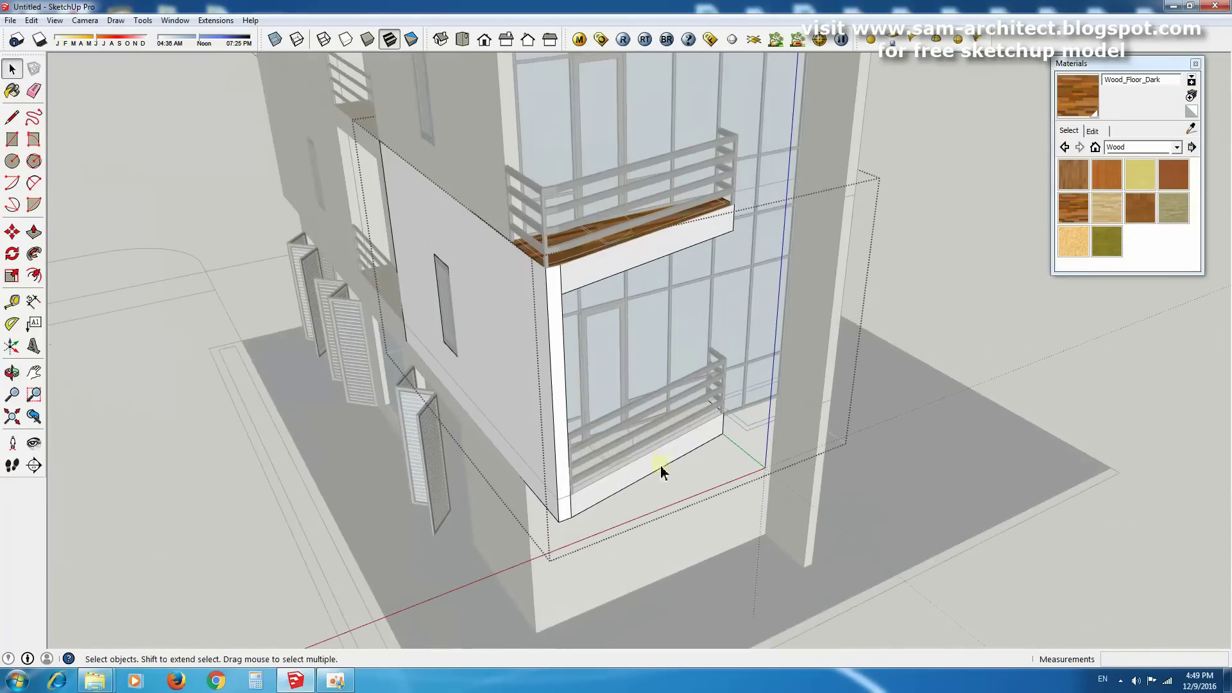
pyautogui.scroll(-3, 722, 347)
pyautogui.press('space')
pyautogui.moveTo(740, 407); pyautogui.dragTo(718, 423, button='middle')
# Draw a paved rectangle on the ground in front of the building.
pyautogui.press('r')
pyautogui.click(432, 481)
pyautogui.click(719, 496)
pyautogui.scroll(2, 632, 473)
# Group the paved rectangle in front of the building.
pyautogui.press('m')
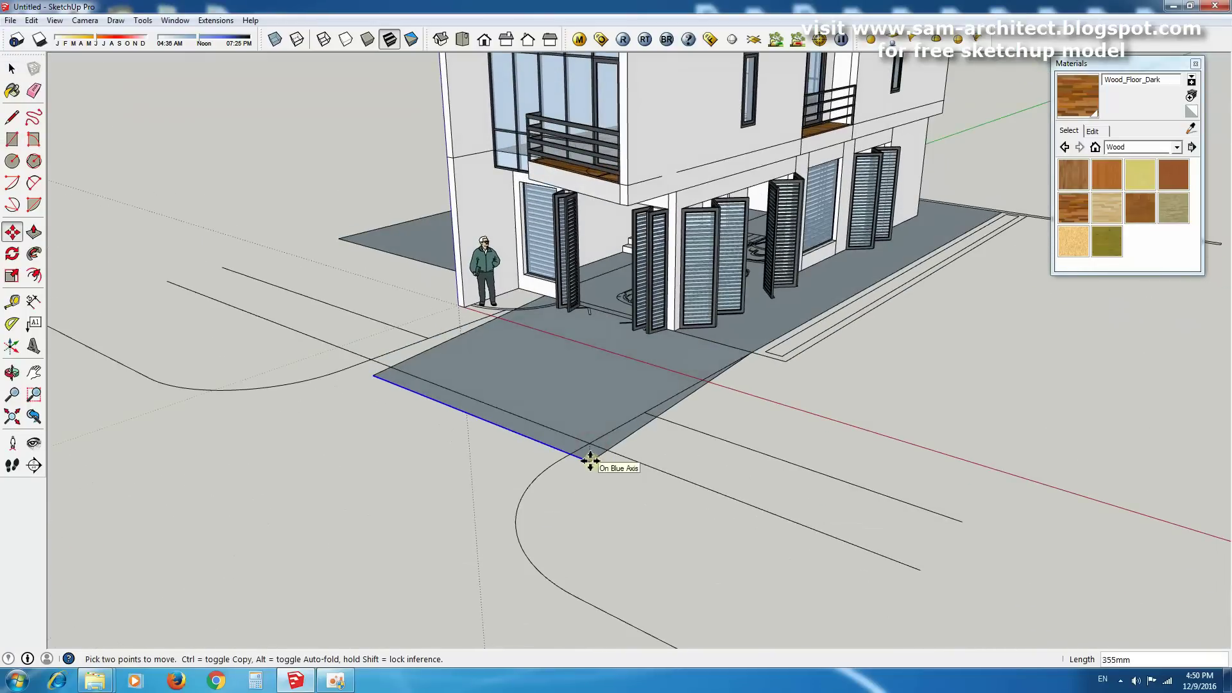
pyautogui.press('space')
pyautogui.moveTo(590, 459); pyautogui.dragTo(632, 409, button='middle')
pyautogui.click(690, 517)
pyautogui.moveTo(690, 517)
pyautogui.mouseDown(button='middle')
pyautogui.moveTo(814, 454)
pyautogui.moveTo(674, 473)
pyautogui.moveTo(729, 498)
pyautogui.moveTo(692, 399)
pyautogui.mouseUp(button='middle')
pyautogui.scroll(-2, 729, 498)
# Move the selection 200 mm vertically upward.
pyautogui.press('space')
pyautogui.hotkey('ctrl', 'a')
pyautogui.scroll(3, 765, 500)
pyautogui.scroll(3, 764, 450)
pyautogui.press('m')
pyautogui.click(765, 435)
pyautogui.press('Return')
pyautogui.press('space')
pyautogui.scroll(5, 899, 432)
# Draw the planter, paint its recessed top with Vegetation artificial grass, and group it.
pyautogui.press('r')
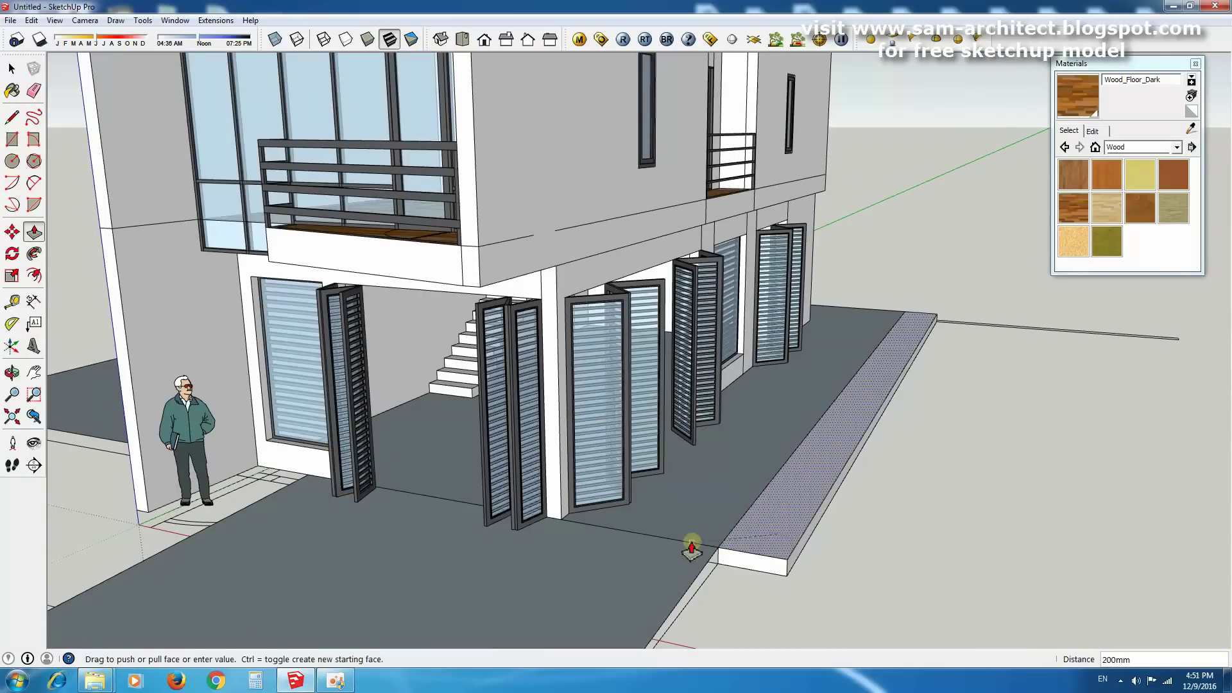
pyautogui.scroll(3, 783, 497)
pyautogui.scroll(4, 780, 490)
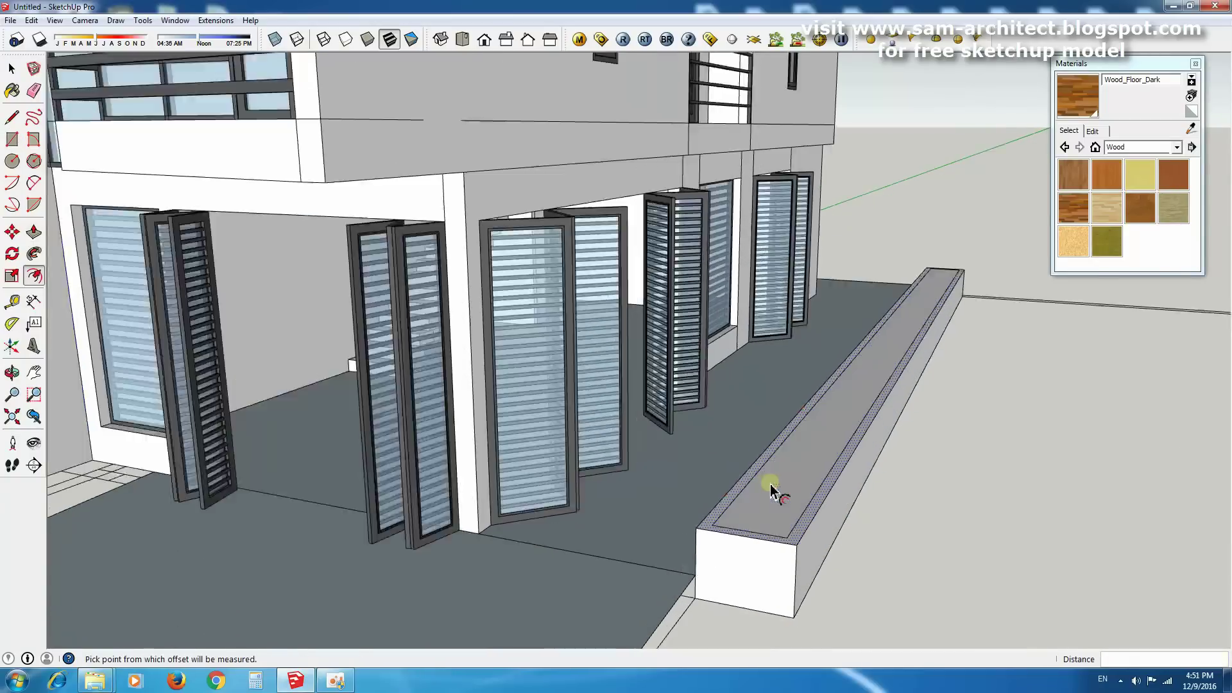
pyautogui.click(795, 483)
pyautogui.click(1176, 147)
pyautogui.click(1140, 232)
pyautogui.scroll(-2, 885, 423)
pyautogui.click(885, 423)
pyautogui.press('space')
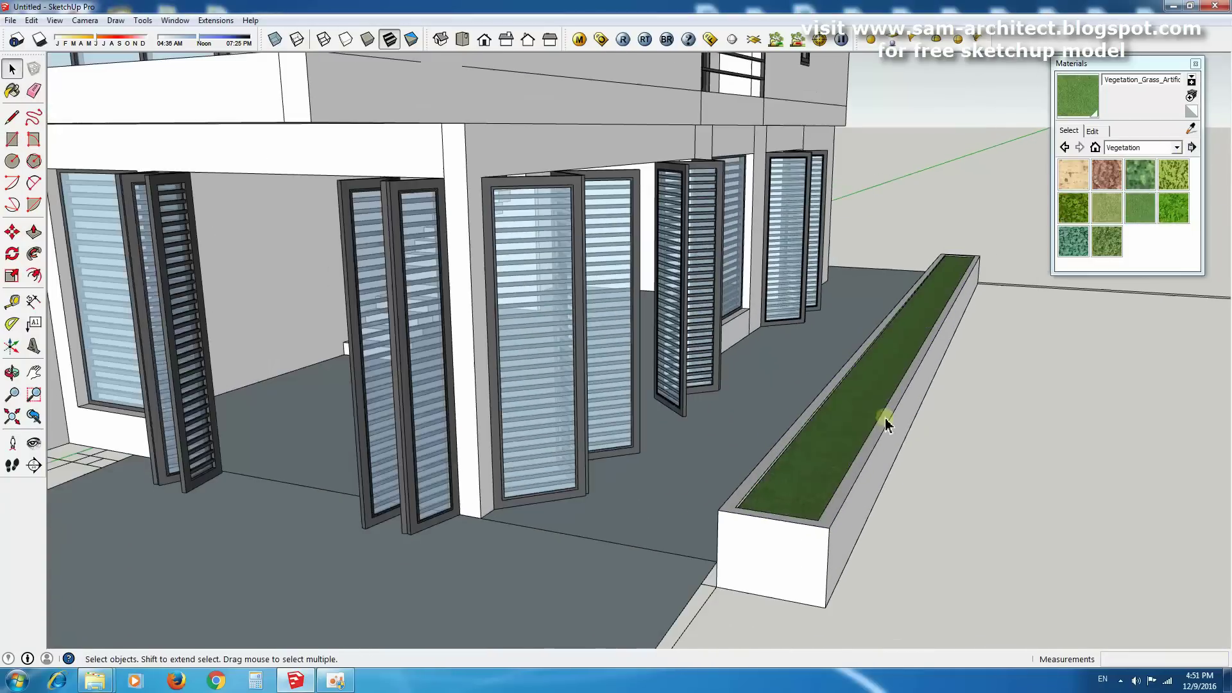
pyautogui.click(942, 531)
pyautogui.scroll(-5, 797, 507)
# Draw the lawn outline with lines and a curved arc corner beside the driveway.
pyautogui.press('l')
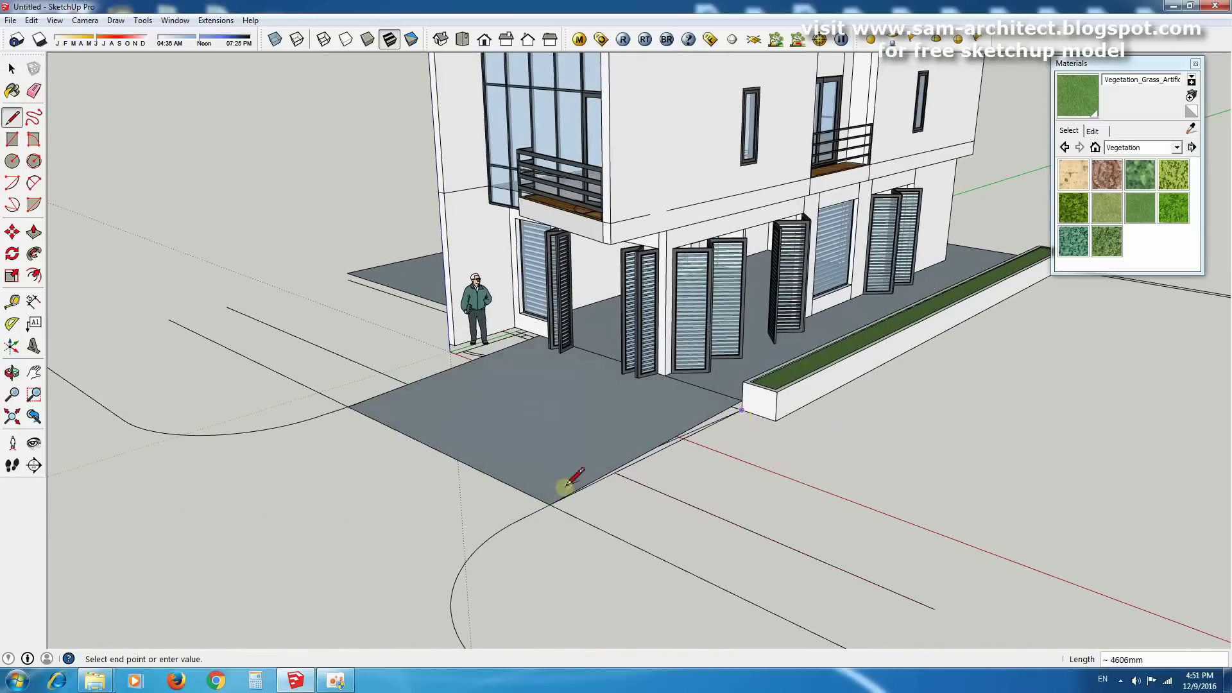
pyautogui.scroll(-2, 565, 483)
pyautogui.press('a')
pyautogui.click(550, 504)
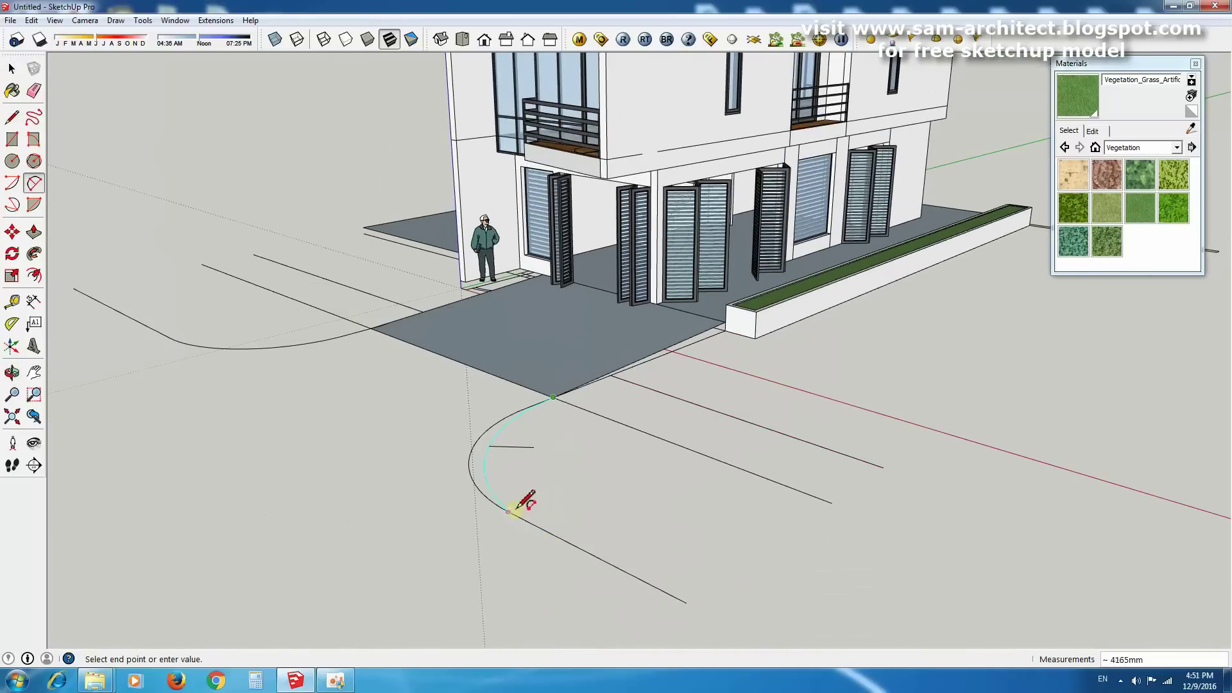
pyautogui.scroll(1, 478, 450)
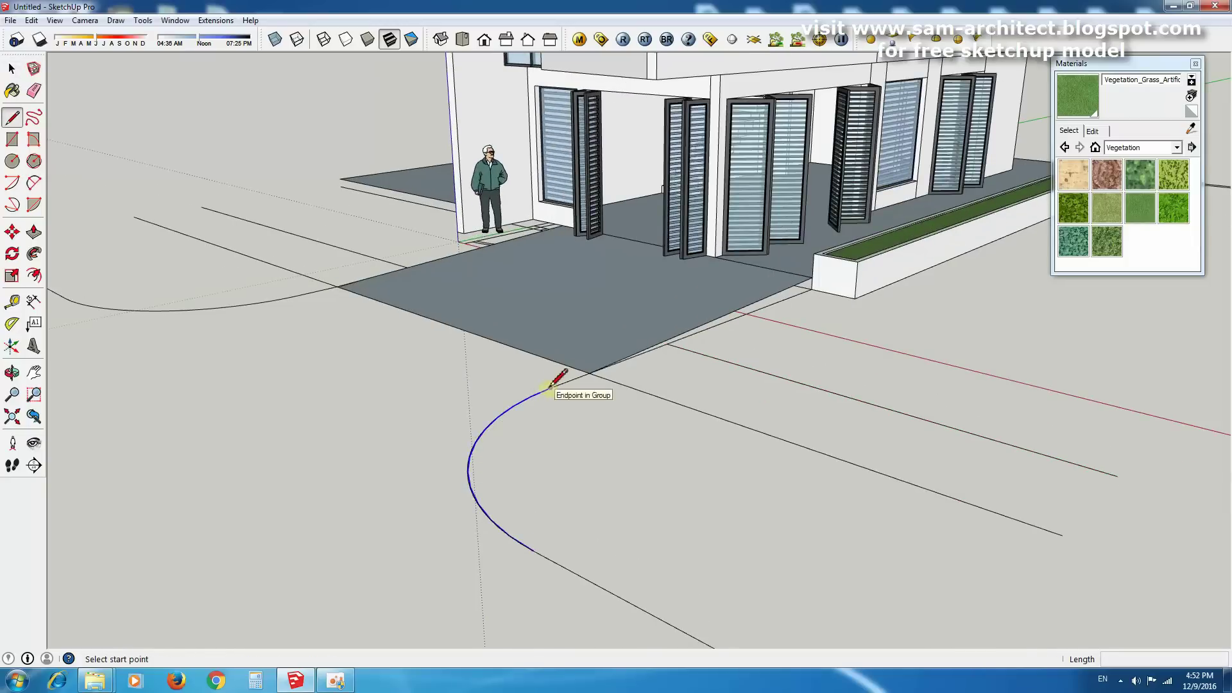
pyautogui.scroll(-2, 813, 288)
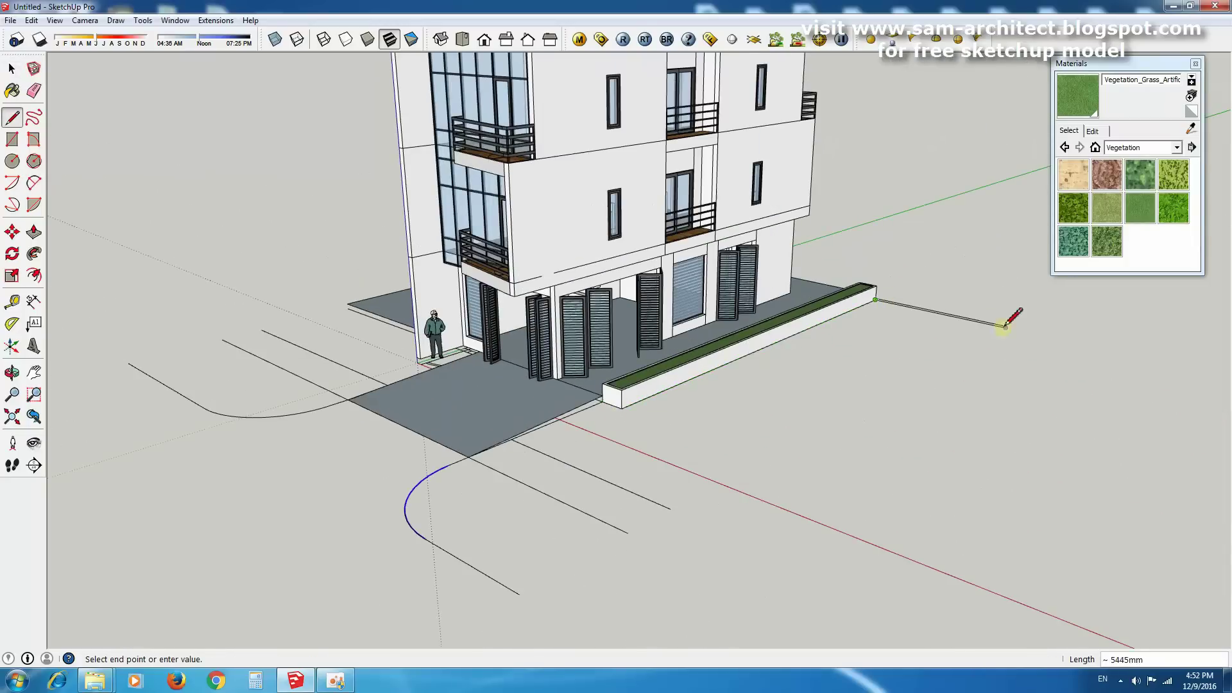
pyautogui.click(452, 542)
pyautogui.press('space')
# Offset the lawn face's curved outer edge inward.
pyautogui.scroll(1, 539, 523)
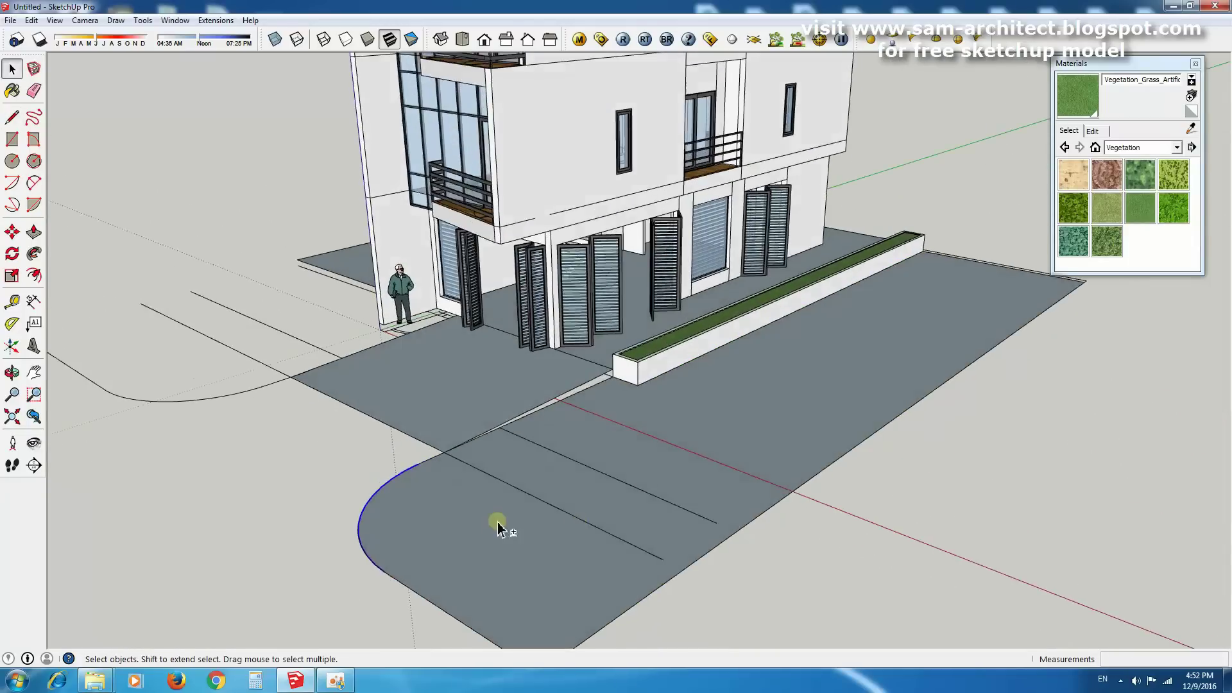
pyautogui.scroll(1, 462, 500)
pyautogui.click(426, 473)
pyautogui.click(539, 393)
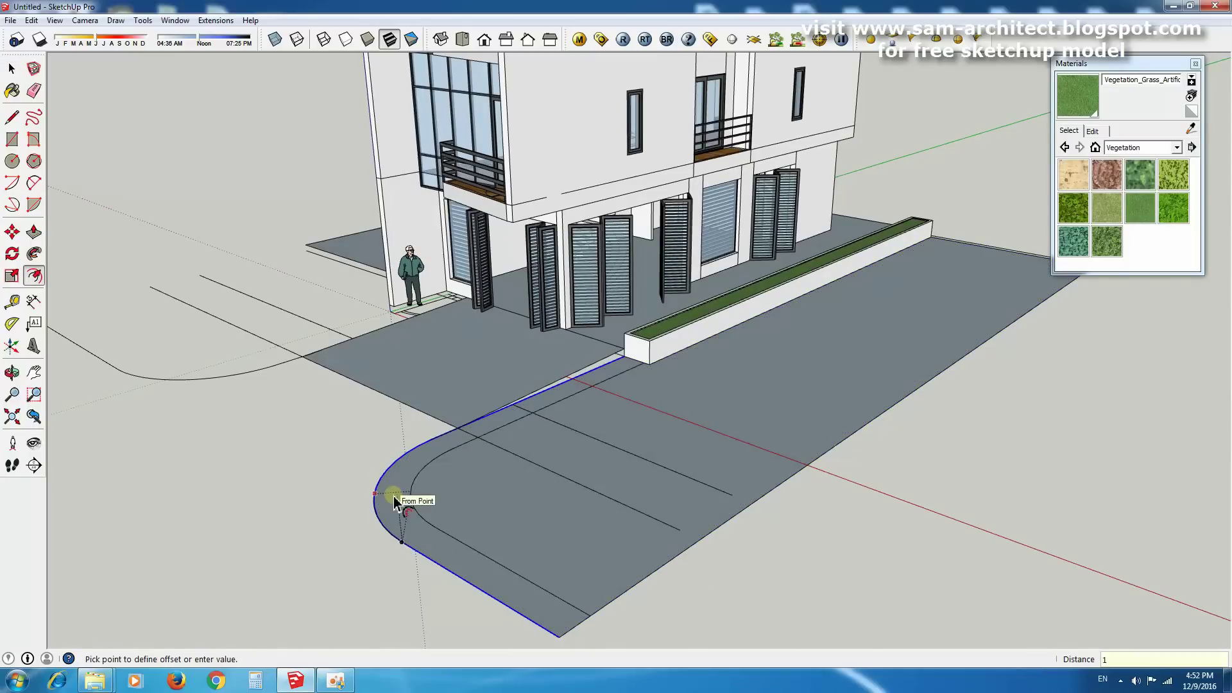
pyautogui.click(395, 501)
pyautogui.press('space')
# Raise the inner face 200 mm and paint it with artificial grass.
pyautogui.scroll(1, 434, 481)
pyautogui.scroll(1, 450, 459)
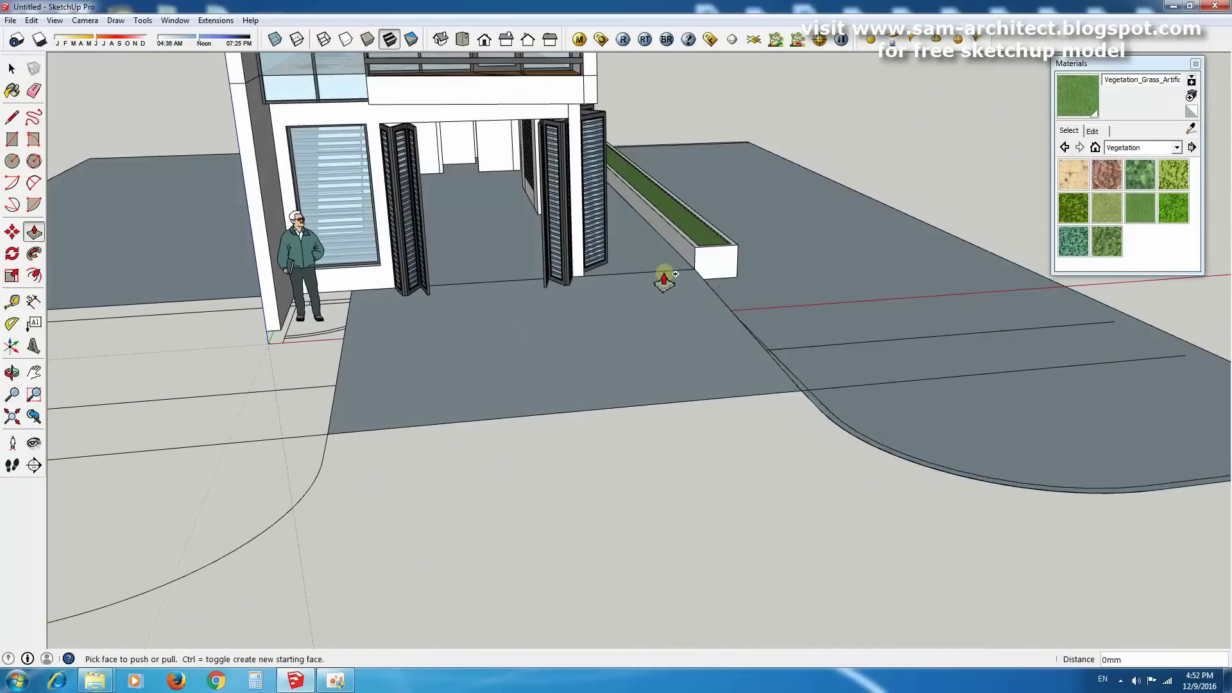
pyautogui.moveTo(697, 324); pyautogui.dragTo(650, 401, button='middle')
pyautogui.click(653, 406)
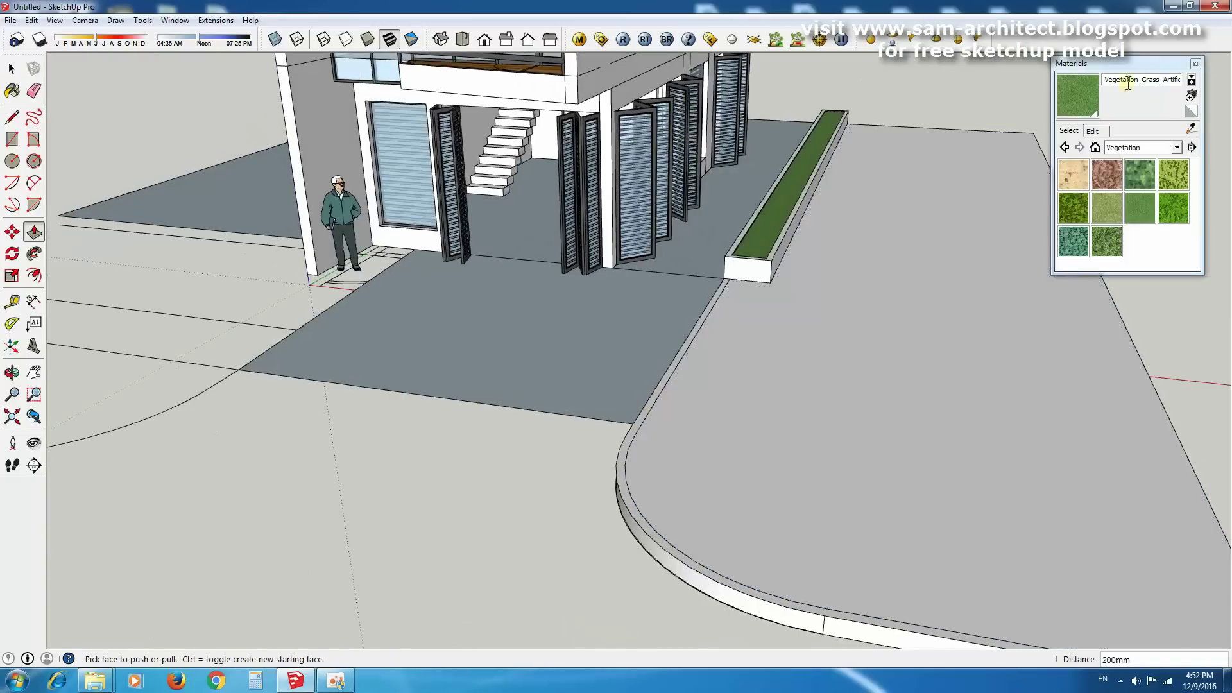
pyautogui.click(812, 363)
pyautogui.moveTo(812, 362); pyautogui.dragTo(474, 326, button='middle')
# Draw a 1500 mm path strip across the lawn and paint it Tile_Travertine_2inch.
pyautogui.press('l')
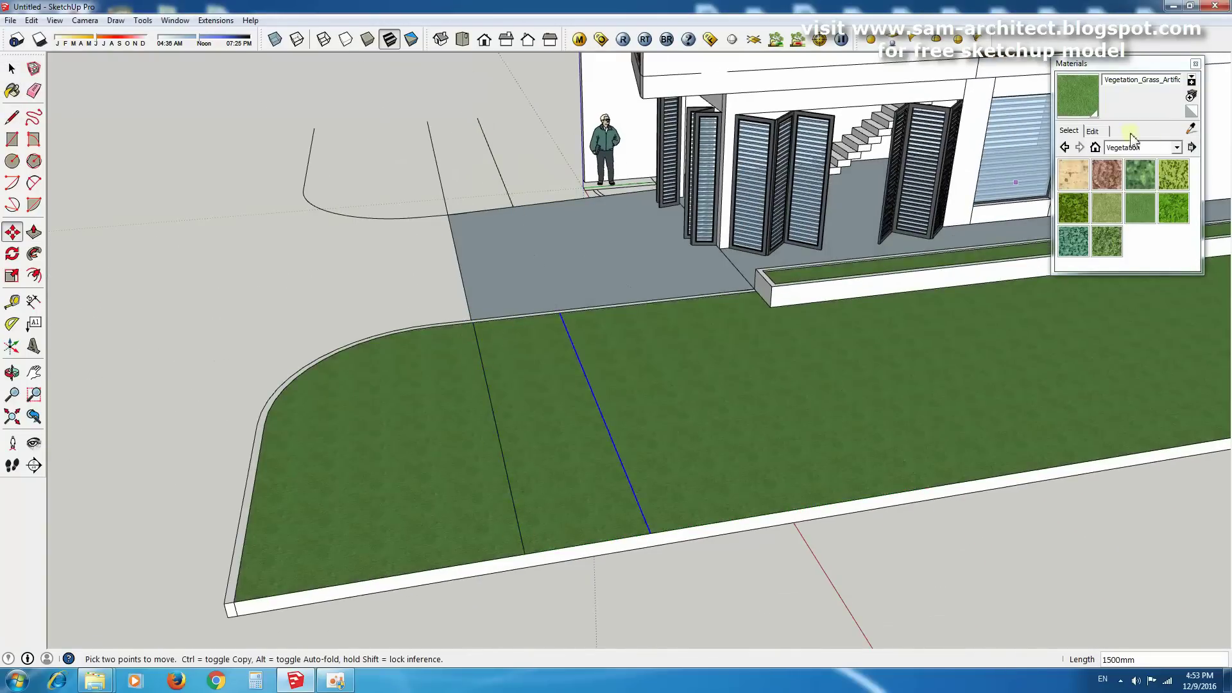
pyautogui.click(1142, 146)
pyautogui.click(1100, 231)
pyautogui.click(495, 501)
pyautogui.moveTo(494, 500); pyautogui.dragTo(406, 352, button='middle')
# Push/pull the lower green lawn strip up to its raised level.
pyautogui.press('space')
pyautogui.click(652, 427)
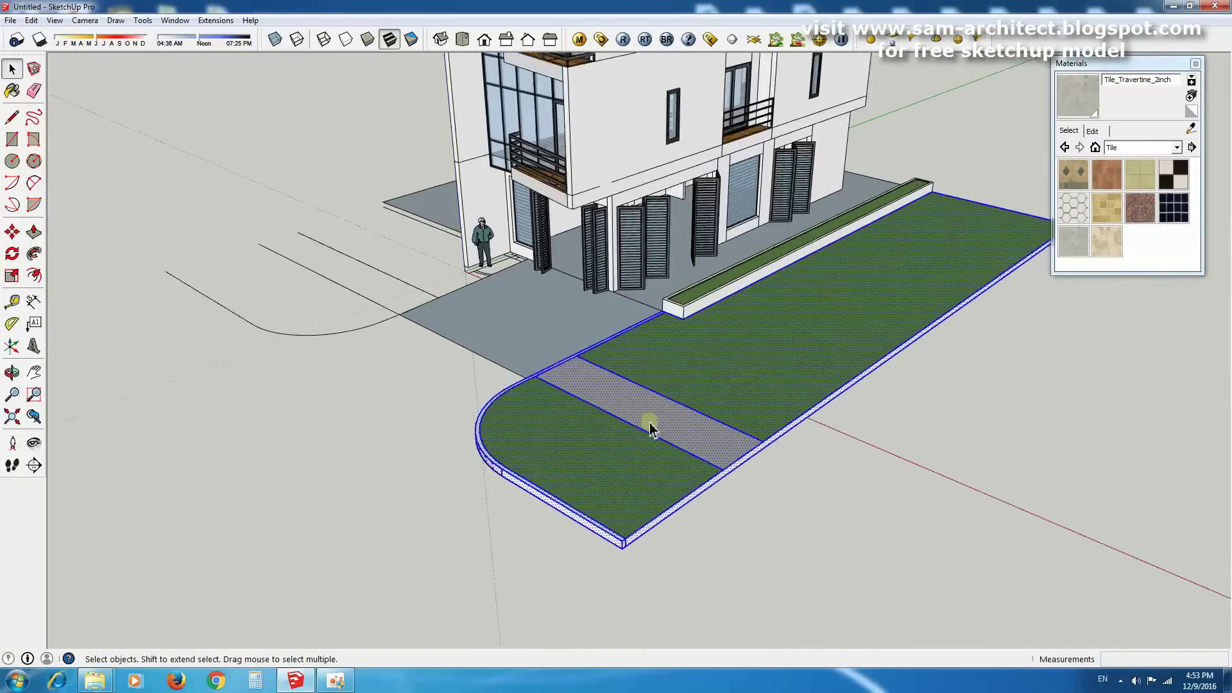
pyautogui.press('p')
pyautogui.click(677, 490)
pyautogui.scroll(2, 732, 558)
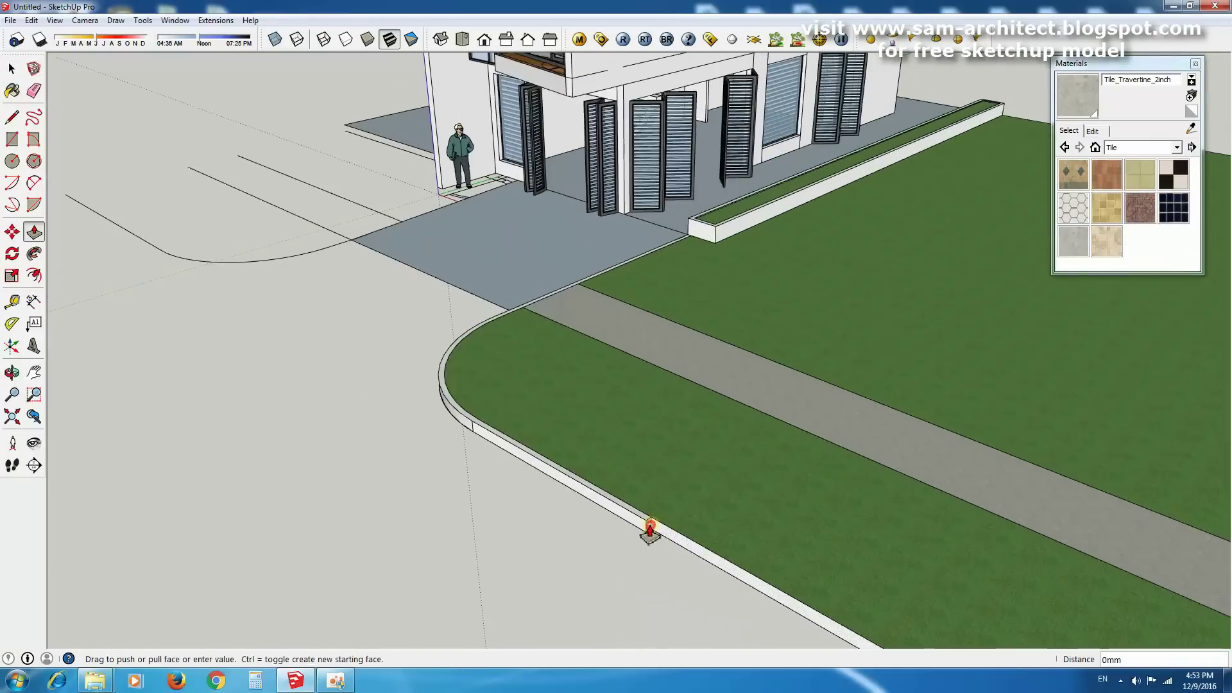
pyautogui.scroll(1, 649, 528)
pyautogui.click(855, 507)
pyautogui.scroll(-3, 704, 457)
# Copy the lawn group and mirror it to the driveway's other side.
pyautogui.press('m')
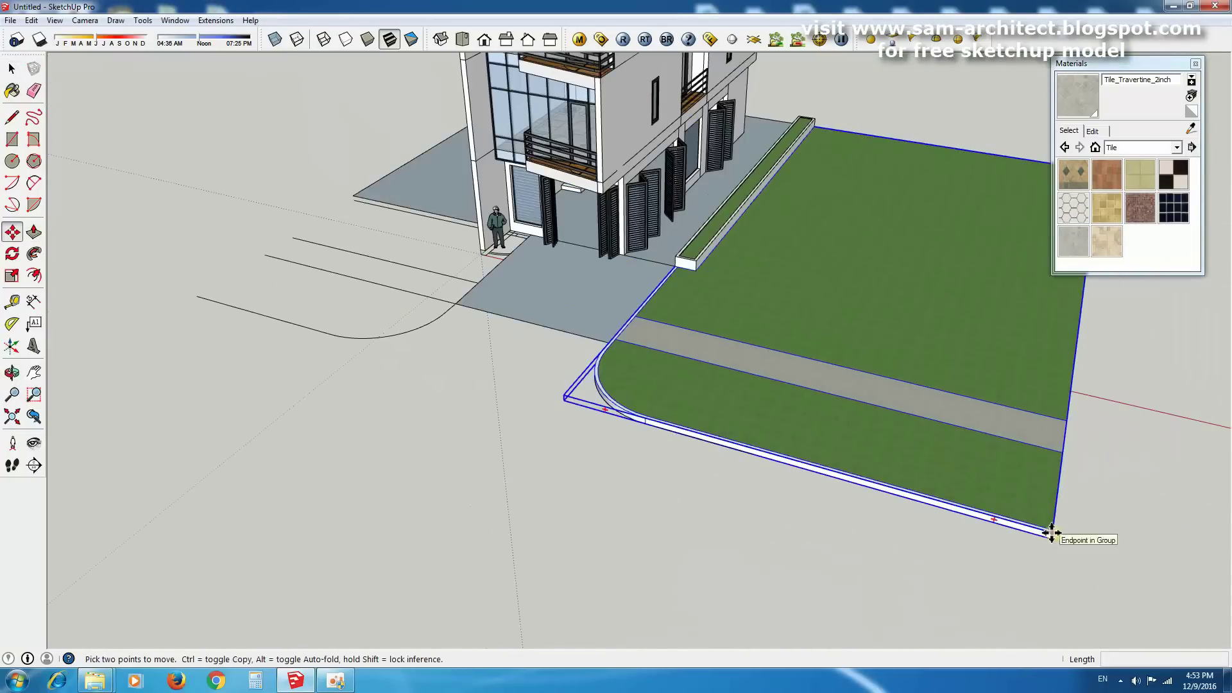
pyautogui.click(1048, 531)
pyautogui.press('ctrl')
pyautogui.click(538, 446)
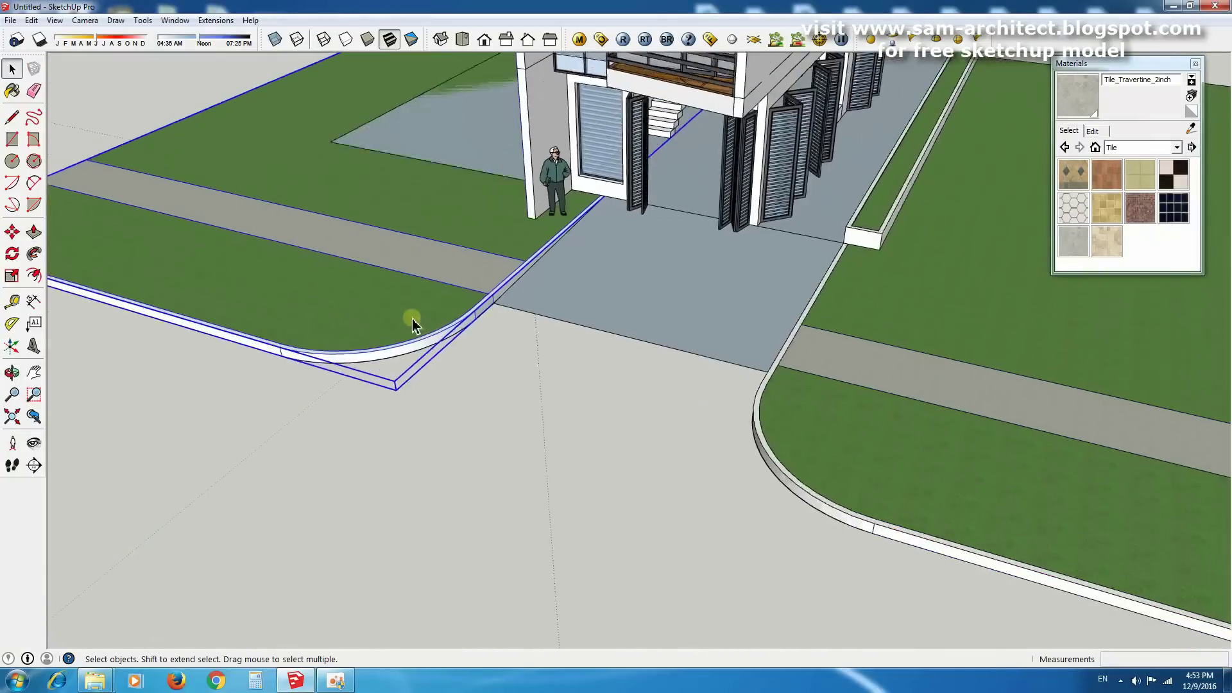
pyautogui.scroll(3, 421, 333)
# Pave the driveway with the Tile_Various_Tan material.
pyautogui.doubleClick(278, 274)
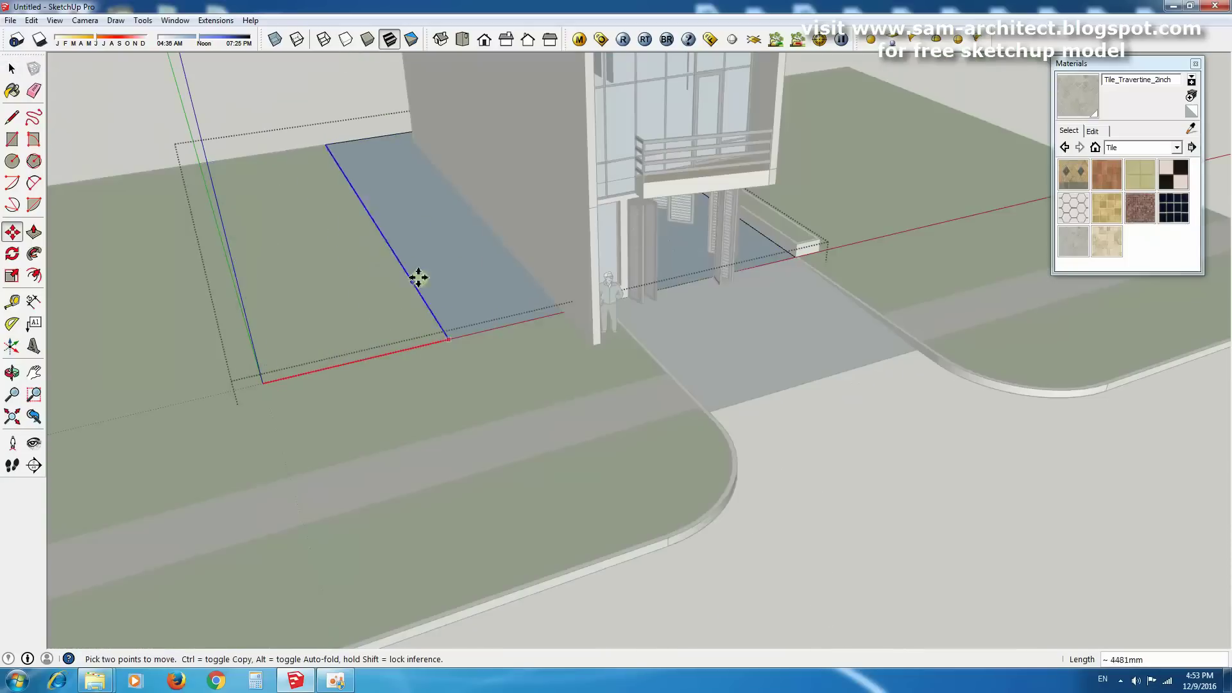
pyautogui.scroll(-3, 308, 163)
pyautogui.click(1106, 241)
pyautogui.click(687, 335)
pyautogui.moveTo(687, 335)
pyautogui.mouseDown(button='middle')
pyautogui.moveTo(897, 278)
pyautogui.moveTo(455, 414)
pyautogui.mouseUp(button='middle')
pyautogui.scroll(-3, 455, 414)
pyautogui.scroll(-2, 550, 358)
# Draw a rectangular grey road slab in front of the driveway.
pyautogui.press('r')
pyautogui.click(204, 272)
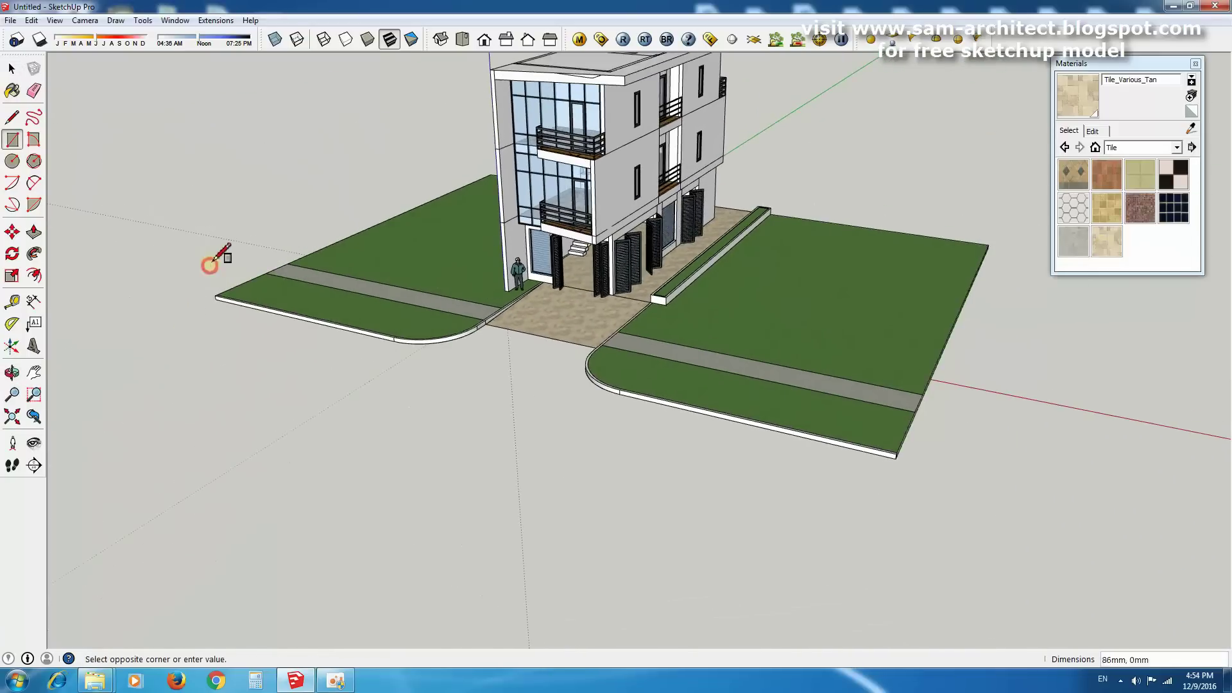
pyautogui.scroll(-1, 449, 417)
pyautogui.click(712, 591)
pyautogui.press('Escape')
pyautogui.press('m')
# Start an edging strip rectangle along the lawn edge at the house front.
pyautogui.scroll(3, 757, 443)
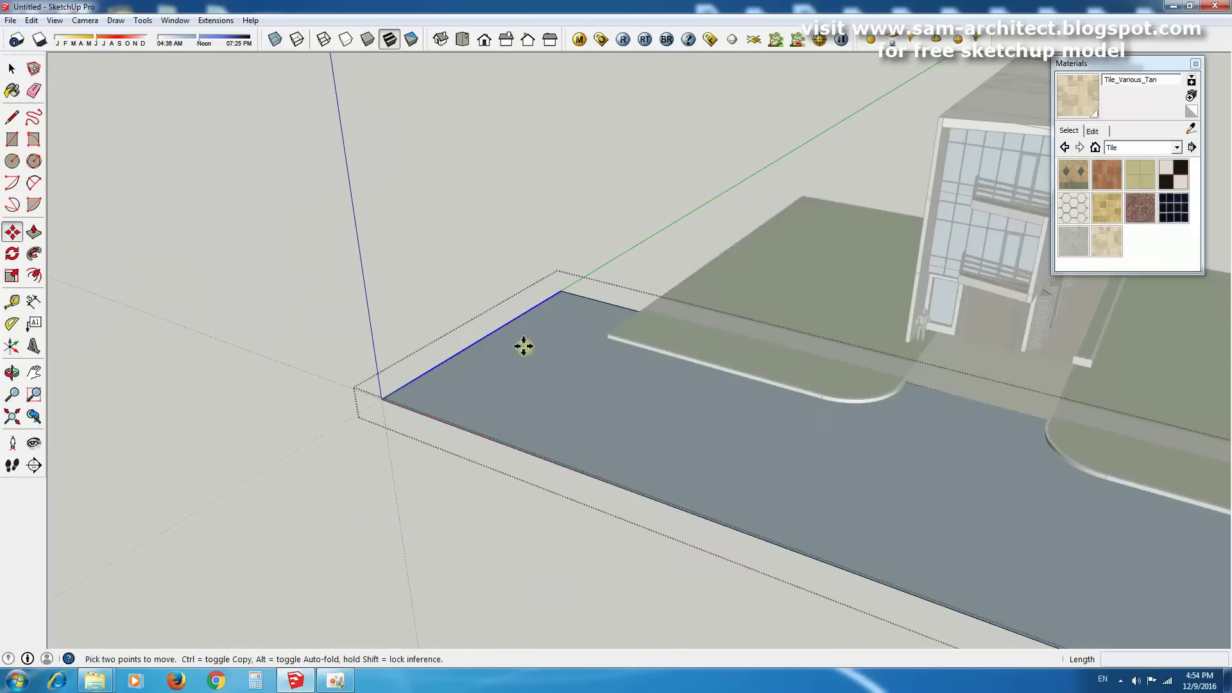
pyautogui.scroll(-5, 654, 298)
pyautogui.moveTo(706, 359); pyautogui.dragTo(922, 372, button='middle')
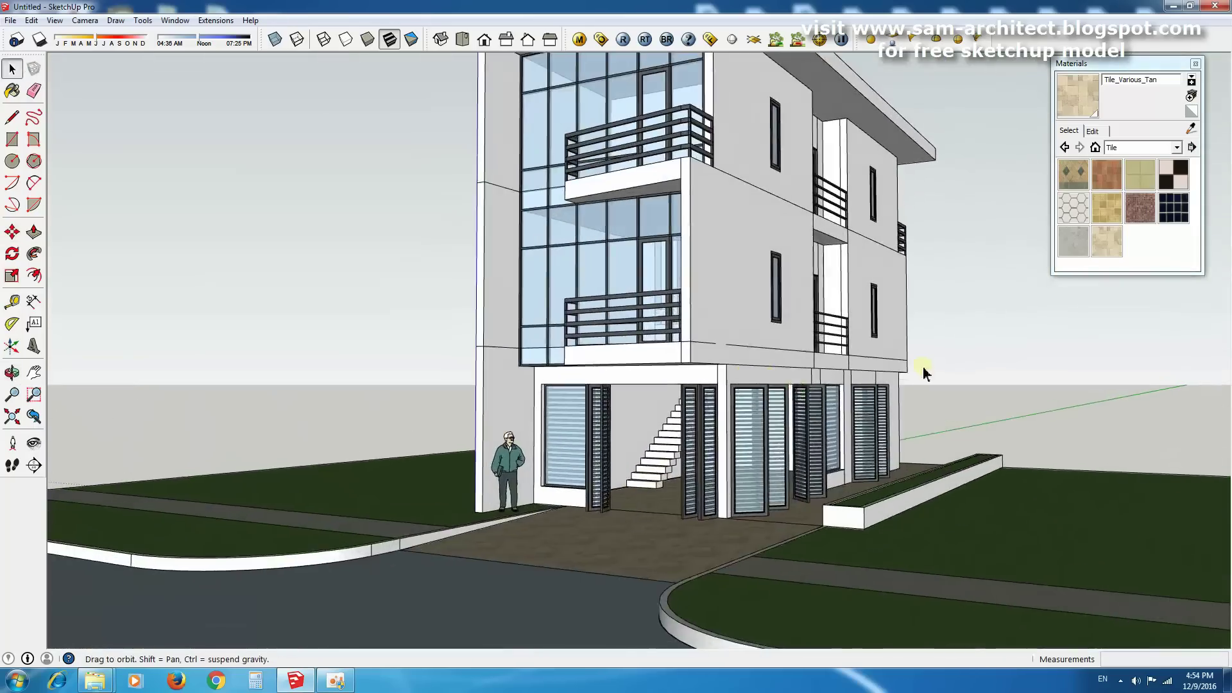
pyautogui.scroll(4, 781, 480)
pyautogui.scroll(3, 709, 350)
pyautogui.press('r')
pyautogui.click(707, 352)
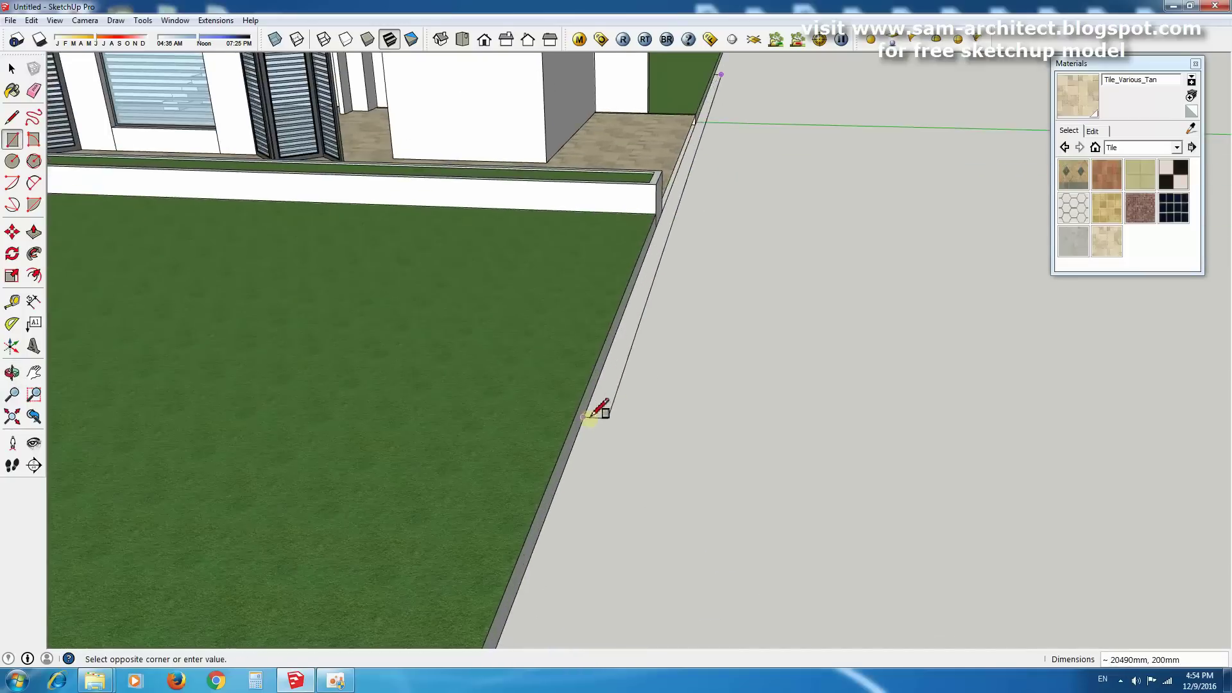
# Finish the thin lawn-edge strip and pull it up into a 2500 mm boundary wall.
pyautogui.click(720, 449)
pyautogui.press('p')
pyautogui.click(715, 401)
pyautogui.scroll(-5, 709, 372)
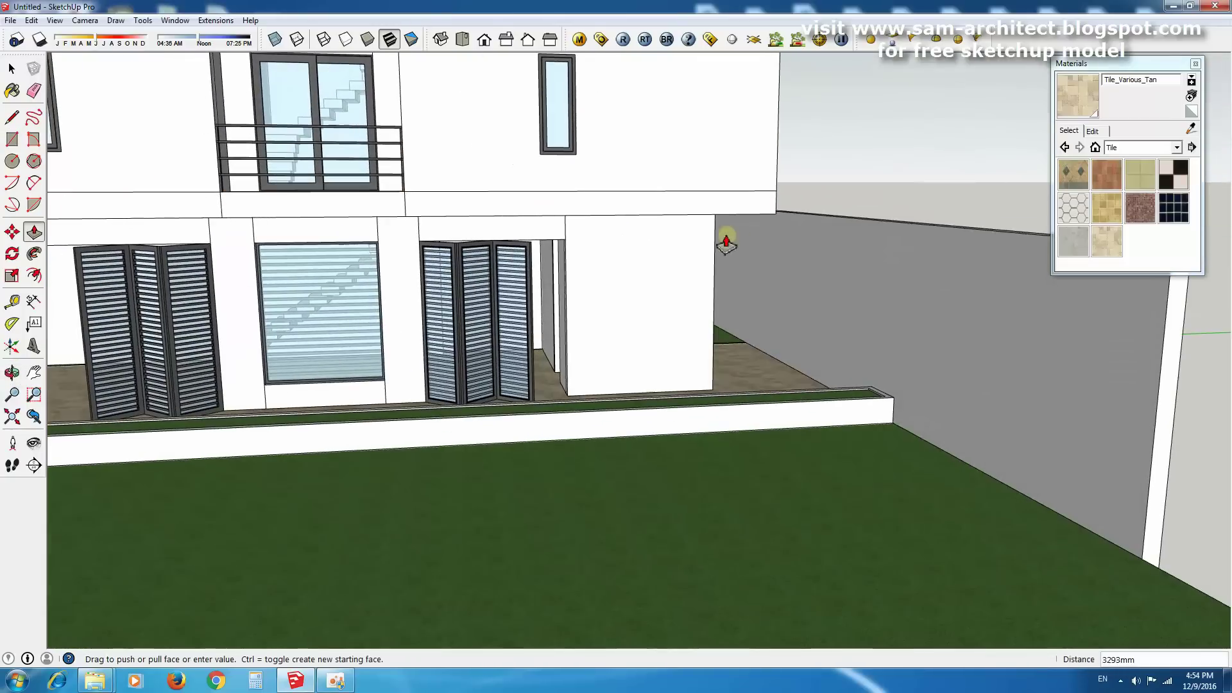
pyautogui.press('Return')
pyautogui.rightClick(807, 319)
pyautogui.press('Escape')
pyautogui.scroll(-3, 1145, 468)
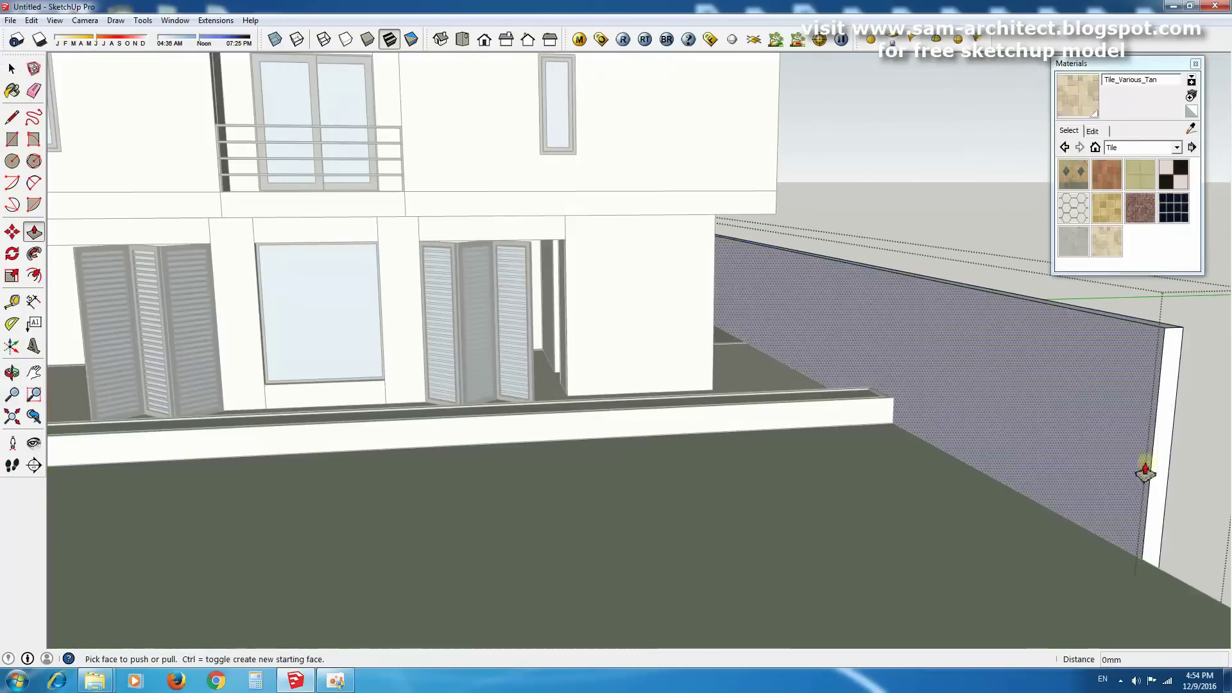
pyautogui.scroll(-3, 984, 448)
pyautogui.moveTo(984, 449)
pyautogui.mouseDown(button='middle')
pyautogui.moveTo(903, 290)
pyautogui.moveTo(764, 385)
pyautogui.moveTo(707, 342)
pyautogui.mouseUp(button='middle')
pyautogui.moveTo(783, 300)
pyautogui.mouseDown(button='middle')
pyautogui.moveTo(770, 500)
pyautogui.moveTo(847, 499)
pyautogui.moveTo(501, 376)
pyautogui.mouseUp(button='middle')
pyautogui.scroll(3, 770, 507)
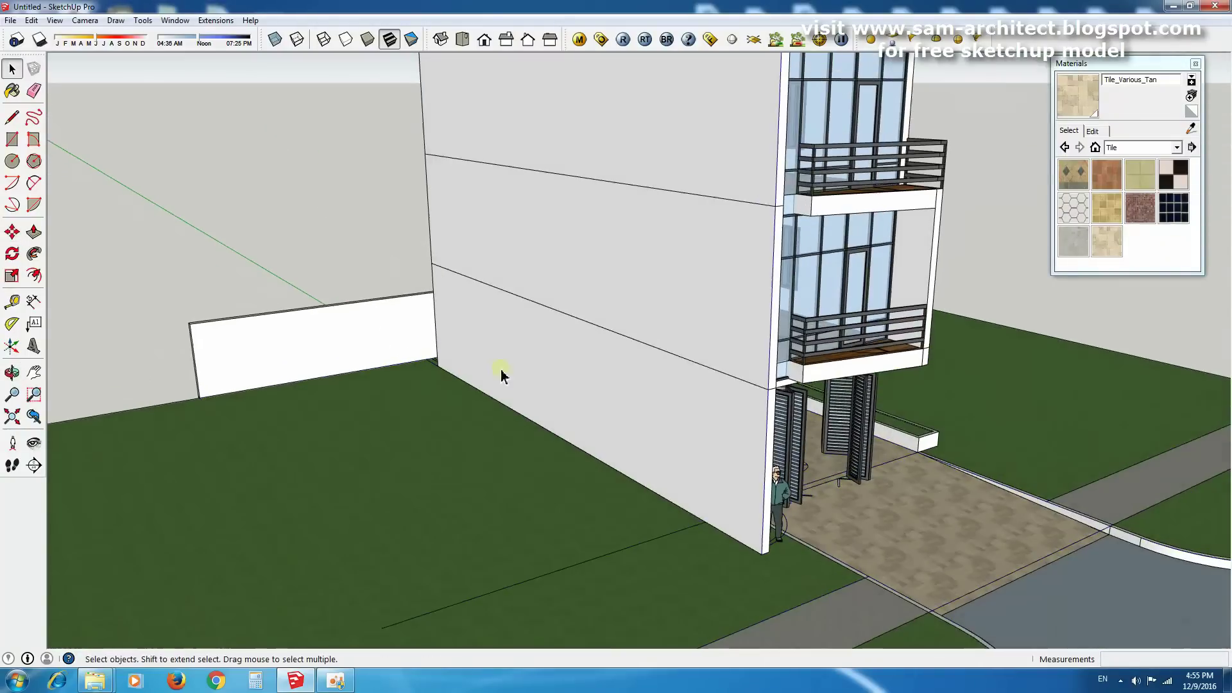
# Outline a large window rectangle on the house's blank side wall.
pyautogui.click(705, 520)
pyautogui.scroll(-2, 705, 520)
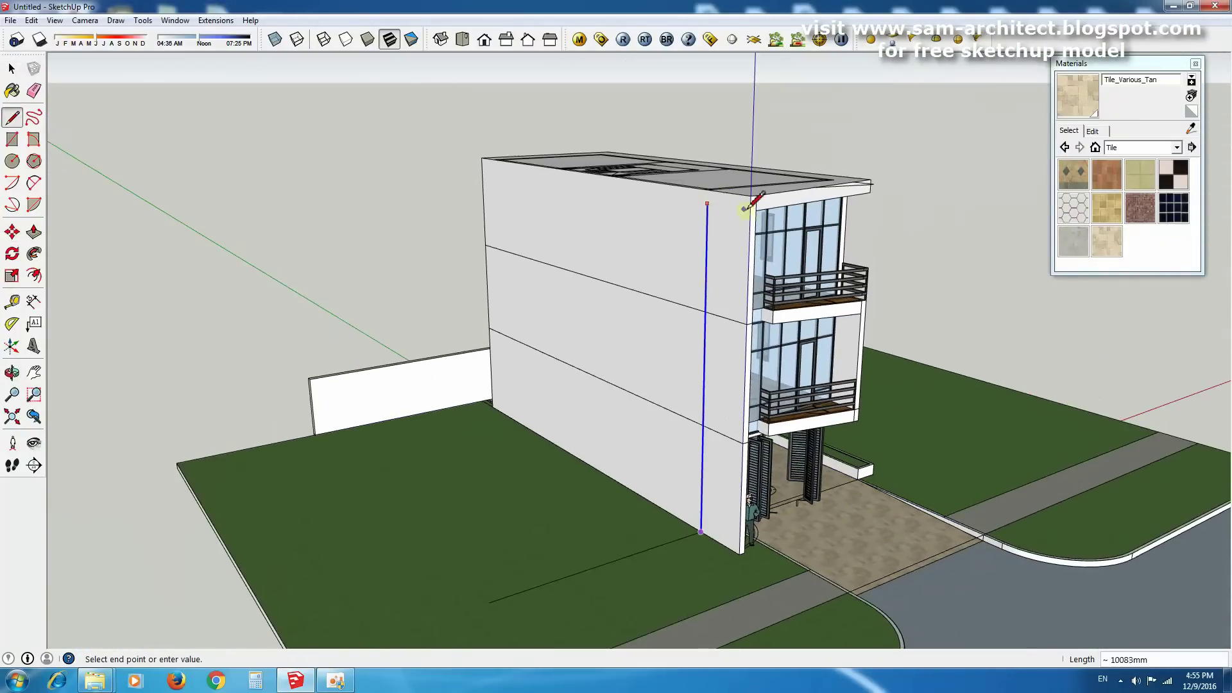
pyautogui.click(696, 537)
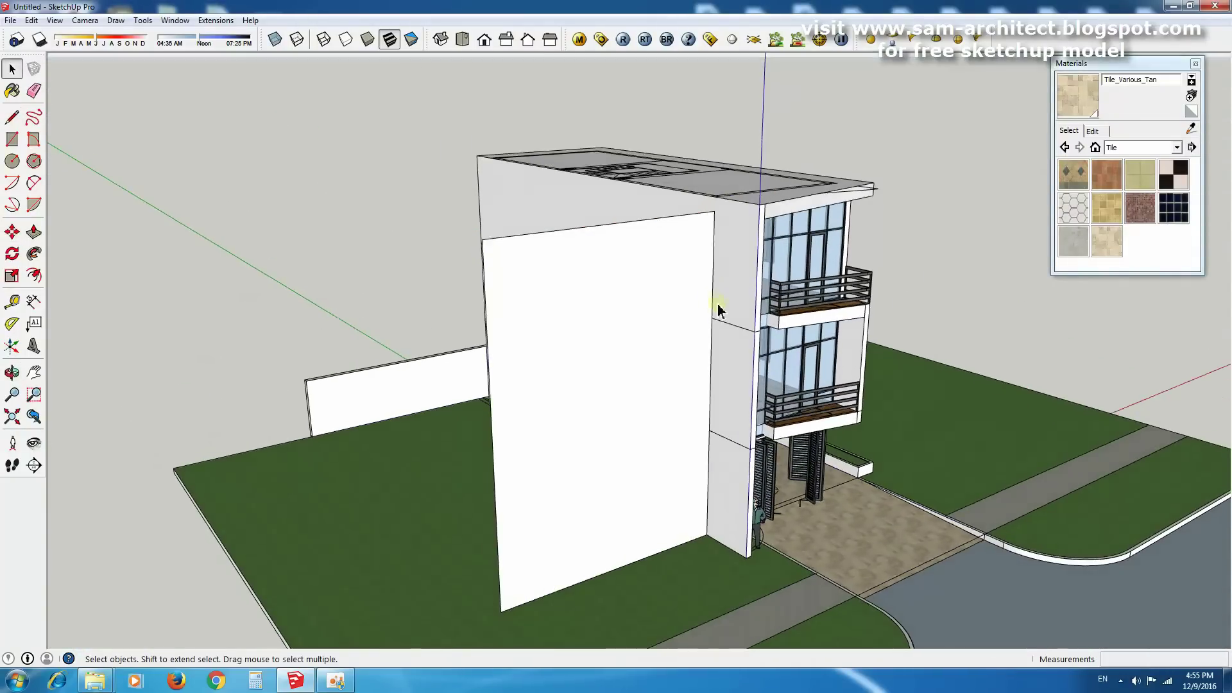
pyautogui.press('r')
pyautogui.click(766, 204)
# Push/pull the roof slab edge out over the new side panel.
pyautogui.press('space')
pyautogui.scroll(3, 719, 205)
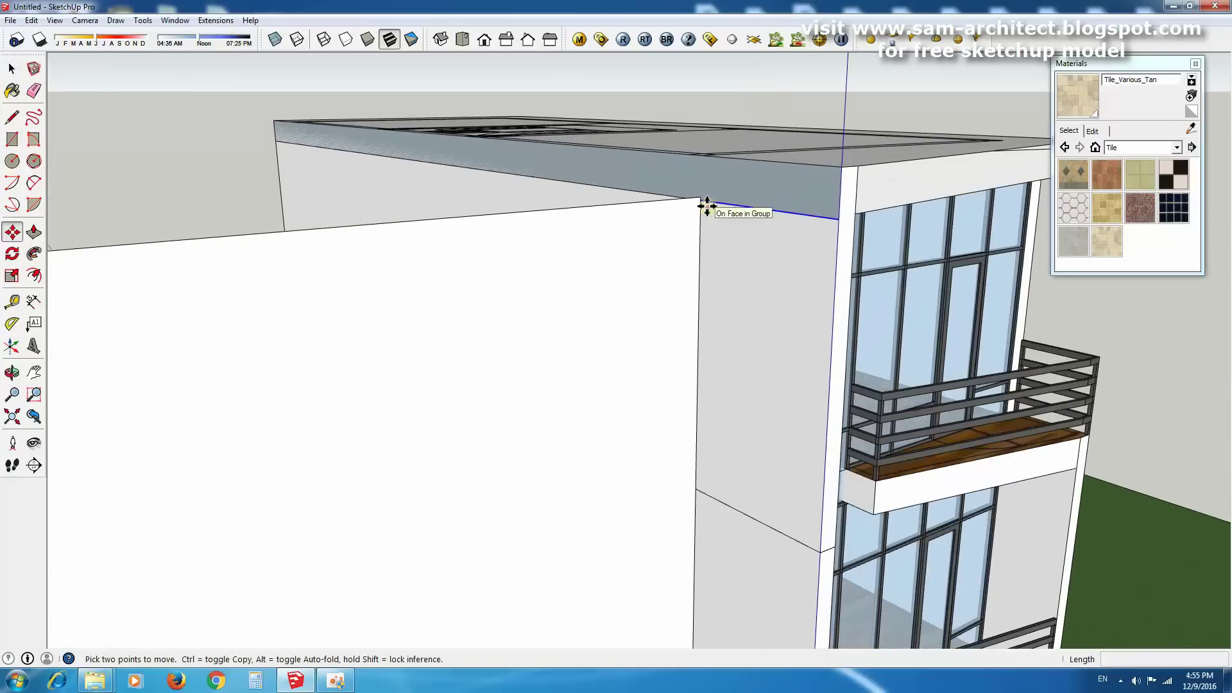
pyautogui.click(655, 253)
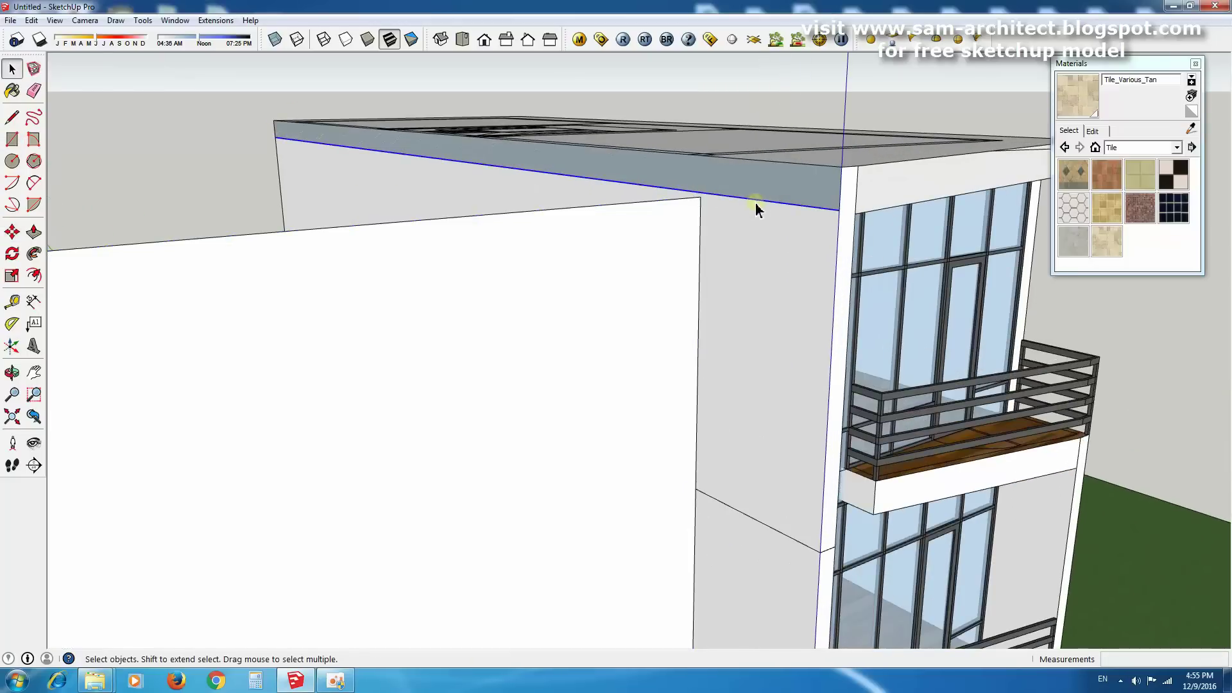
pyautogui.press('p')
pyautogui.scroll(-3, 385, 242)
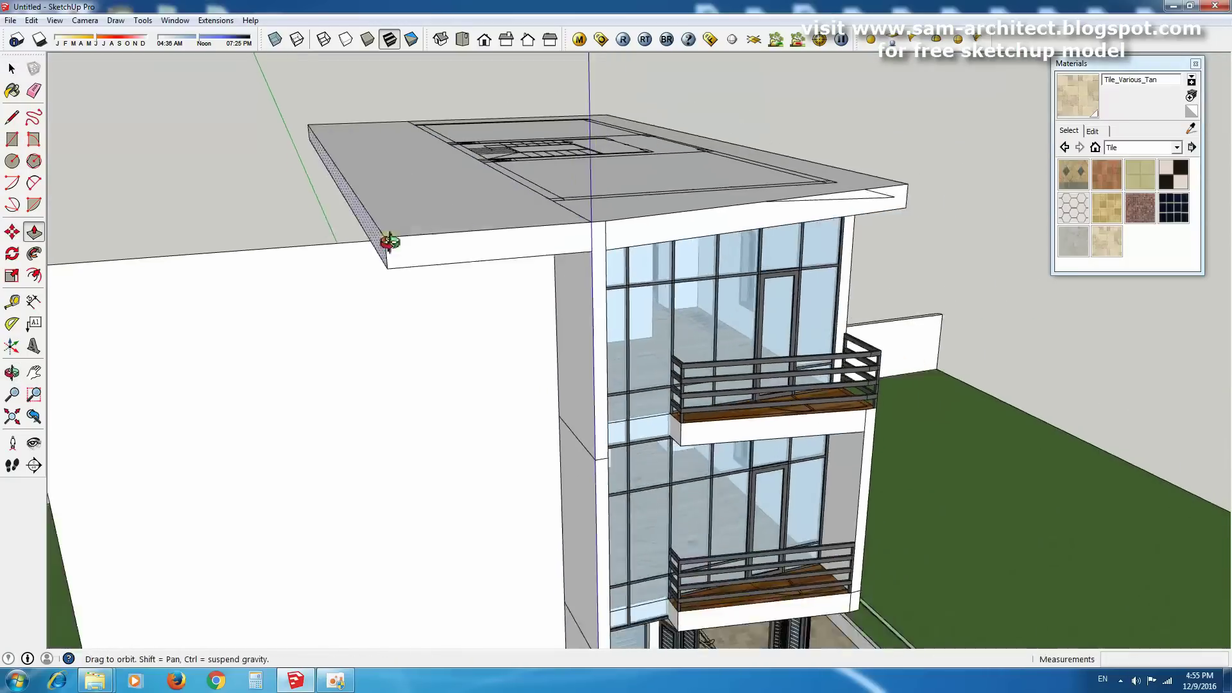
pyautogui.scroll(-3, 522, 220)
pyautogui.scroll(-2, 385, 199)
# Orbit around the building and switch to the standard Front view.
pyautogui.moveTo(380, 202)
pyautogui.mouseDown(button='middle')
pyautogui.moveTo(412, 159)
pyautogui.moveTo(407, 503)
pyautogui.mouseUp(button='middle')
pyautogui.press('space')
pyautogui.moveTo(193, 247); pyautogui.dragTo(478, 240, button='middle')
pyautogui.press('F2')
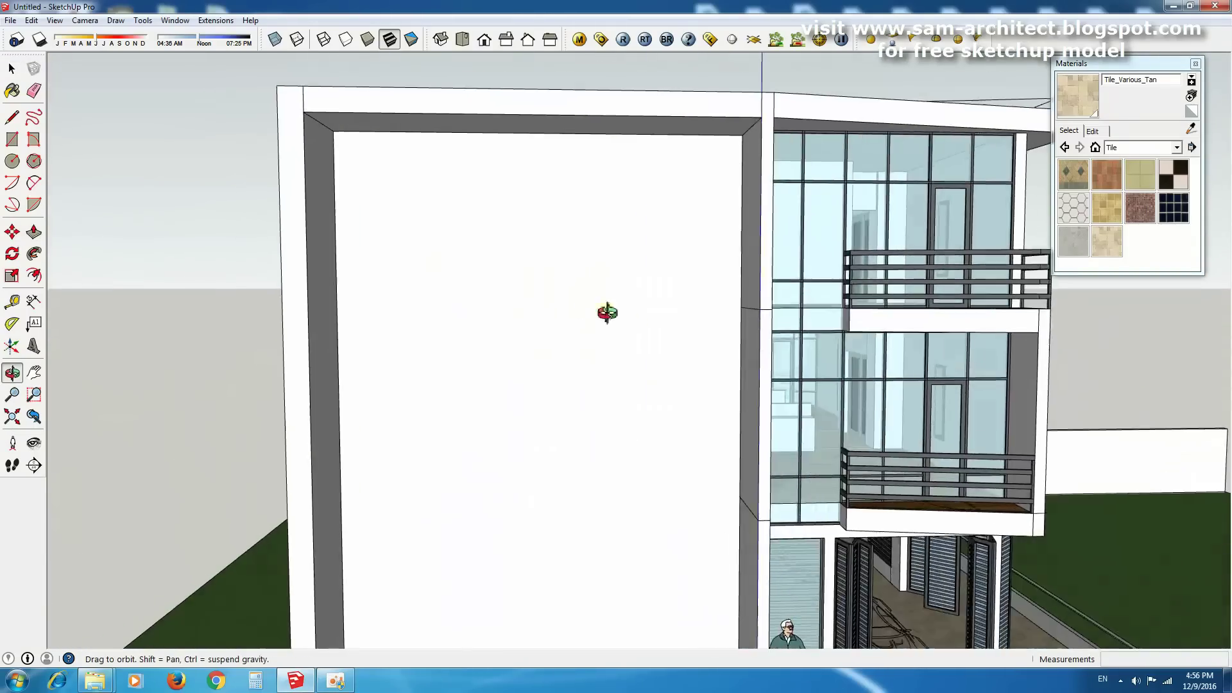
pyautogui.press('space')
# Pick the opening's top-left frame corner to copy a divider edge.
pyautogui.scroll(2, 349, 321)
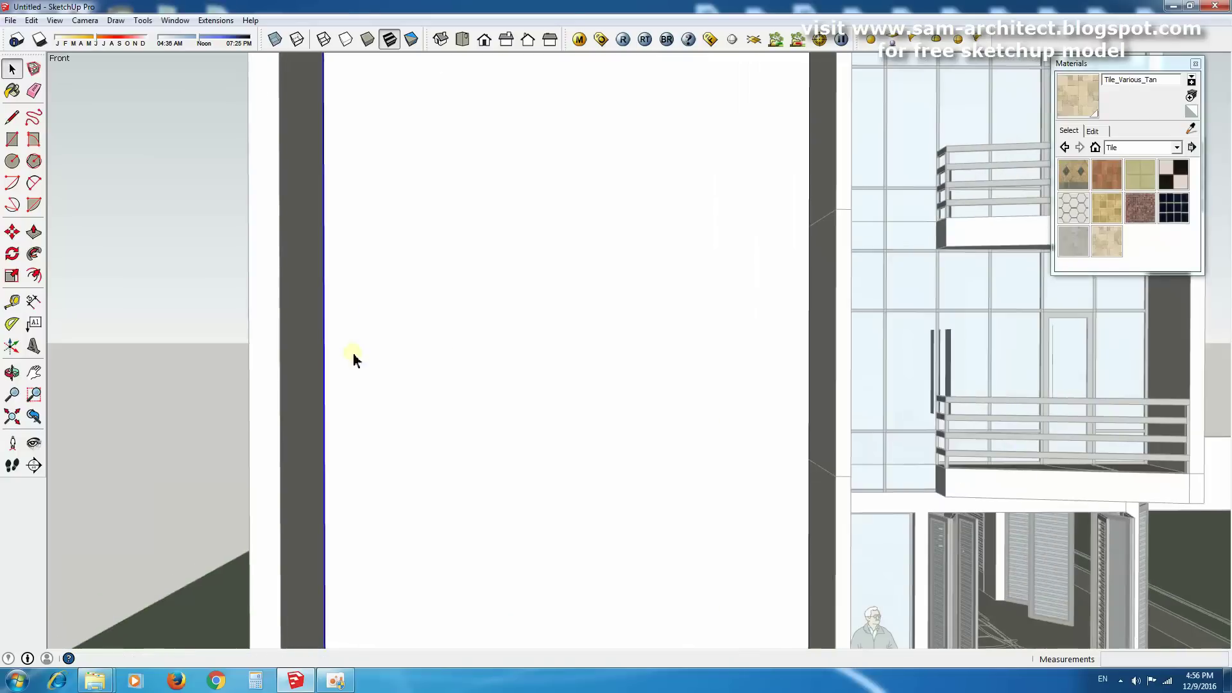
pyautogui.scroll(2, 352, 357)
pyautogui.press('m')
pyautogui.click(352, 127)
pyautogui.press('ctrl')
pyautogui.scroll(2, 354, 136)
pyautogui.press('space')
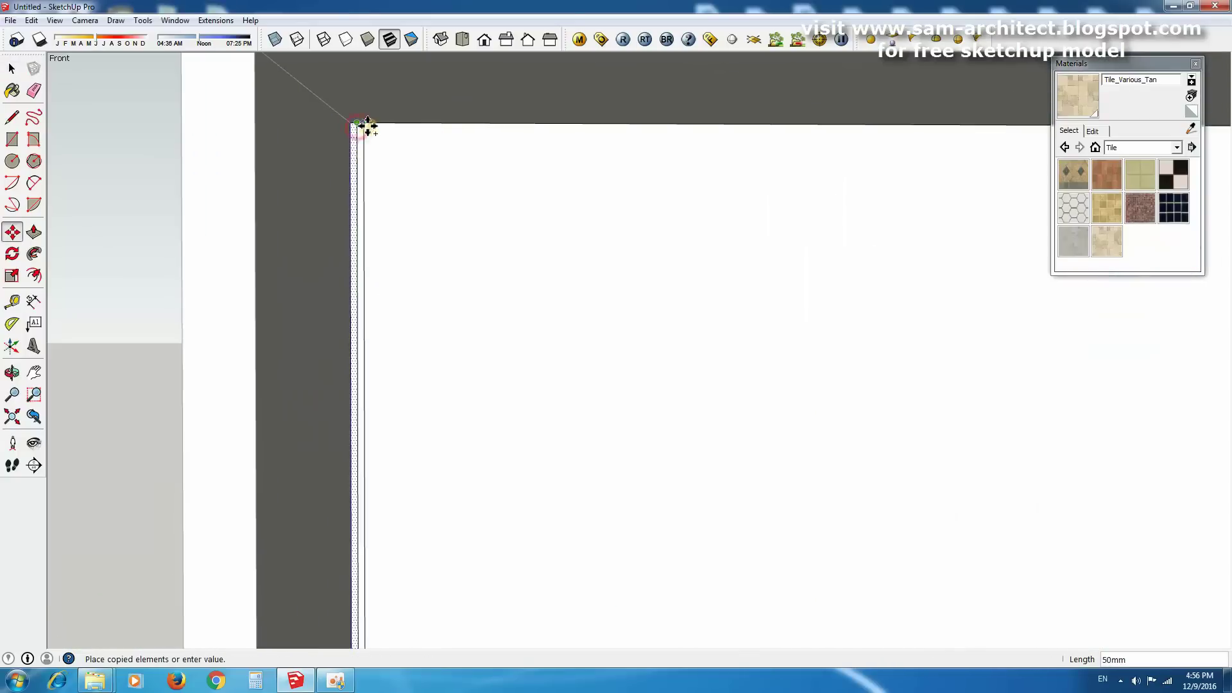
pyautogui.scroll(-3, 367, 126)
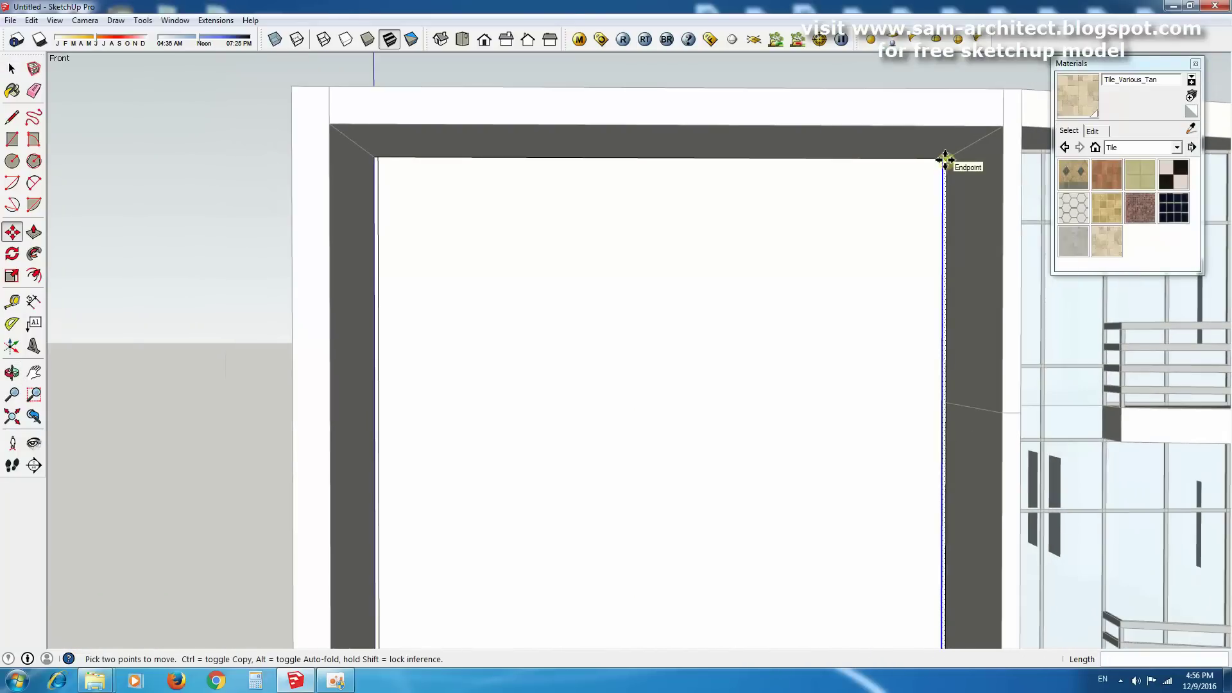
# Array the divider copy across the opening into five equal divisions with /5.
pyautogui.click(945, 159)
pyautogui.write('/5')
pyautogui.press('Return')
pyautogui.scroll(-3, 744, 212)
pyautogui.scroll(2, 521, 190)
pyautogui.press('space')
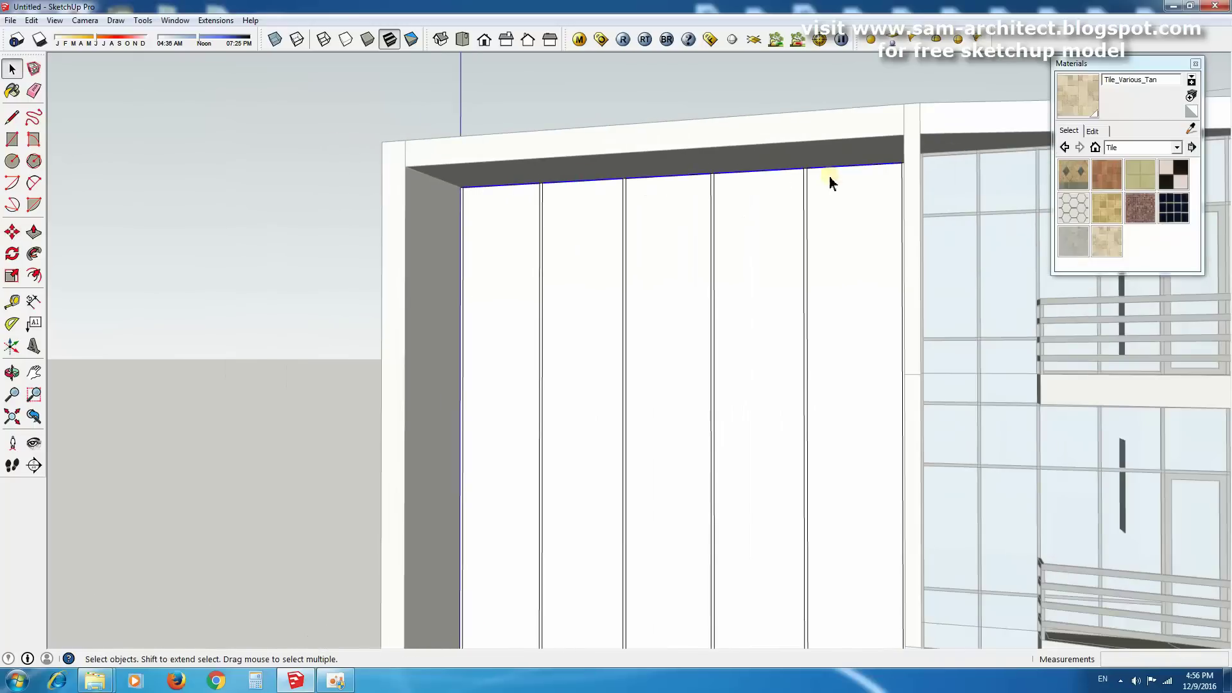
pyautogui.click(807, 178)
pyautogui.scroll(1, 814, 174)
pyautogui.scroll(1, 770, 173)
pyautogui.press('space')
# Recess the pane faces 30 mm to leave frames between them.
pyautogui.scroll(2, 642, 179)
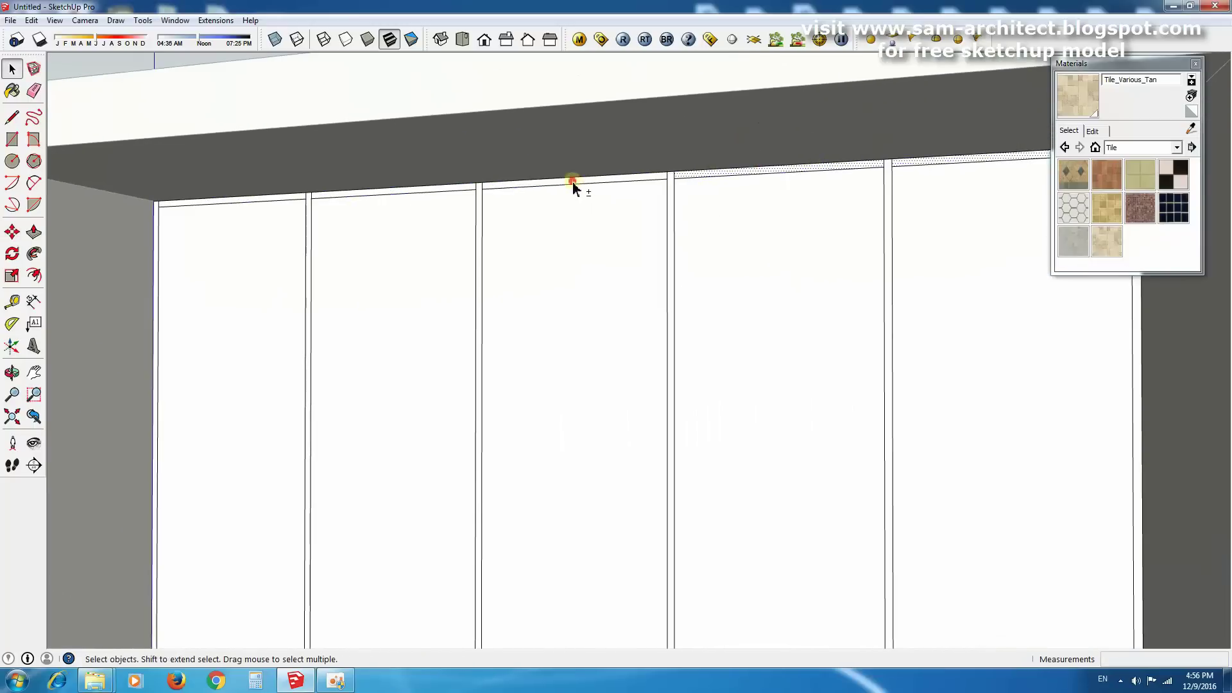
pyautogui.scroll(-3, 399, 151)
pyautogui.scroll(-3, 517, 433)
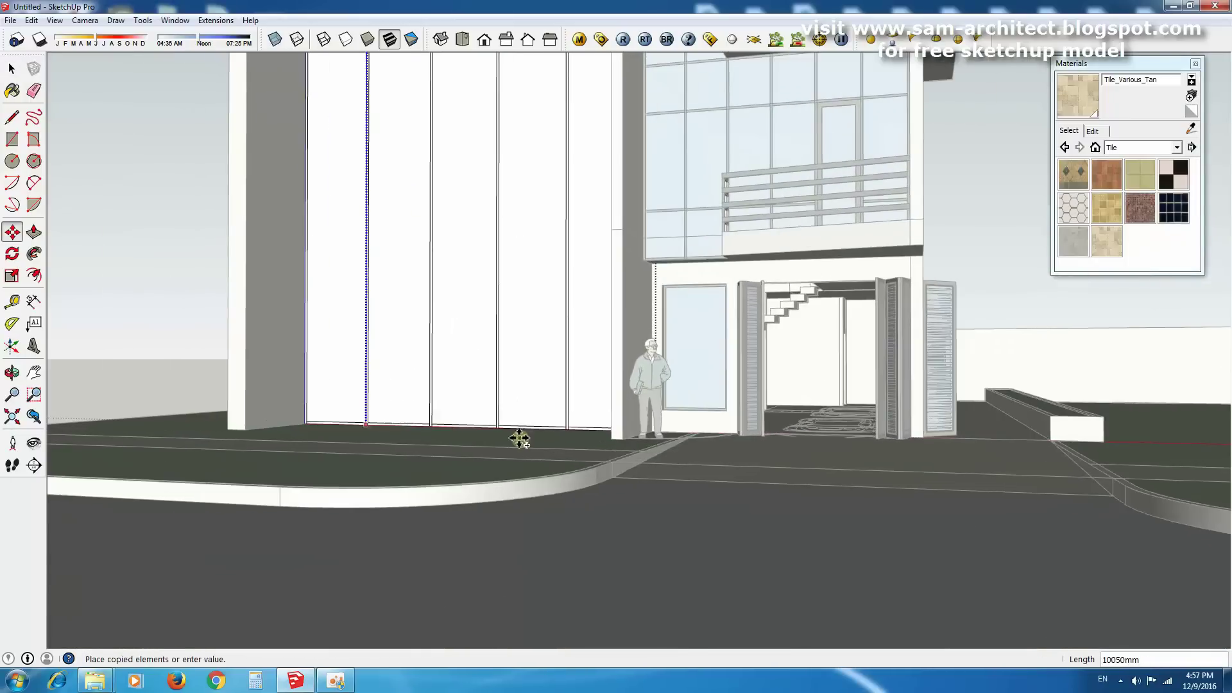
pyautogui.scroll(-1, 539, 403)
pyautogui.press('p')
pyautogui.scroll(2, 467, 462)
pyautogui.click(448, 440)
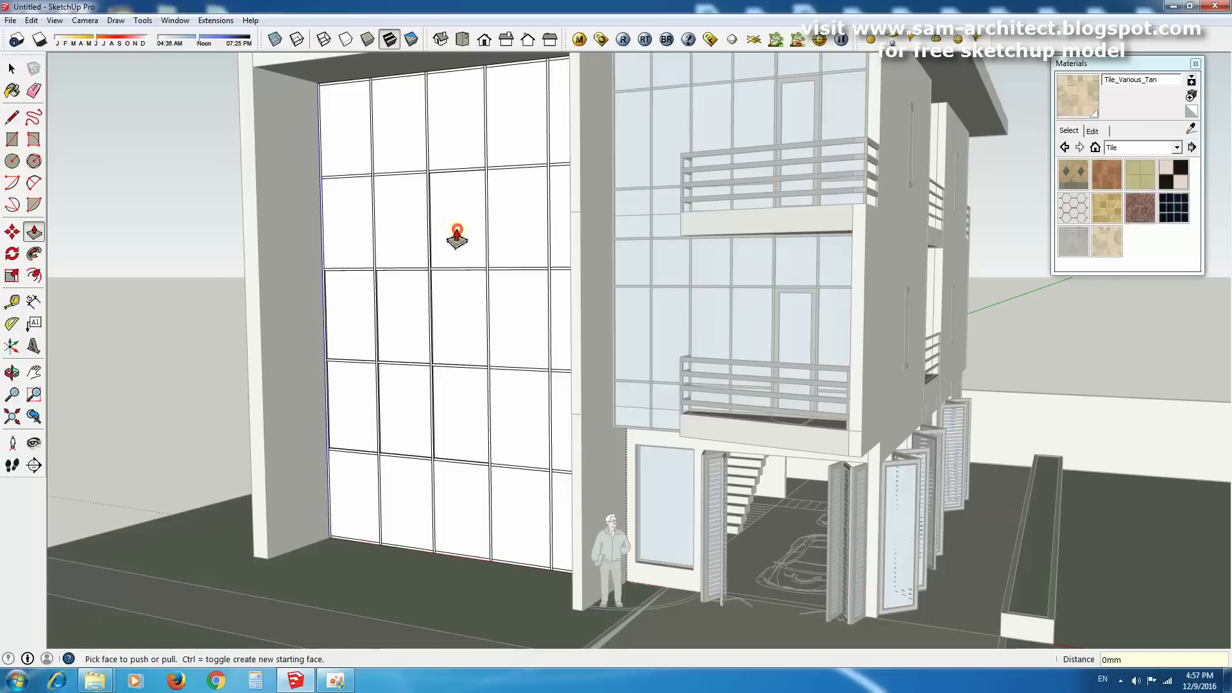
pyautogui.scroll(2, 474, 208)
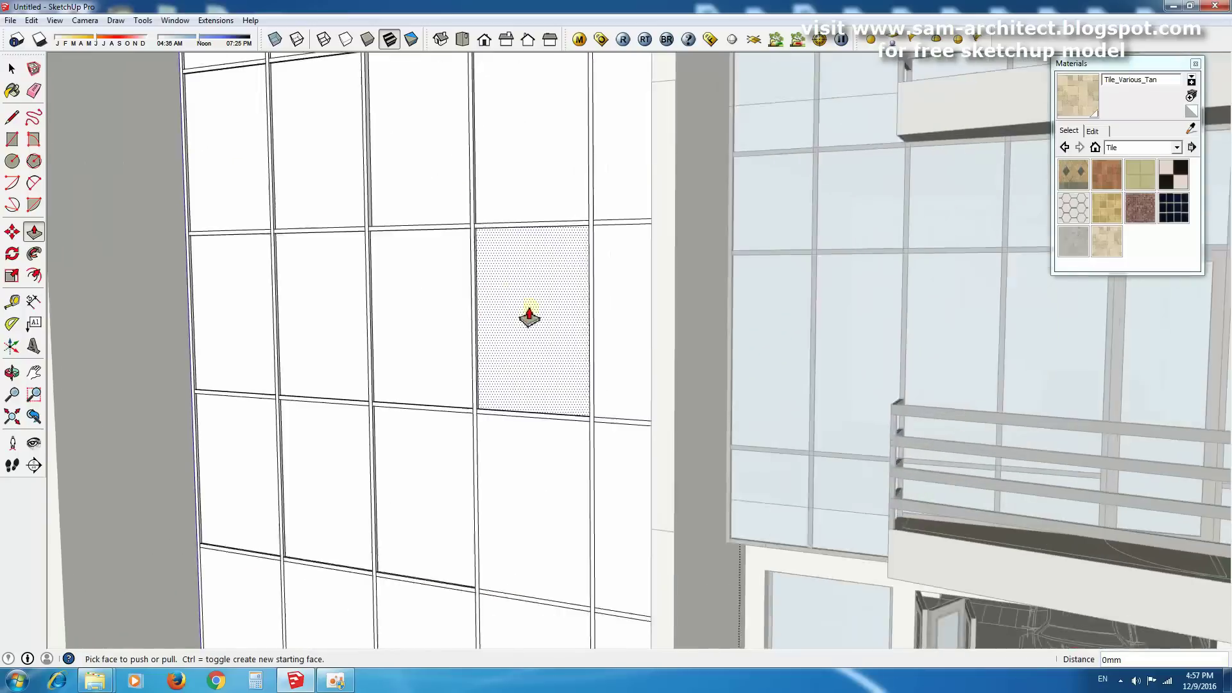
pyautogui.scroll(1, 578, 257)
pyautogui.scroll(-2, 307, 493)
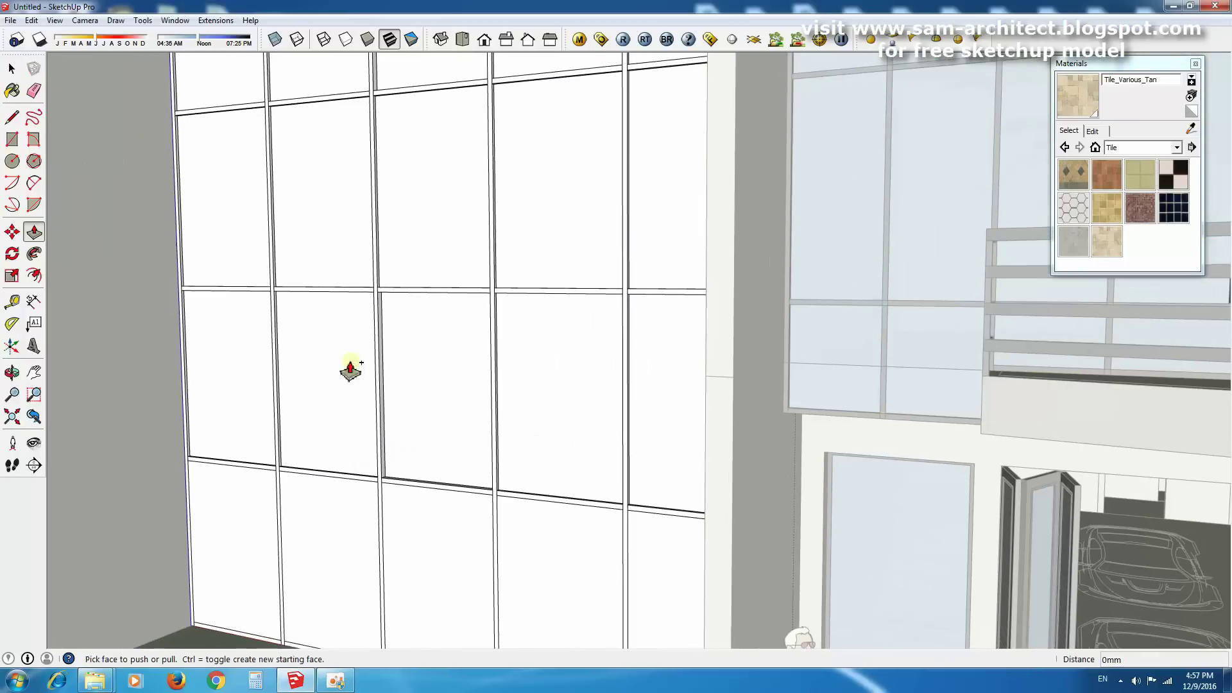
pyautogui.click(445, 122)
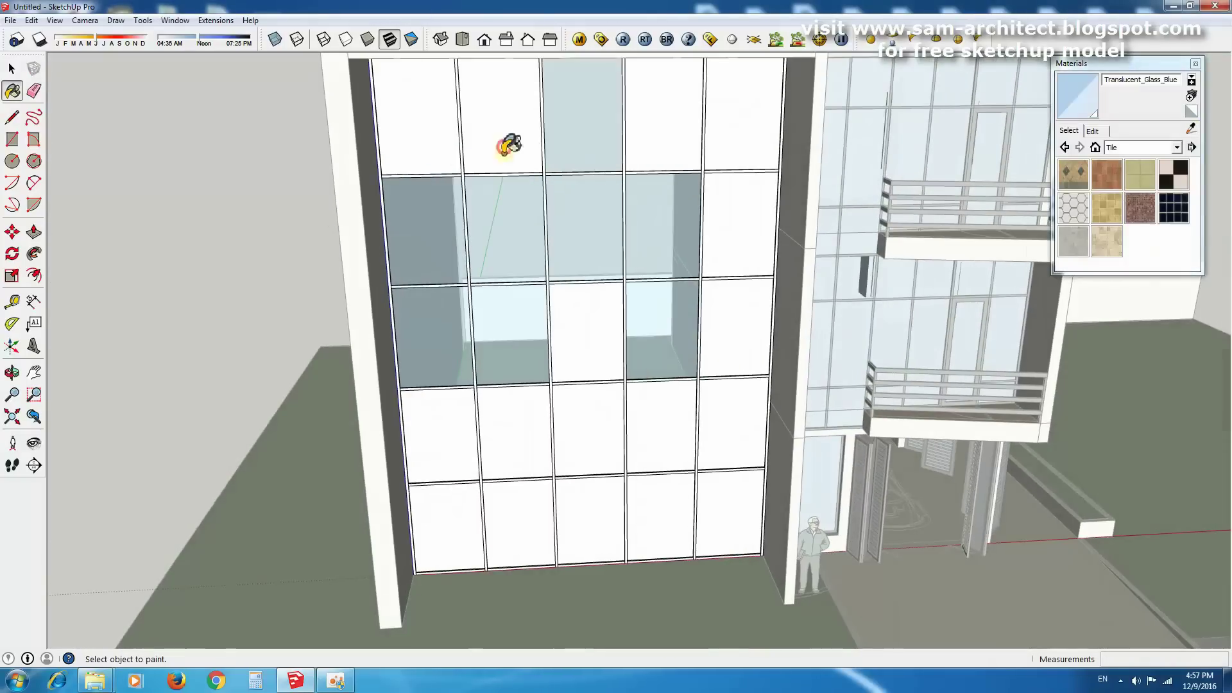
# Paint five curtain-wall panes with Translucent_Glass_Blue.
pyautogui.click(509, 143)
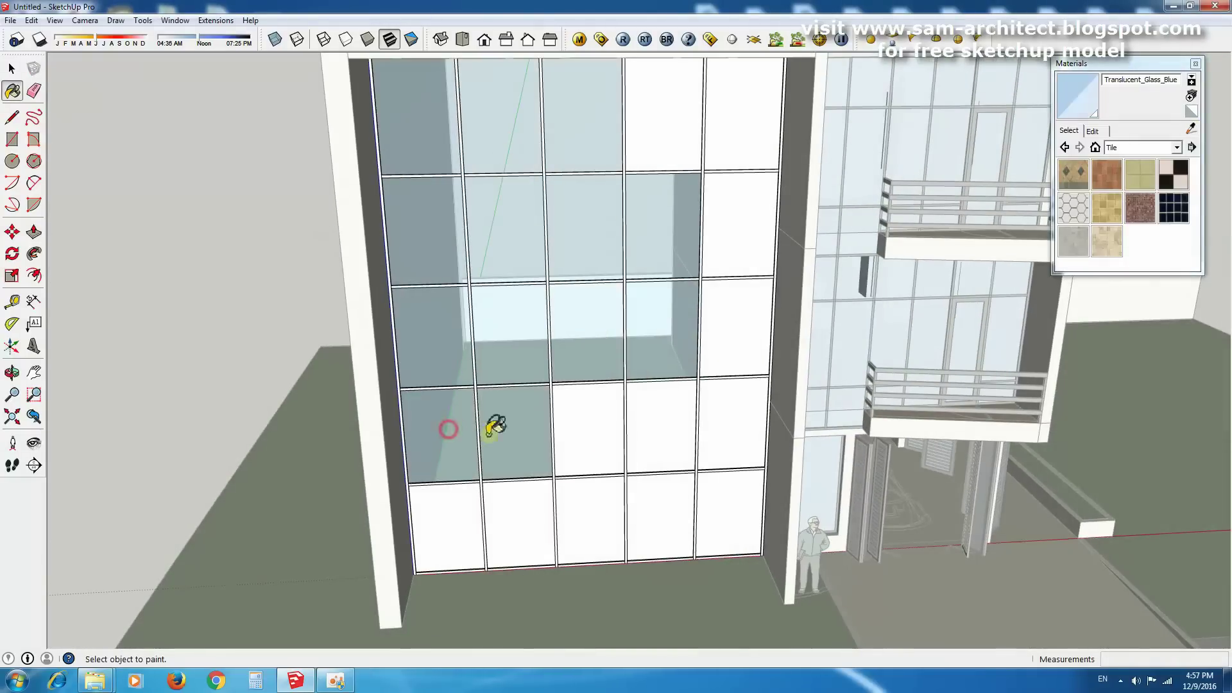
pyautogui.click(495, 432)
pyautogui.click(737, 212)
pyautogui.click(660, 506)
pyautogui.click(585, 507)
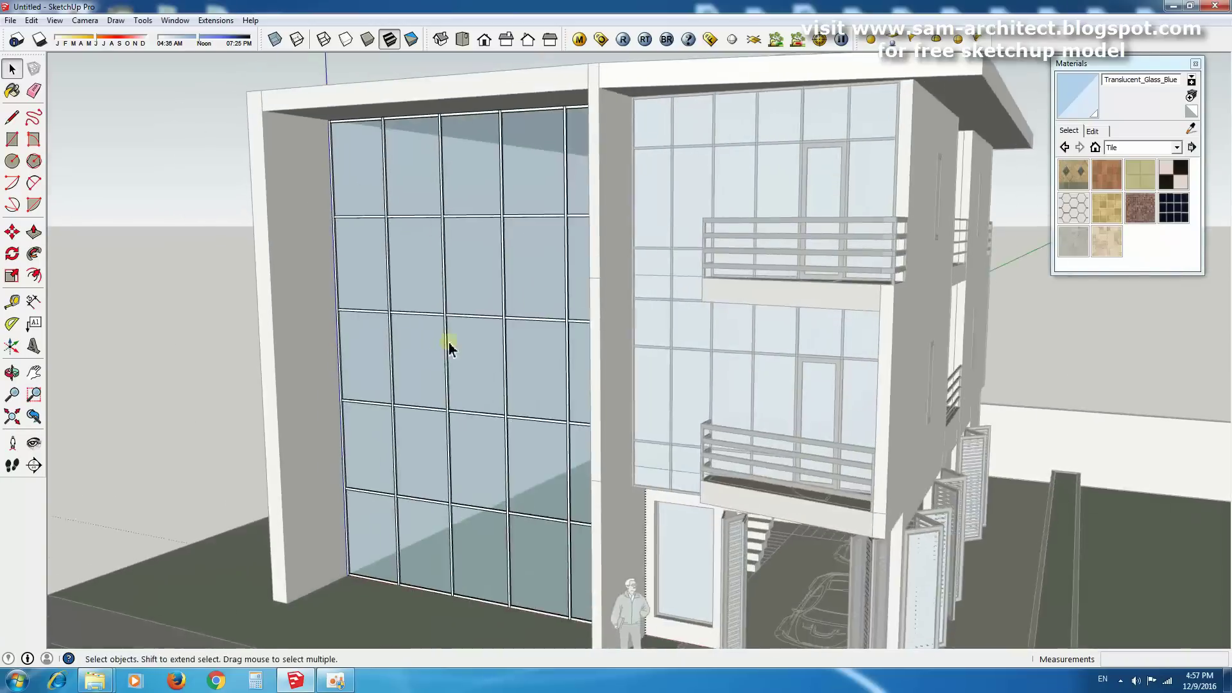
pyautogui.press('space')
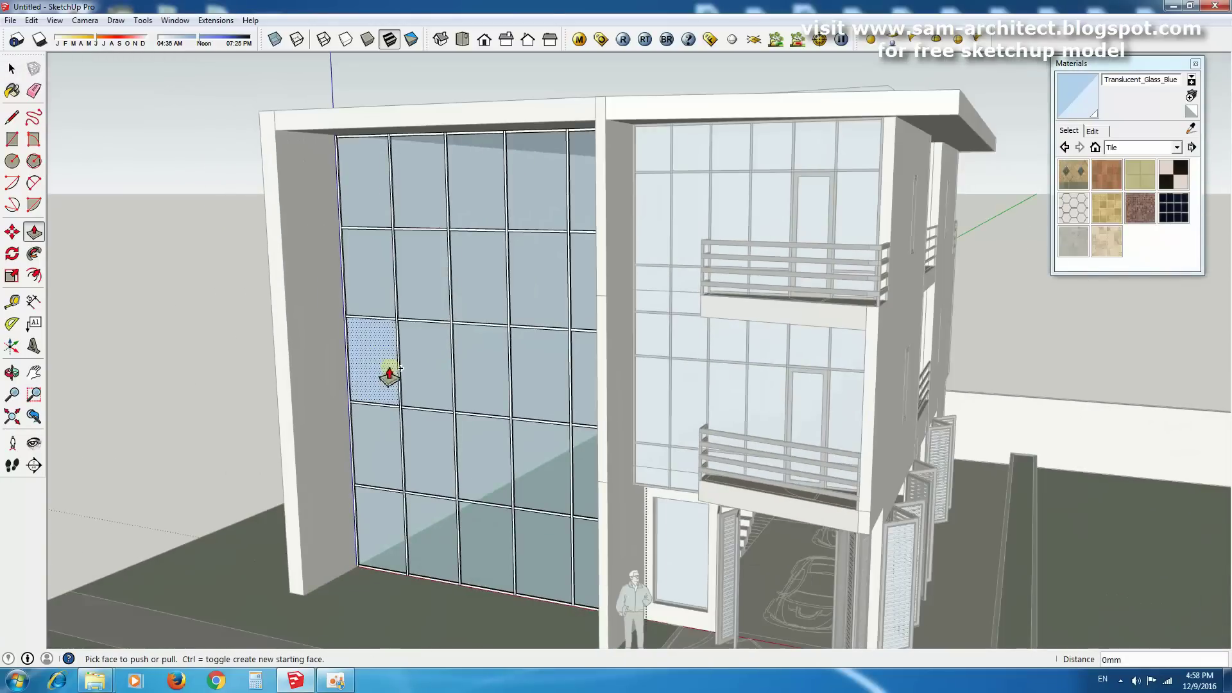
# Push the remaining glass panes in by the same recess depth.
pyautogui.scroll(2, 483, 371)
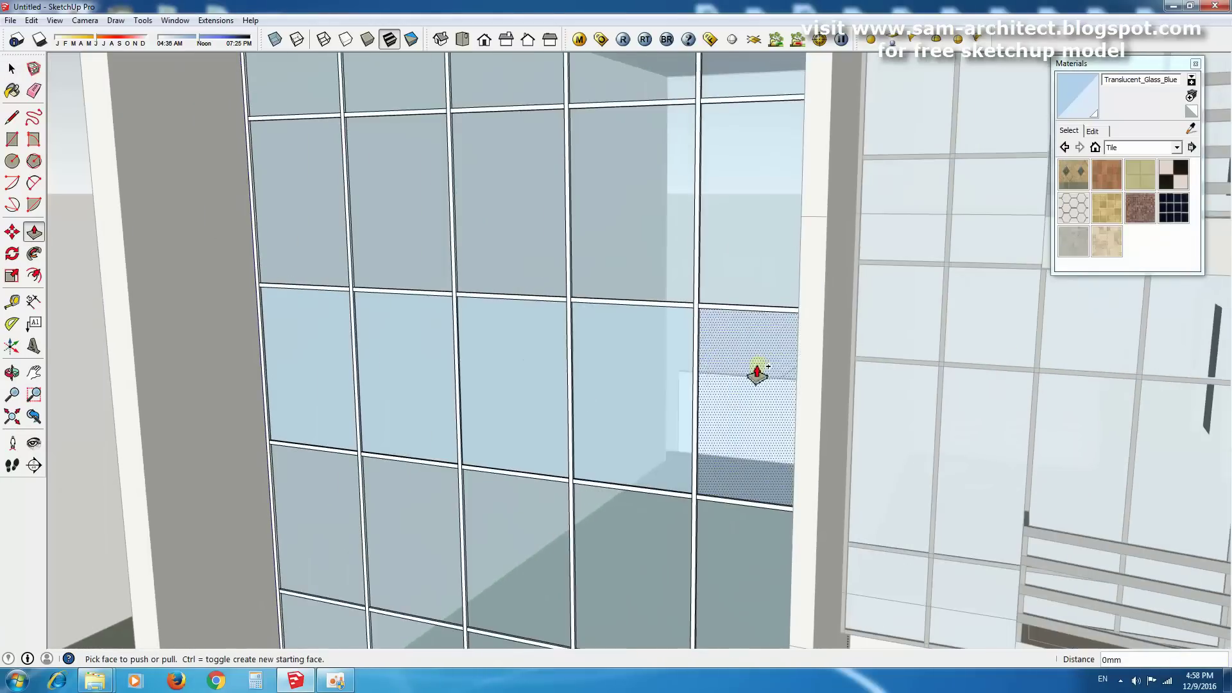
pyautogui.scroll(2, 750, 366)
pyautogui.click(325, 244)
pyautogui.scroll(-3, 326, 244)
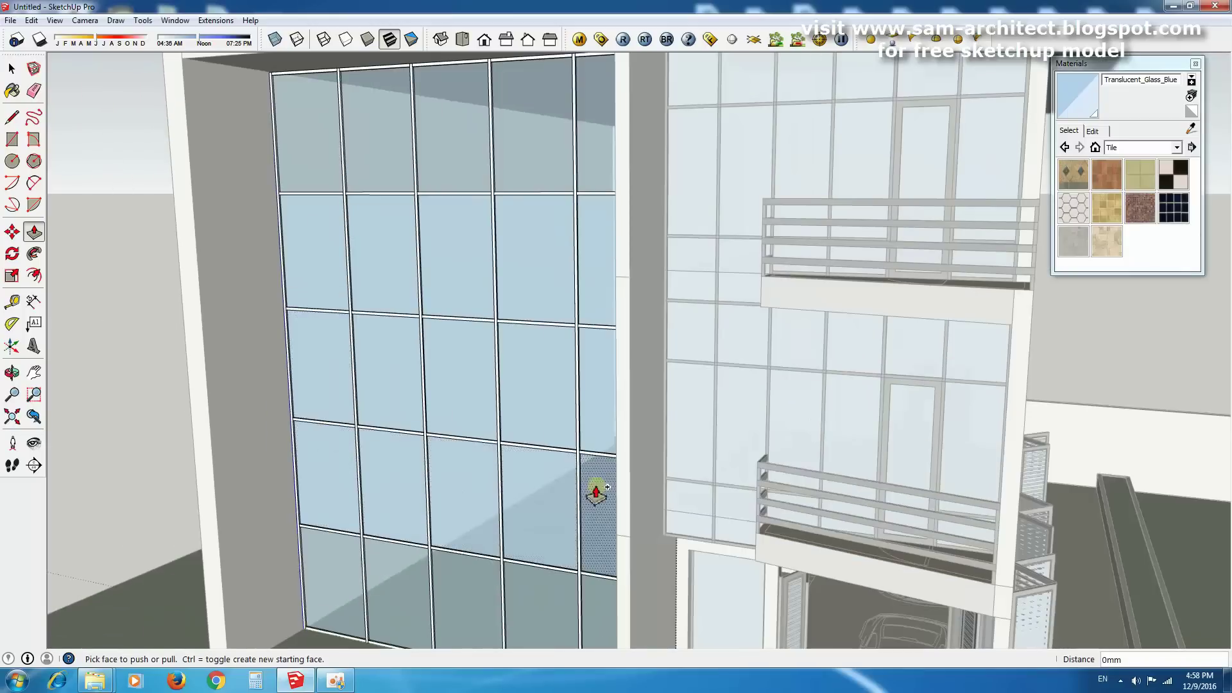
pyautogui.doubleClick(468, 581)
pyautogui.scroll(-1, 584, 591)
pyautogui.click(323, 178)
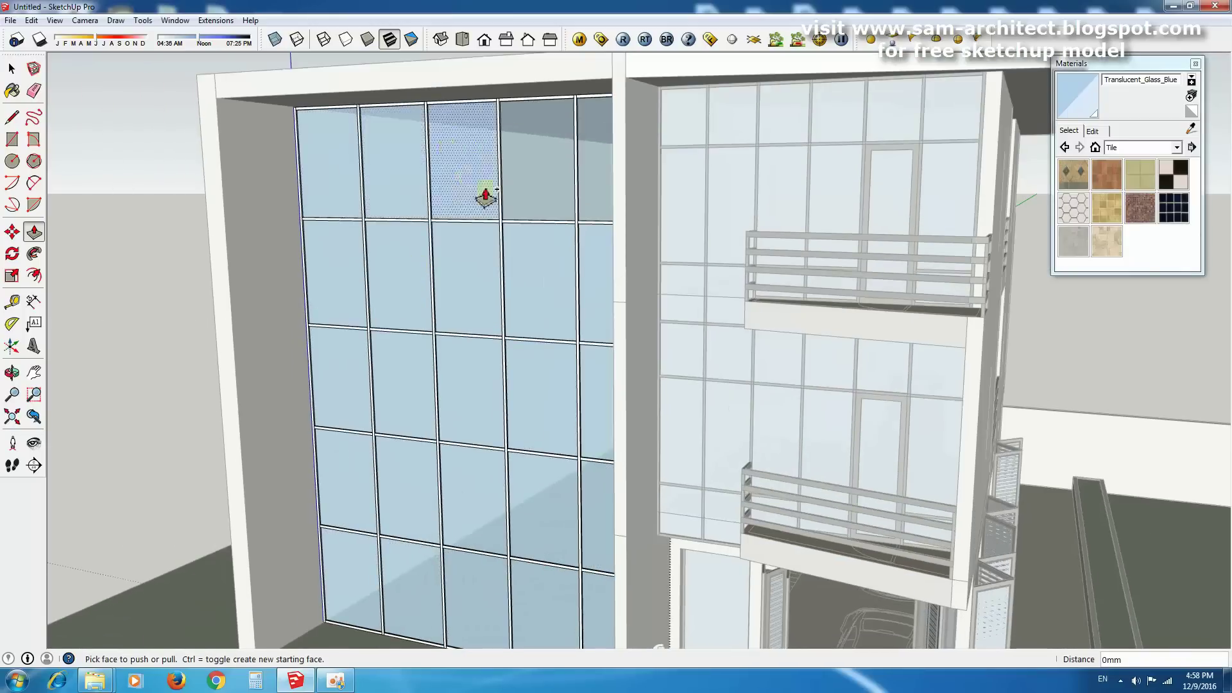
pyautogui.scroll(-3, 486, 192)
pyautogui.press('space')
pyautogui.moveTo(440, 242)
pyautogui.mouseDown(button='middle')
pyautogui.moveTo(407, 116)
pyautogui.moveTo(556, 143)
pyautogui.moveTo(550, 193)
pyautogui.mouseUp(button='middle')
# Inside the glass wall group, copy the top beam down to a storey level.
pyautogui.doubleClick(574, 177)
pyautogui.click(532, 123)
pyautogui.press('m')
pyautogui.click(753, 268)
pyautogui.scroll(3, 693, 275)
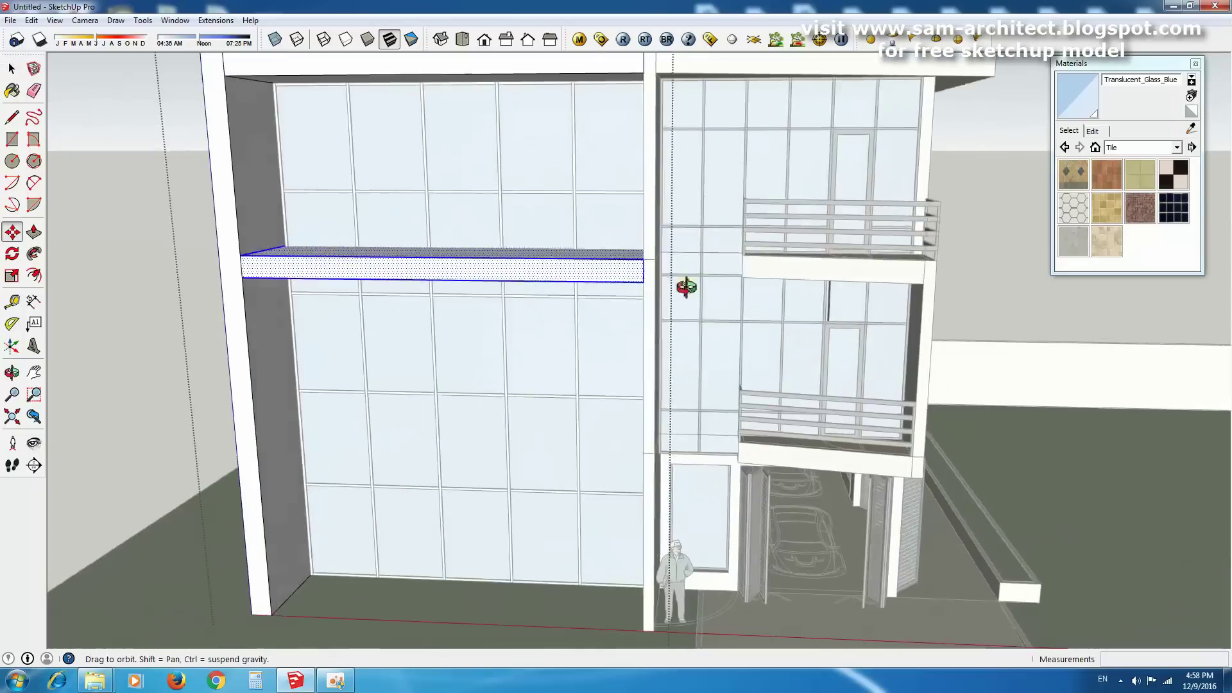
pyautogui.moveTo(693, 275); pyautogui.dragTo(600, 273, button='middle')
pyautogui.scroll(4, 392, 264)
# Push the copied beam back into a floor slab behind the glass.
pyautogui.press('space')
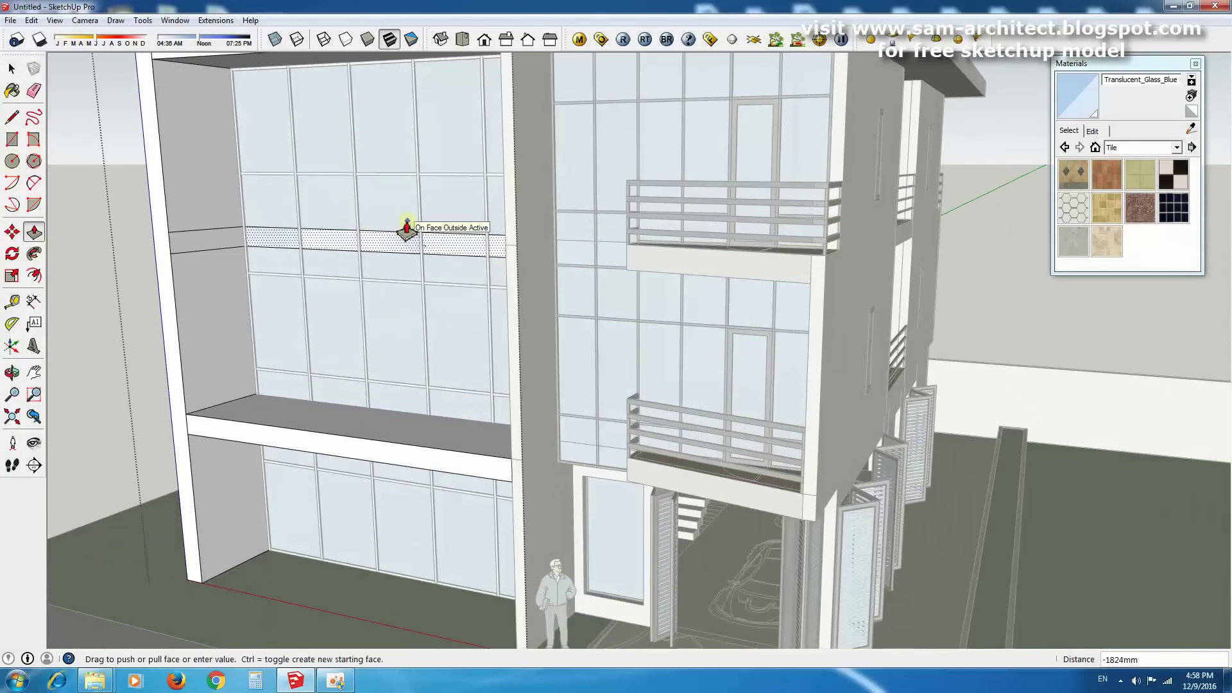
pyautogui.scroll(3, 406, 228)
pyautogui.scroll(5, 638, 255)
pyautogui.moveTo(1168, 322); pyautogui.dragTo(721, 325, button='middle')
pyautogui.press('Escape')
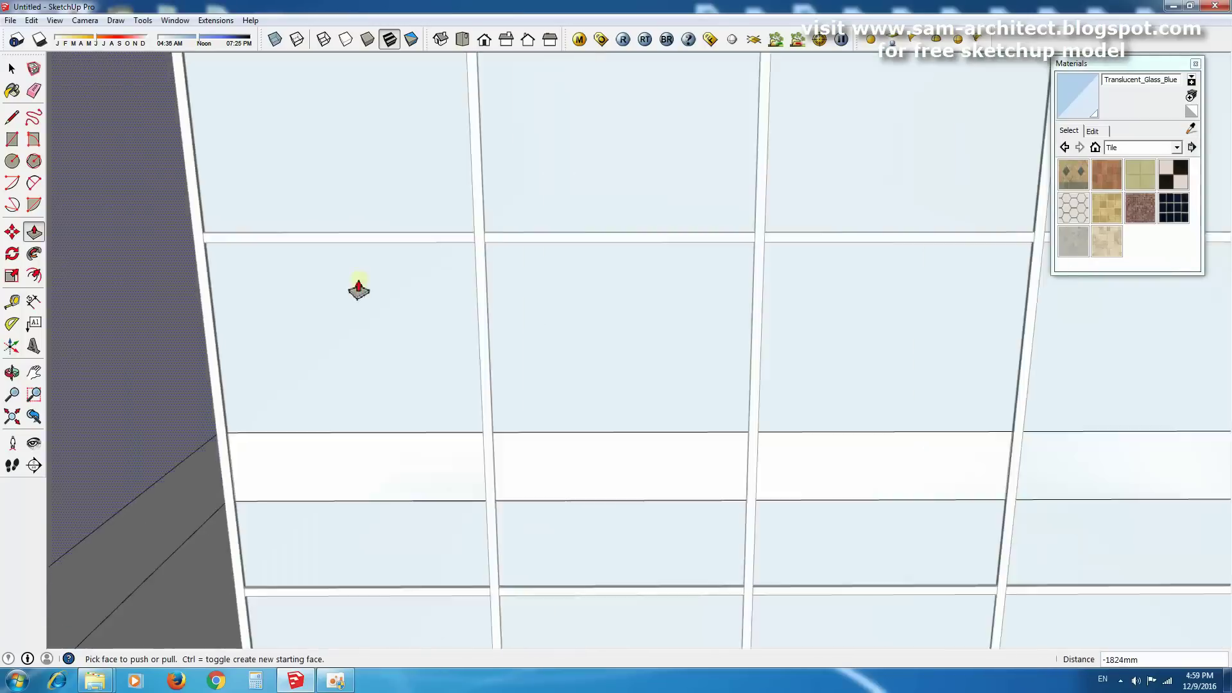
pyautogui.scroll(-5, 359, 288)
pyautogui.press('space')
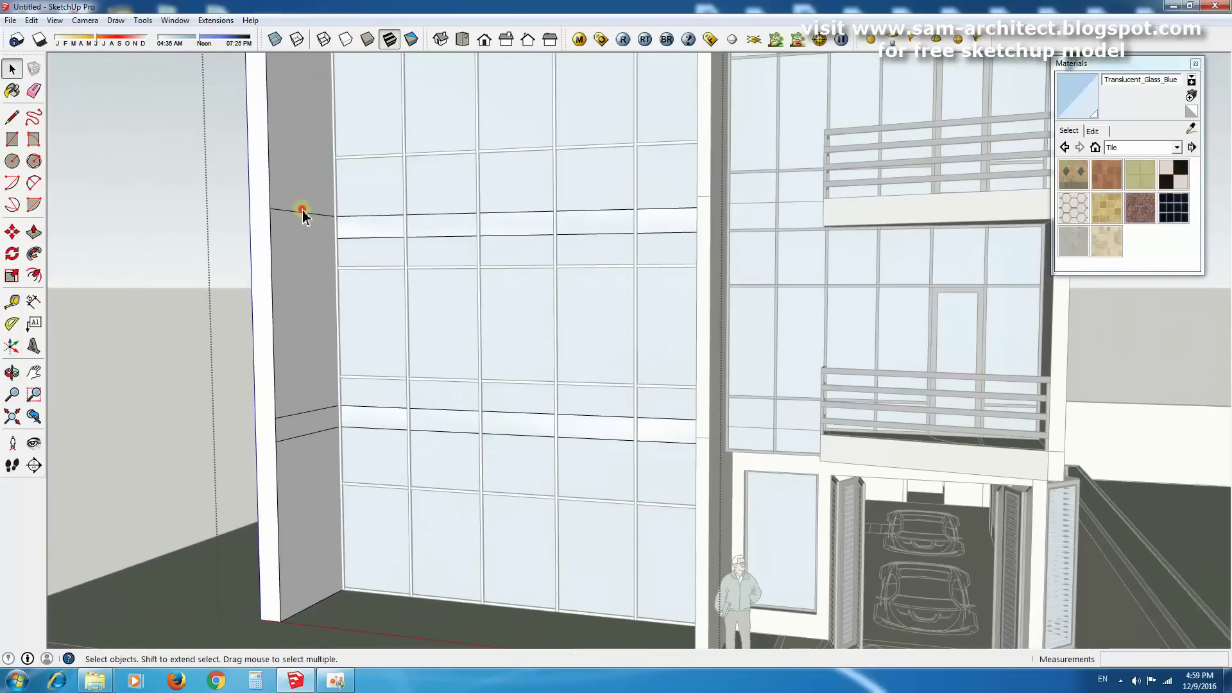
# Orbit around to view the house's side balconies.
pyautogui.scroll(4, 312, 417)
pyautogui.press('p')
pyautogui.scroll(-3, 462, 426)
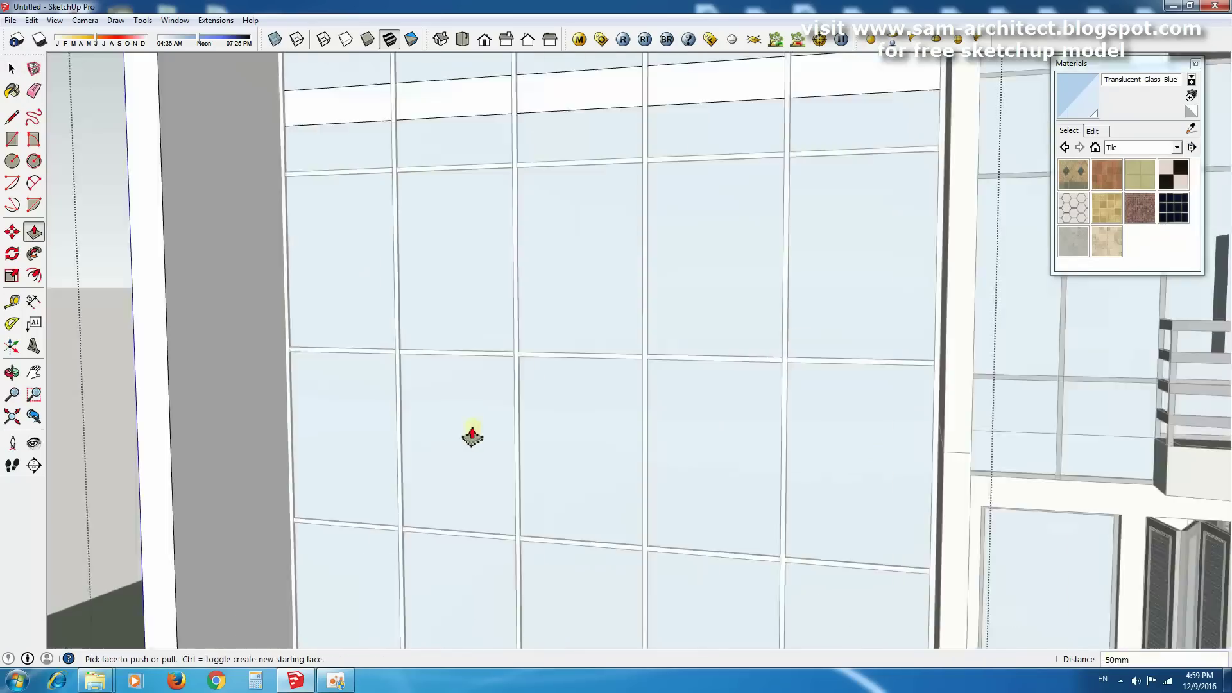
pyautogui.scroll(-6, 472, 434)
pyautogui.press('space')
pyautogui.moveTo(220, 314); pyautogui.dragTo(577, 321, button='middle')
# Select the edge below the side balcony and begin moving it.
pyautogui.press('r')
pyautogui.scroll(5, 770, 481)
pyautogui.click(803, 527)
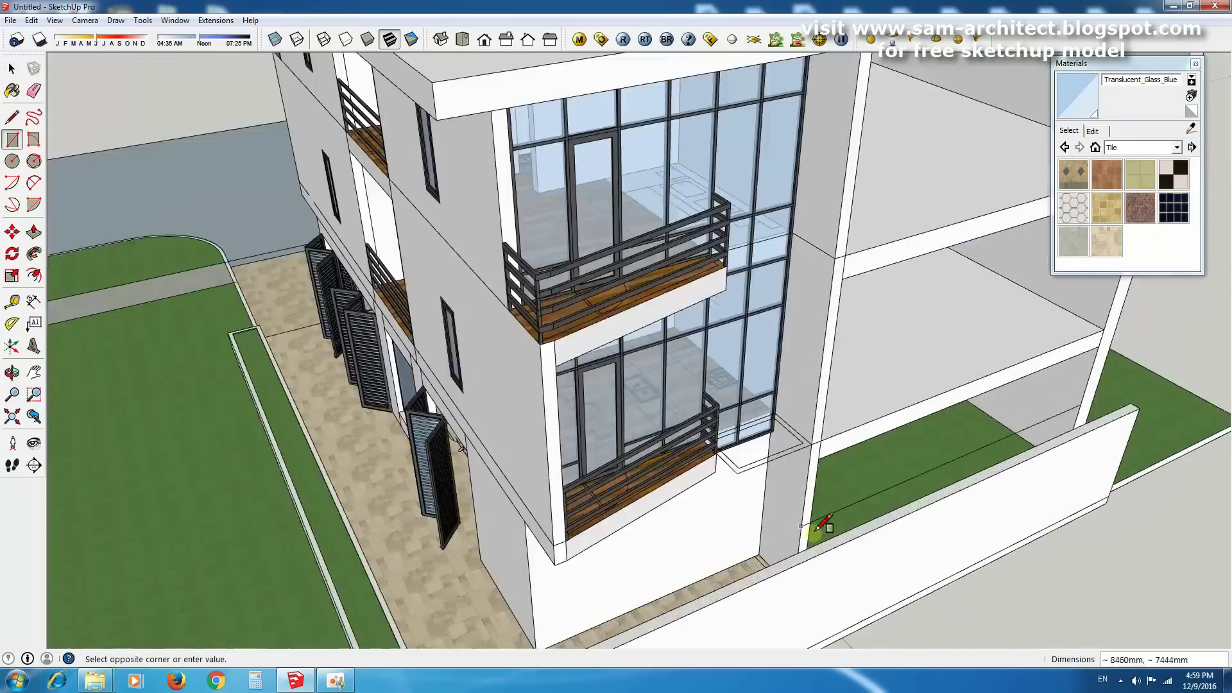
pyautogui.scroll(3, 828, 557)
pyautogui.press('space')
pyautogui.click(911, 421)
pyautogui.press('m')
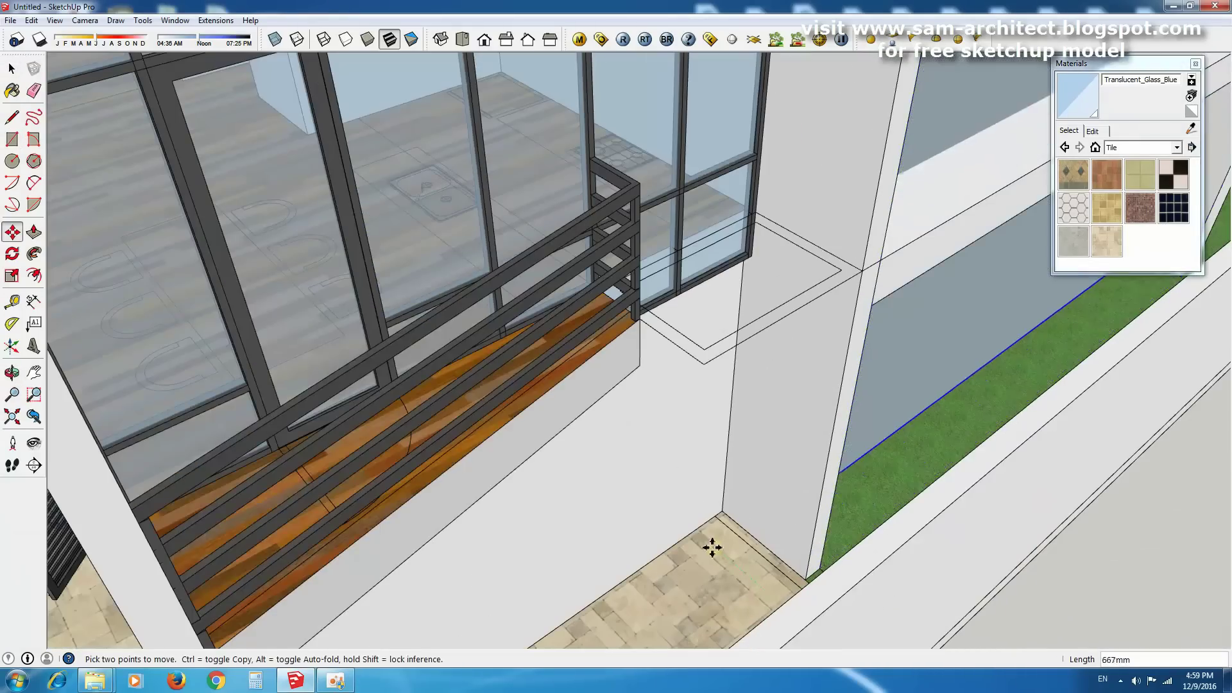
pyautogui.scroll(-10, 699, 528)
pyautogui.moveTo(699, 529); pyautogui.dragTo(752, 352, button='middle')
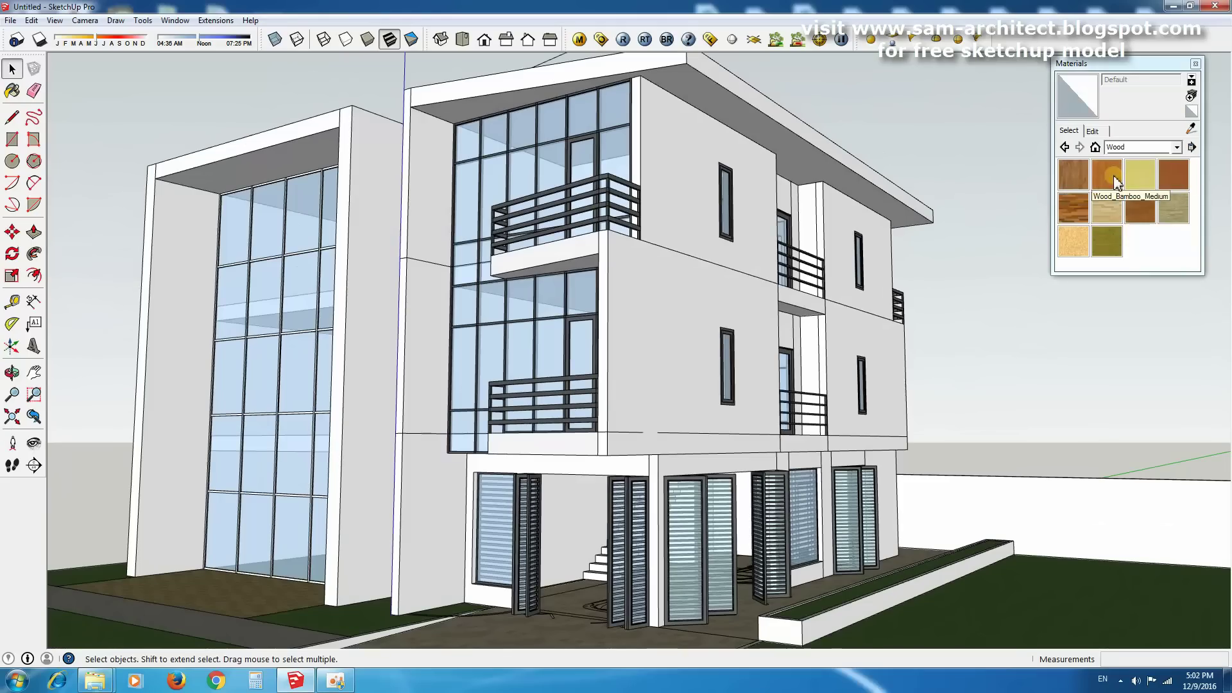
# Paint the balcony block, roof fascia and soffit, and tall left wall strip with Wood_ Floor.
pyautogui.click(1115, 183)
pyautogui.click(673, 313)
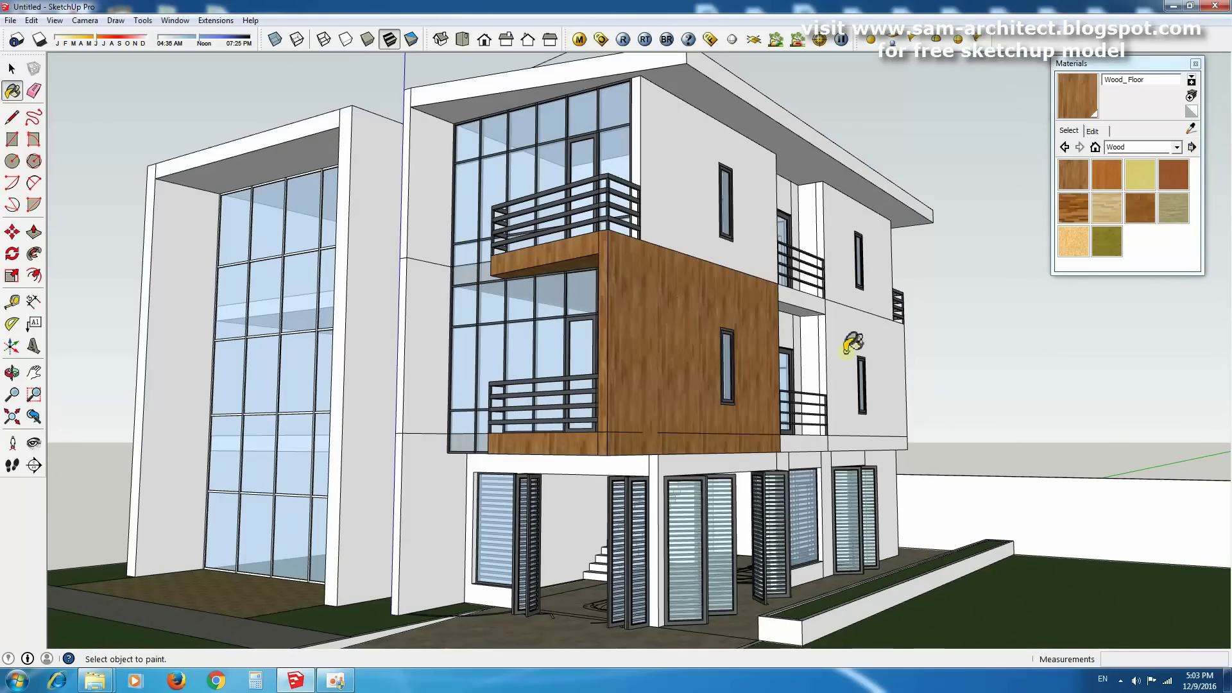
pyautogui.click(847, 349)
pyautogui.click(421, 299)
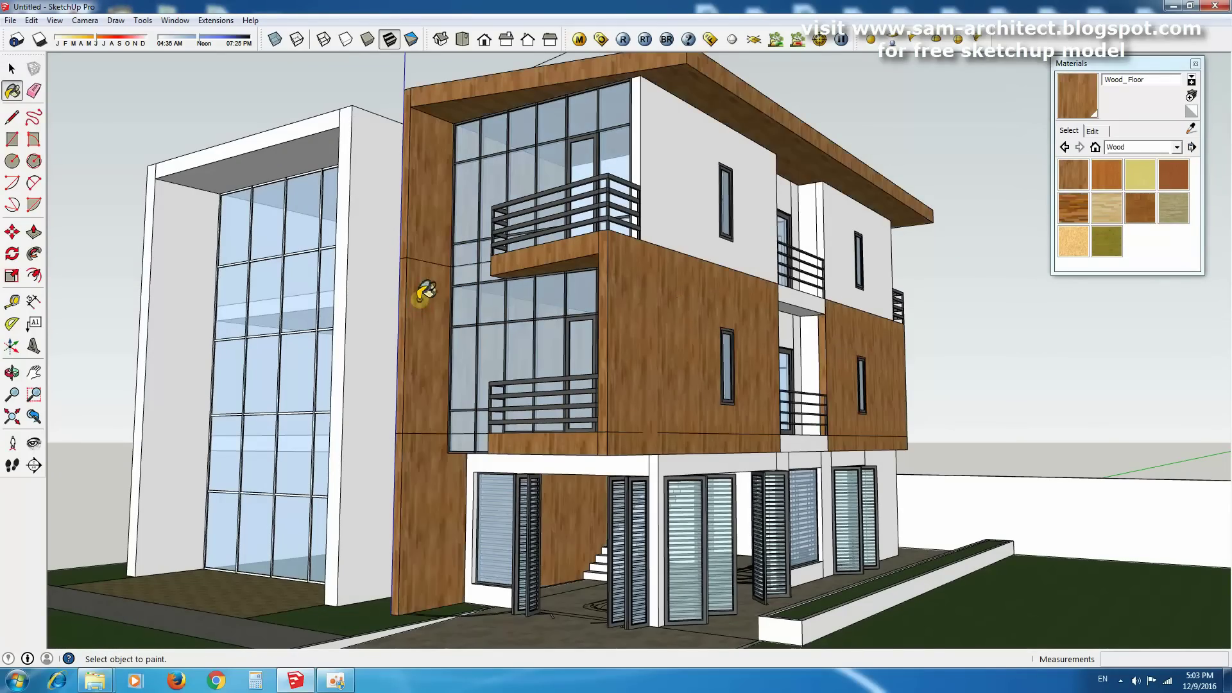
pyautogui.moveTo(760, 279)
pyautogui.mouseDown(button='middle')
pyautogui.moveTo(482, 358)
pyautogui.moveTo(642, 369)
pyautogui.mouseUp(button='middle')
pyautogui.scroll(5, 666, 371)
pyautogui.doubleClick(666, 370)
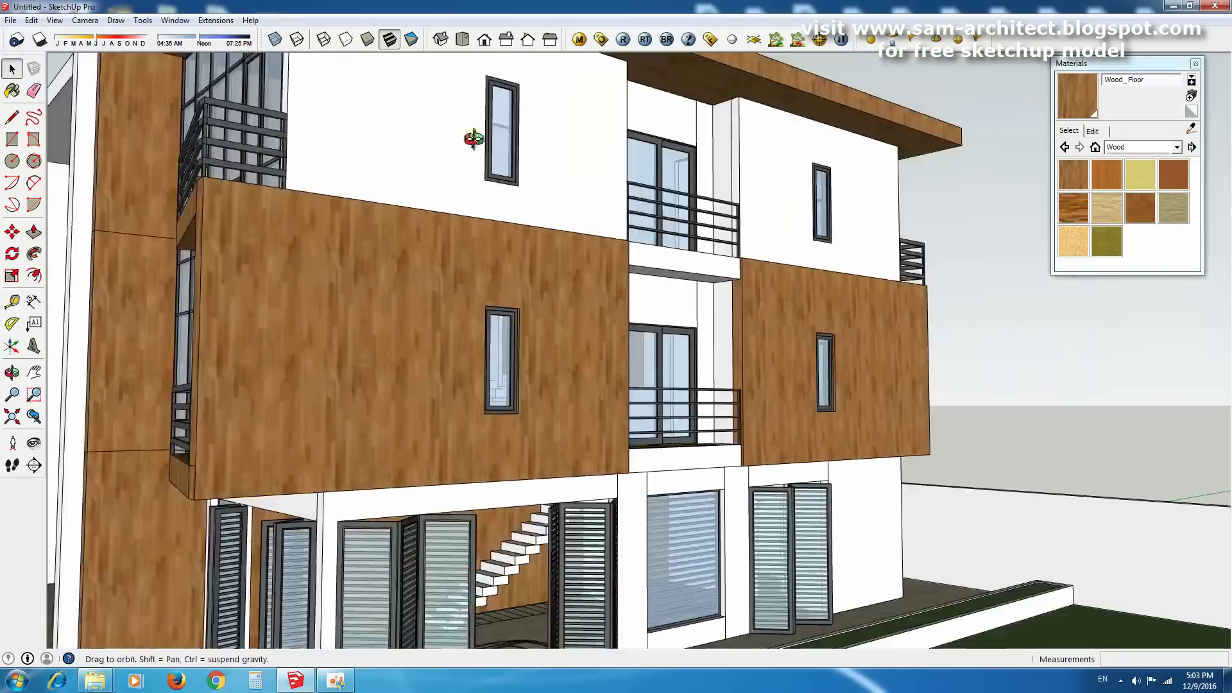
pyautogui.moveTo(494, 132)
pyautogui.mouseDown(button='middle')
pyautogui.moveTo(665, 342)
pyautogui.moveTo(673, 308)
pyautogui.moveTo(738, 286)
pyautogui.mouseUp(button='middle')
# Turn on sun shadows, move the shadow date later in the year, and darken them.
pyautogui.click(16, 40)
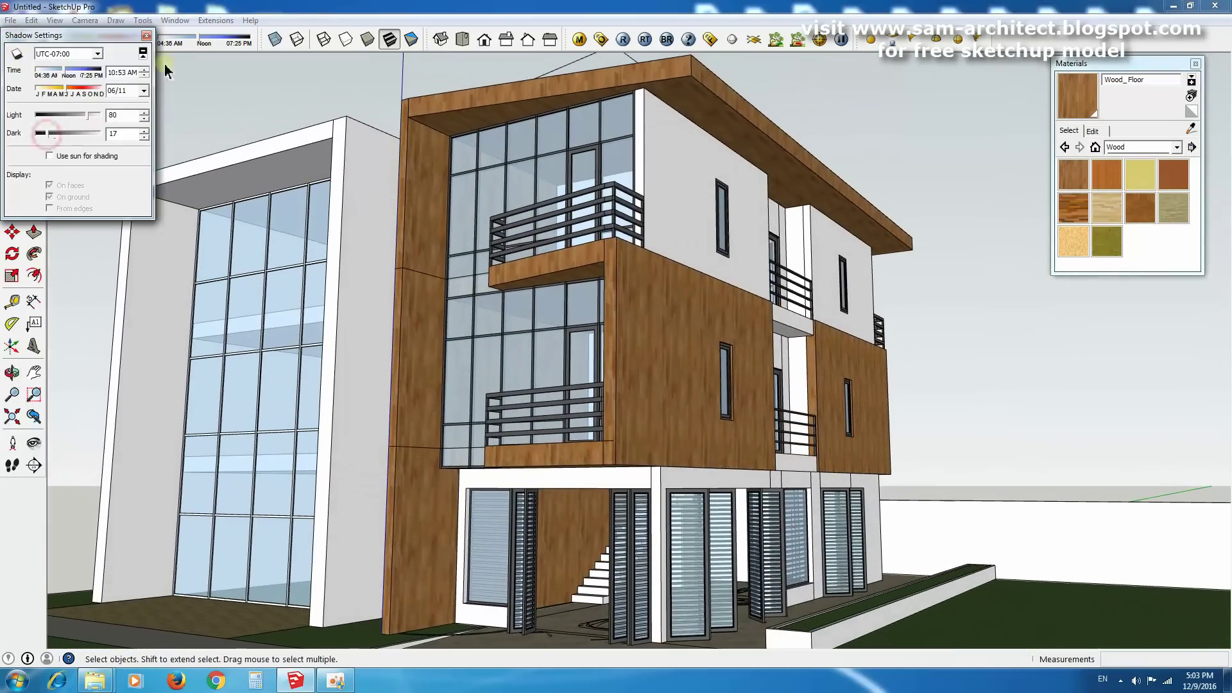
pyautogui.click(145, 36)
pyautogui.moveTo(112, 46); pyautogui.dragTo(115, 46)
pyautogui.click(16, 39)
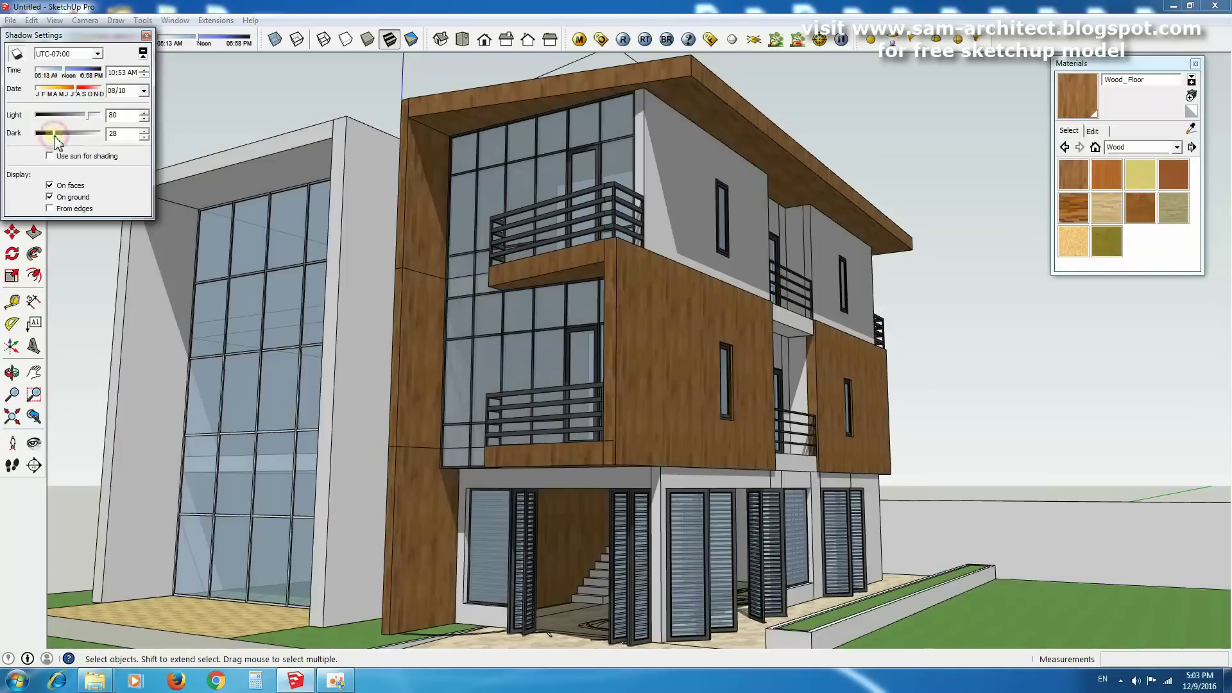
pyautogui.click(16, 40)
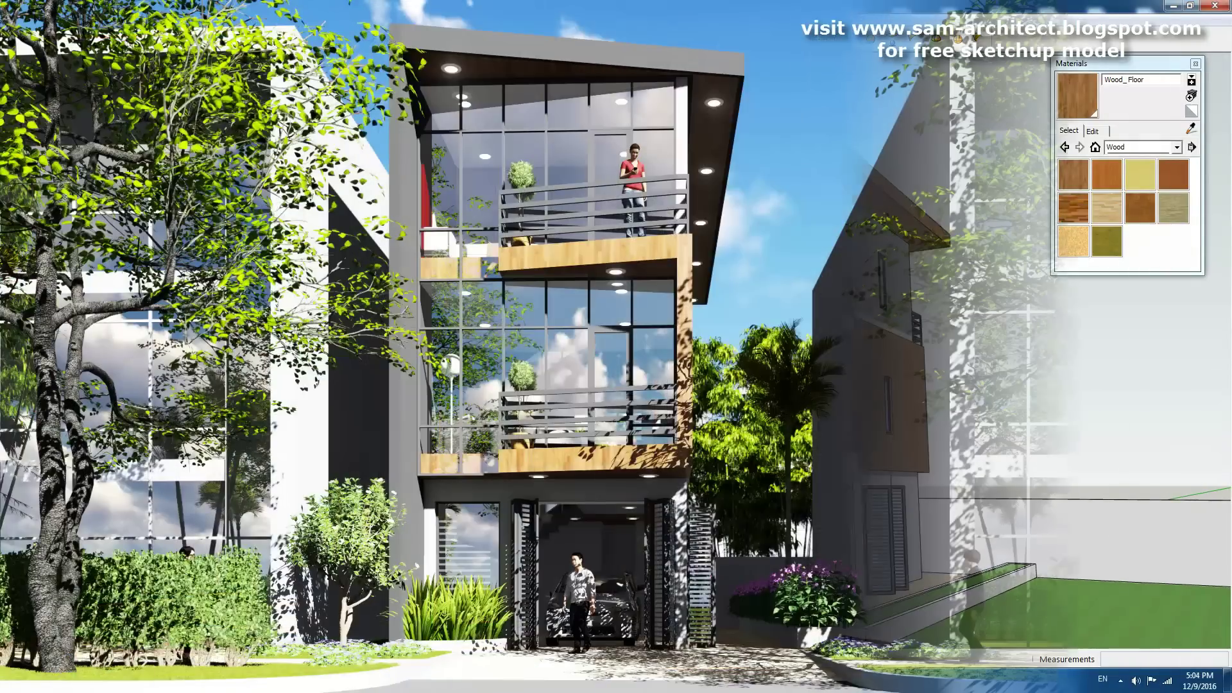